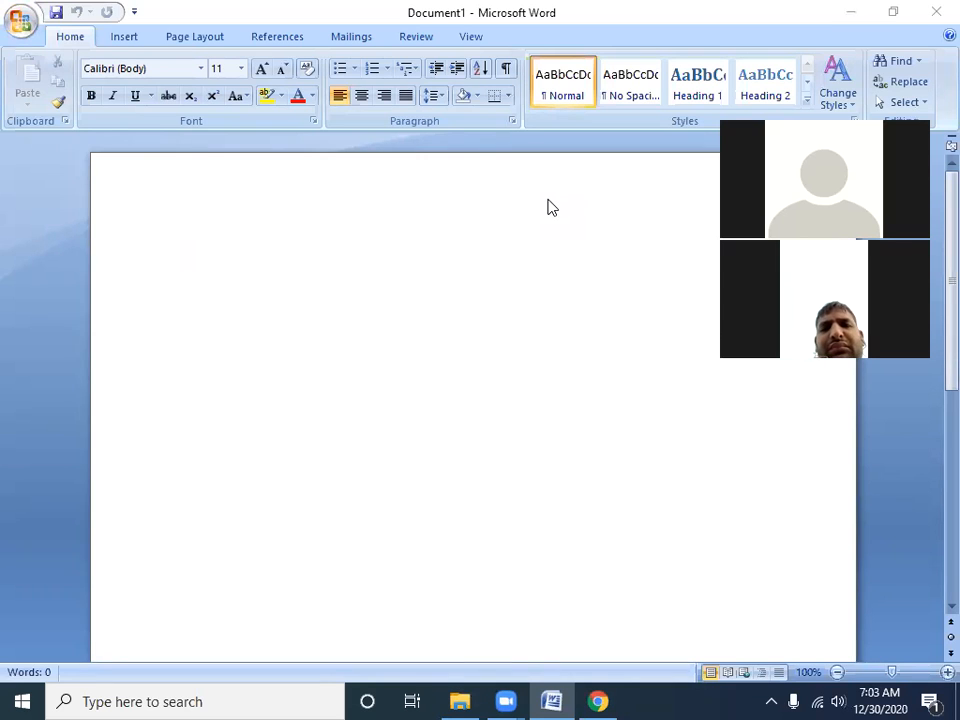
{"action": "key", "text": "super+d"}
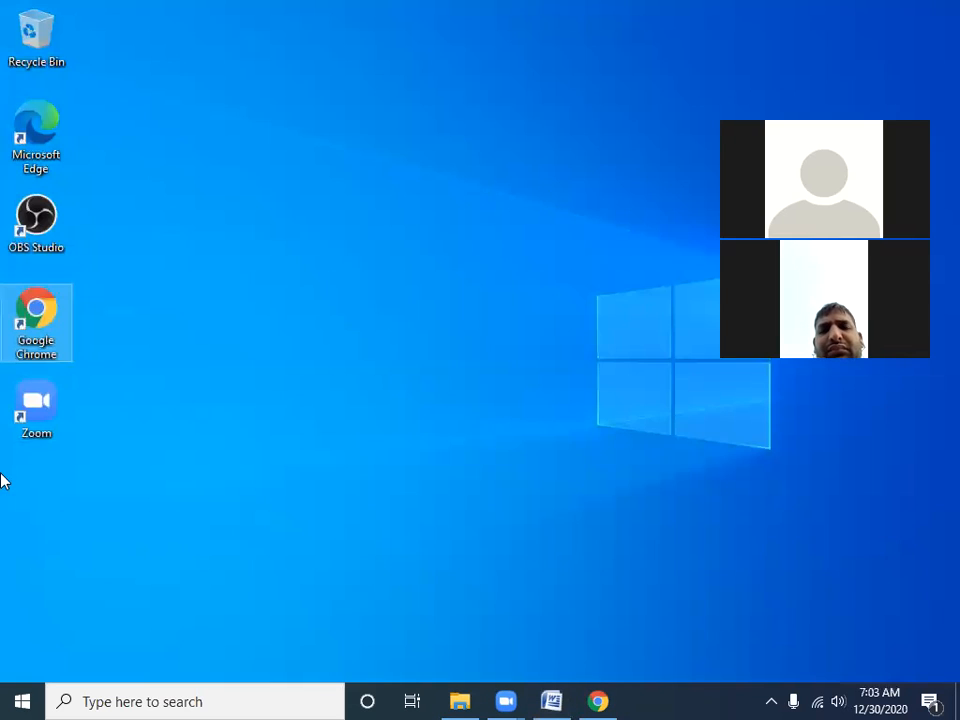
{"action": "key", "text": "super+d"}
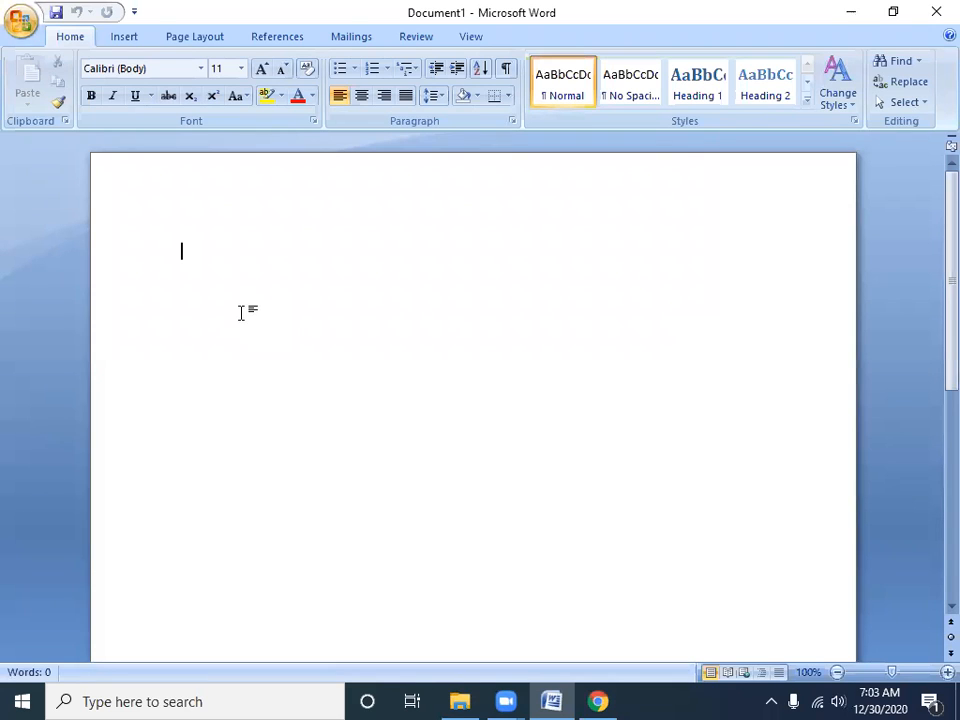
{"action": "left_click", "coordinate": [20, 24]}
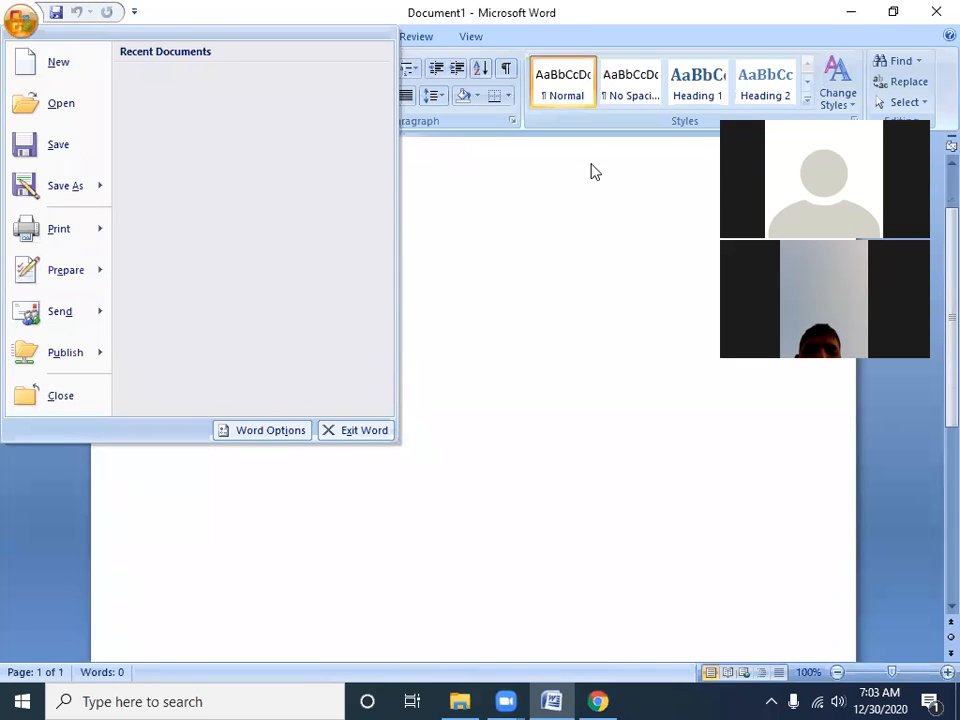
{"action": "left_click", "coordinate": [559, 136]}
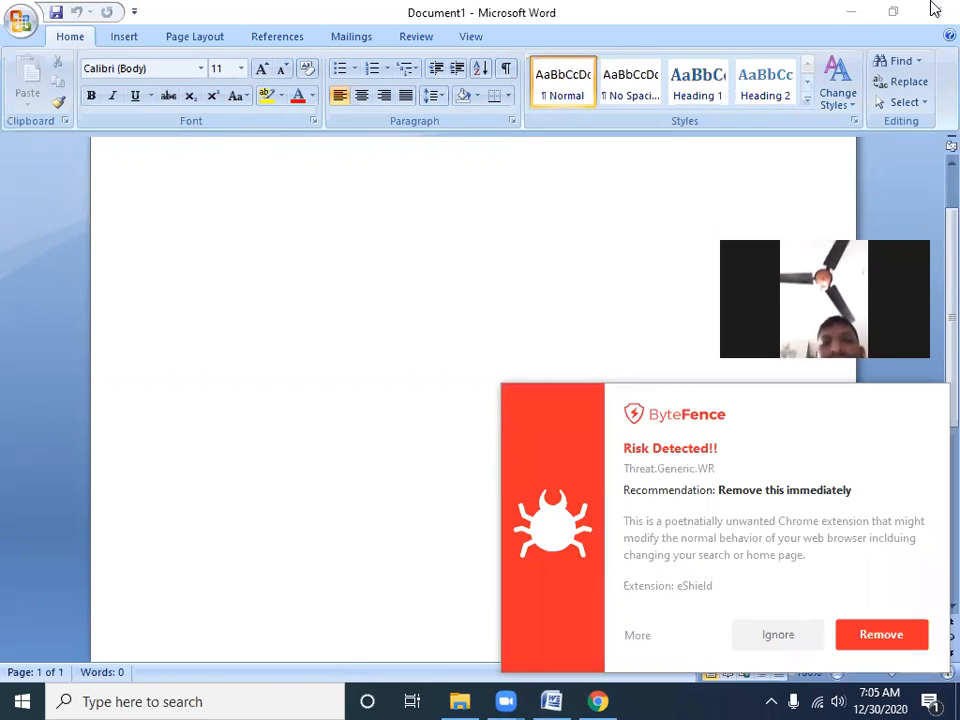
Ignore the risk reported by ByteFence for the eShield Chrome extension and confirm that choice
{"action": "left_click", "coordinate": [784, 636]}
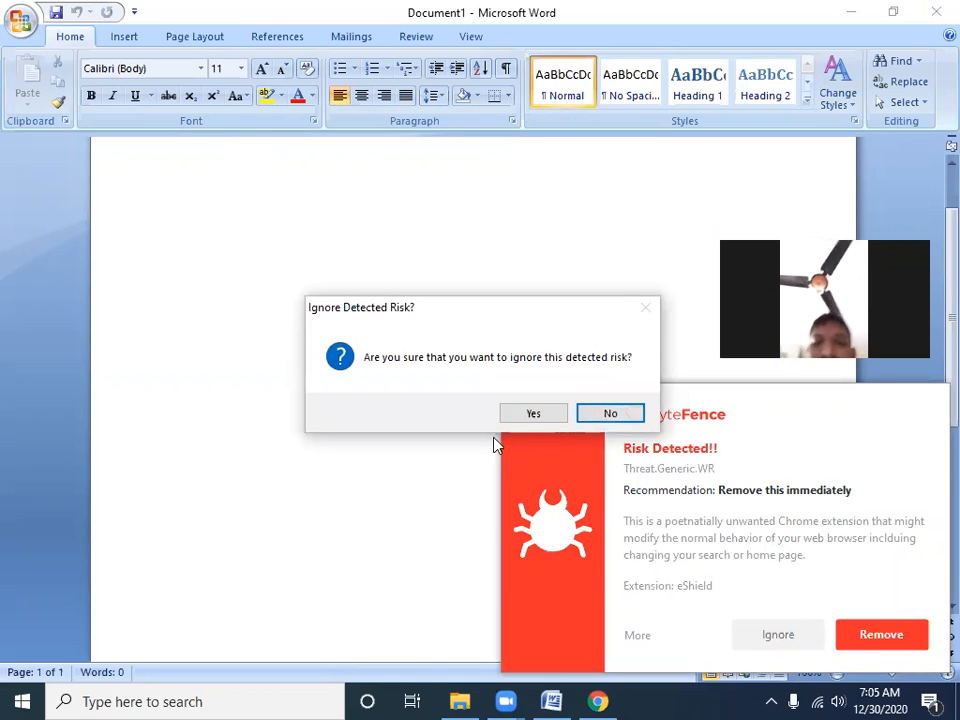
{"action": "left_click", "coordinate": [533, 414]}
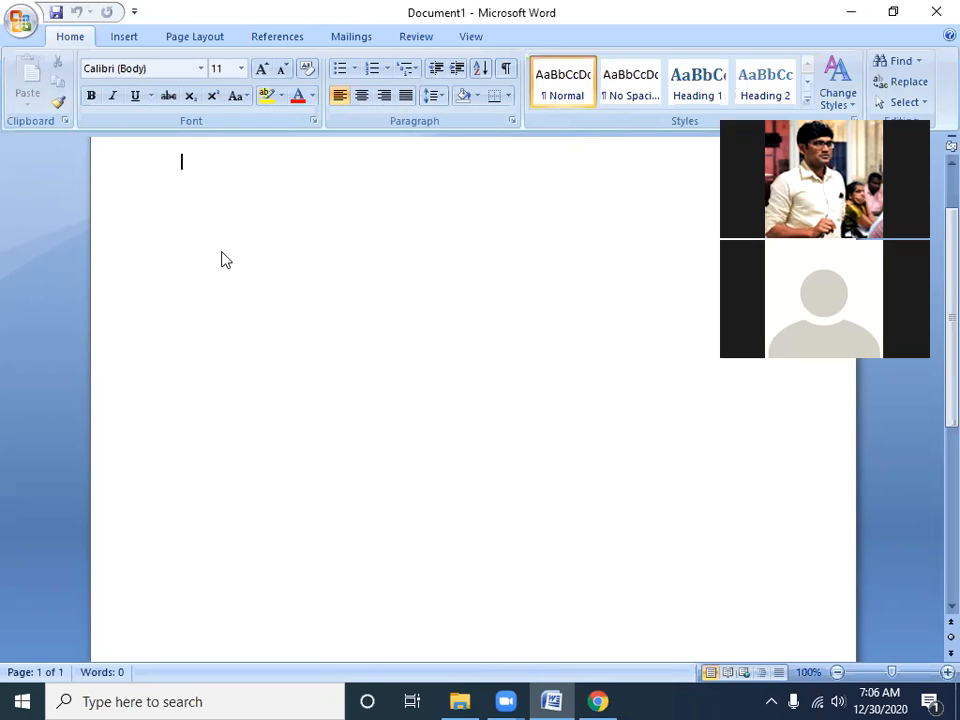
{"action": "scroll", "coordinate": [261, 276], "scroll_direction": "up", "scroll_amount": 2, "text": "ctrl"}
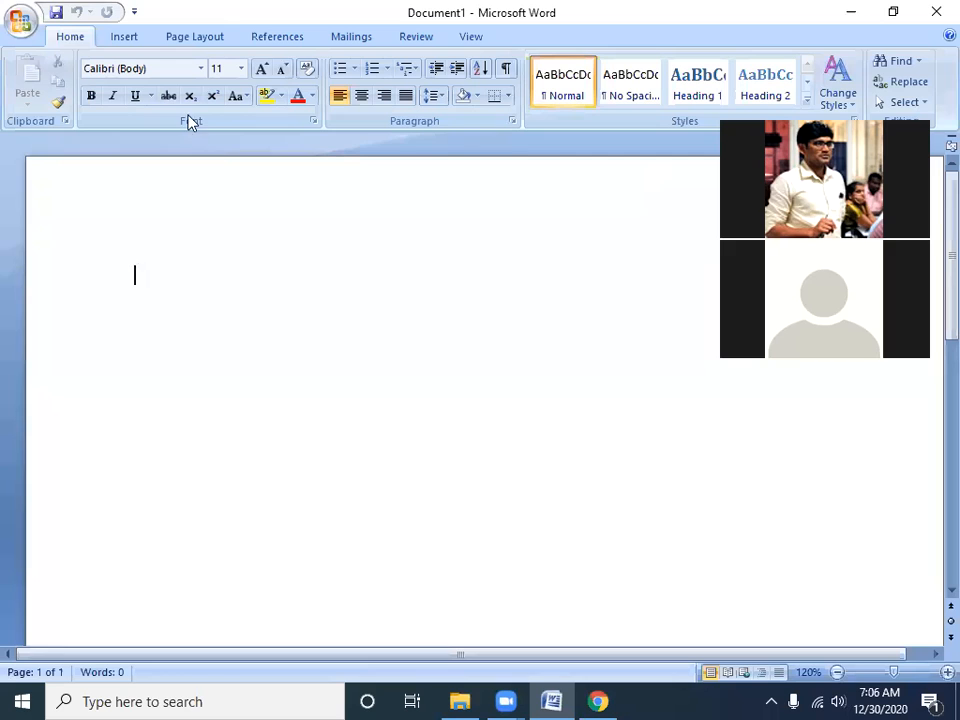
{"action": "left_click", "coordinate": [24, 22]}
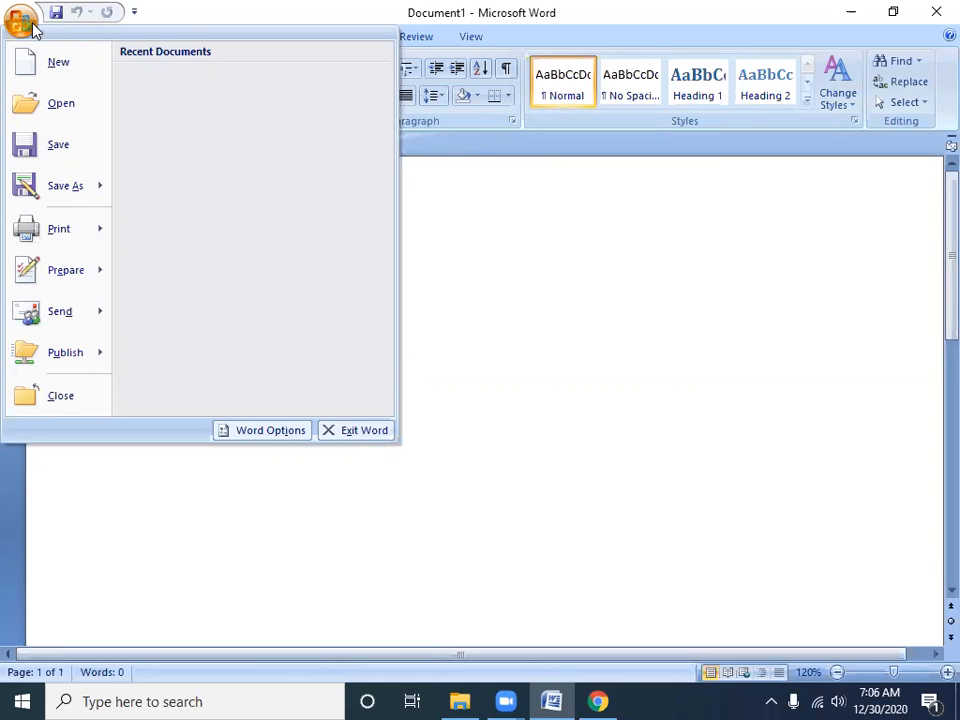
{"action": "mouse_move", "coordinate": [79, 227]}
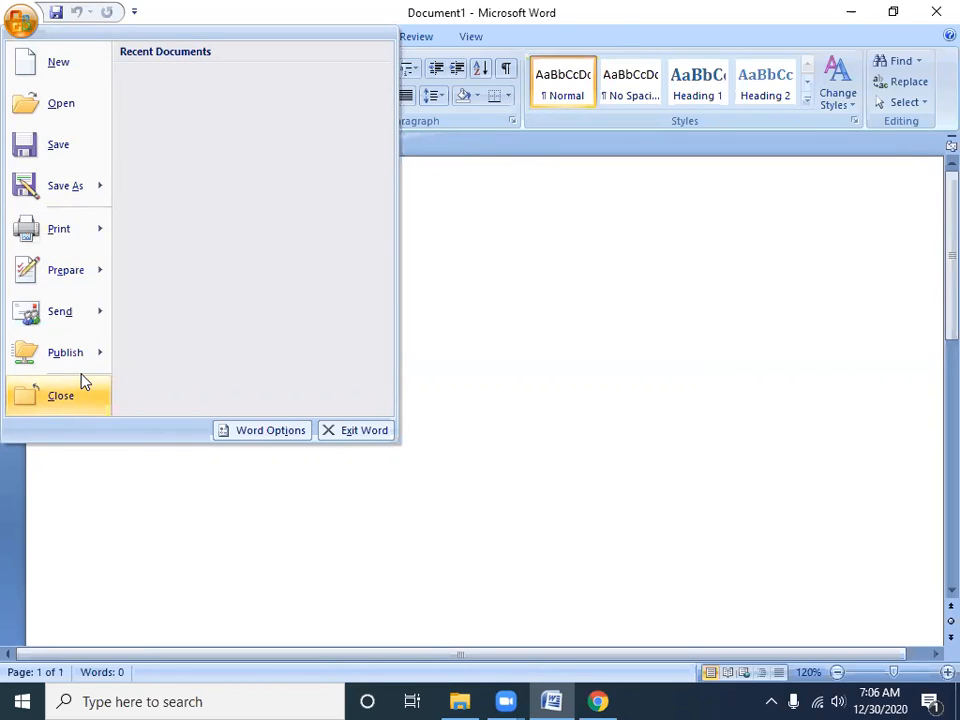
{"action": "mouse_move", "coordinate": [83, 374]}
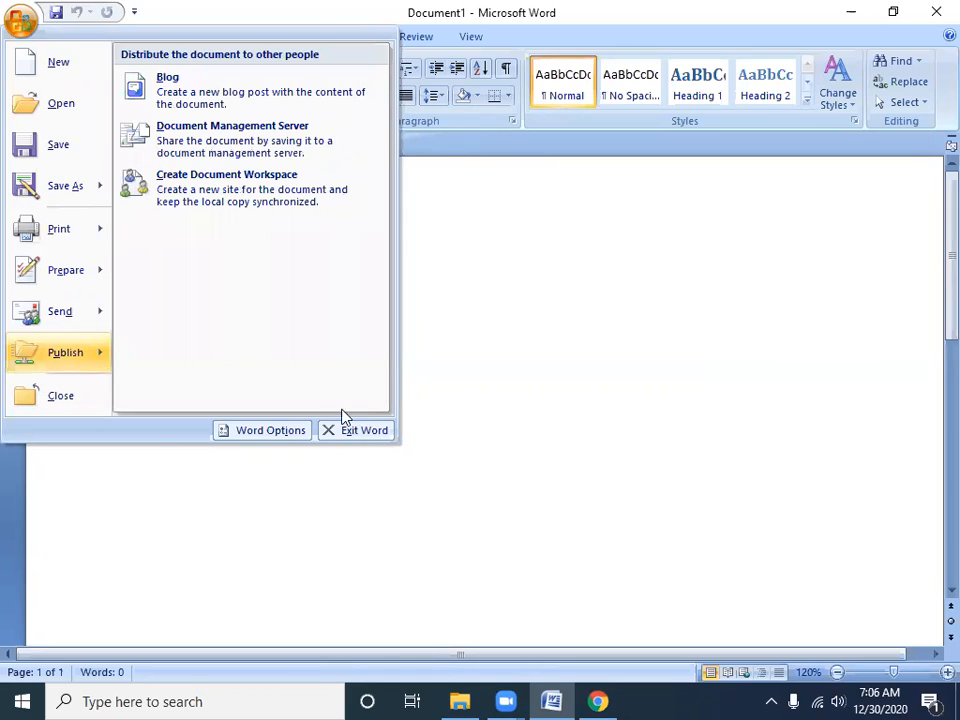
{"action": "left_click", "coordinate": [521, 365]}
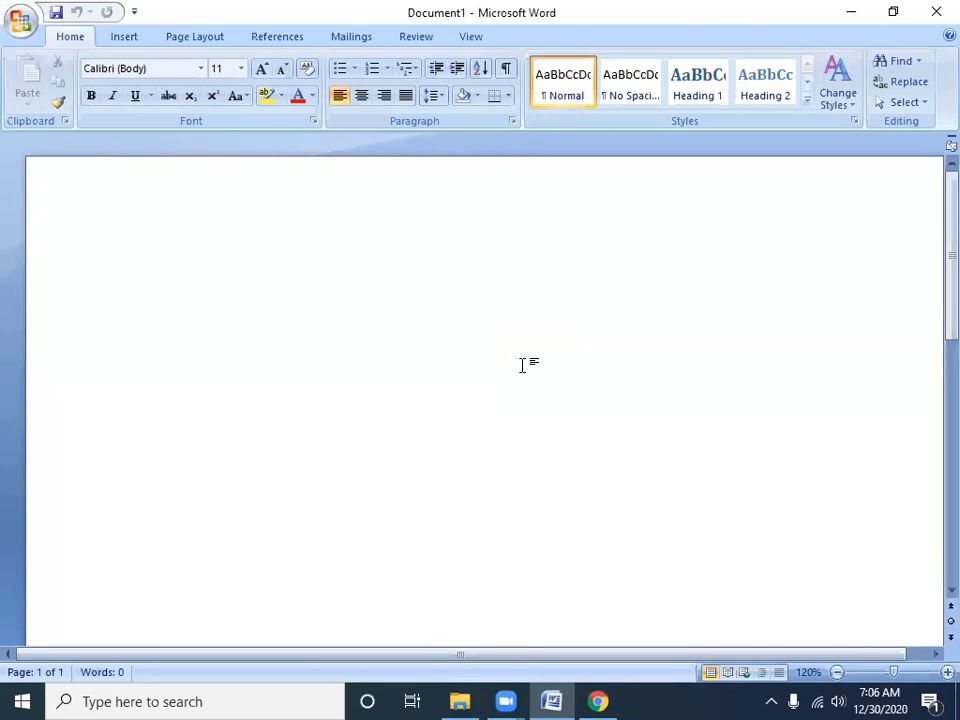
Close the open empty document and create a new blank document
{"action": "key", "text": "ctrl+w"}
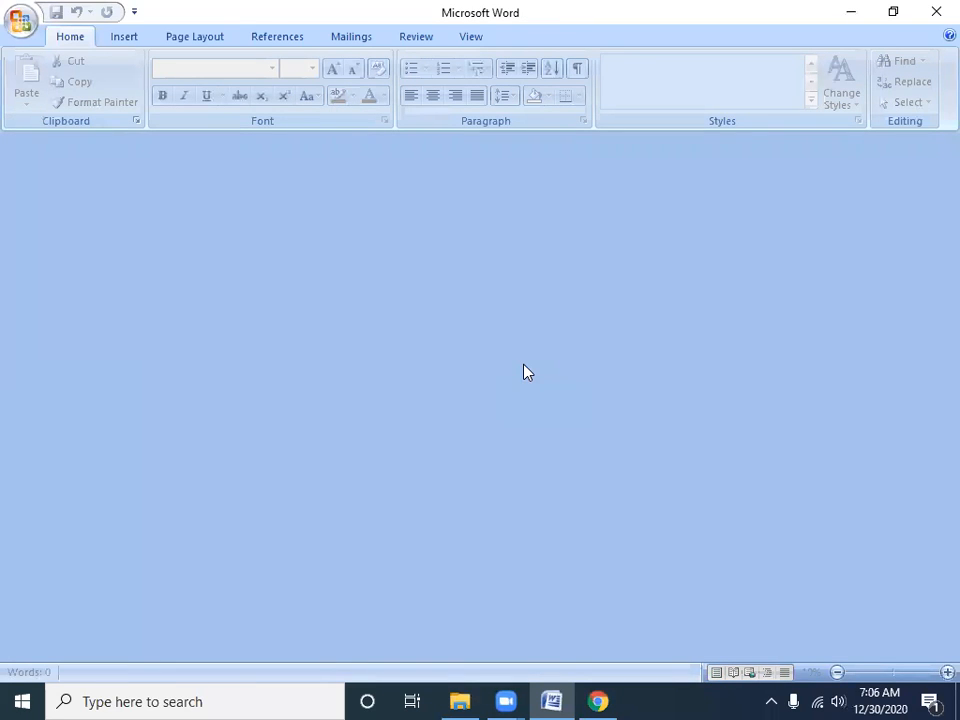
{"action": "key", "text": "ctrl+n"}
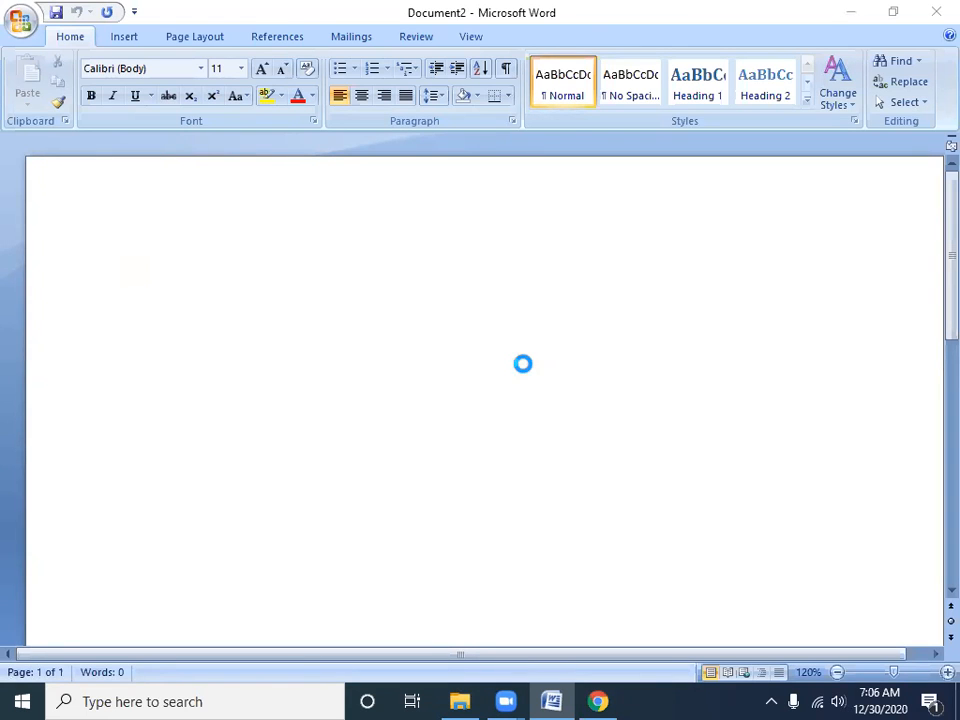
{"action": "key", "text": "Escape"}
{"action": "key", "text": "ctrl+s"}
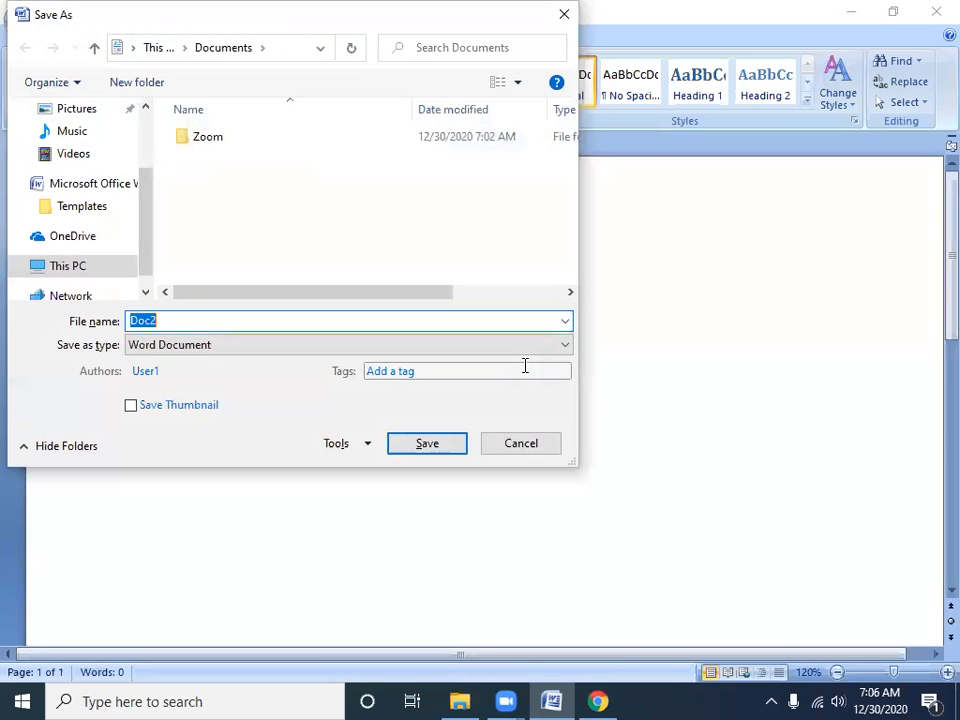
{"action": "key", "text": "Escape"}
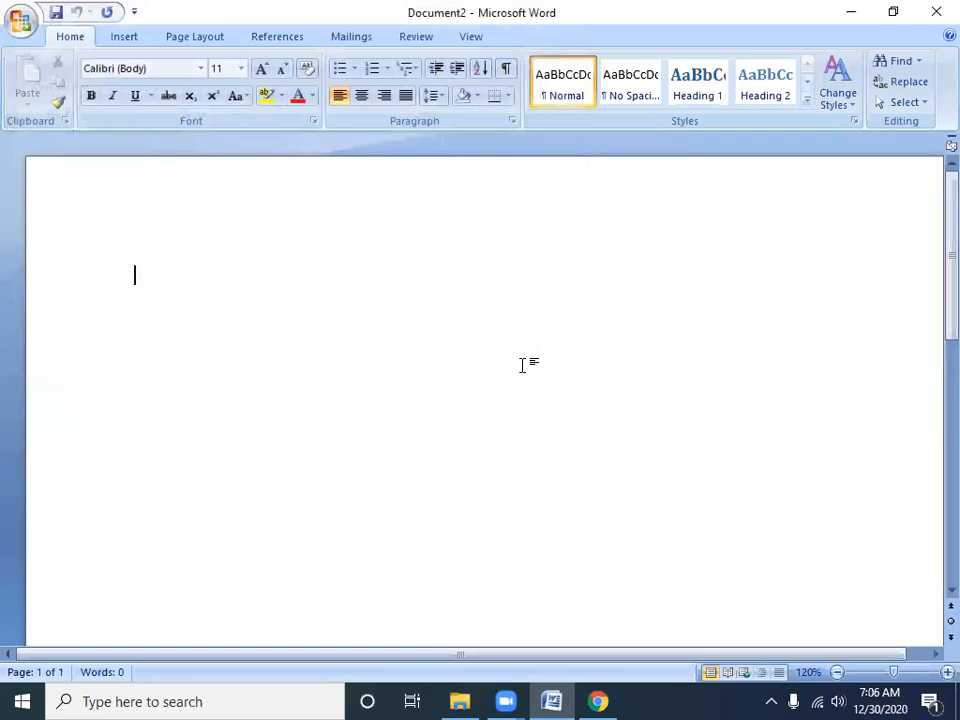
{"action": "key", "text": "ctrl+s"}
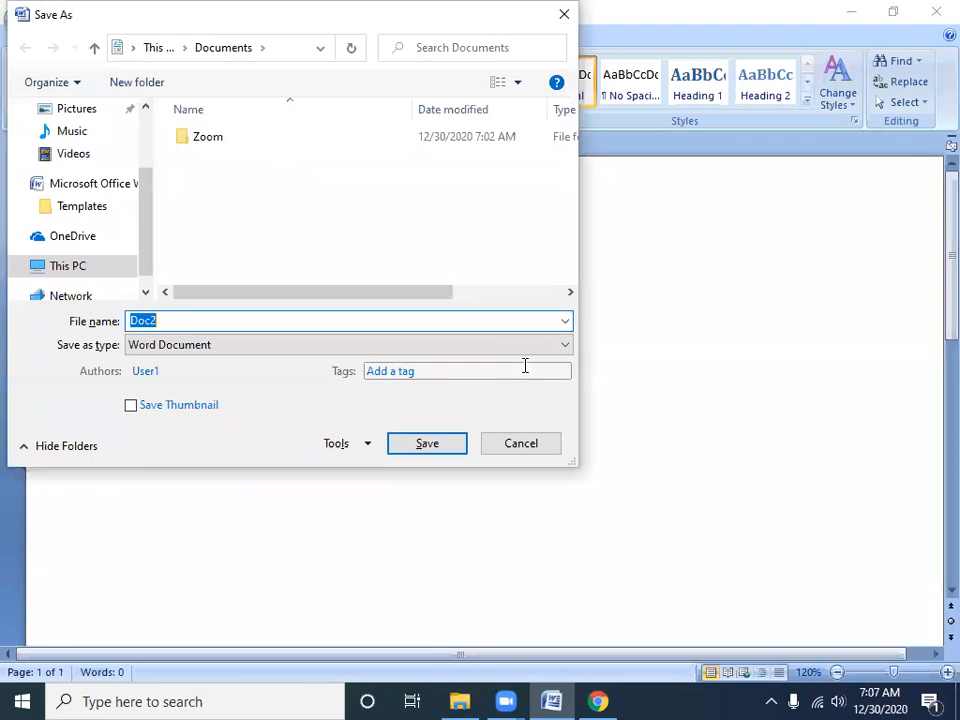
{"action": "key", "text": "Escape"}
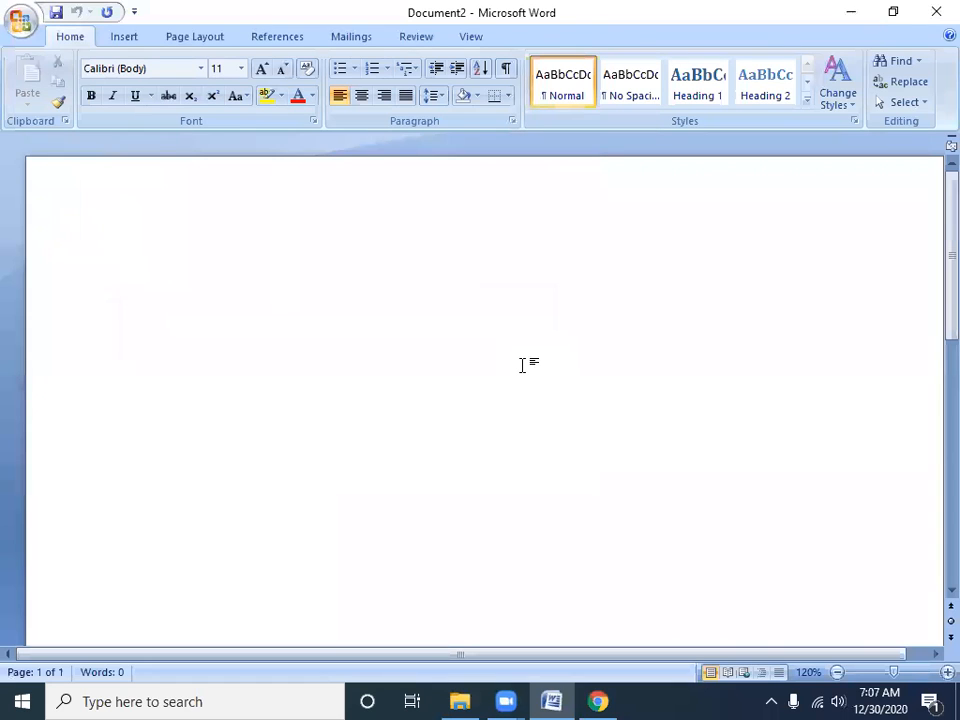
View the blank document in print preview and look at the print settings without printing
{"action": "key", "text": "ctrl+F2"}
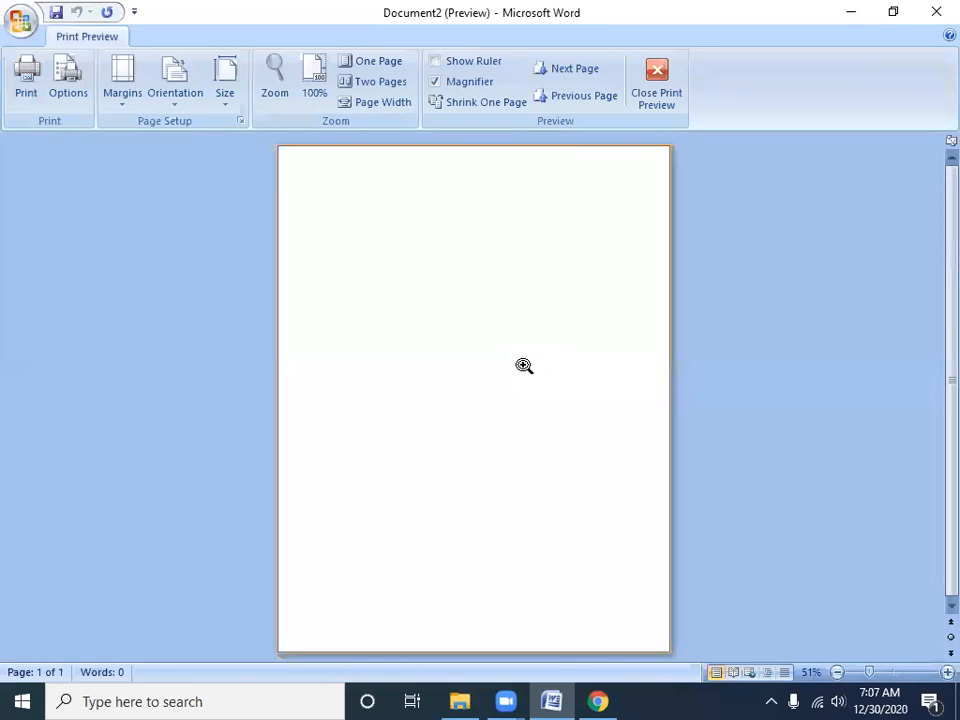
{"action": "key", "text": "ctrl+F2"}
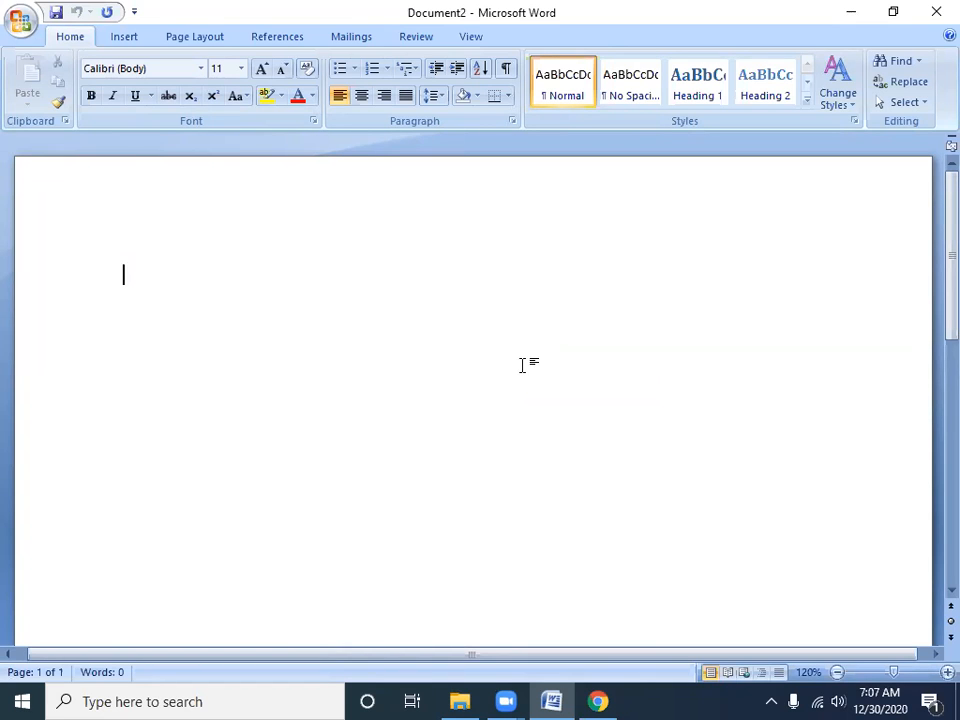
{"action": "key", "text": "ctrl+p"}
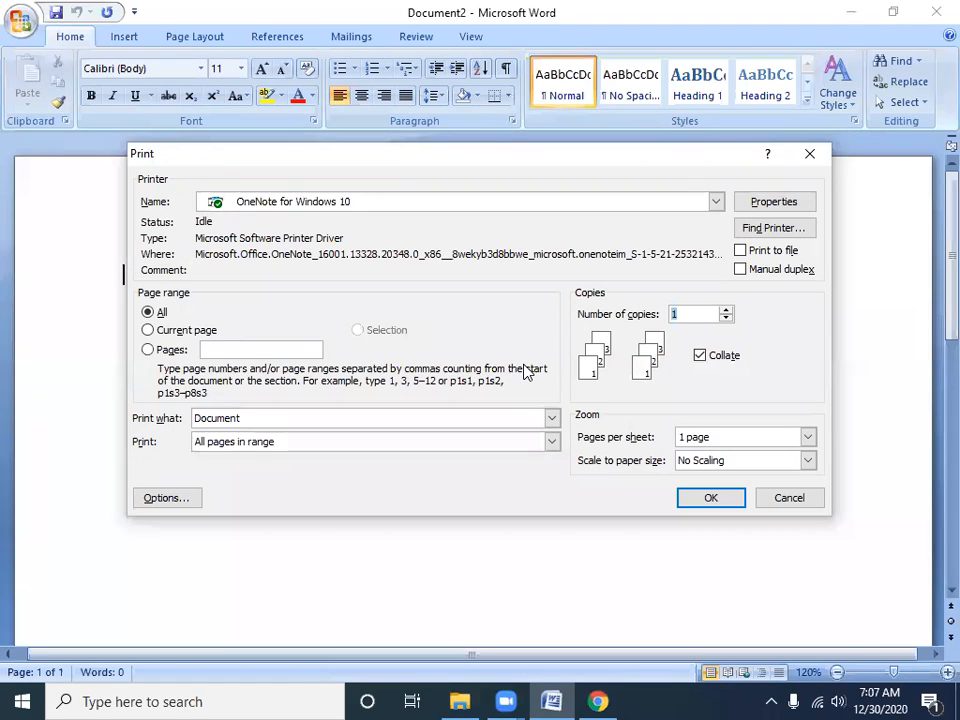
{"action": "key", "text": "Escape"}
Replace the current document with a new blank one and enter the text "Computer Proficiency Test"
{"action": "key", "text": "ctrl+w"}
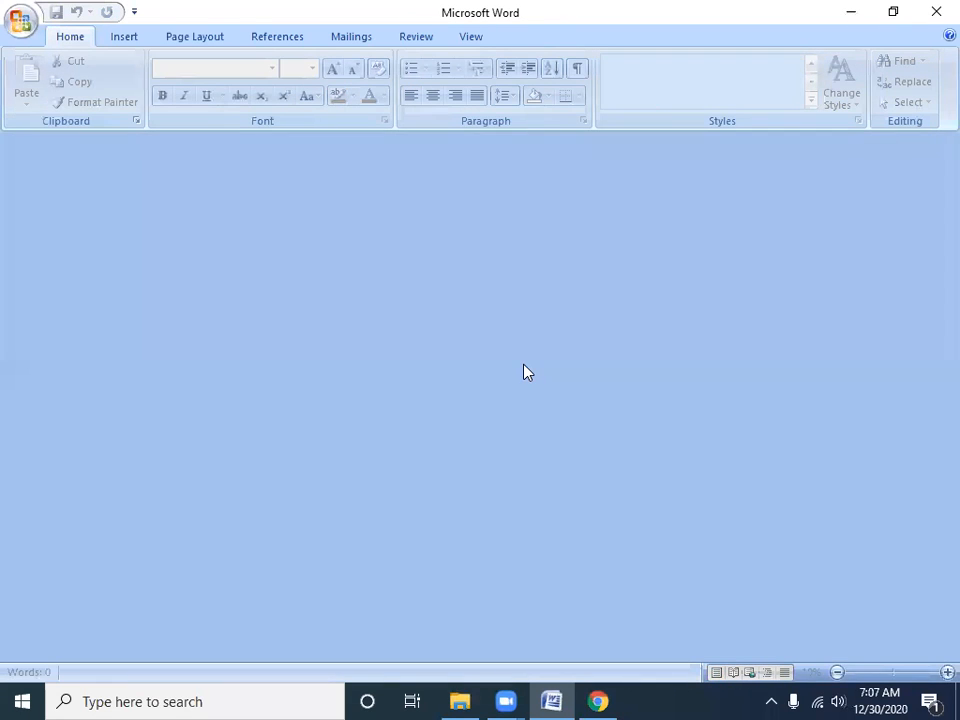
{"action": "key", "text": "ctrl+n"}
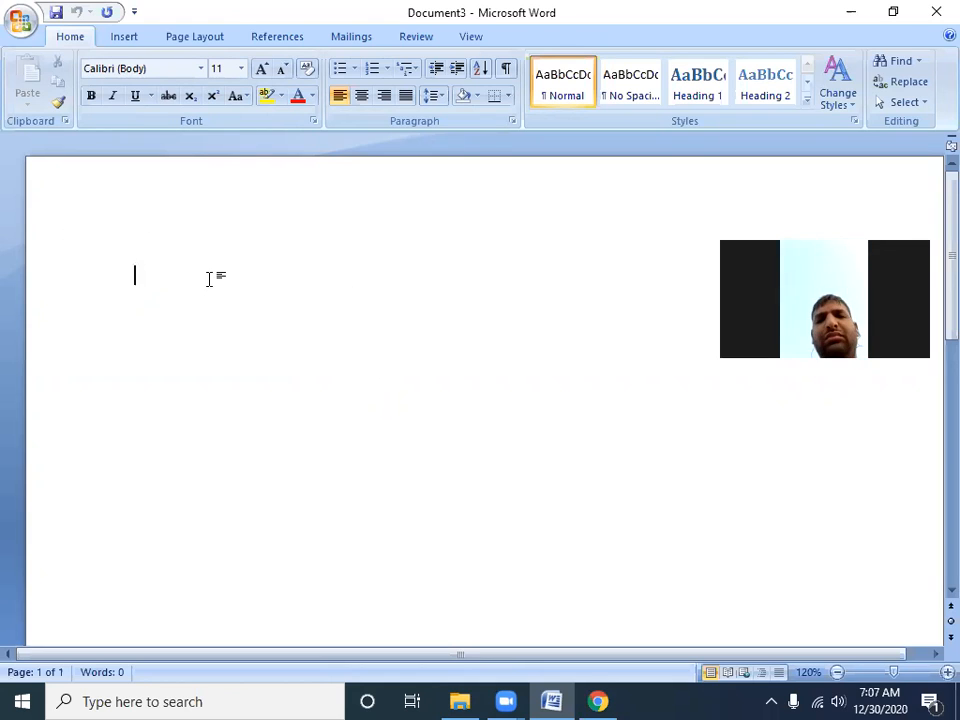
{"action": "type", "text": "Co"}
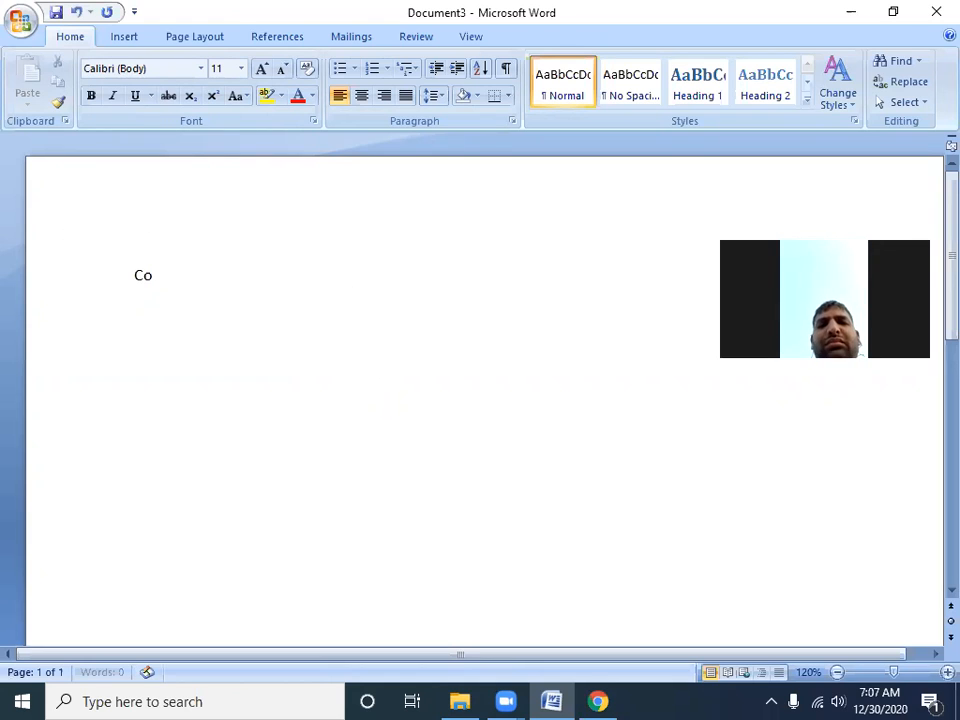
{"action": "type", "text": "mpute"}
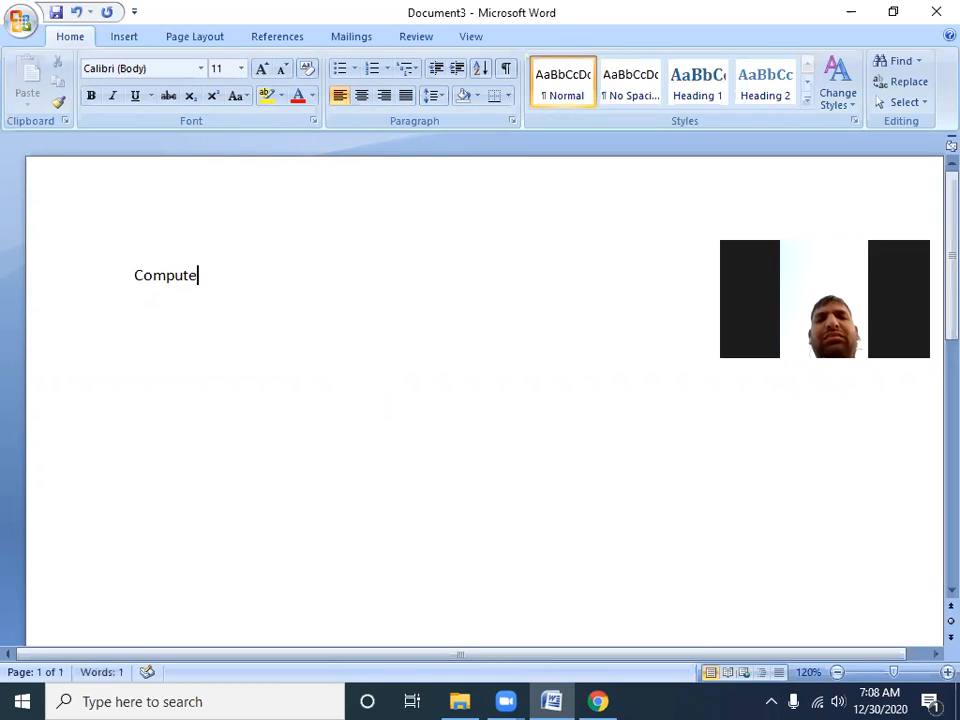
{"action": "type", "text": "r Profi"}
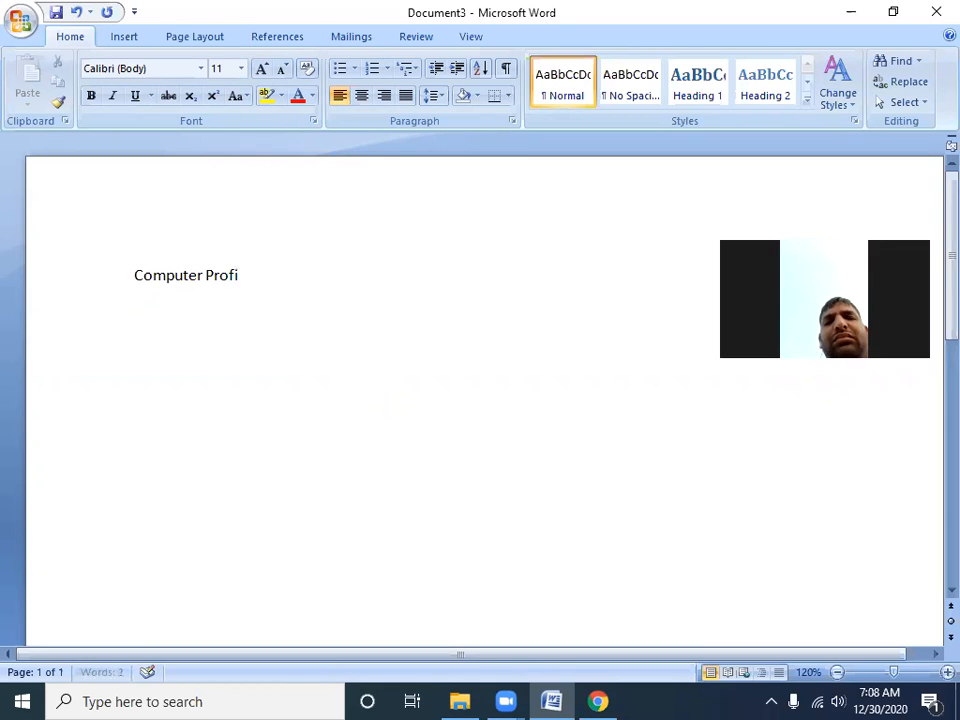
{"action": "type", "text": "ciency Test"}
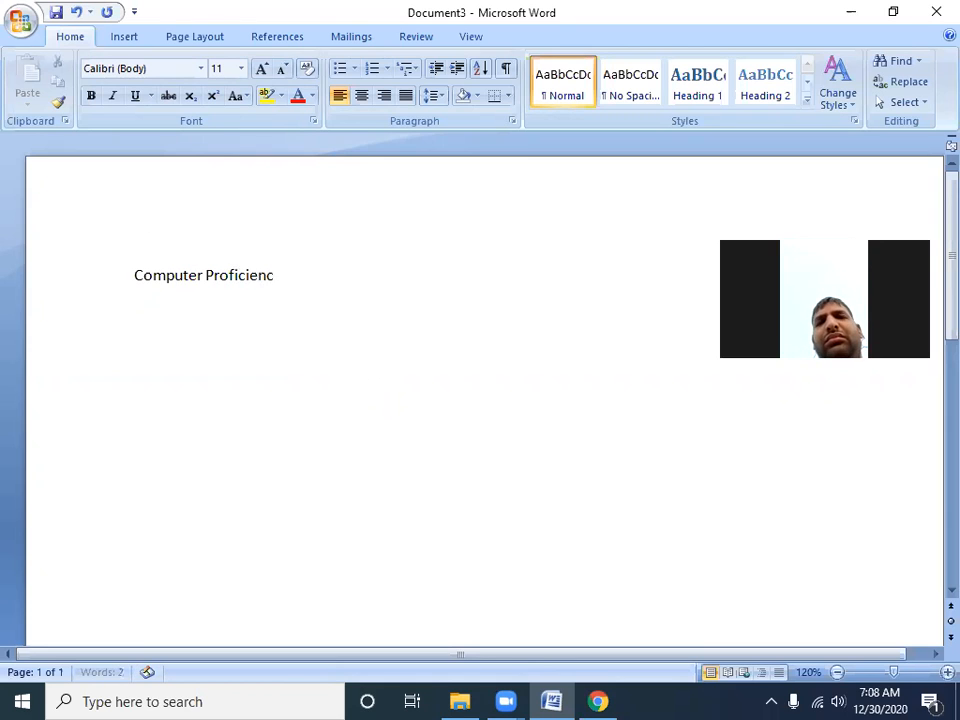
Select the whole "Computer Proficiency Test" line and set its font to Arial Narrow
{"action": "triple_click", "coordinate": [210, 283]}
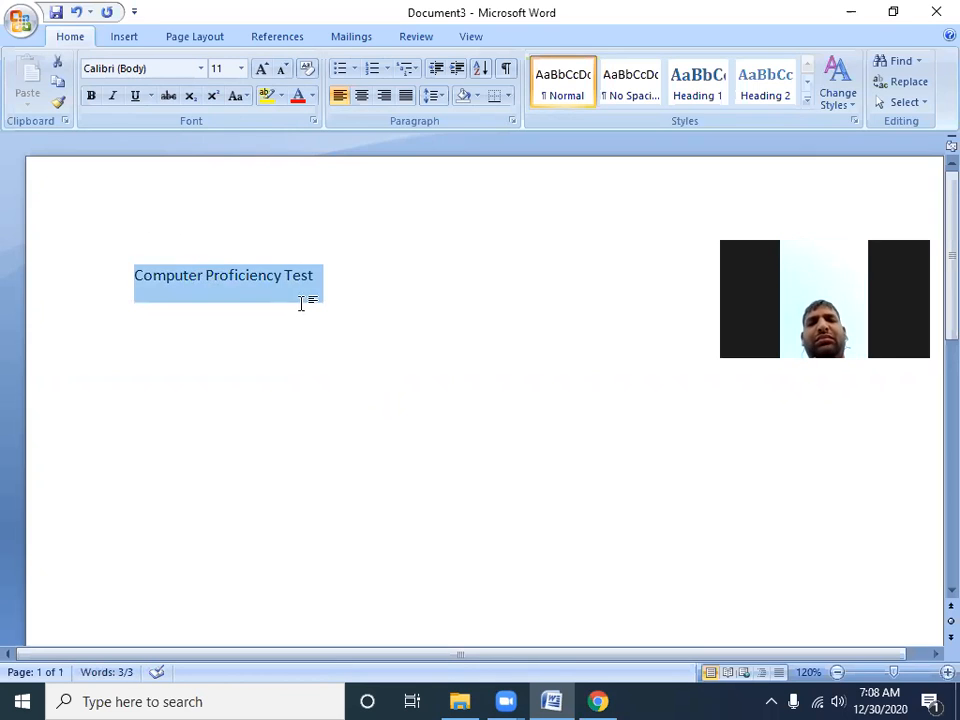
{"action": "left_click", "coordinate": [381, 287]}
{"action": "left_click_drag", "start_coordinate": [381, 287], "coordinate": [144, 289]}
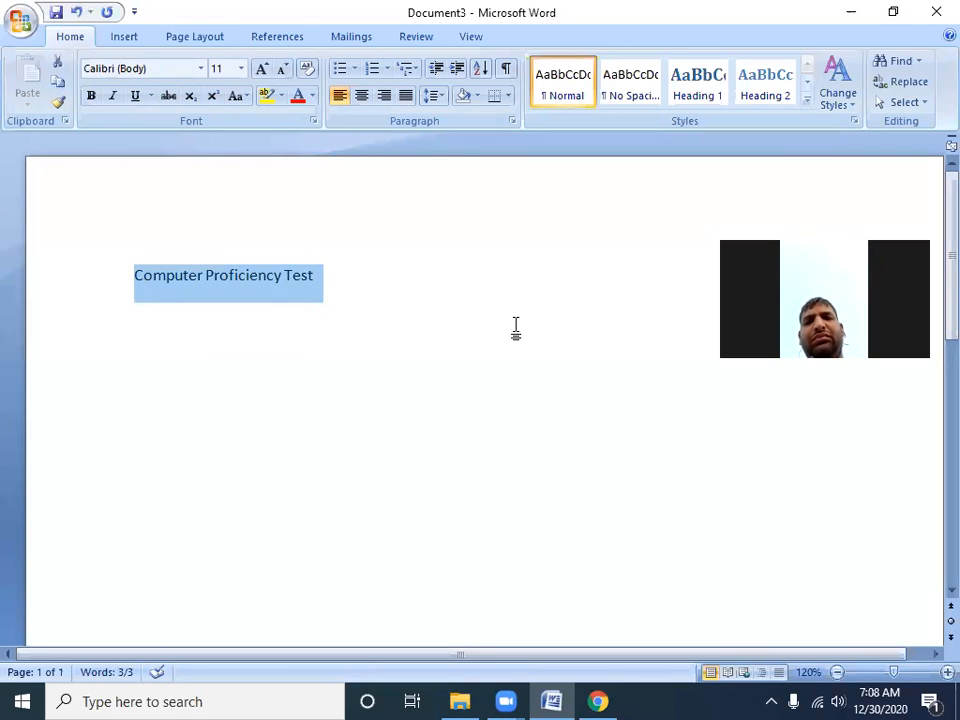
{"action": "left_click", "coordinate": [201, 73]}
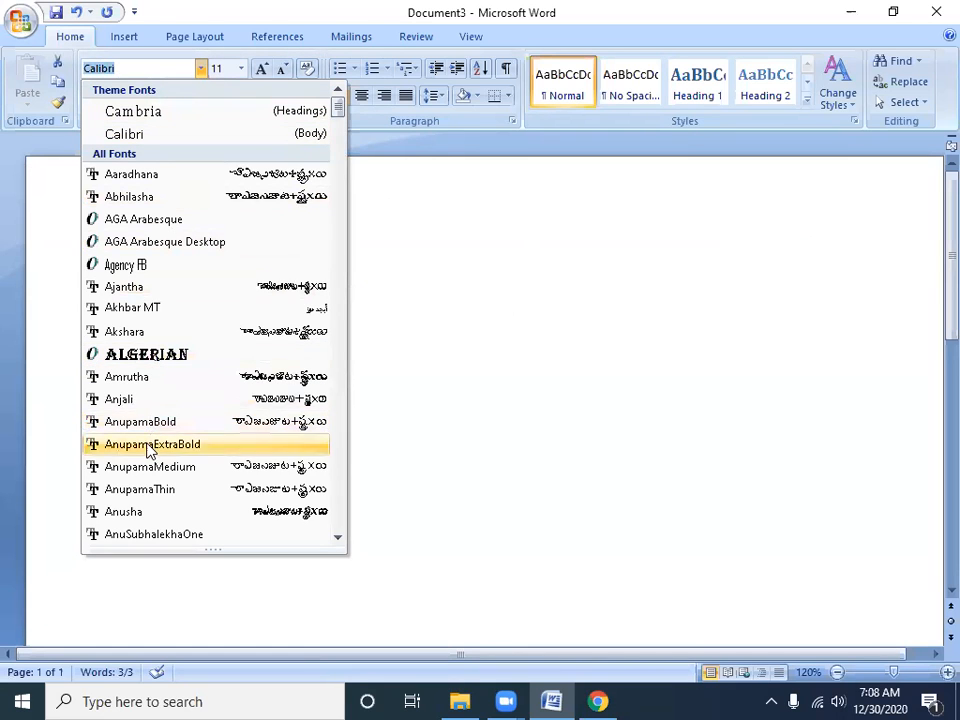
{"action": "scroll", "coordinate": [148, 450], "scroll_direction": "down", "scroll_amount": 4}
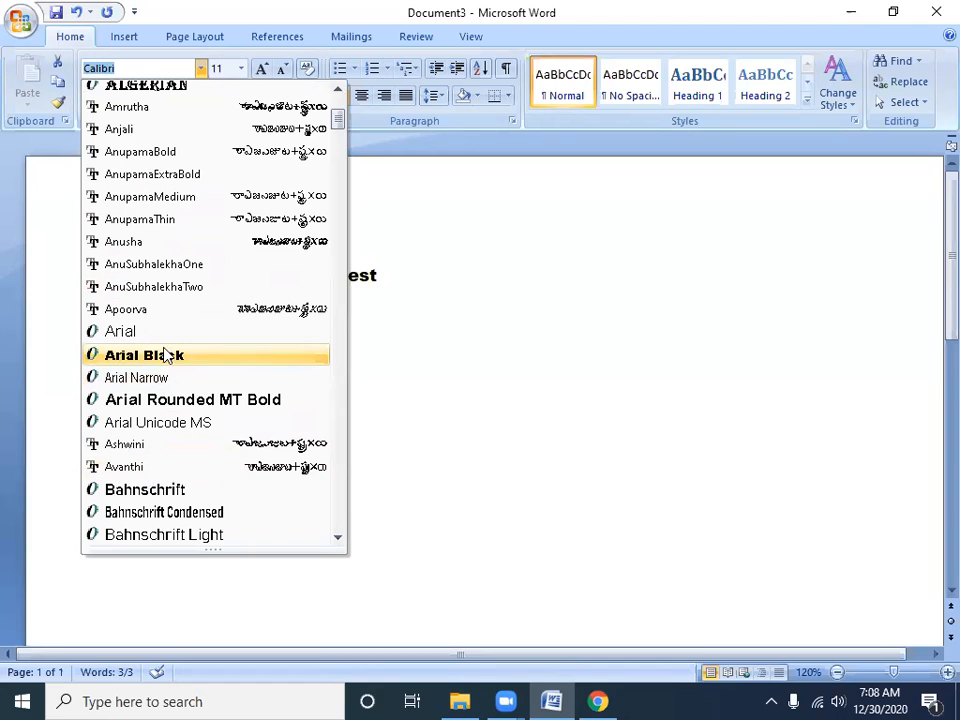
{"action": "left_click", "coordinate": [160, 378]}
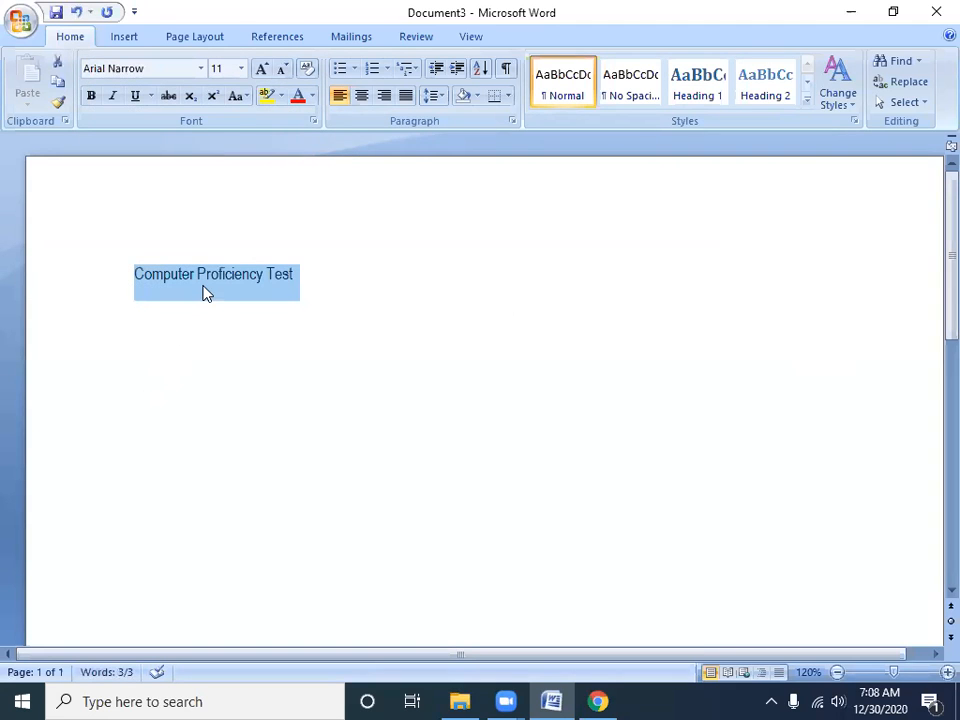
Try the Algerian font on the selected line and settle on Arial Black instead
{"action": "left_click", "coordinate": [200, 68]}
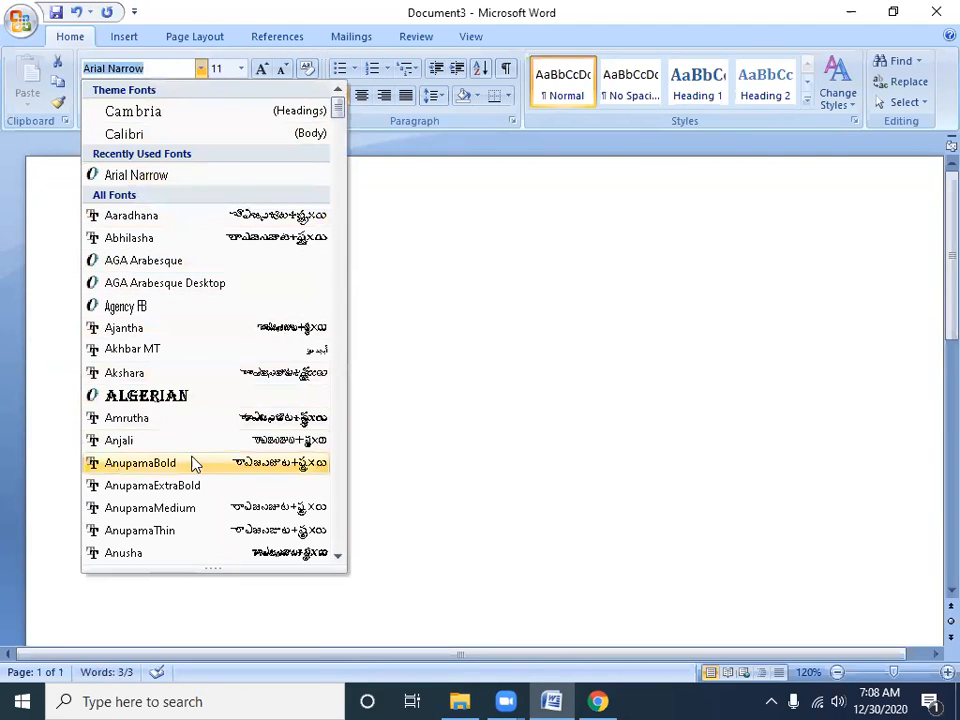
{"action": "left_click", "coordinate": [196, 396]}
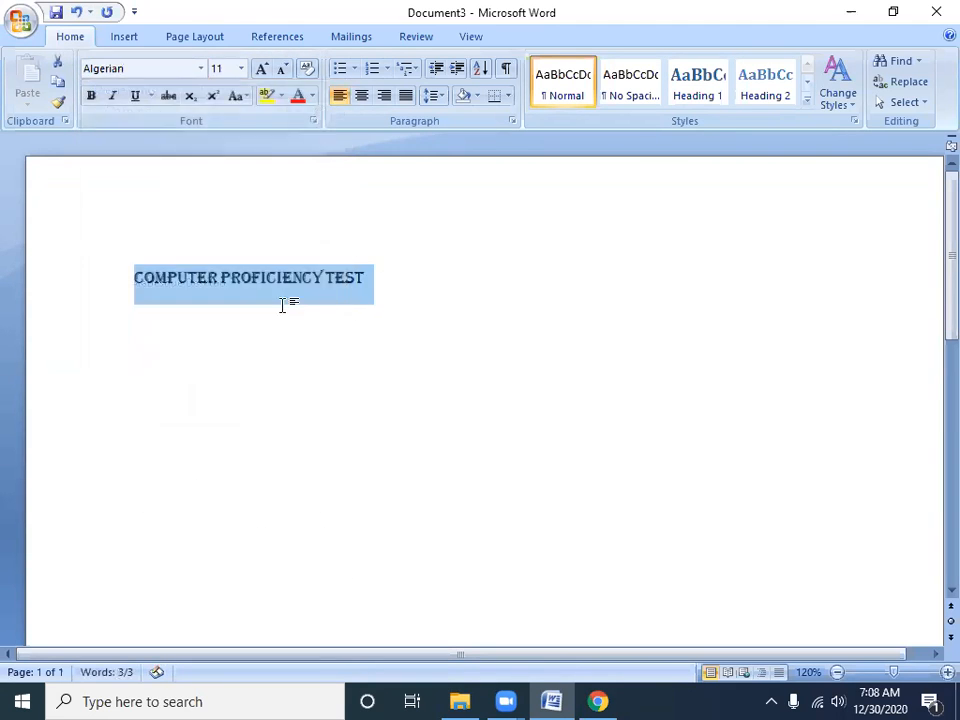
{"action": "left_click", "coordinate": [202, 68]}
{"action": "scroll", "coordinate": [146, 445], "scroll_direction": "down", "scroll_amount": 5}
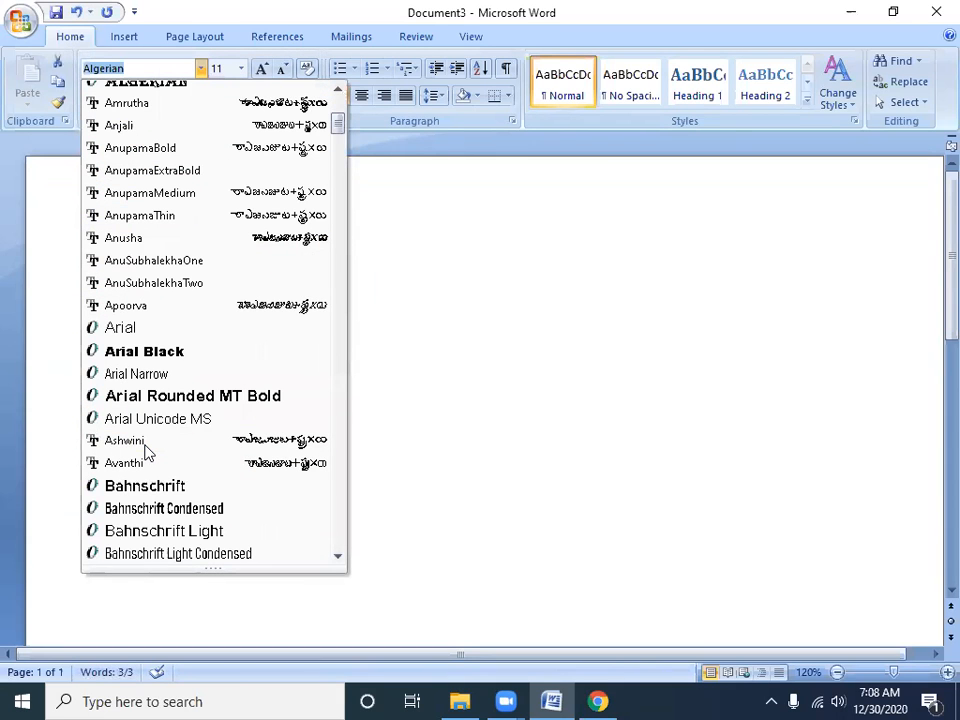
{"action": "left_click", "coordinate": [168, 352]}
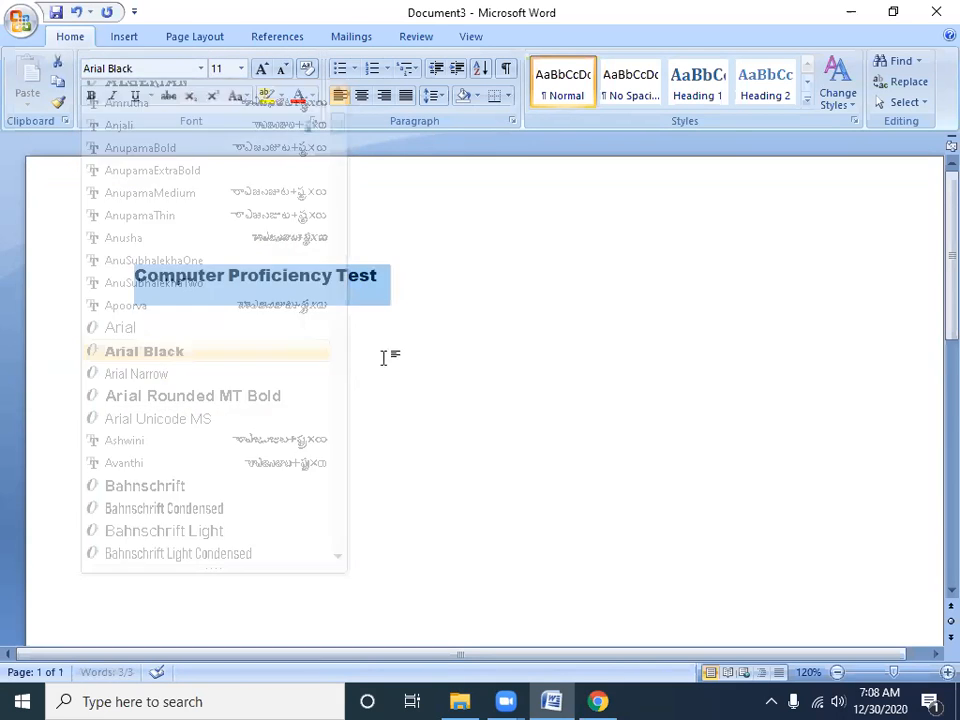
Set the font of the selected "Computer Proficiency Test" line to Arial
{"action": "left_click", "coordinate": [202, 68]}
{"action": "scroll", "coordinate": [199, 328], "scroll_direction": "down", "scroll_amount": 2}
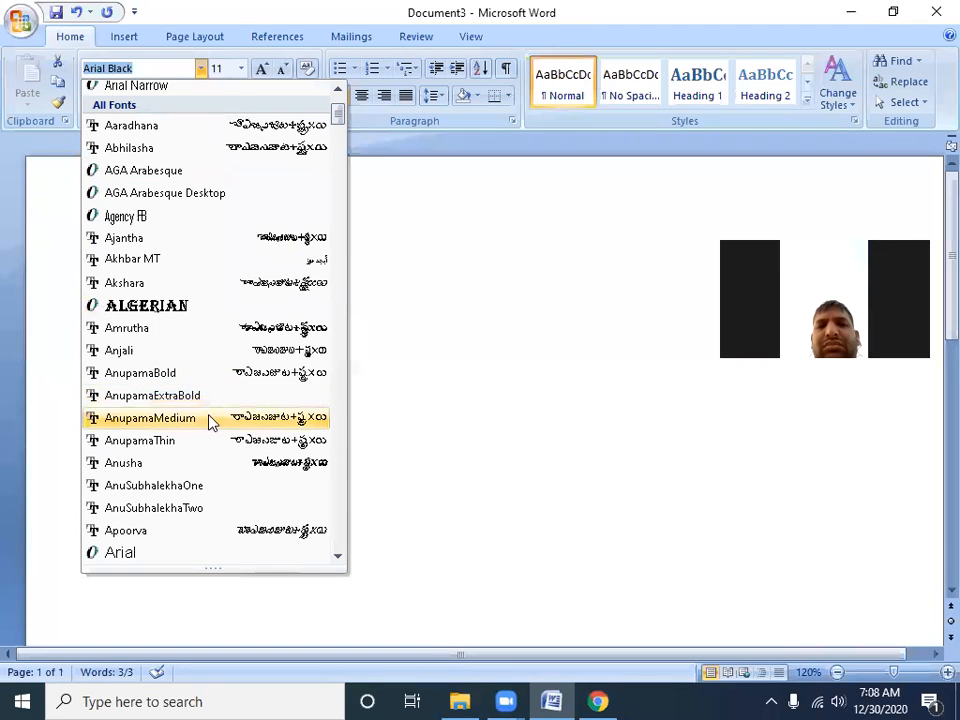
{"action": "scroll", "coordinate": [191, 360], "scroll_direction": "down", "scroll_amount": 5}
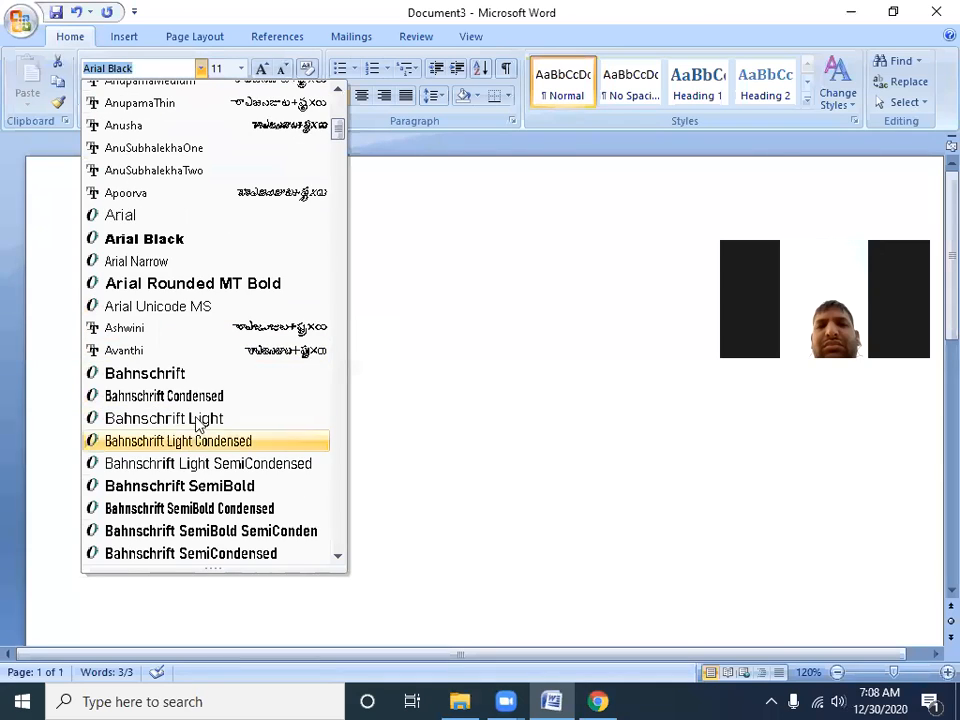
{"action": "left_click", "coordinate": [197, 224]}
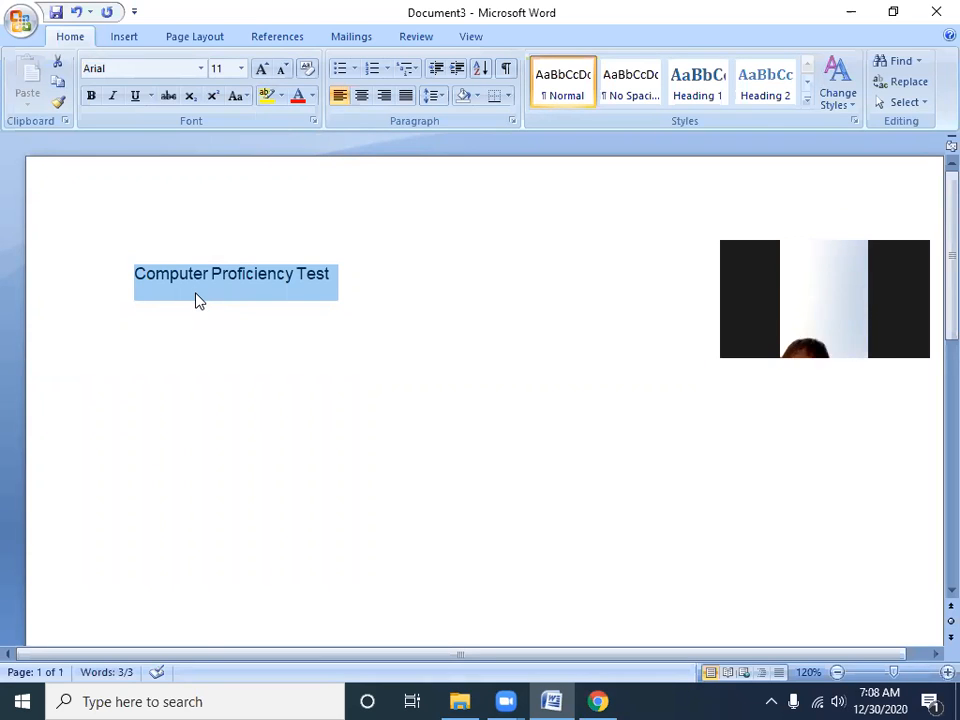
Set the selected line's font size to 8, then change it to 72
{"action": "left_click", "coordinate": [241, 69]}
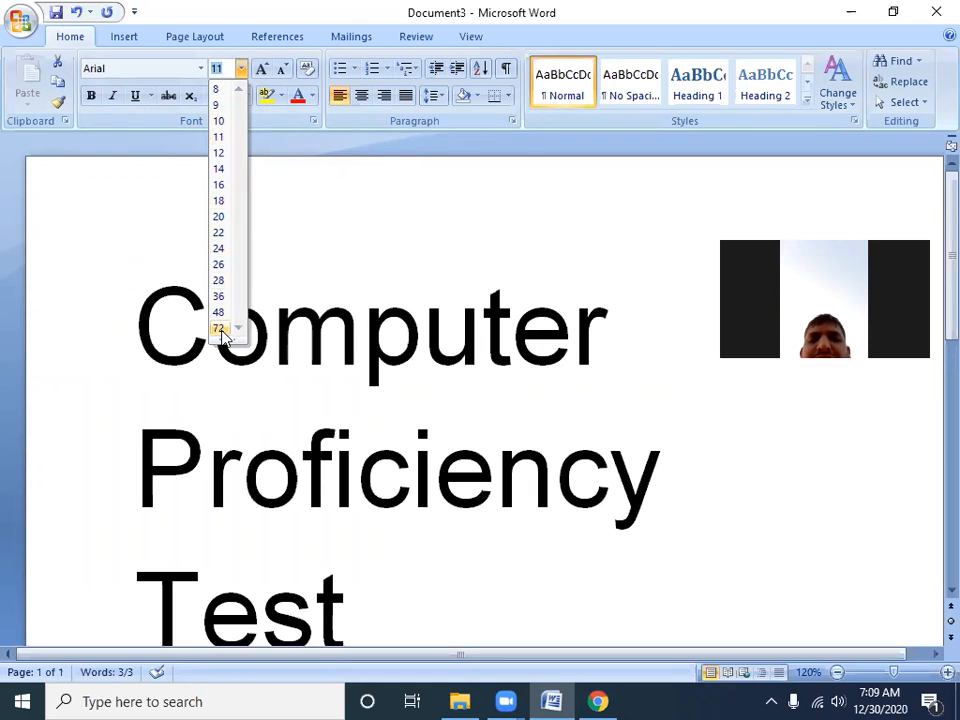
{"action": "left_click", "coordinate": [224, 92]}
{"action": "left_click", "coordinate": [241, 68]}
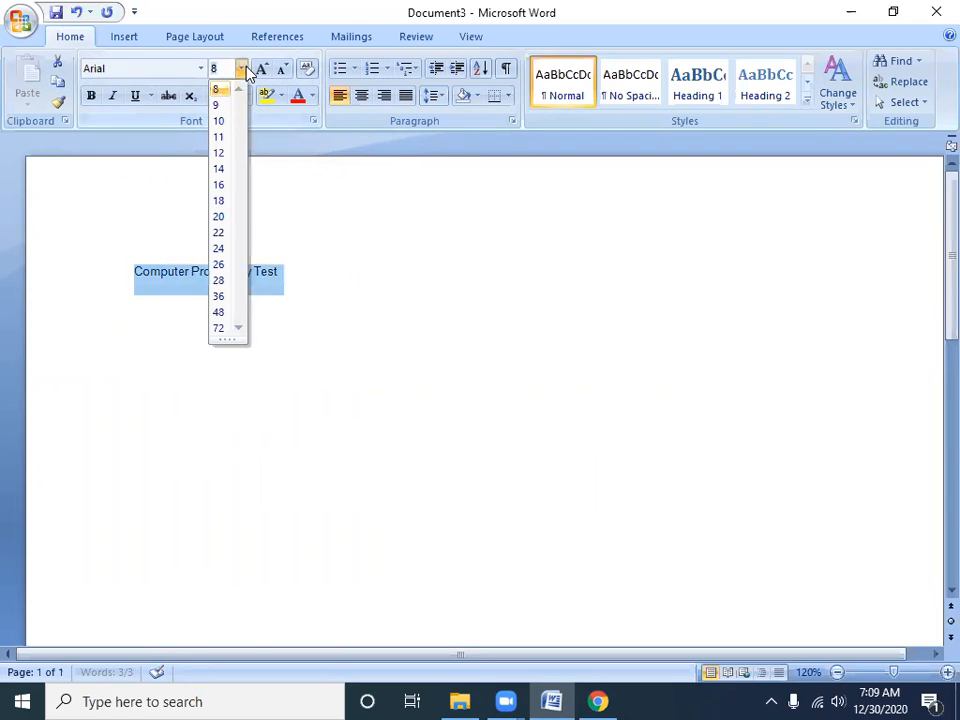
{"action": "left_click", "coordinate": [226, 330]}
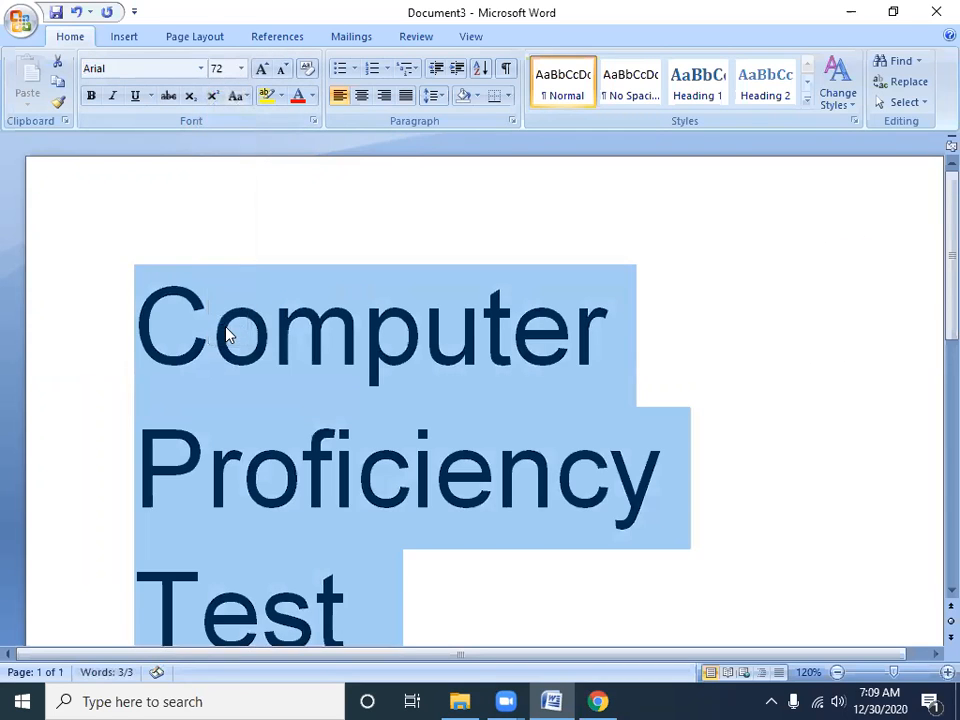
Set the selected line's font size to a custom value of 1
{"action": "left_click", "coordinate": [240, 70]}
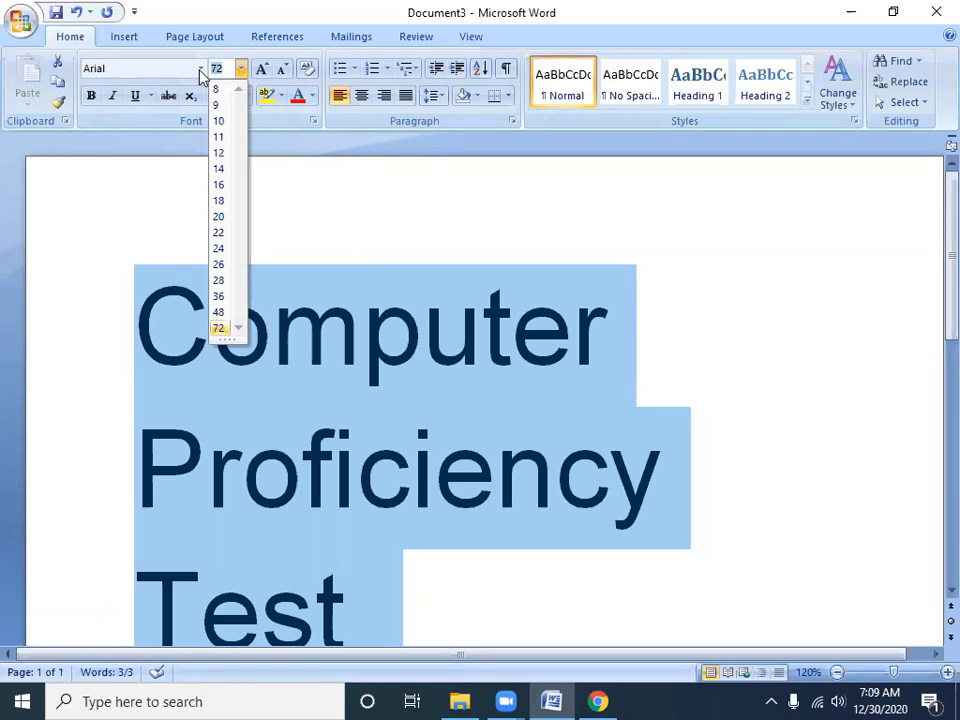
{"action": "type", "text": "1"}
{"action": "key", "text": "Return"}
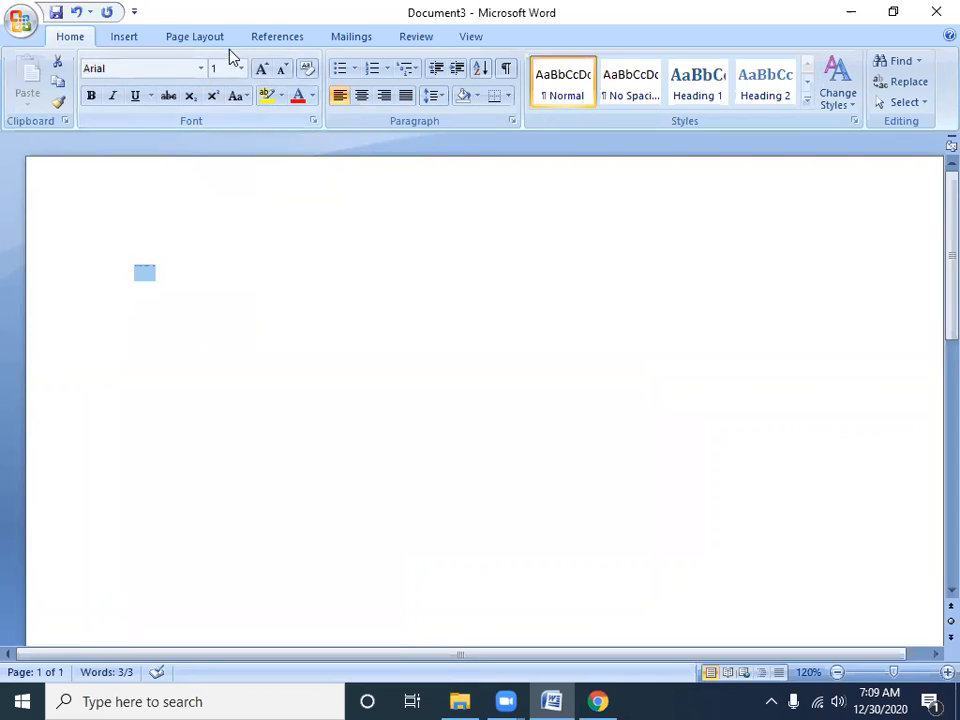
Try to set the selected line's font size to 1639 and dismiss the resulting dialog
{"action": "left_click", "coordinate": [241, 68]}
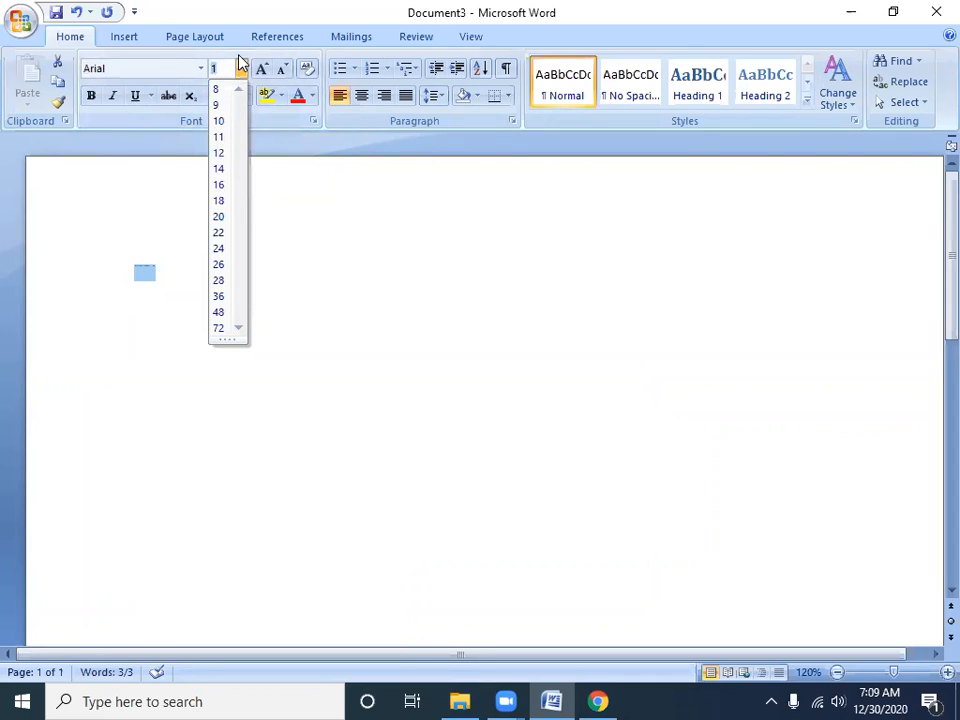
{"action": "type", "text": "160"}
{"action": "key", "text": "BackSpace"}
{"action": "type", "text": "3"}
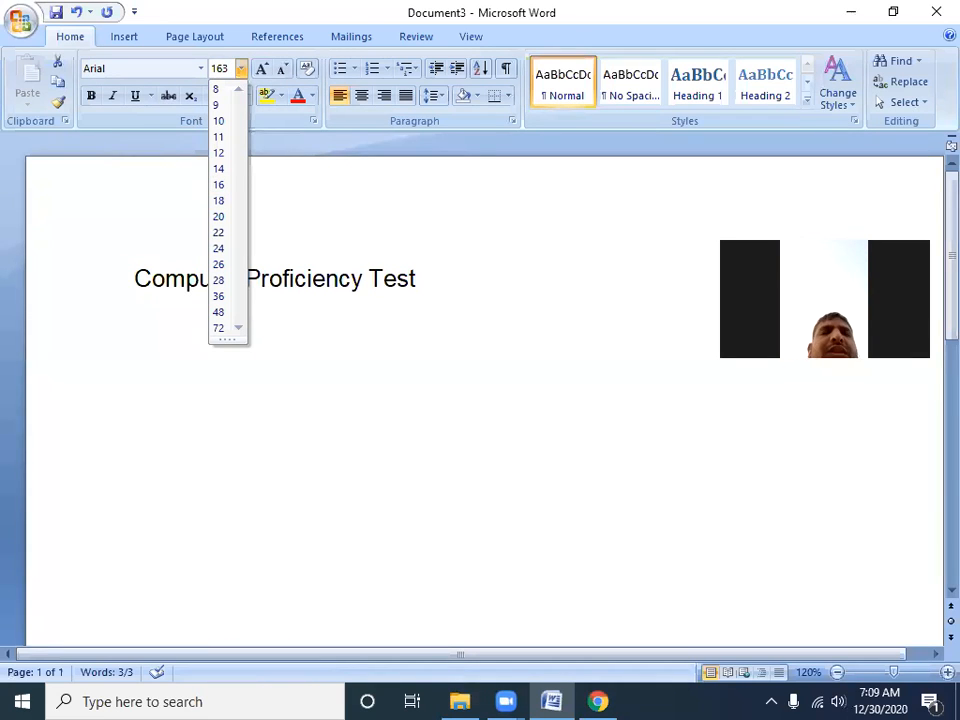
{"action": "type", "text": "9"}
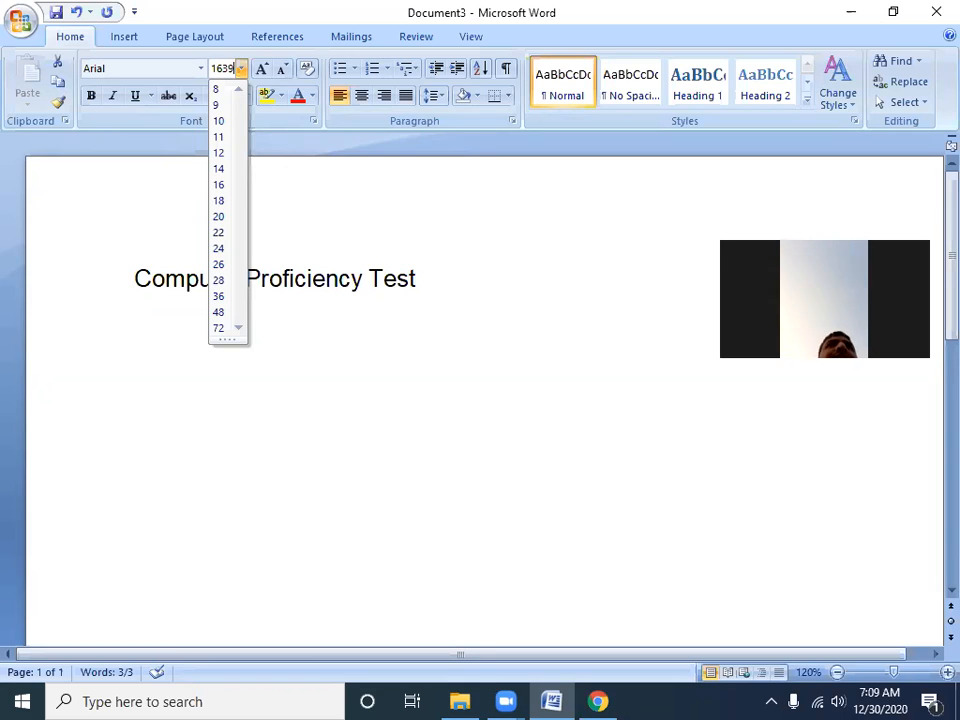
{"action": "key", "text": "Return"}
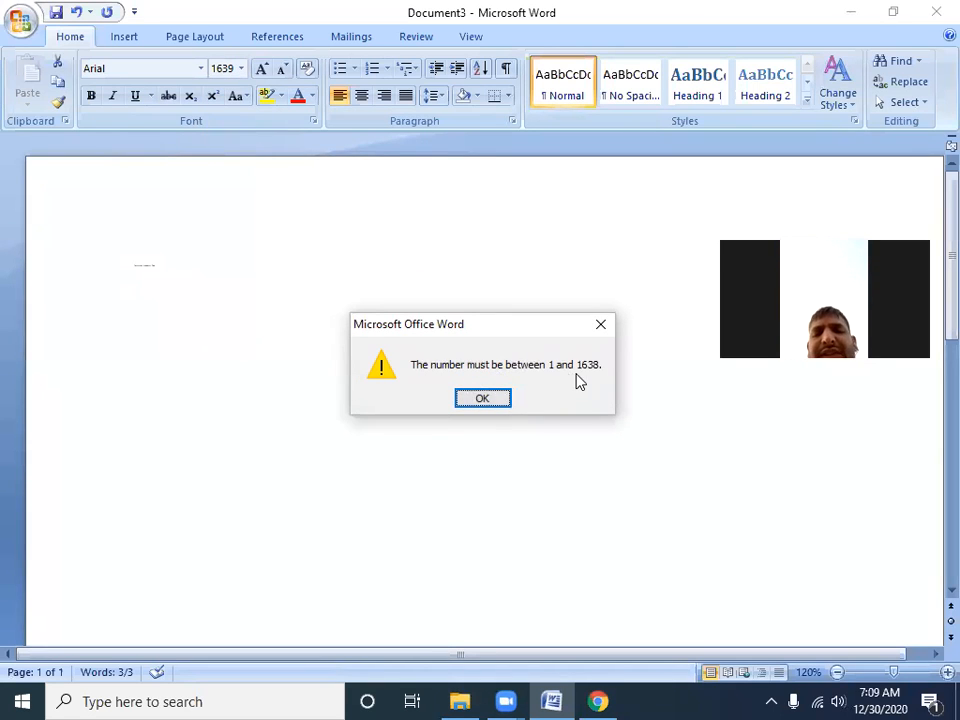
{"action": "left_click", "coordinate": [483, 399]}
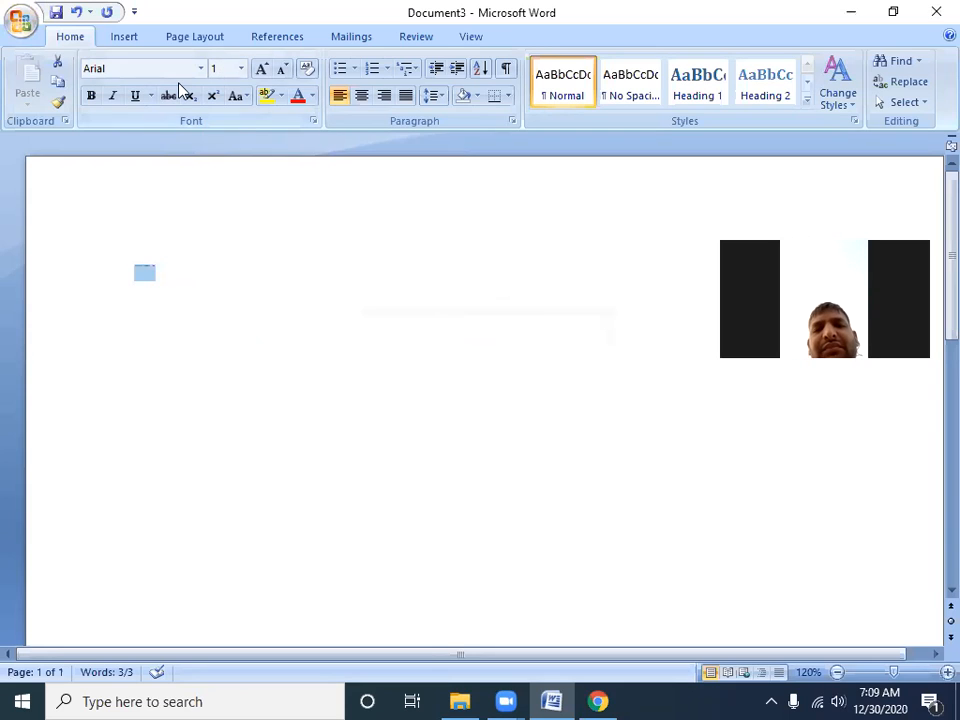
Set the selected line's font size to 1638, then return it to 1
{"action": "type", "text": "638"}
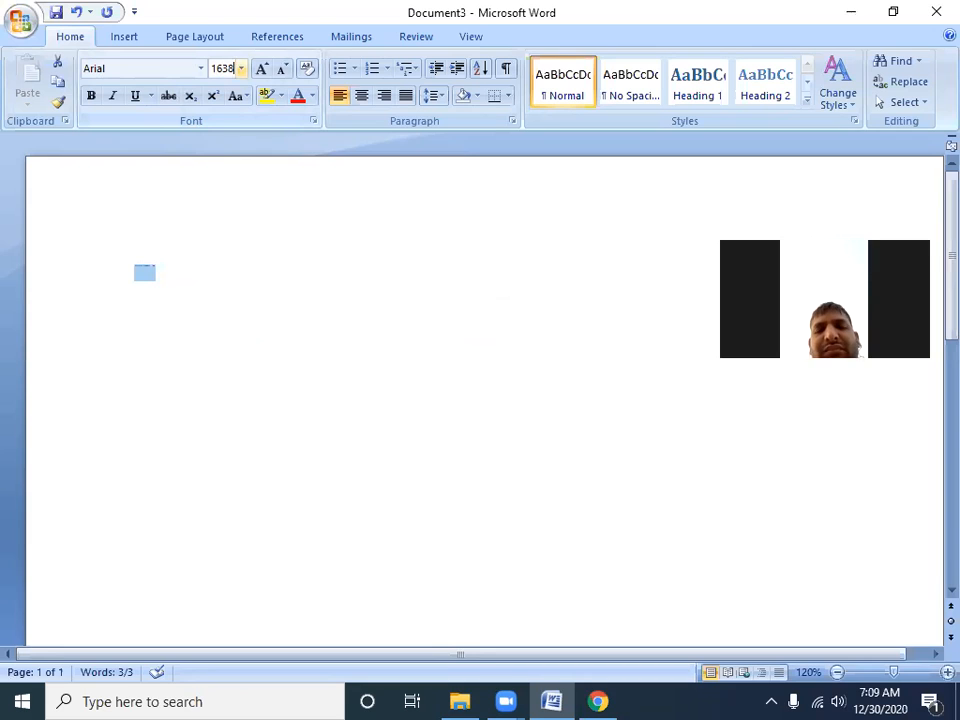
{"action": "key", "text": "Return"}
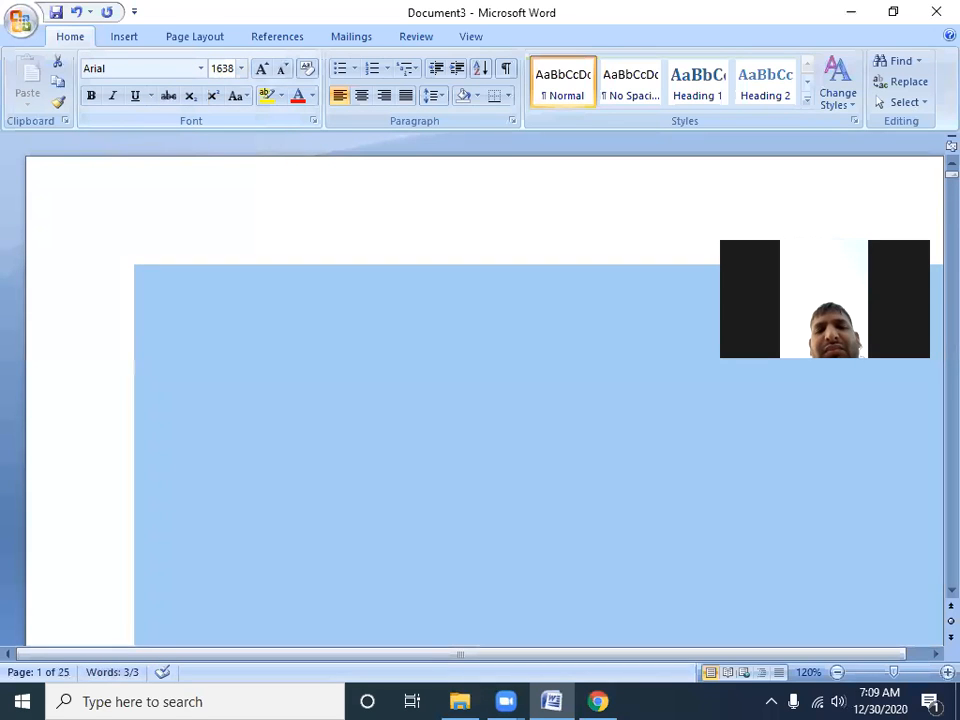
{"action": "left_click", "coordinate": [241, 68]}
{"action": "type", "text": "1"}
{"action": "key", "text": "Return"}
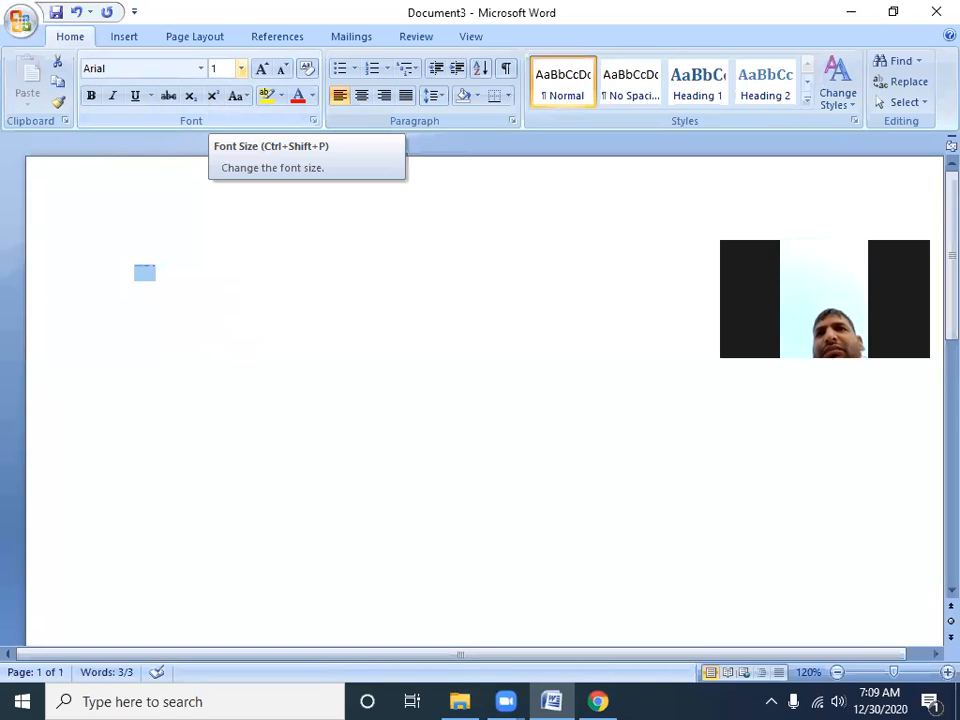
Set the selected line's font size to 12, then raise it to 18
{"action": "left_click", "coordinate": [241, 68]}
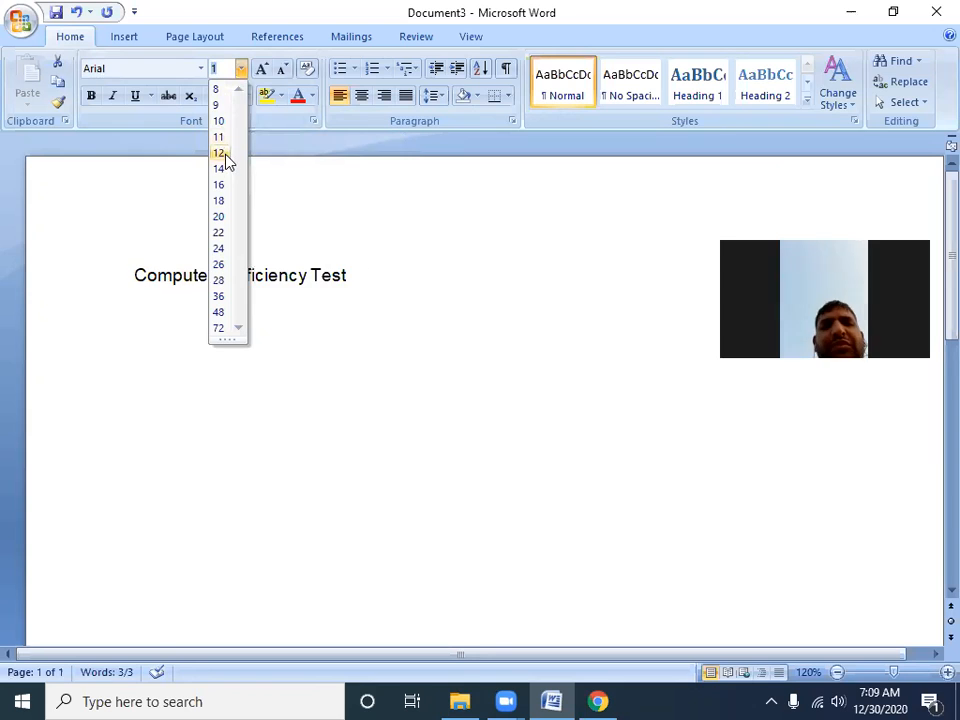
{"action": "left_click", "coordinate": [222, 152]}
{"action": "left_click", "coordinate": [241, 68]}
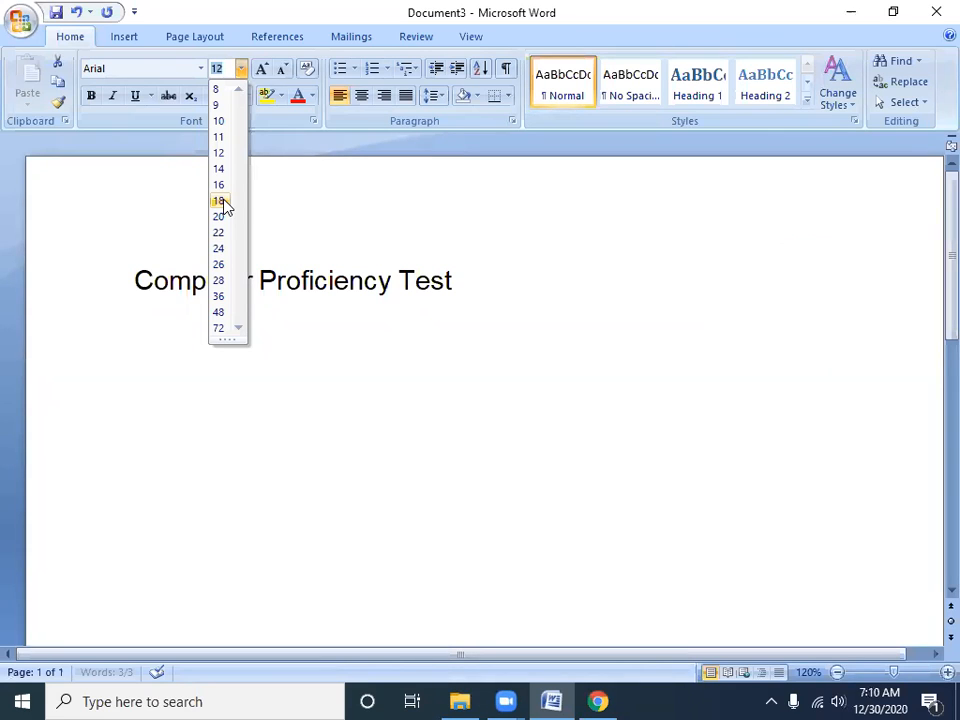
{"action": "left_click", "coordinate": [222, 203]}
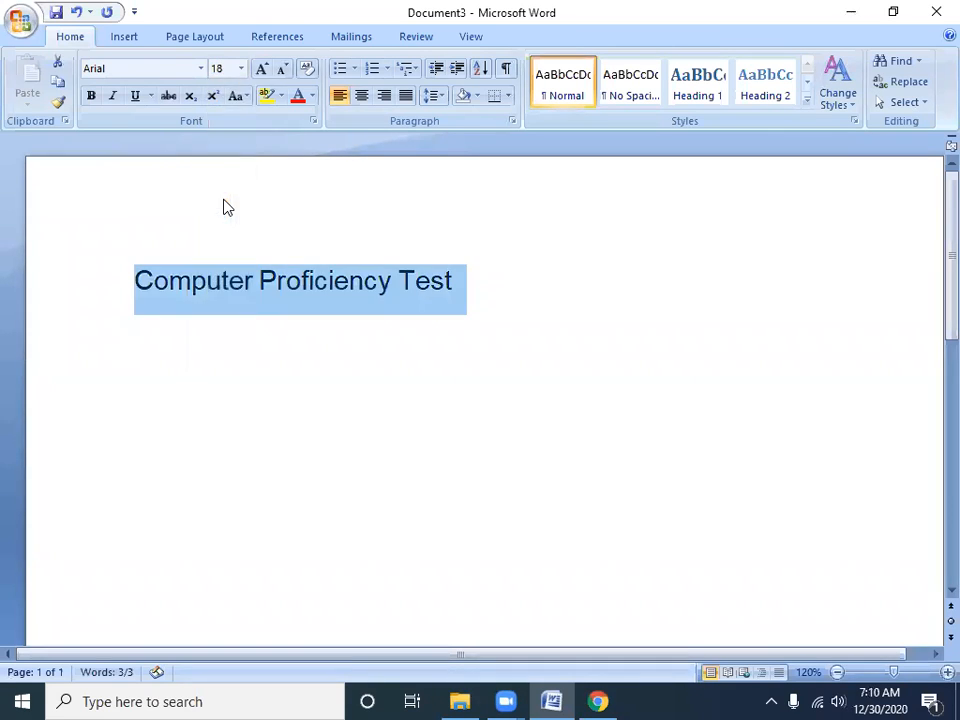
Enlarge the selected line in repeated increments with Grow Font, up to about size 390
{"action": "left_click", "coordinate": [241, 69]}
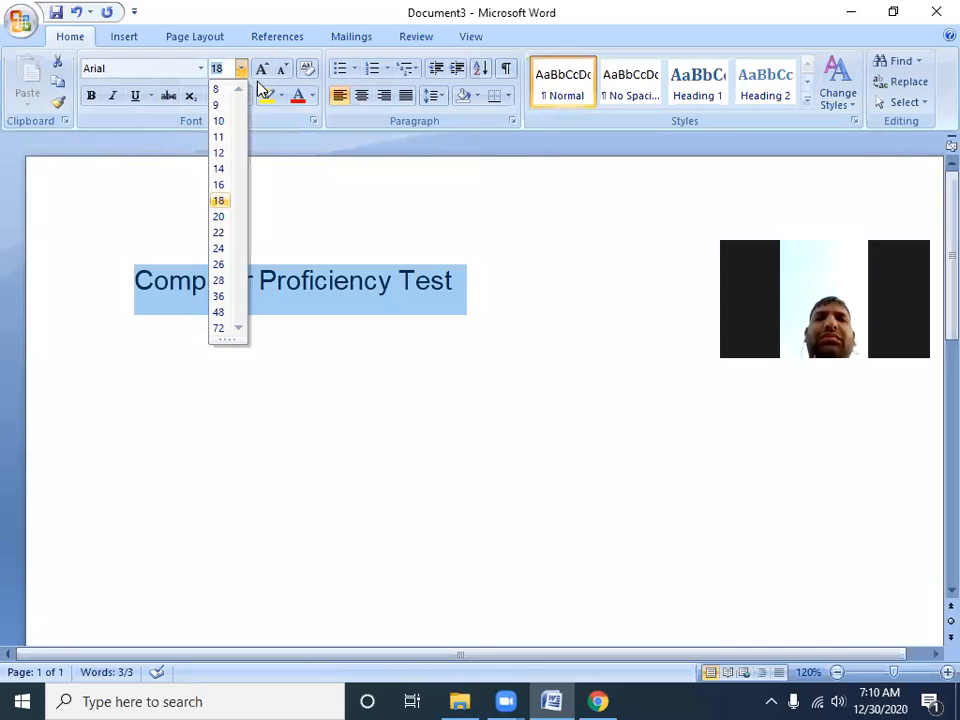
{"action": "left_click", "coordinate": [260, 78]}
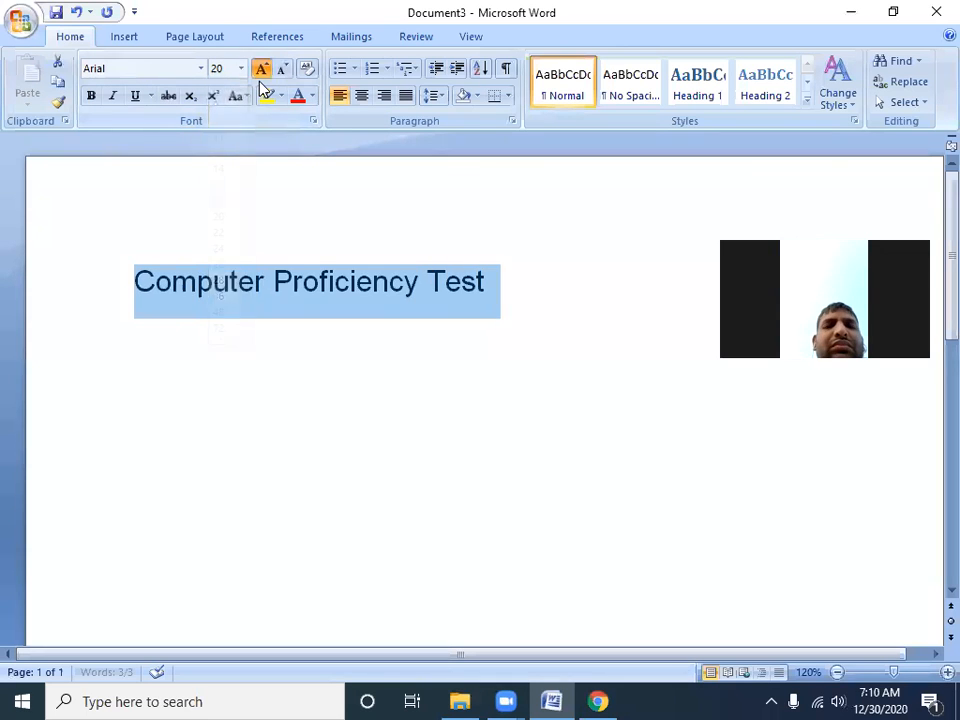
{"action": "left_click", "coordinate": [260, 78]}
{"action": "left_click", "coordinate": [260, 78]}
{"action": "left_click", "coordinate": [260, 78]}
{"action": "left_click", "coordinate": [260, 78]}
{"action": "left_click", "coordinate": [260, 76]}
{"action": "left_click", "coordinate": [260, 76]}
{"action": "left_click", "coordinate": [260, 76]}
{"action": "left_click", "coordinate": [260, 76]}
{"action": "left_click", "coordinate": [260, 76]}
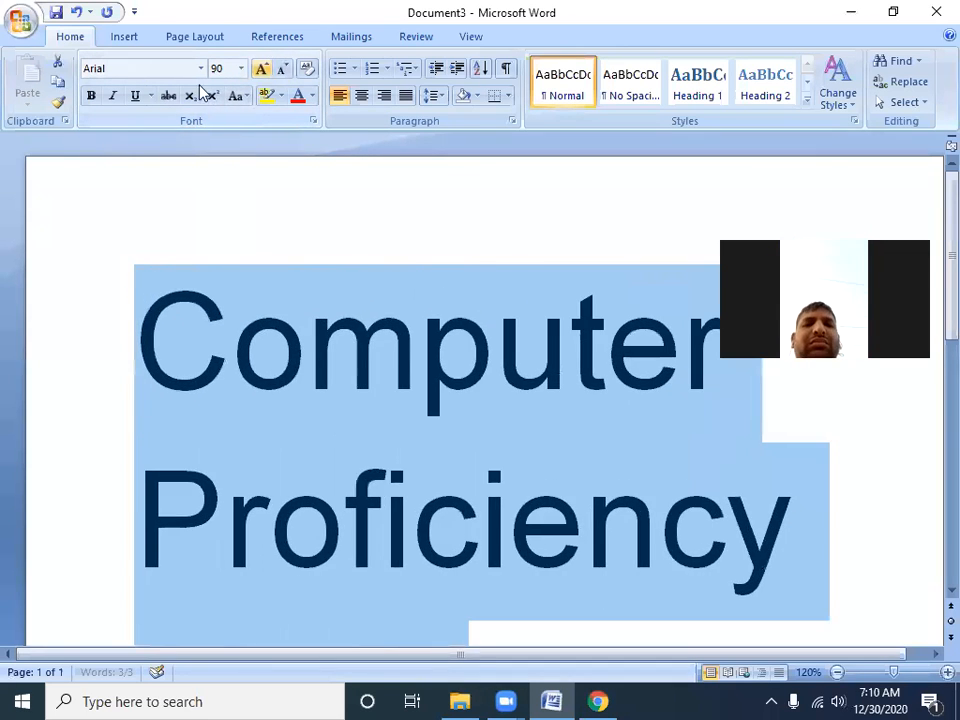
{"action": "left_click", "coordinate": [262, 70]}
{"action": "left_click", "coordinate": [262, 70]}
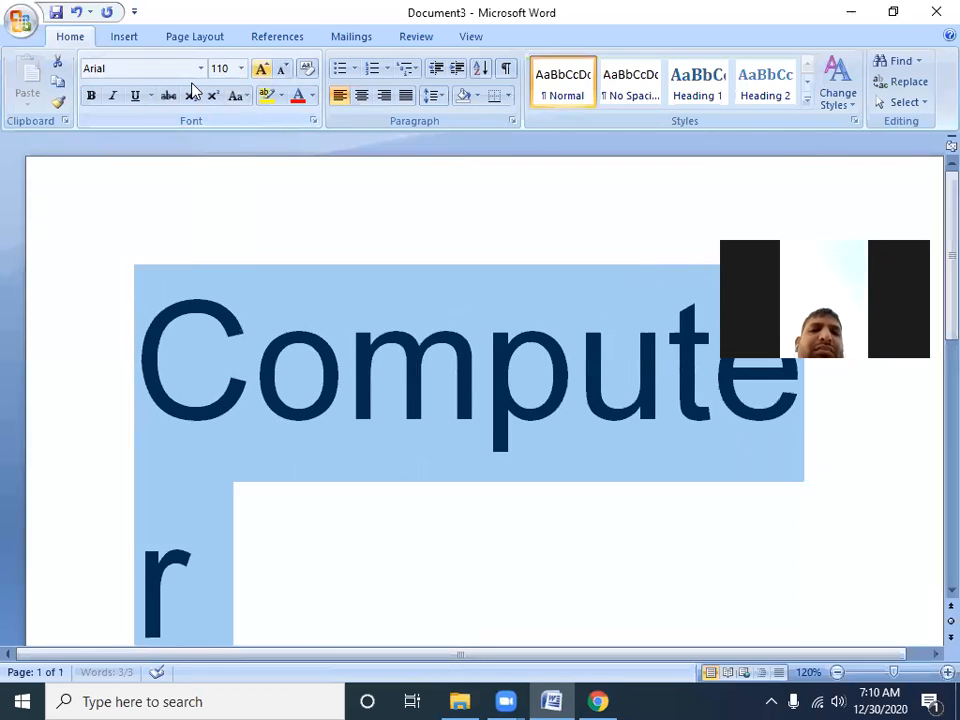
{"action": "left_click", "coordinate": [262, 70]}
{"action": "left_click", "coordinate": [262, 70]}
{"action": "left_click", "coordinate": [262, 70]}
{"action": "left_click", "coordinate": [262, 70]}
{"action": "left_click", "coordinate": [262, 70]}
{"action": "left_click", "coordinate": [262, 70]}
{"action": "left_click", "coordinate": [262, 70]}
{"action": "left_click", "coordinate": [262, 70]}
{"action": "left_click", "coordinate": [262, 70]}
{"action": "left_click", "coordinate": [262, 70]}
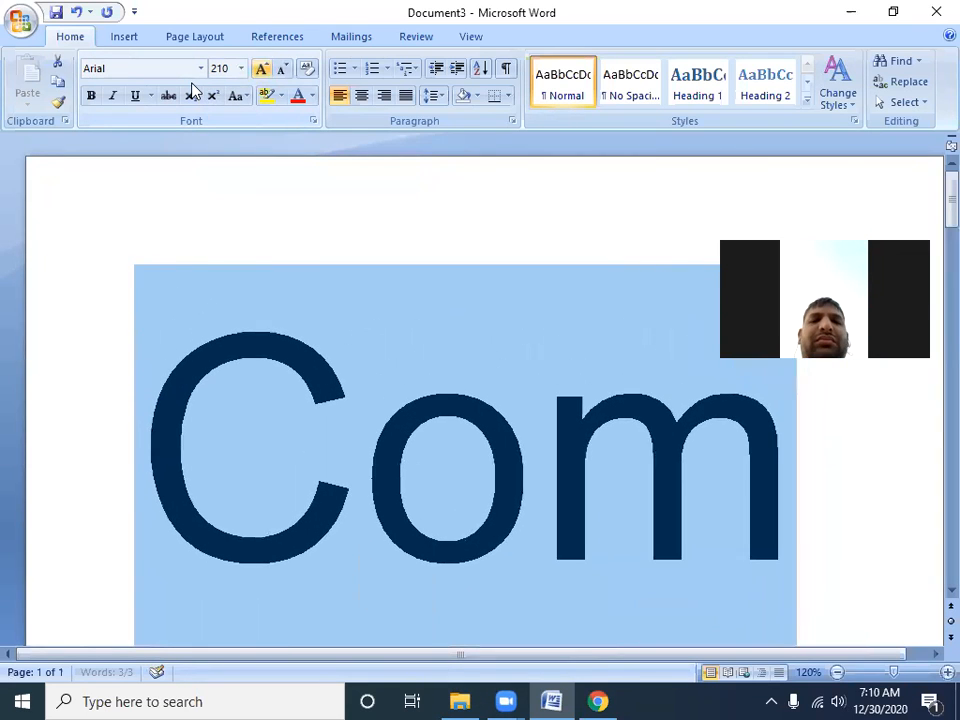
{"action": "left_click", "coordinate": [262, 70]}
{"action": "left_click", "coordinate": [262, 70]}
{"action": "left_click", "coordinate": [262, 70]}
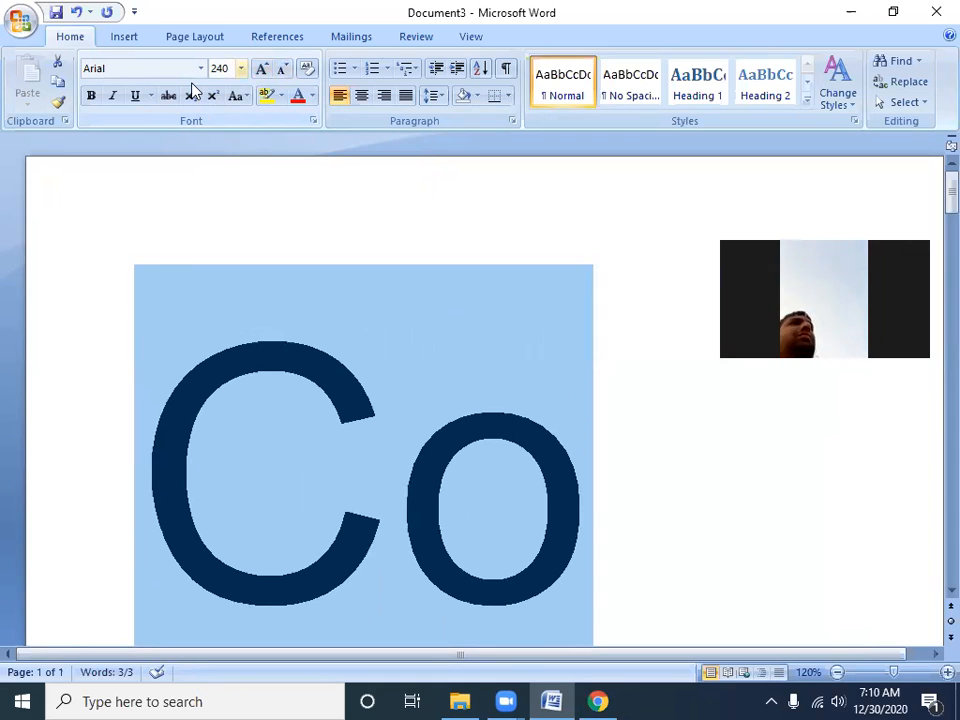
{"action": "left_click", "coordinate": [262, 70]}
{"action": "left_click", "coordinate": [262, 70]}
{"action": "left_click", "coordinate": [262, 70]}
{"action": "left_click", "coordinate": [262, 70]}
{"action": "left_click", "coordinate": [262, 70]}
{"action": "left_click", "coordinate": [262, 70]}
{"action": "left_click", "coordinate": [262, 70]}
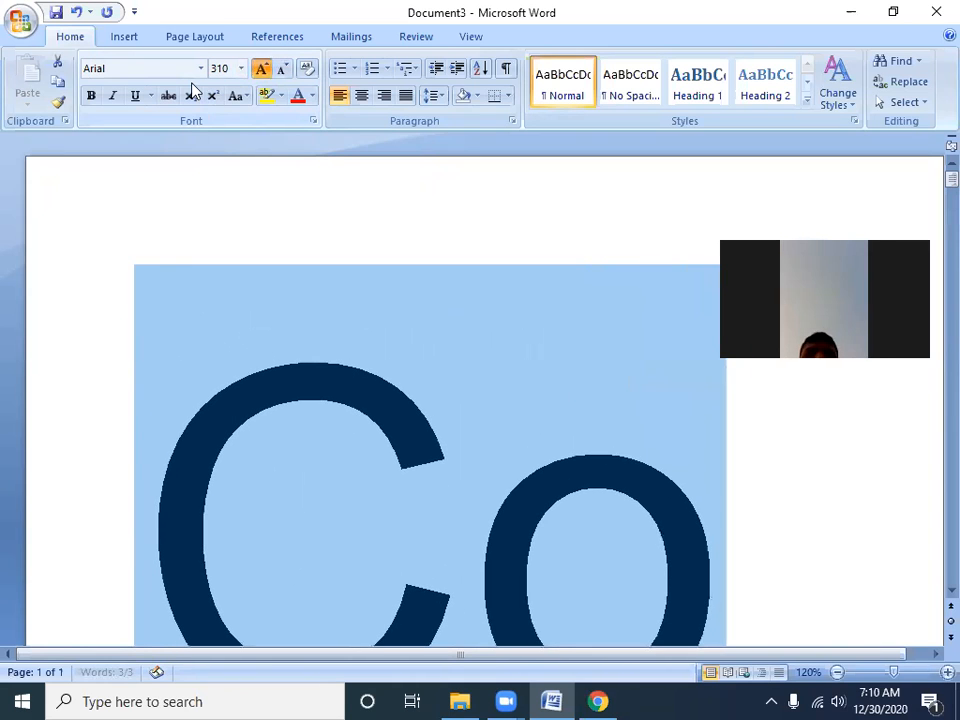
{"action": "left_click", "coordinate": [262, 70]}
{"action": "left_click", "coordinate": [262, 70]}
{"action": "left_click", "coordinate": [262, 70]}
{"action": "left_click", "coordinate": [262, 70]}
{"action": "left_click", "coordinate": [262, 70]}
{"action": "left_click", "coordinate": [262, 70]}
{"action": "left_click", "coordinate": [262, 70]}
{"action": "left_click", "coordinate": [262, 70]}
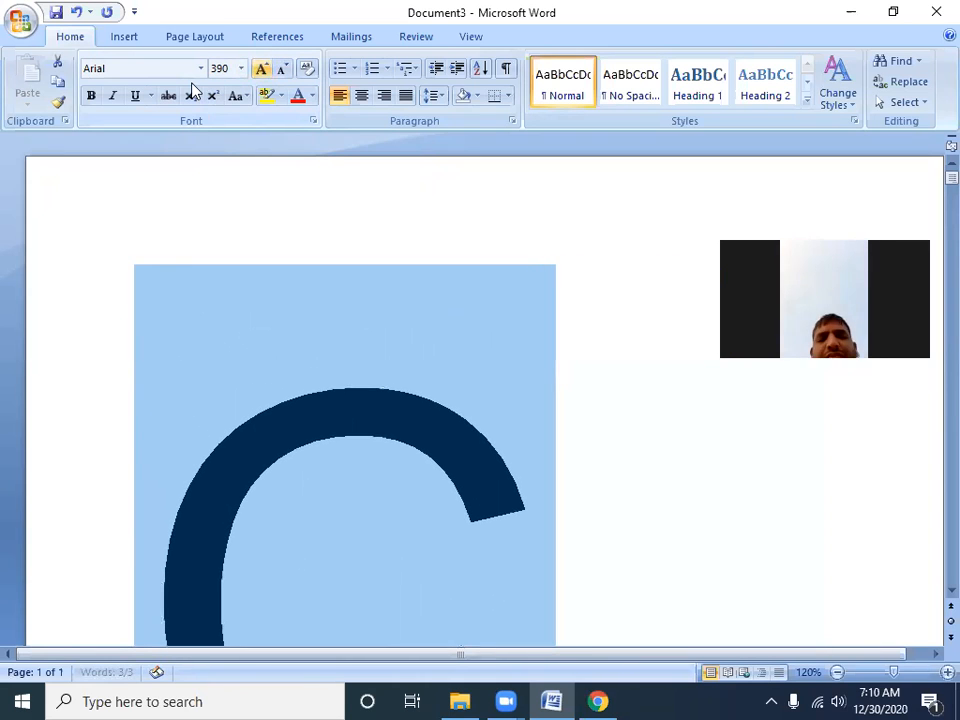
{"action": "left_click", "coordinate": [262, 70]}
{"action": "left_click", "coordinate": [262, 70]}
Reduce the selected line in repeated increments with Shrink Font, down to size 24
{"action": "left_click", "coordinate": [282, 68]}
{"action": "left_click", "coordinate": [282, 68]}
{"action": "left_click", "coordinate": [282, 68]}
{"action": "left_click", "coordinate": [282, 68]}
{"action": "left_click", "coordinate": [282, 68]}
{"action": "left_click", "coordinate": [282, 68]}
{"action": "left_click", "coordinate": [282, 68]}
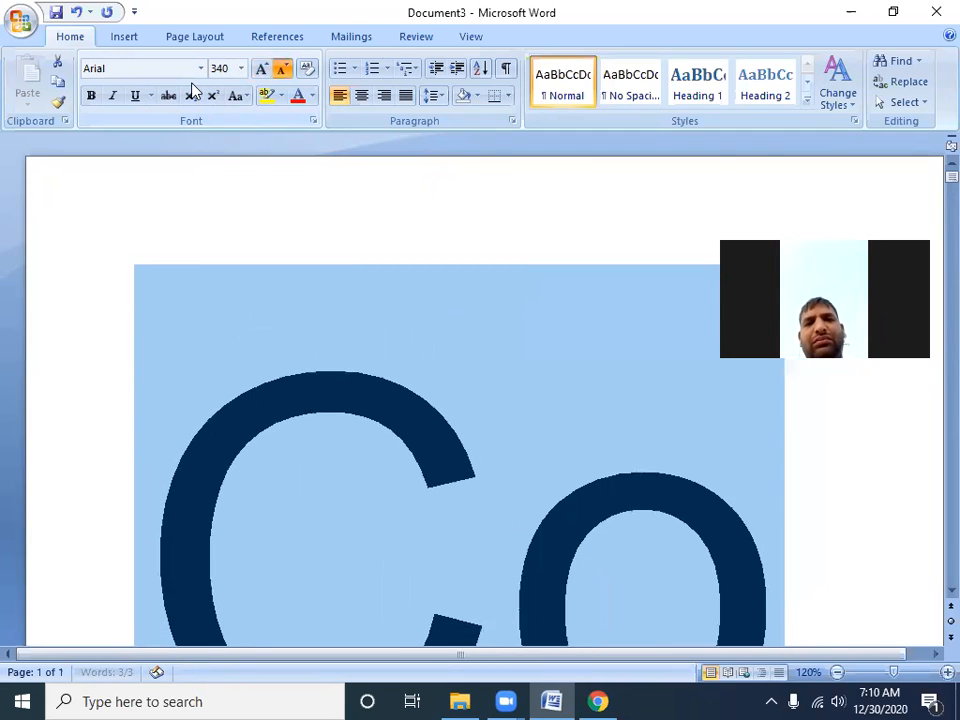
{"action": "left_click", "coordinate": [282, 68]}
{"action": "left_click", "coordinate": [282, 68]}
{"action": "double_click", "coordinate": [282, 68]}
{"action": "left_click", "coordinate": [282, 68]}
{"action": "double_click", "coordinate": [282, 68]}
{"action": "left_click", "coordinate": [282, 68]}
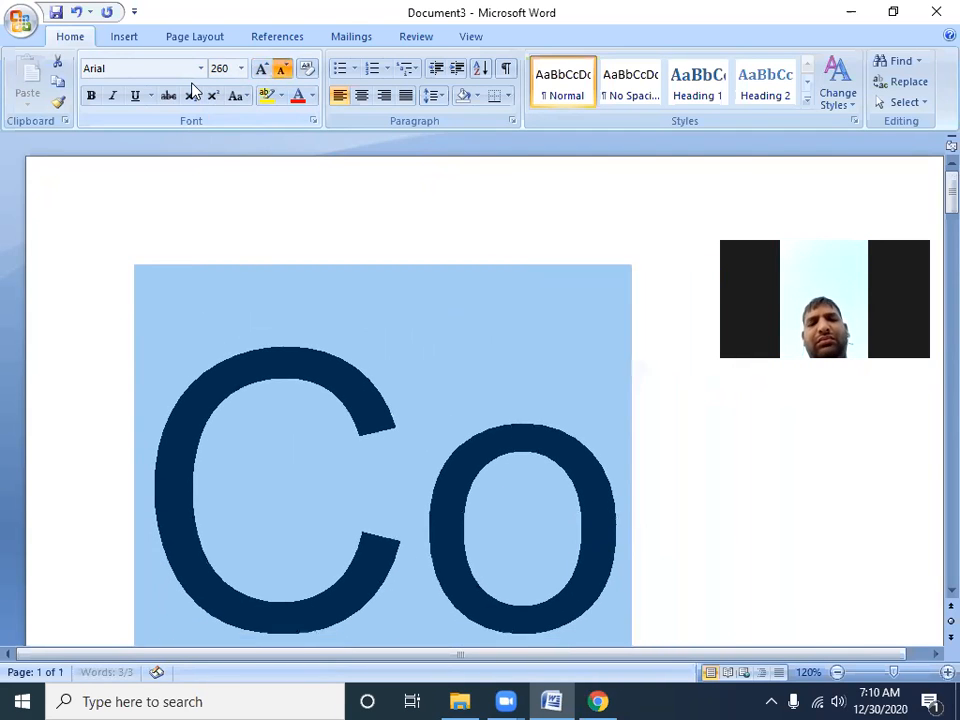
{"action": "left_click", "coordinate": [282, 68]}
{"action": "left_click", "coordinate": [282, 68]}
{"action": "left_click", "coordinate": [282, 68]}
{"action": "left_click", "coordinate": [282, 68]}
{"action": "left_click", "coordinate": [282, 68]}
{"action": "left_click", "coordinate": [282, 68]}
{"action": "double_click", "coordinate": [282, 68]}
{"action": "double_click", "coordinate": [282, 68]}
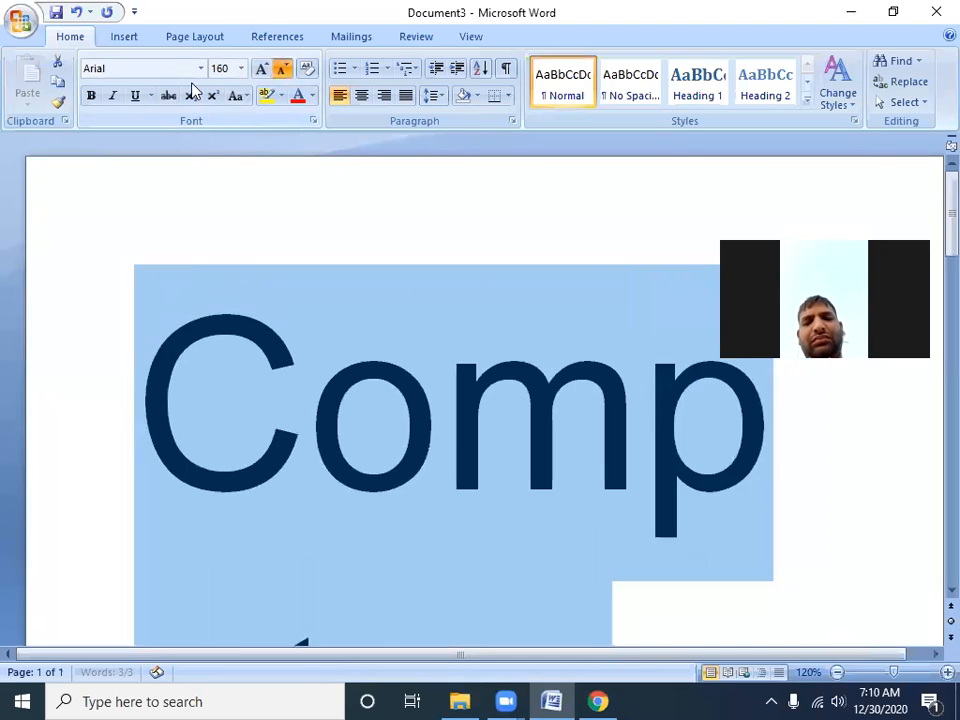
{"action": "left_click", "coordinate": [282, 68]}
{"action": "double_click", "coordinate": [282, 68]}
{"action": "double_click", "coordinate": [282, 68]}
{"action": "left_click", "coordinate": [282, 68]}
{"action": "double_click", "coordinate": [282, 68]}
{"action": "double_click", "coordinate": [282, 68]}
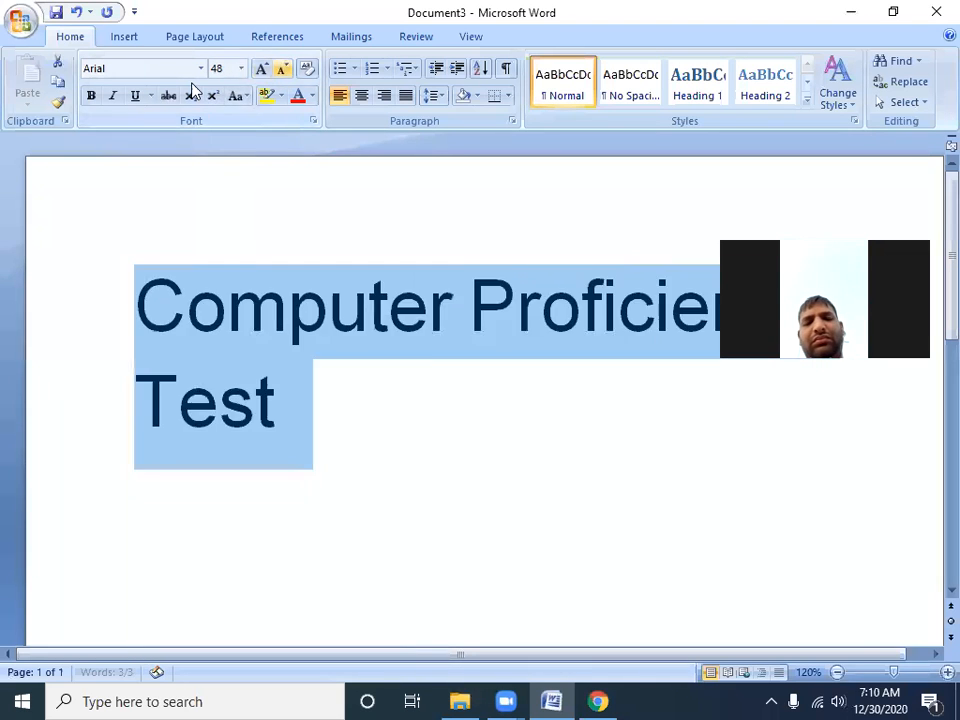
{"action": "double_click", "coordinate": [282, 68]}
{"action": "double_click", "coordinate": [282, 68]}
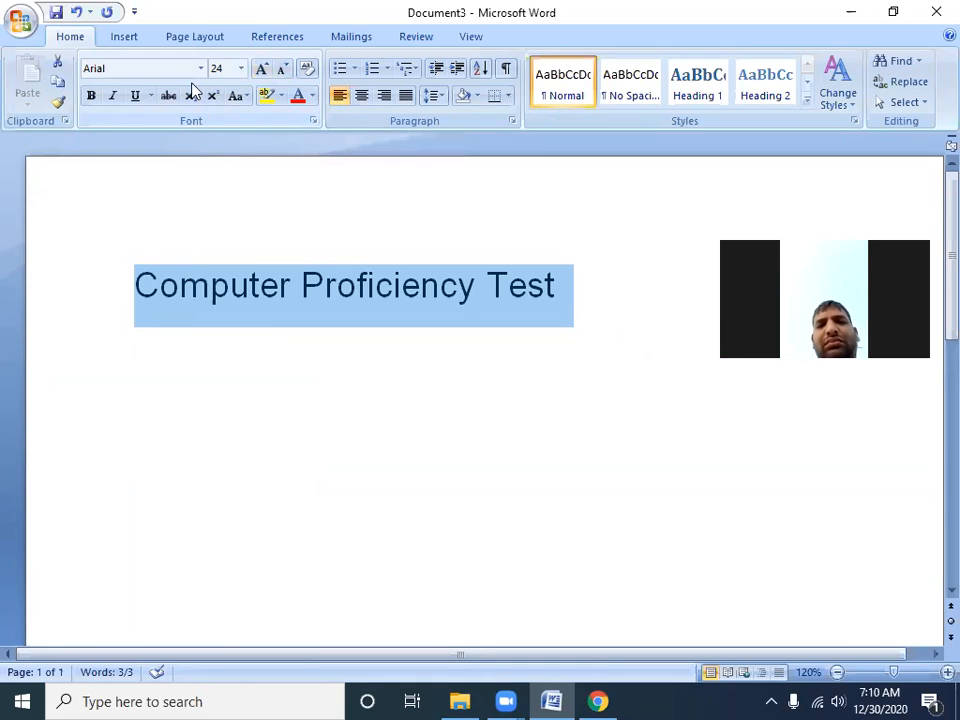
Increase the selected line's font size incrementally up to 140
{"action": "key", "text": "ctrl+shift+period"}
{"action": "key", "text": "ctrl+shift+period"}
{"action": "key", "text": "ctrl+shift+period"}
{"action": "key", "text": "ctrl+shift+period"}
{"action": "key", "text": "ctrl+shift+period"}
{"action": "key", "text": "ctrl+shift+period"}
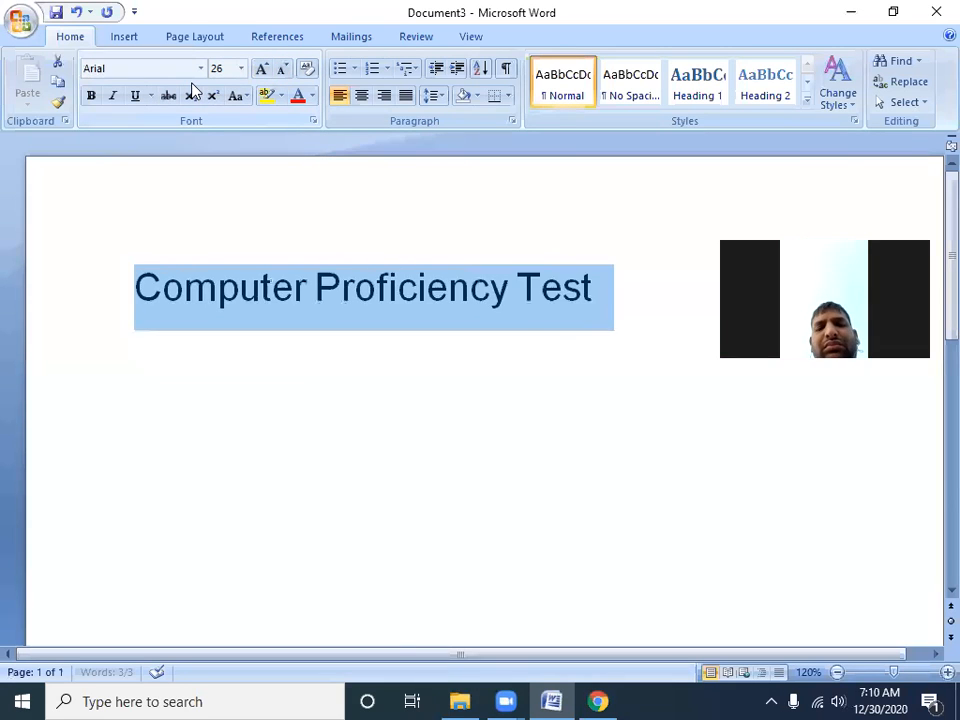
{"action": "key", "text": "ctrl+shift+period"}
{"action": "key", "text": "ctrl+shift+period"}
{"action": "key", "text": "ctrl+shift+period"}
{"action": "key", "text": "ctrl+shift+period"}
{"action": "key", "text": "ctrl+shift+period"}
{"action": "key", "text": "ctrl+shift+period"}
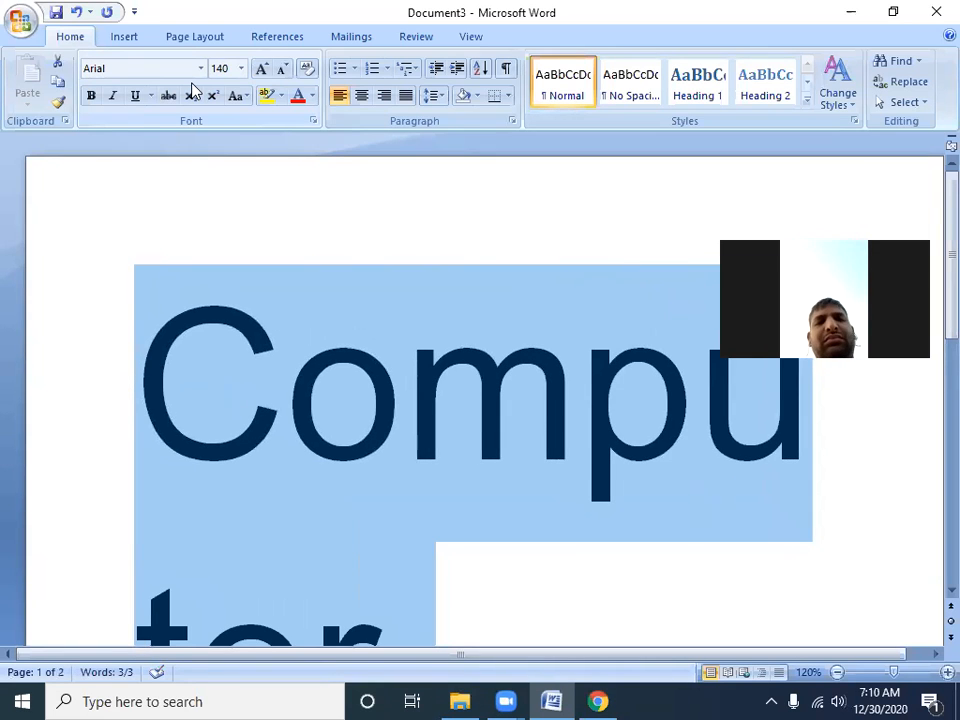
Decrease the selected line's font size incrementally down to 36
{"action": "key", "text": "ctrl+shift+comma"}
{"action": "key", "text": "ctrl+shift+comma"}
{"action": "key", "text": "ctrl+shift+comma"}
{"action": "key", "text": "ctrl+shift+comma"}
{"action": "key", "text": "ctrl+shift+comma"}
{"action": "key", "text": "ctrl+shift+comma"}
{"action": "key", "text": "ctrl+shift+comma"}
{"action": "key", "text": "ctrl+shift+comma"}
{"action": "key", "text": "ctrl+shift+comma"}
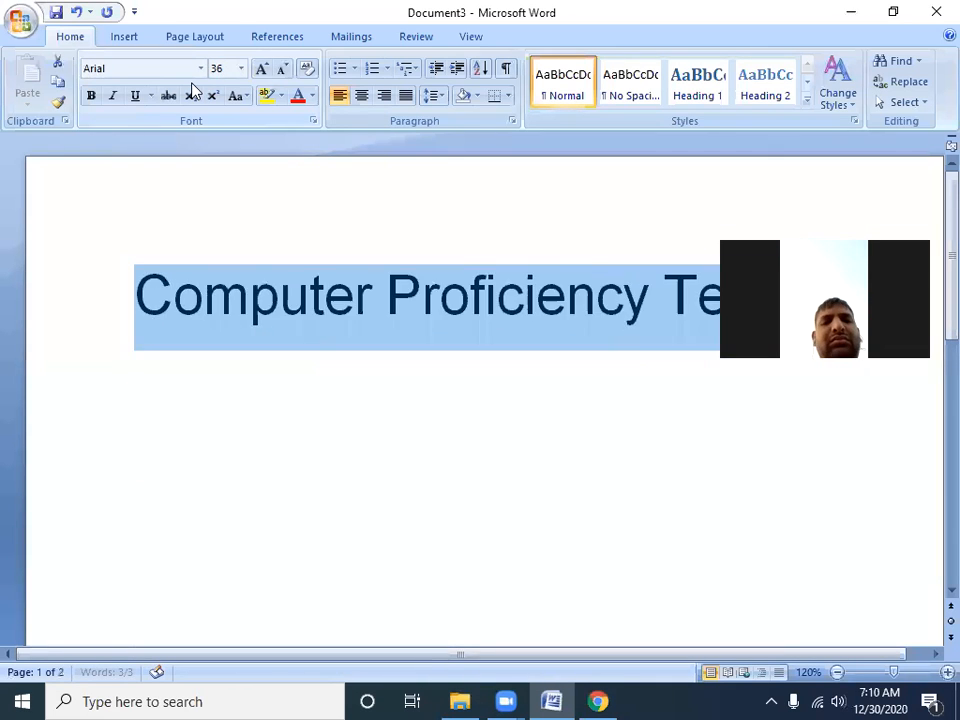
Shrink the selected line incrementally to size 20 and grow it back up to size 100
{"action": "key", "text": "ctrl+shift+comma"}
{"action": "key", "text": "ctrl+shift+comma"}
{"action": "key", "text": "ctrl+shift+comma"}
{"action": "key", "text": "ctrl+shift+comma"}
{"action": "key", "text": "ctrl+shift+comma"}
{"action": "key", "text": "ctrl+shift+comma"}
{"action": "key", "text": "ctrl+shift+comma"}
{"action": "key", "text": "ctrl+shift+period"}
{"action": "key", "text": "ctrl+shift+period"}
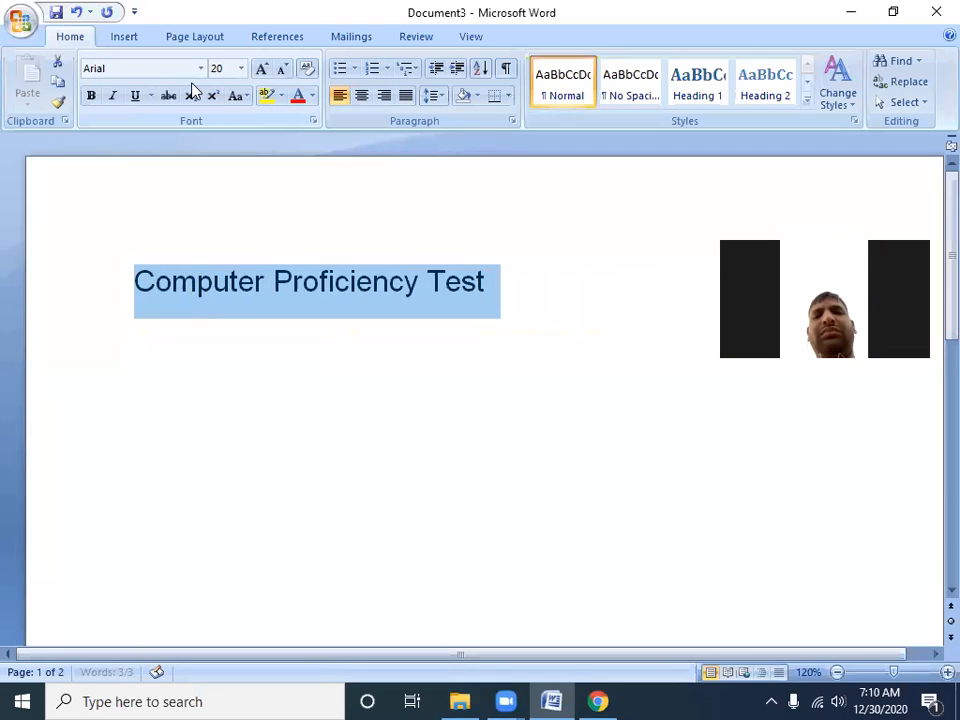
{"action": "key", "text": "ctrl+shift+period"}
{"action": "key", "text": "ctrl+shift+period"}
{"action": "key", "text": "ctrl+shift+period"}
{"action": "key", "text": "ctrl+shift+period"}
{"action": "key", "text": "ctrl+shift+period"}
{"action": "key", "text": "ctrl+shift+period"}
{"action": "key", "text": "ctrl+shift+period"}
{"action": "key", "text": "ctrl+shift+period"}
{"action": "key", "text": "ctrl+shift+period"}
{"action": "key", "text": "ctrl+shift+period"}
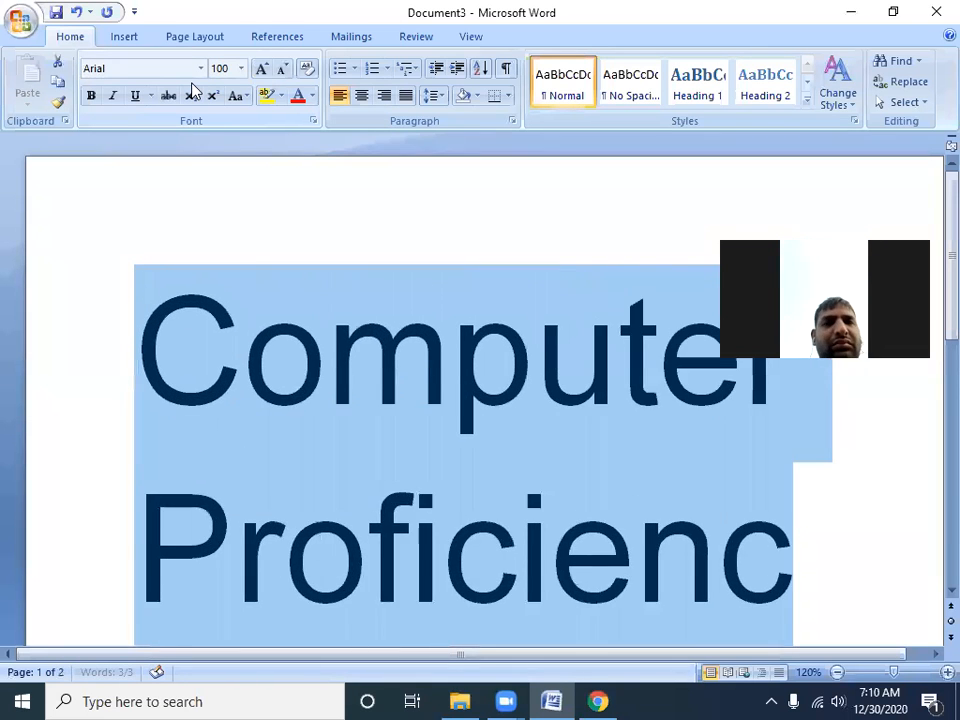
Step the selected line's font size down to 28 and clear all of its formatting
{"action": "key", "text": "ctrl+shift+comma"}
{"action": "key", "text": "ctrl+shift+comma"}
{"action": "key", "text": "ctrl+shift+comma"}
{"action": "key", "text": "ctrl+shift+comma"}
{"action": "key", "text": "ctrl+shift+comma"}
{"action": "key", "text": "ctrl+shift+comma"}
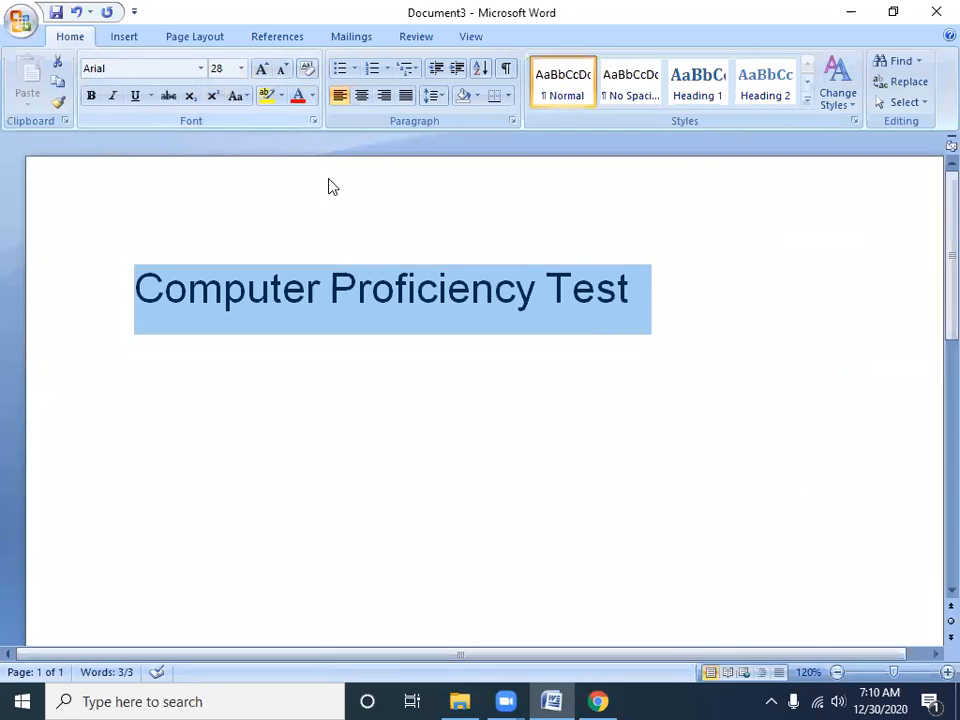
{"action": "key", "text": "ctrl+shift+period"}
{"action": "key", "text": "ctrl+shift+period"}
{"action": "key", "text": "ctrl+shift+period"}
{"action": "key", "text": "ctrl+shift+comma"}
{"action": "key", "text": "ctrl+shift+comma"}
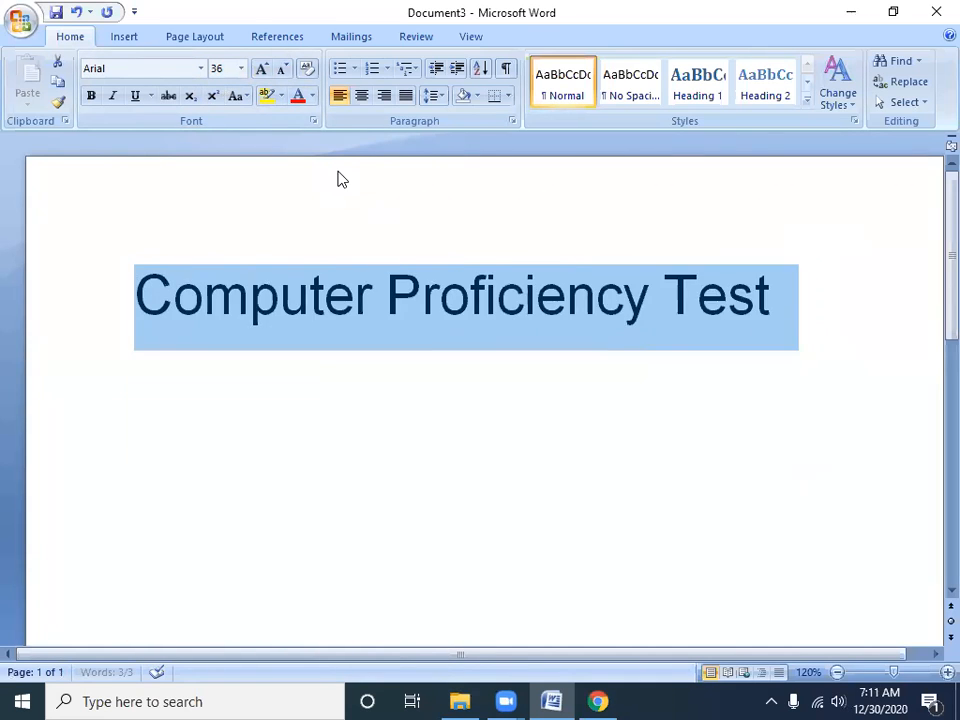
{"action": "key", "text": "ctrl+shift+comma"}
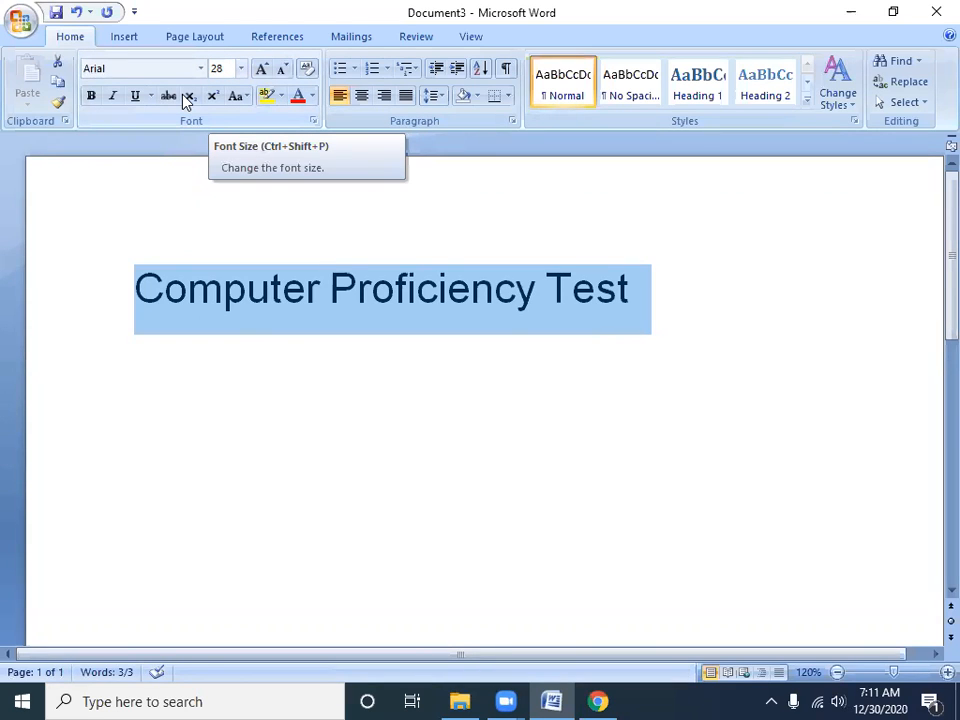
{"action": "left_click", "coordinate": [309, 88]}
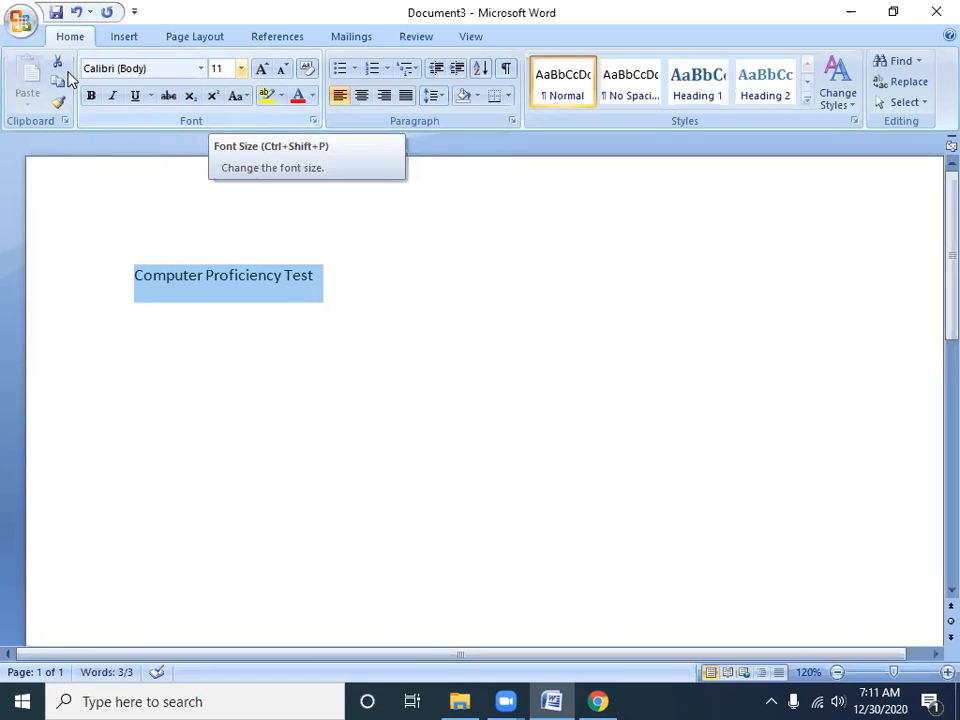
Format the selected line in Algerian at size 72 and clear that formatting again
{"action": "left_click", "coordinate": [201, 69]}
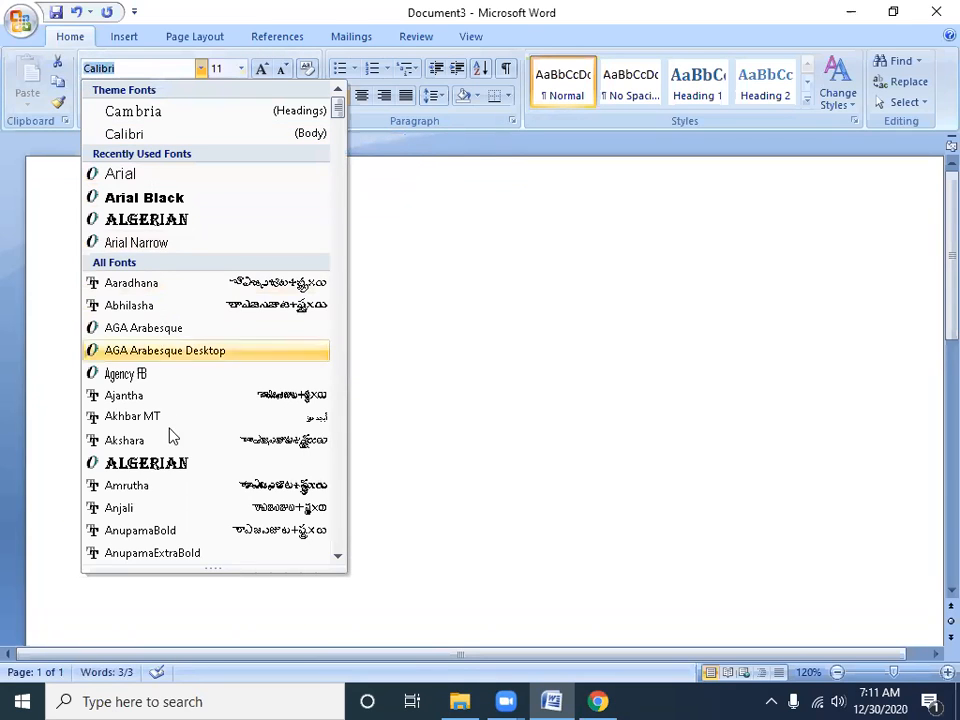
{"action": "left_click", "coordinate": [175, 464]}
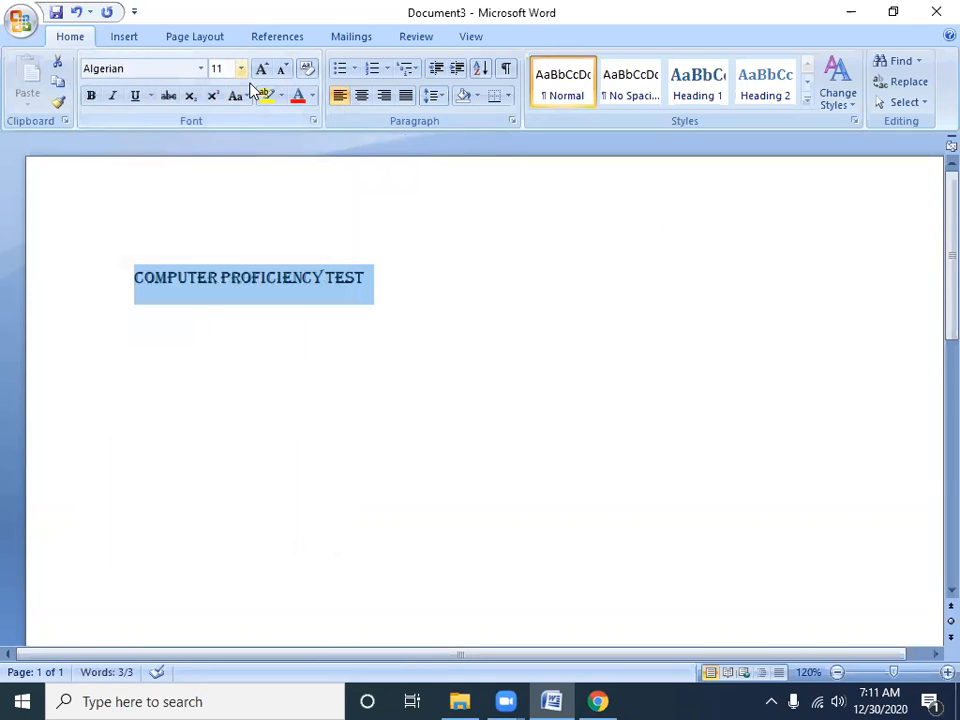
{"action": "left_click", "coordinate": [241, 68]}
{"action": "left_click", "coordinate": [222, 331]}
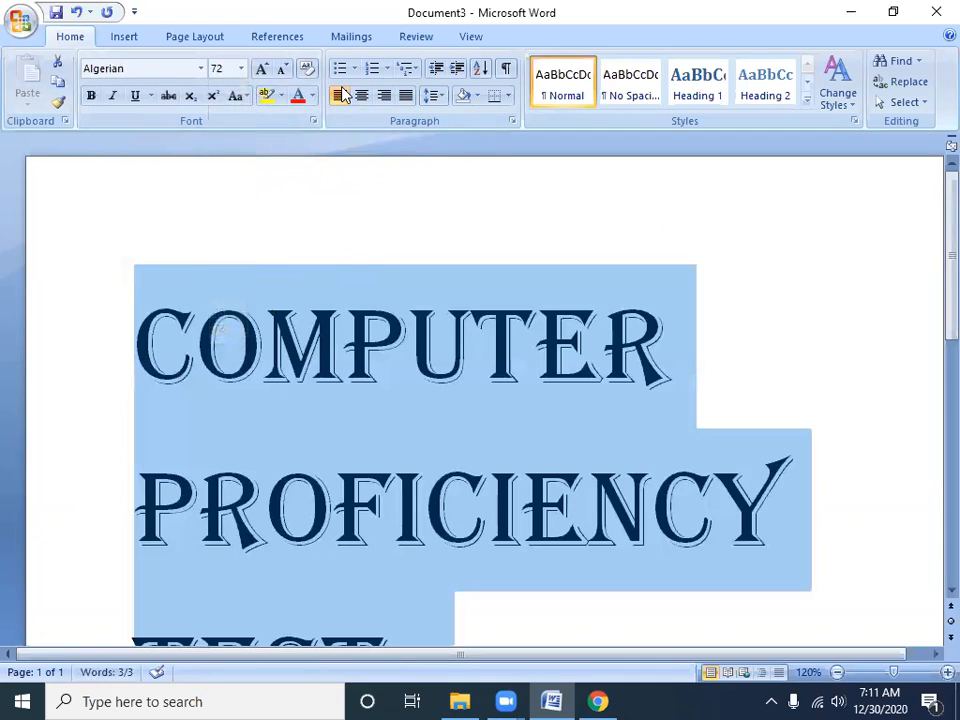
{"action": "left_click", "coordinate": [307, 68]}
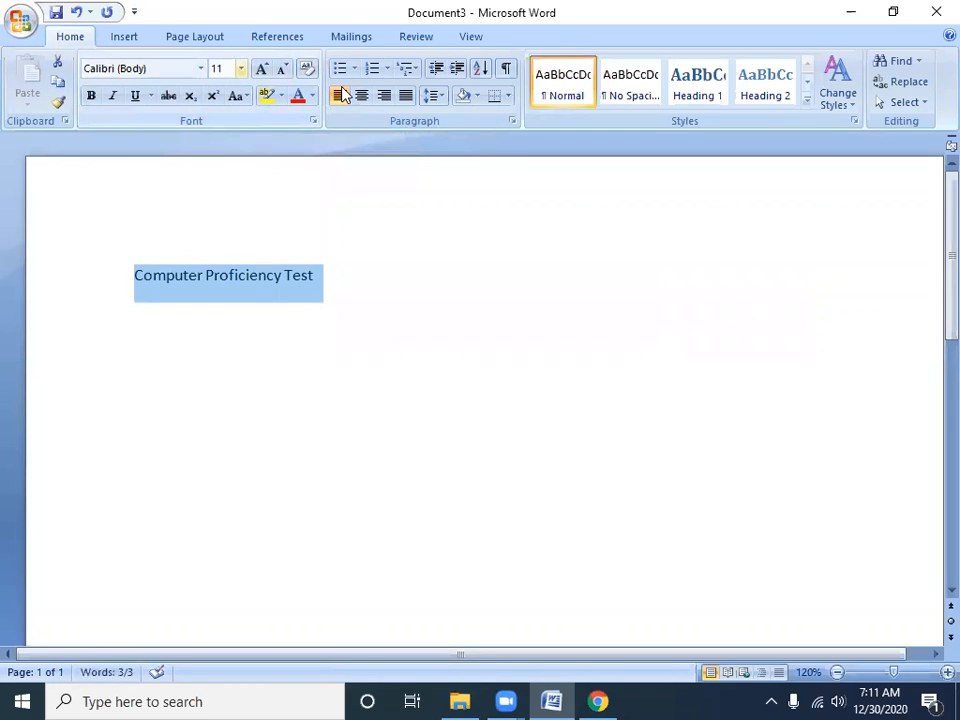
Format the selected line in Algerian at size 48 and reset it to plain text
{"action": "left_click", "coordinate": [200, 68]}
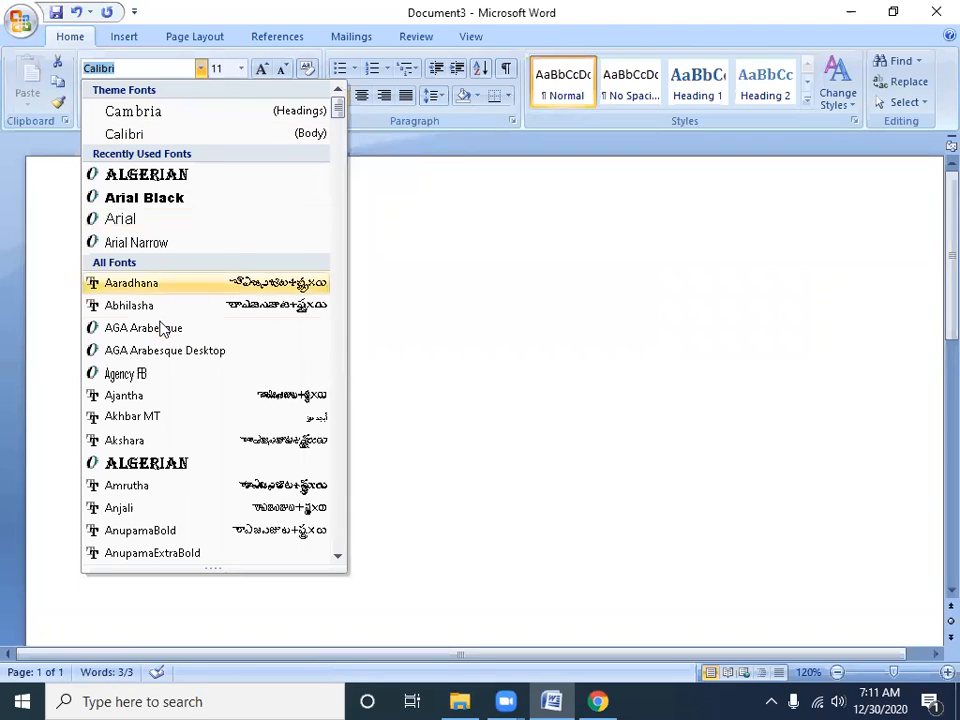
{"action": "left_click", "coordinate": [210, 460]}
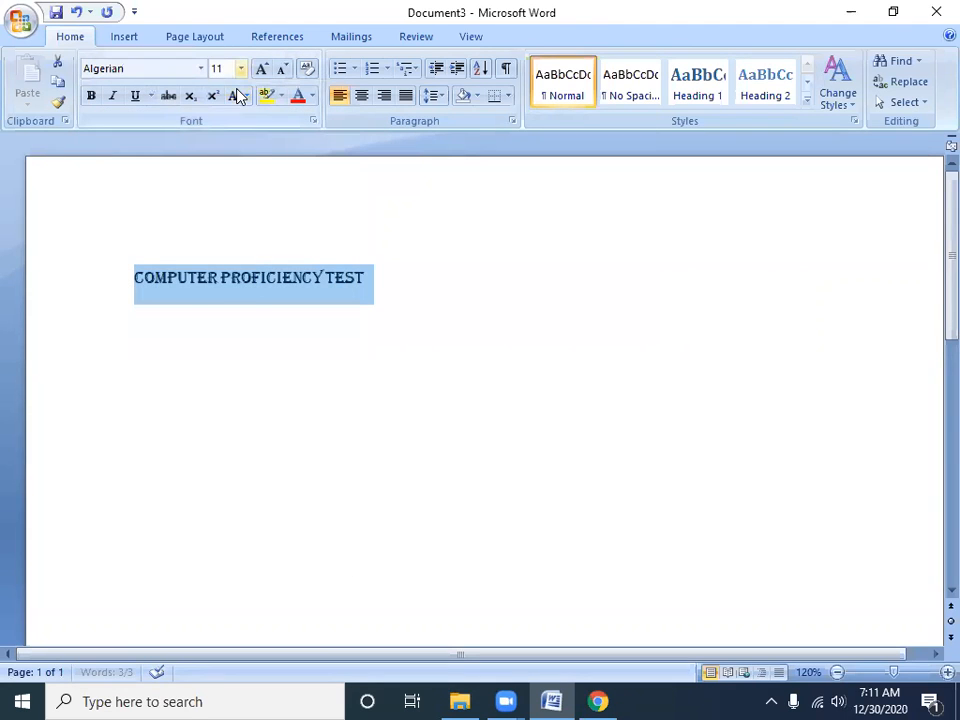
{"action": "left_click", "coordinate": [241, 68]}
{"action": "left_click", "coordinate": [224, 312]}
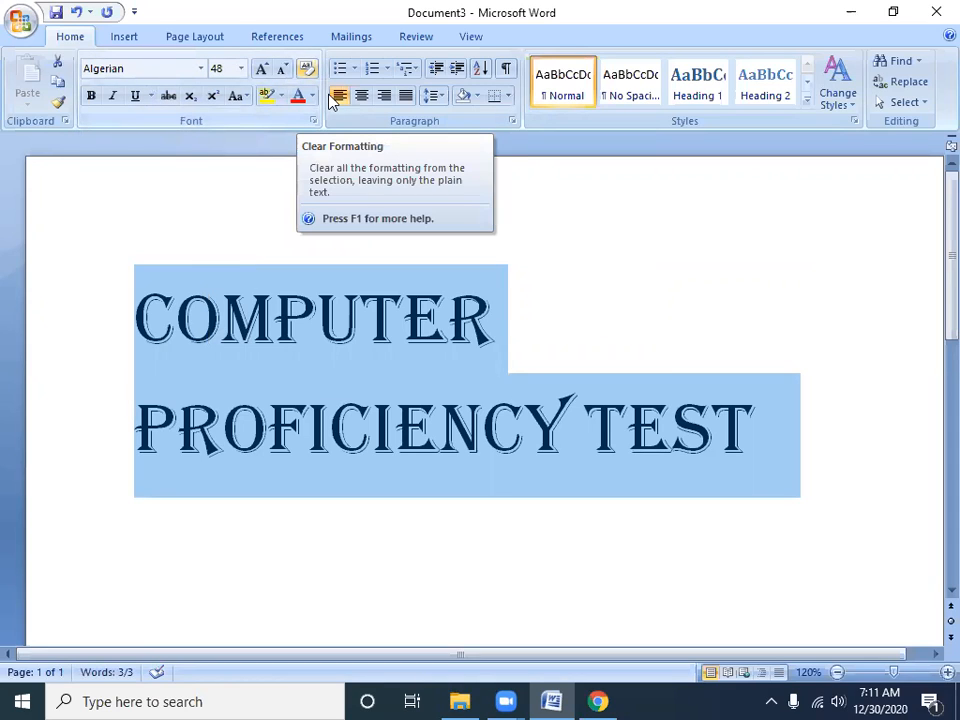
{"action": "key", "text": "ctrl+space"}
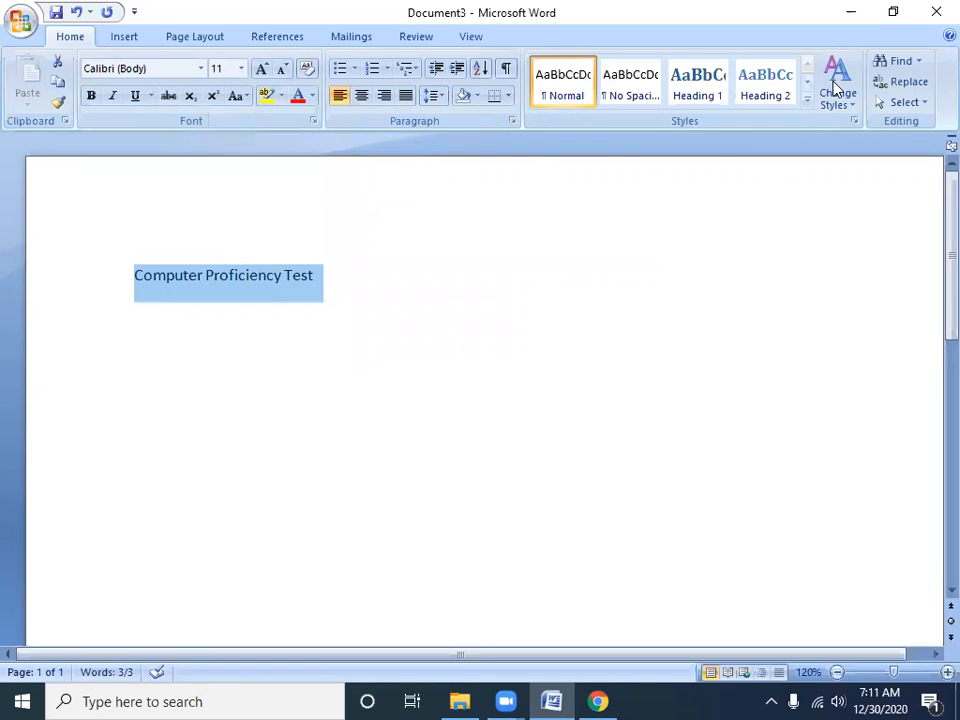
{"action": "key", "text": "alt+F4"}
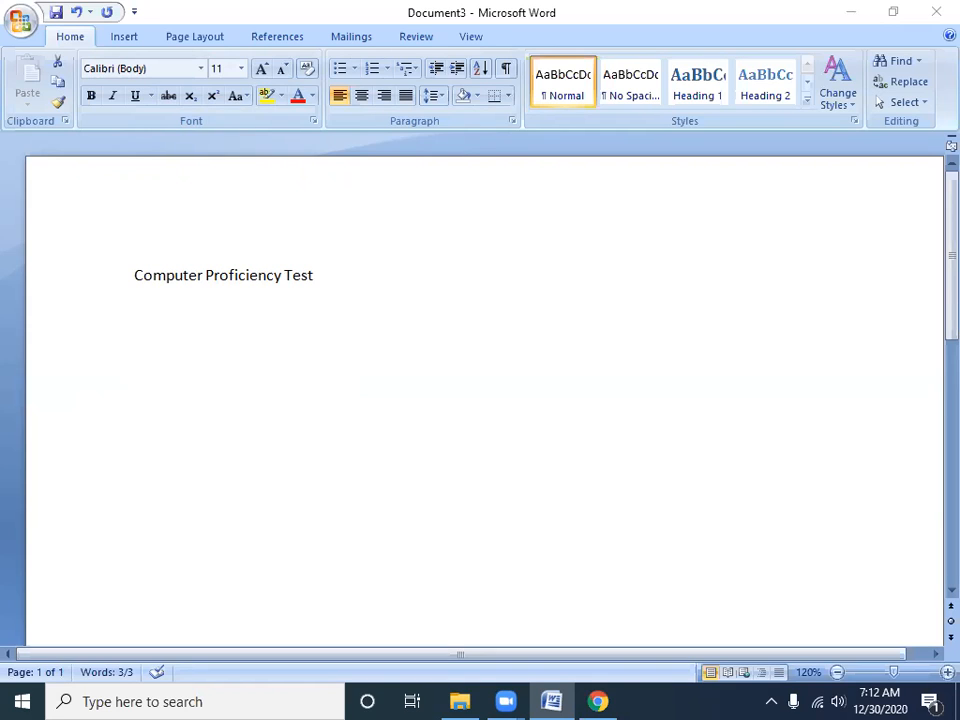
Select the "Computer Proficiency Test" line, enlarge it incrementally to about size 20 and bring it back to size 11
{"action": "triple_click", "coordinate": [334, 283]}
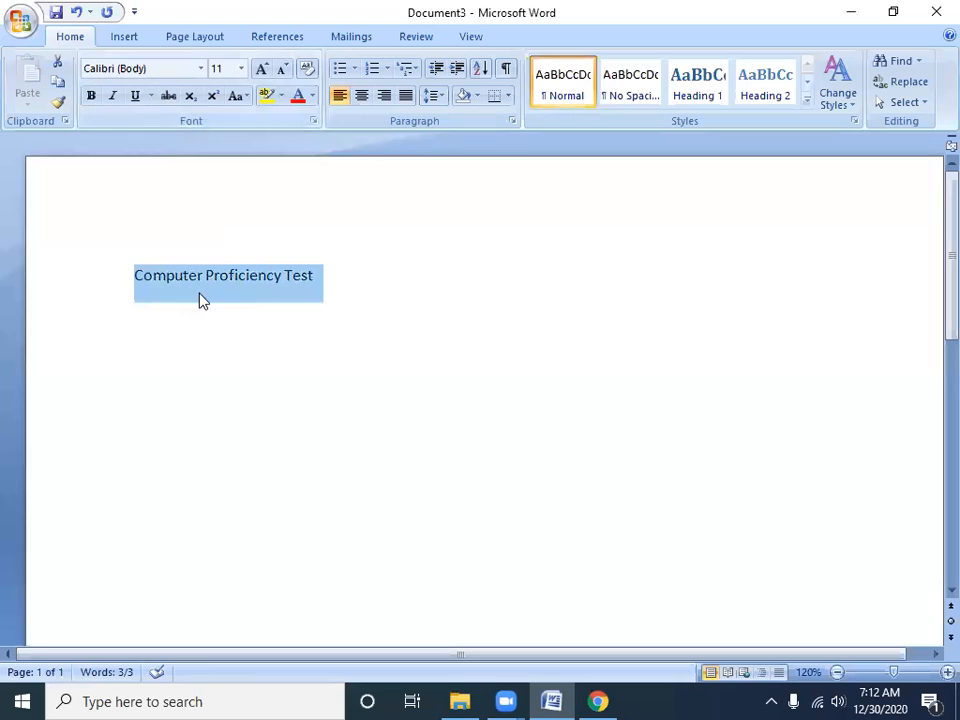
{"action": "left_click", "coordinate": [201, 70]}
{"action": "left_click", "coordinate": [202, 72]}
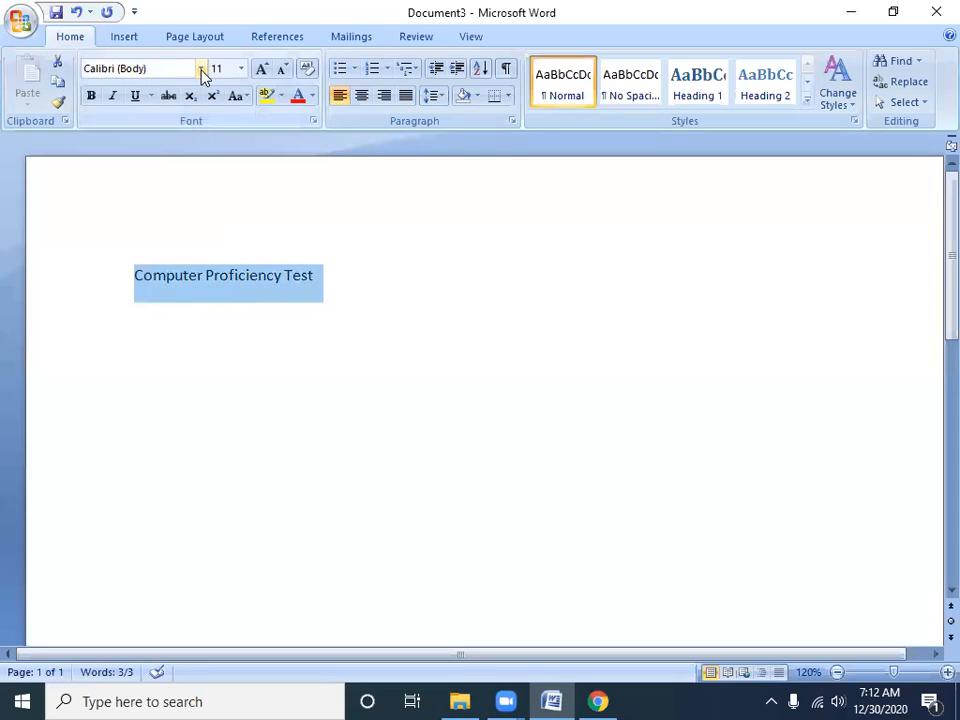
{"action": "left_click", "coordinate": [252, 72]}
{"action": "left_click", "coordinate": [252, 72]}
{"action": "left_click", "coordinate": [252, 72]}
{"action": "left_click", "coordinate": [252, 72]}
{"action": "left_click", "coordinate": [252, 72]}
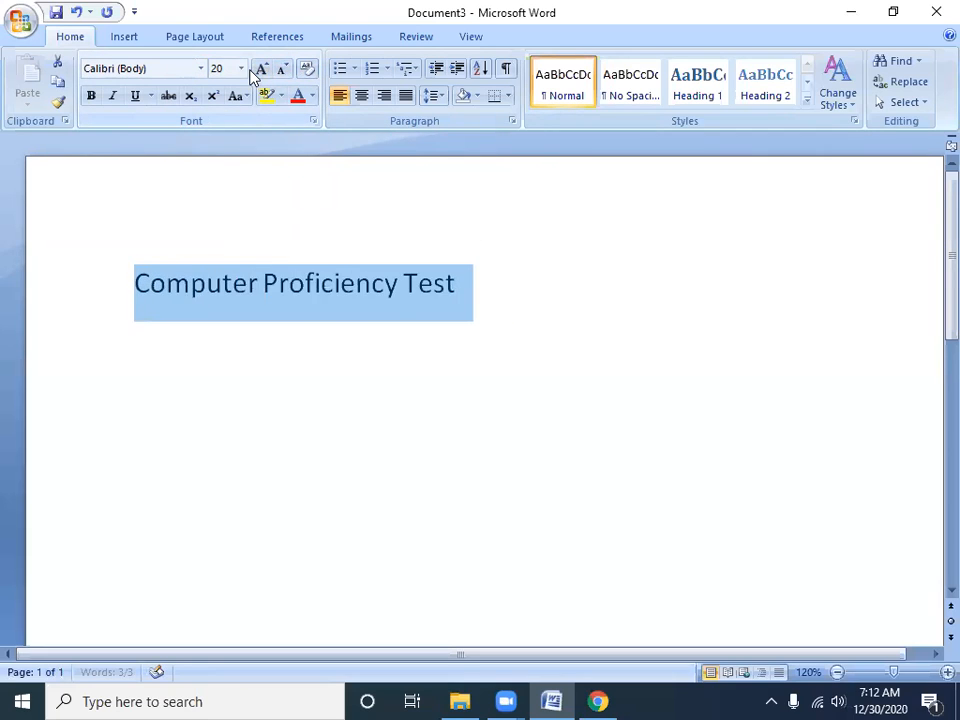
{"action": "left_click", "coordinate": [252, 72]}
{"action": "left_click", "coordinate": [252, 72]}
{"action": "key", "text": "ctrl+shift+comma"}
{"action": "key", "text": "ctrl+shift+comma"}
{"action": "key", "text": "ctrl+shift+comma"}
{"action": "key", "text": "ctrl+shift+comma"}
{"action": "key", "text": "ctrl+shift+comma"}
{"action": "key", "text": "ctrl+shift+comma"}
{"action": "key", "text": "ctrl+shift+comma"}
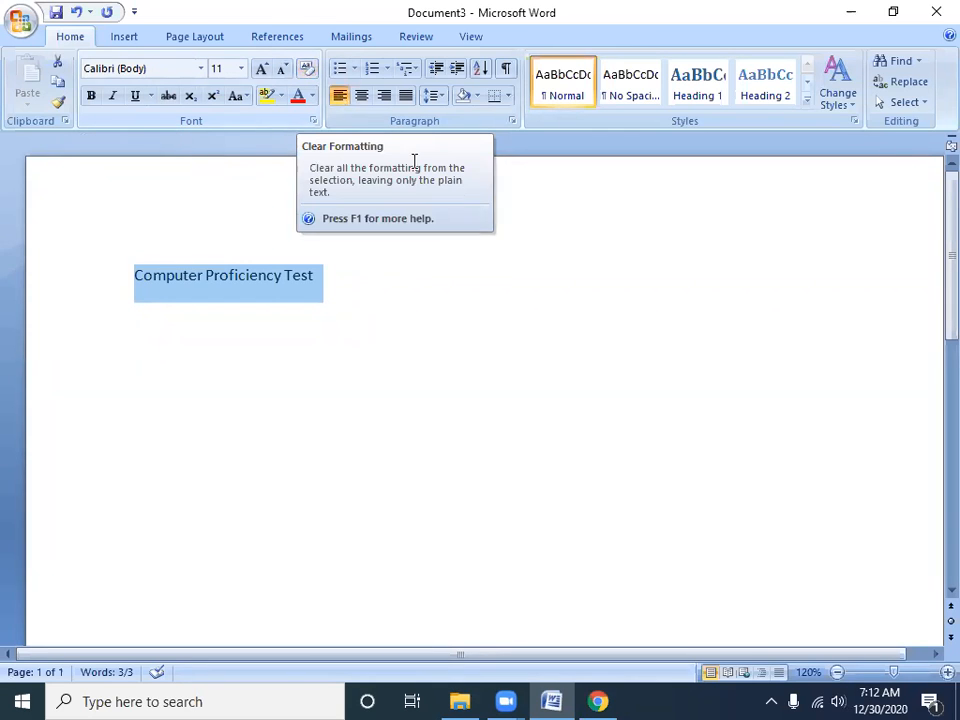
Increase the selected line's font size incrementally to 16
{"action": "key", "text": "ctrl+shift+period"}
{"action": "key", "text": "ctrl+shift+period"}
{"action": "key", "text": "ctrl+shift+period"}
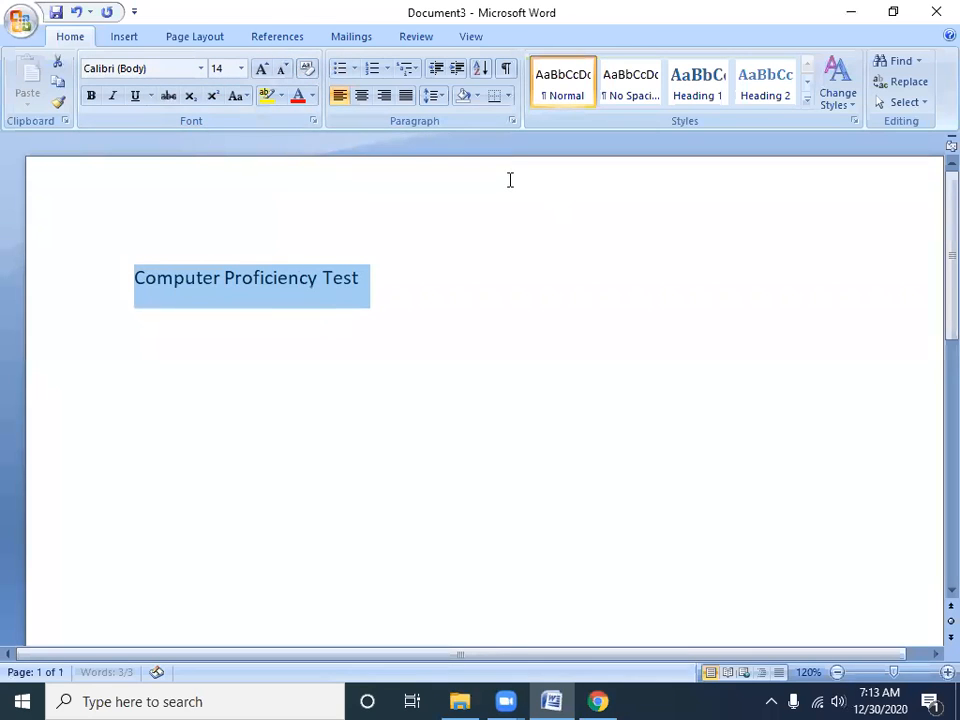
Toggle bold on and off repeatedly on the selected line, leaving it non-bold
{"action": "left_click", "coordinate": [91, 96]}
{"action": "left_click", "coordinate": [91, 96]}
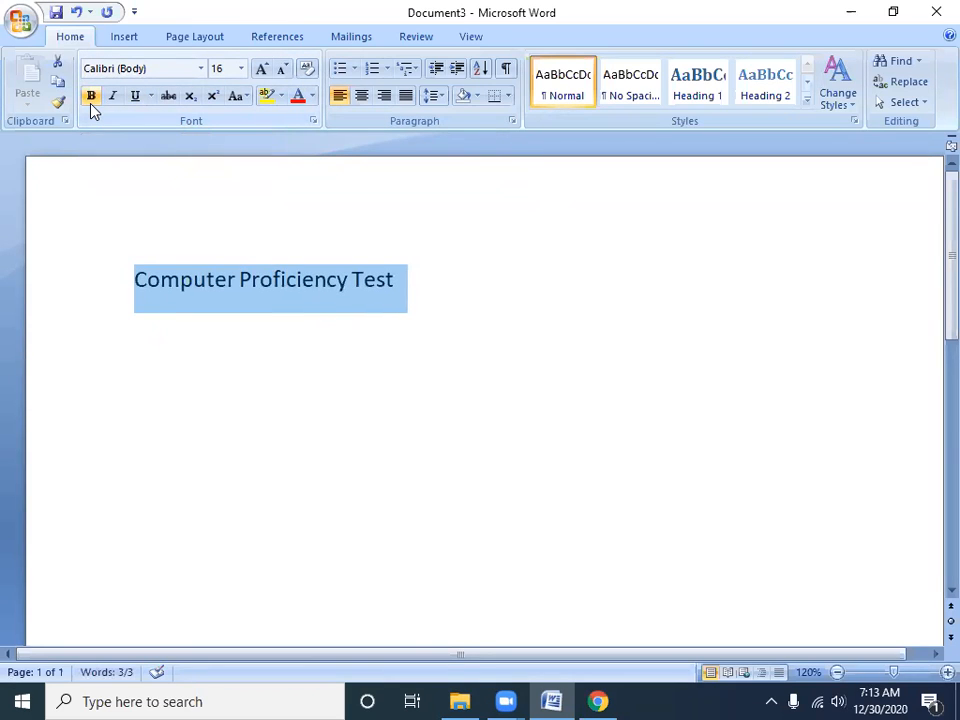
{"action": "left_click", "coordinate": [91, 96]}
{"action": "left_click", "coordinate": [91, 103]}
{"action": "left_click", "coordinate": [91, 100]}
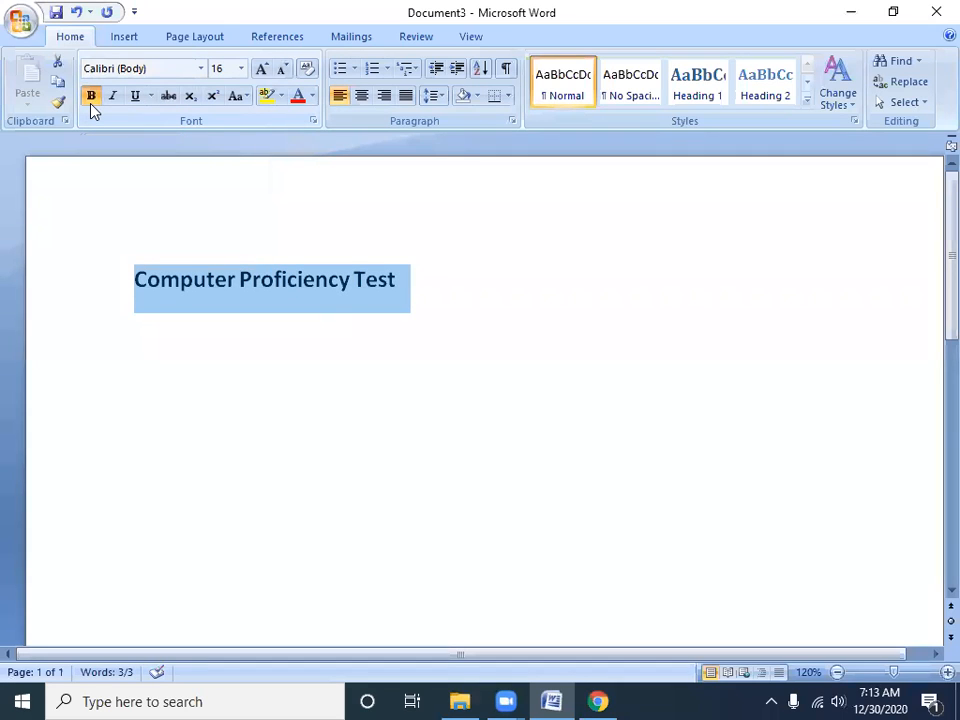
{"action": "left_click", "coordinate": [91, 103]}
{"action": "left_click", "coordinate": [91, 103]}
{"action": "left_click", "coordinate": [91, 103]}
{"action": "left_click", "coordinate": [91, 103]}
{"action": "left_click", "coordinate": [91, 103]}
Toggle italic on and off twice on the selected line
{"action": "key", "text": "ctrl+i"}
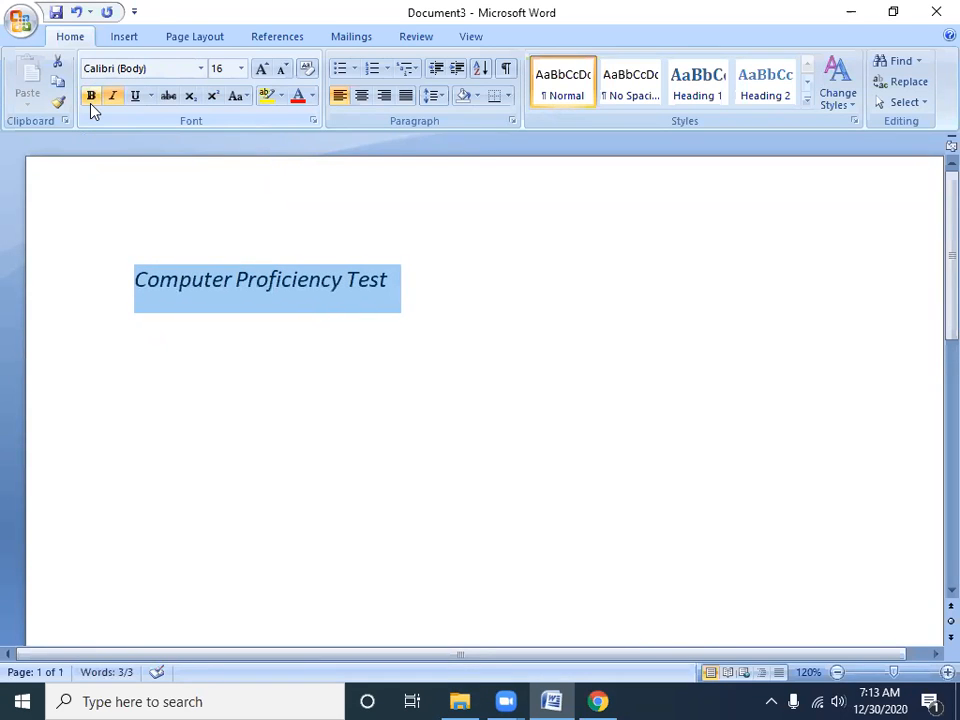
{"action": "key", "text": "ctrl+i"}
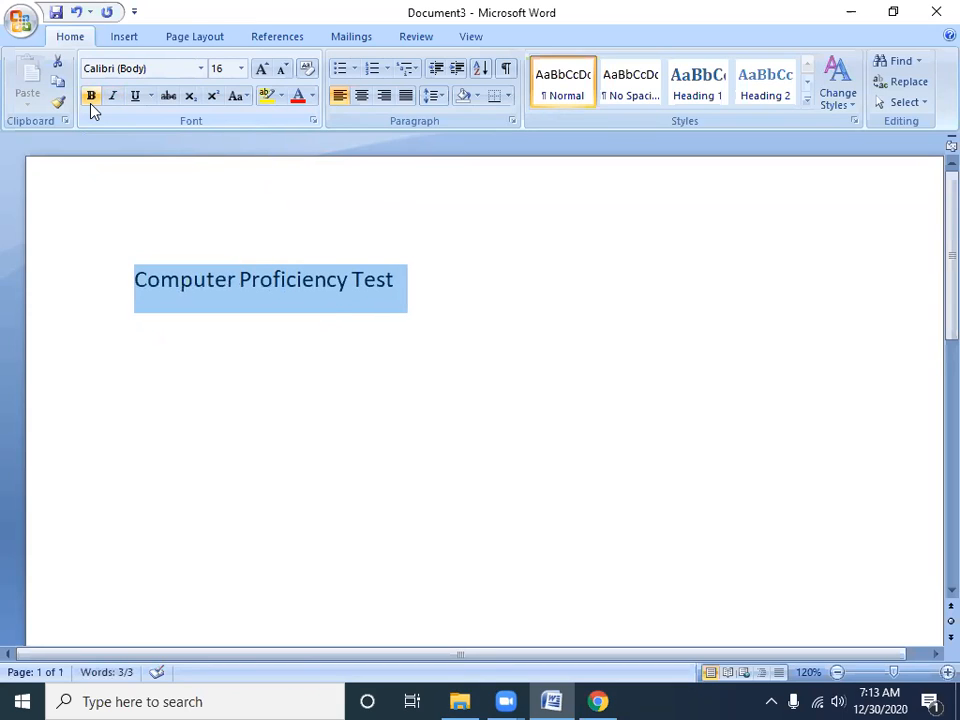
{"action": "key", "text": "ctrl+i"}
{"action": "key", "text": "ctrl+i"}
Toggle underline on and off twice on the selected line
{"action": "key", "text": "ctrl+u"}
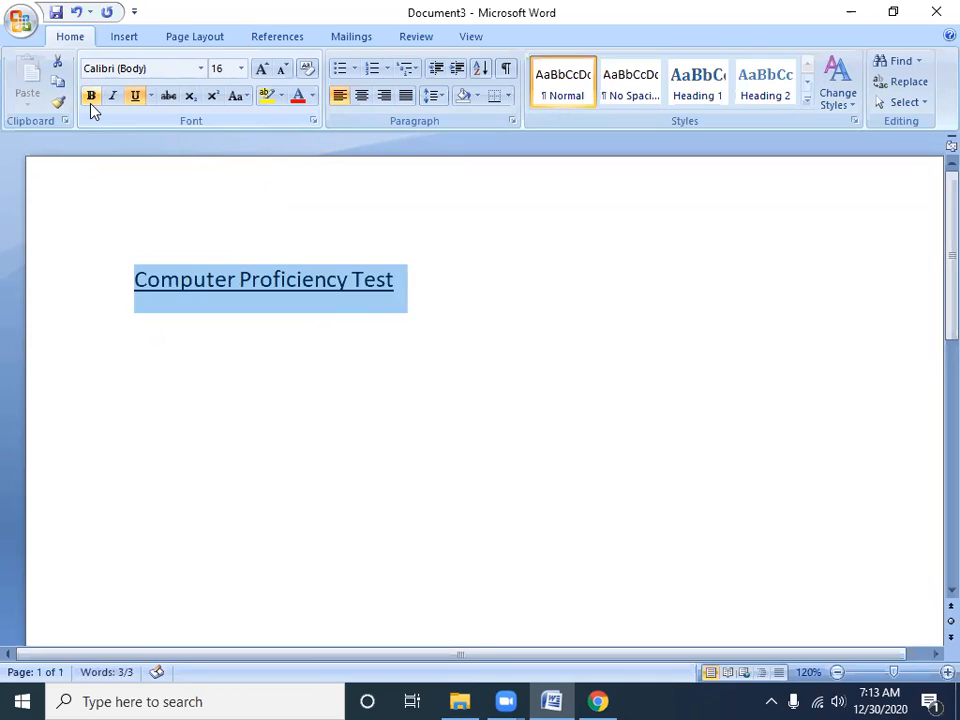
{"action": "key", "text": "ctrl+u"}
{"action": "key", "text": "ctrl+u"}
{"action": "key", "text": "ctrl+u"}
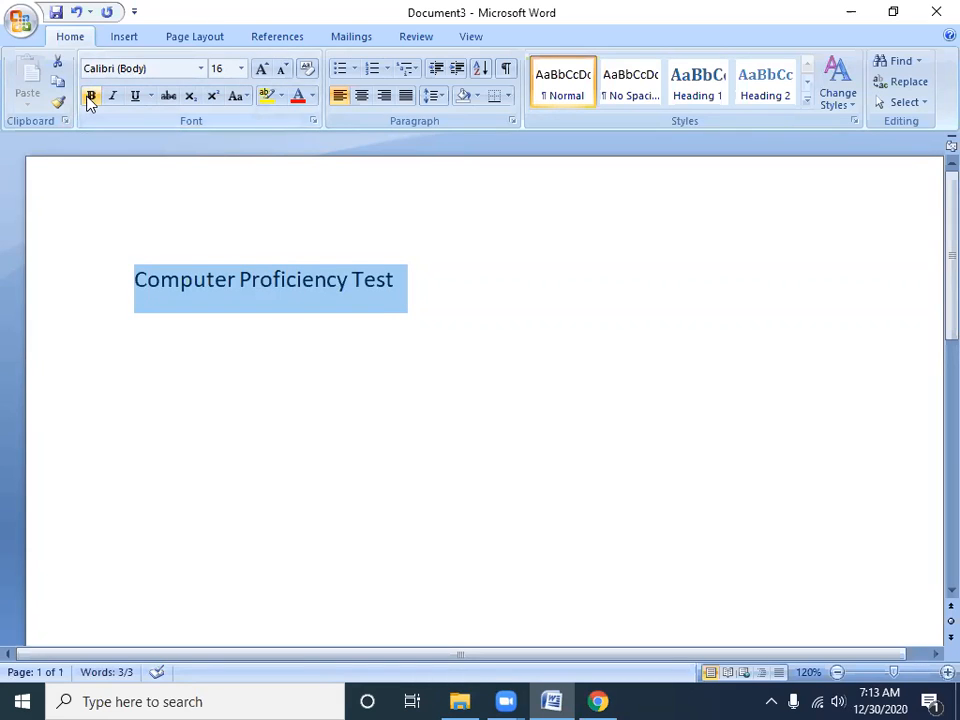
Apply bold, italic and underline together to the selected line and remove all three
{"action": "left_click", "coordinate": [91, 96]}
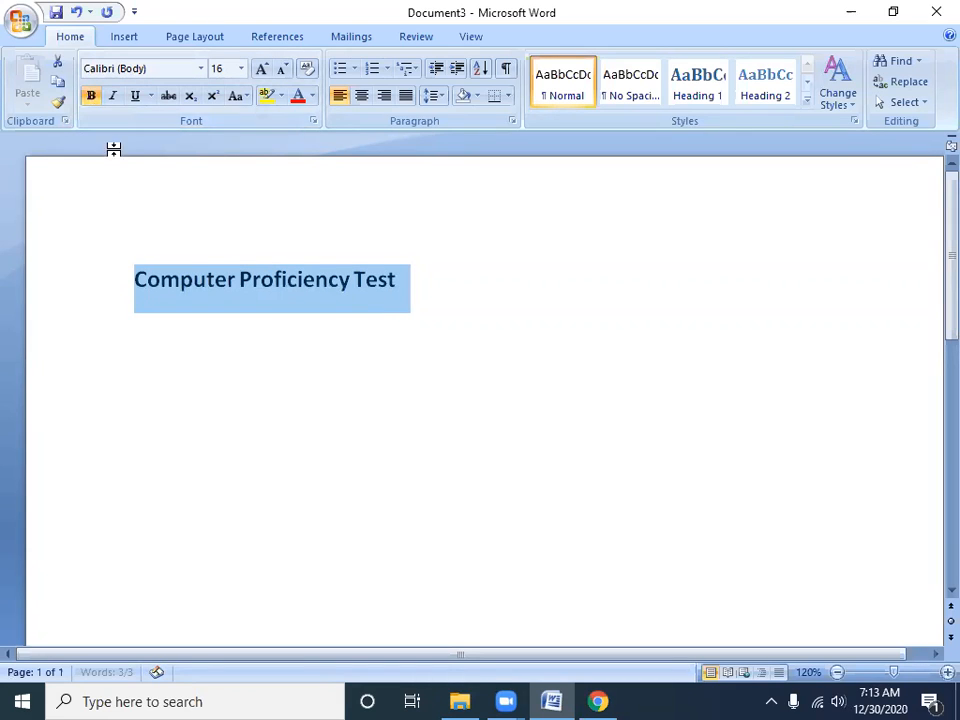
{"action": "left_click", "coordinate": [112, 96]}
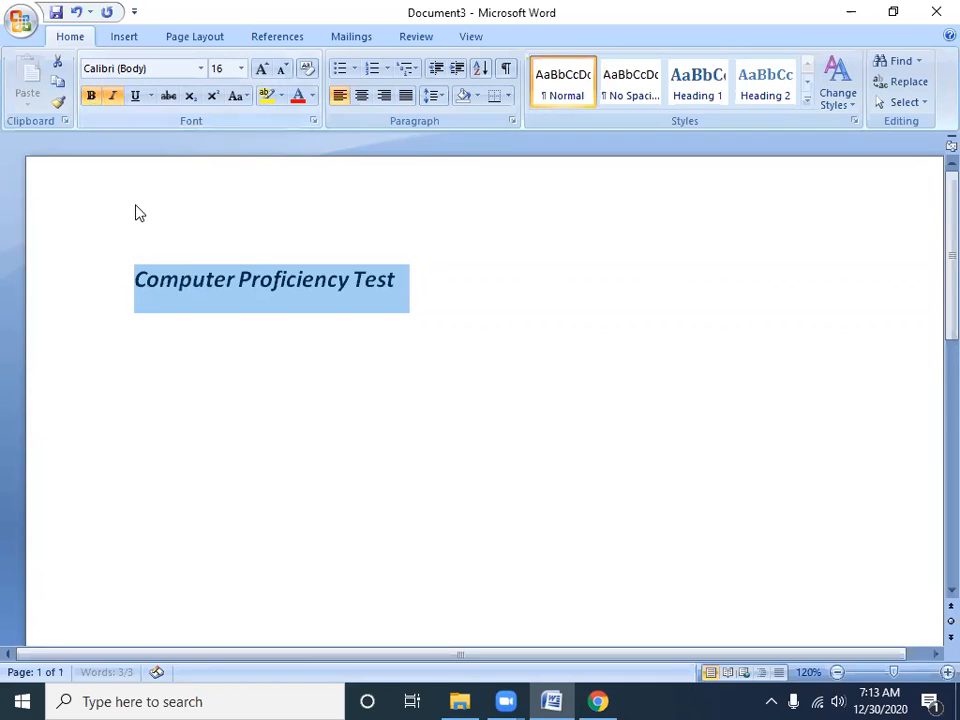
{"action": "left_click", "coordinate": [135, 96]}
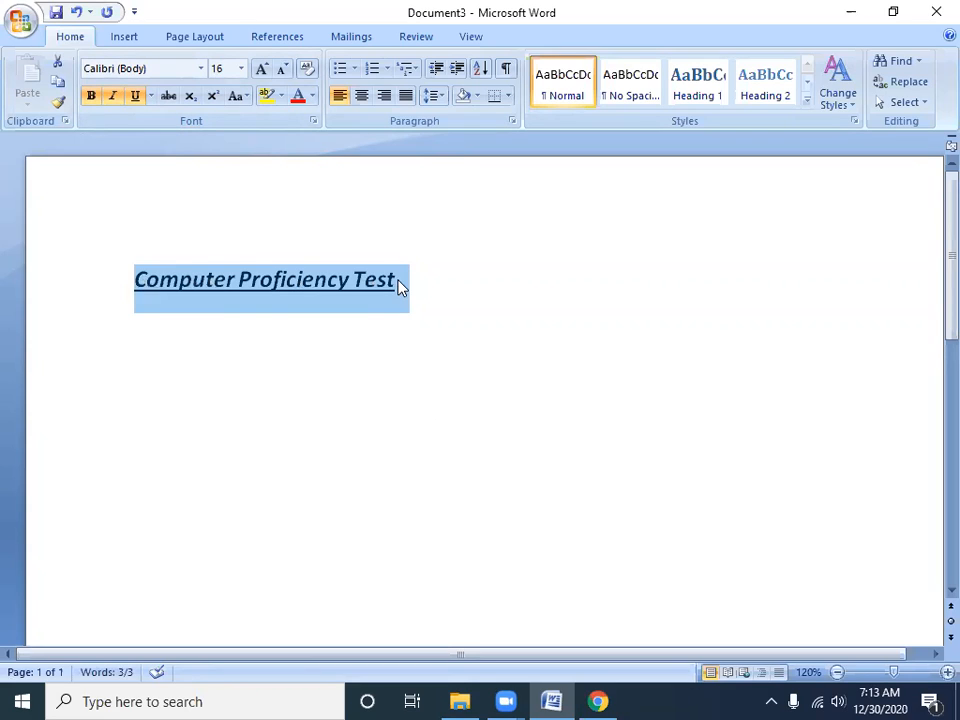
{"action": "left_click", "coordinate": [92, 98]}
{"action": "left_click", "coordinate": [113, 98]}
{"action": "left_click", "coordinate": [137, 101]}
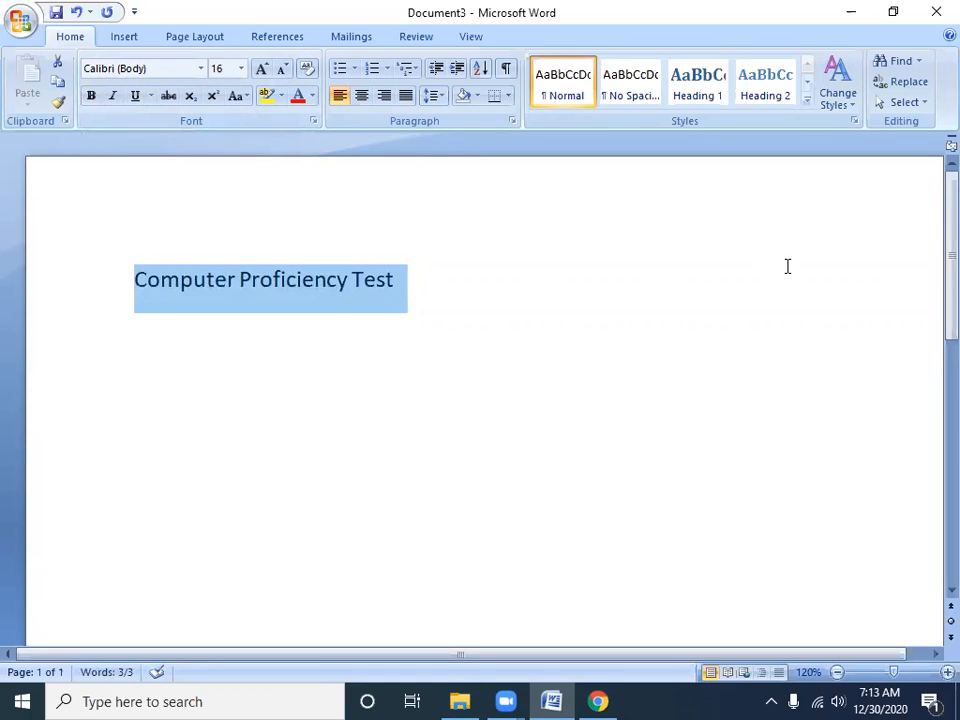
Reapply bold, italic and underline to the selected line and switch all three off again
{"action": "key", "text": "ctrl+b"}
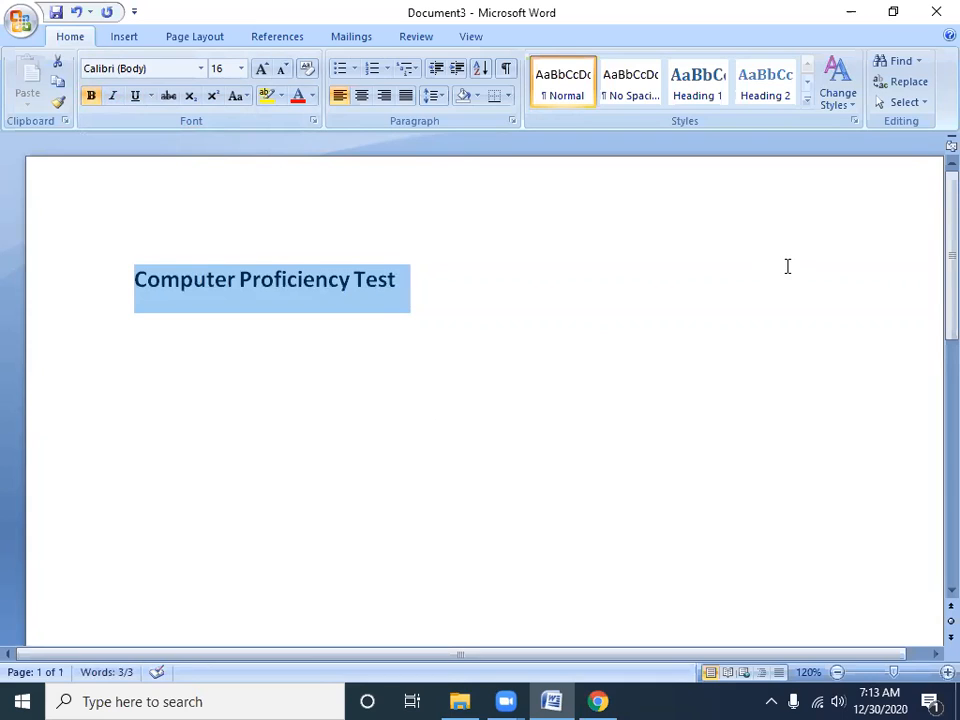
{"action": "key", "text": "ctrl+i"}
{"action": "key", "text": "ctrl+u"}
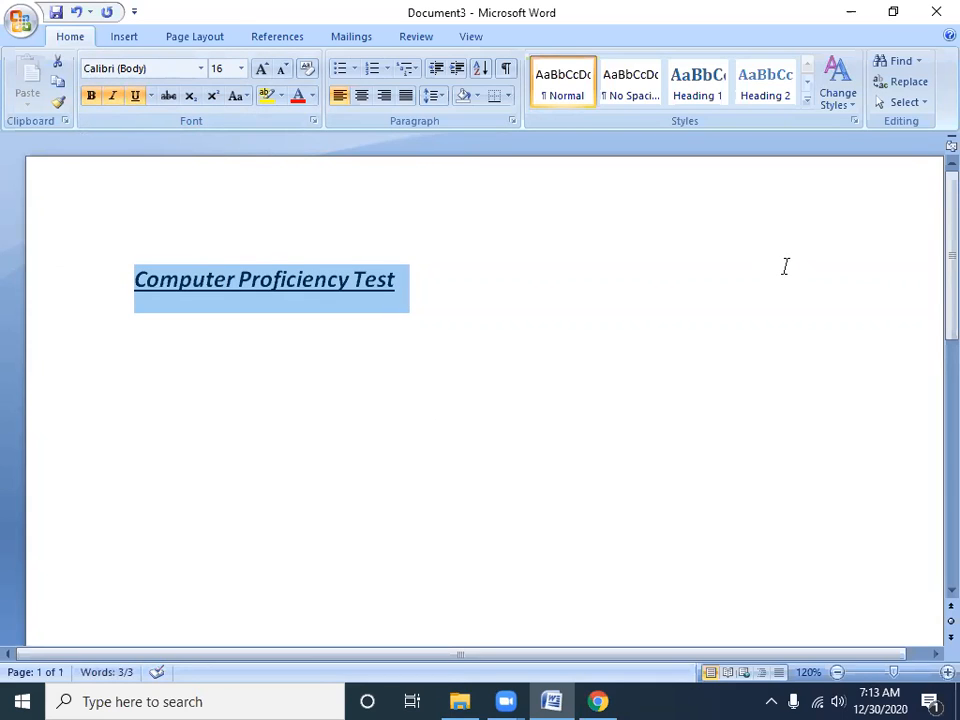
{"action": "key", "text": "ctrl+b"}
{"action": "key", "text": "ctrl+i"}
{"action": "key", "text": "ctrl+u"}
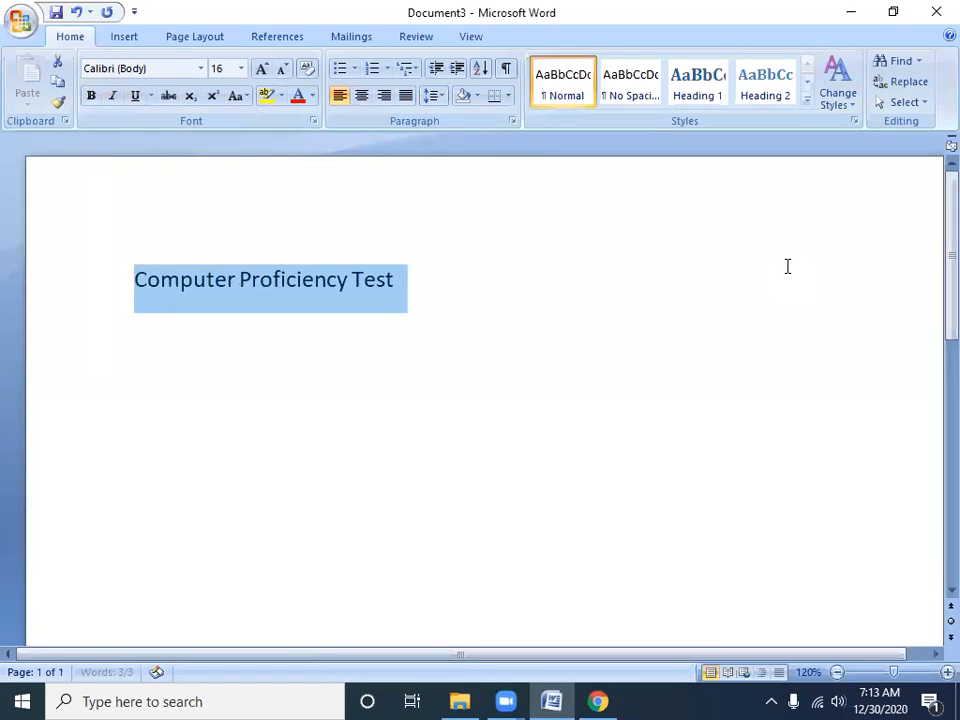
Underline the "Computer Proficiency Test" line and change its underline style to the wavy line
{"action": "left_click", "coordinate": [134, 95]}
{"action": "left_click", "coordinate": [346, 288]}
{"action": "left_click_drag", "start_coordinate": [416, 294], "coordinate": [50, 283]}
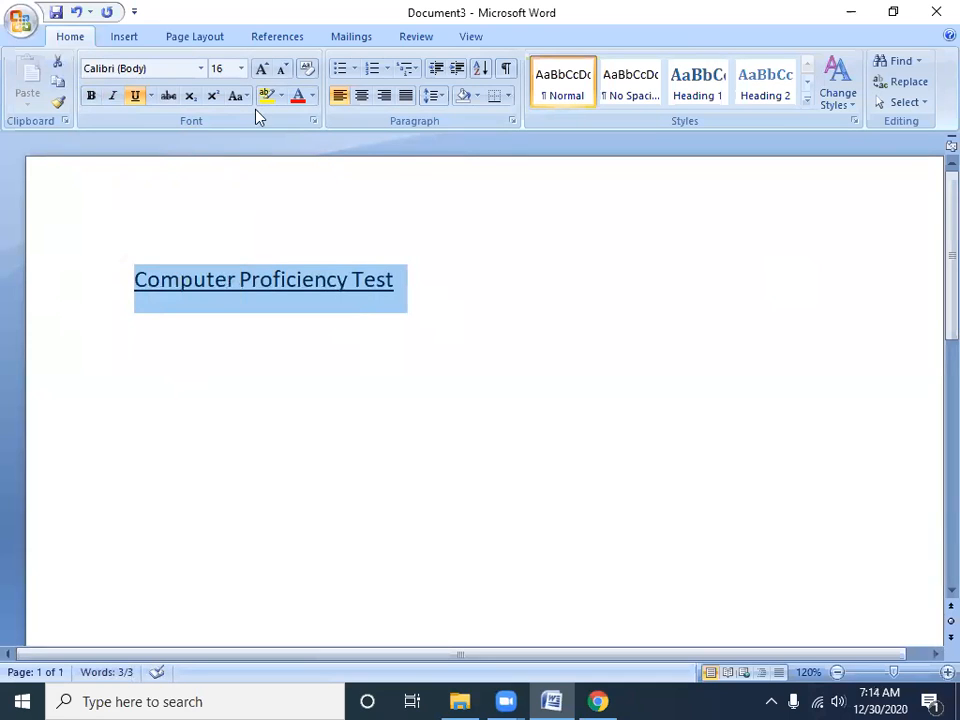
{"action": "left_click", "coordinate": [152, 97]}
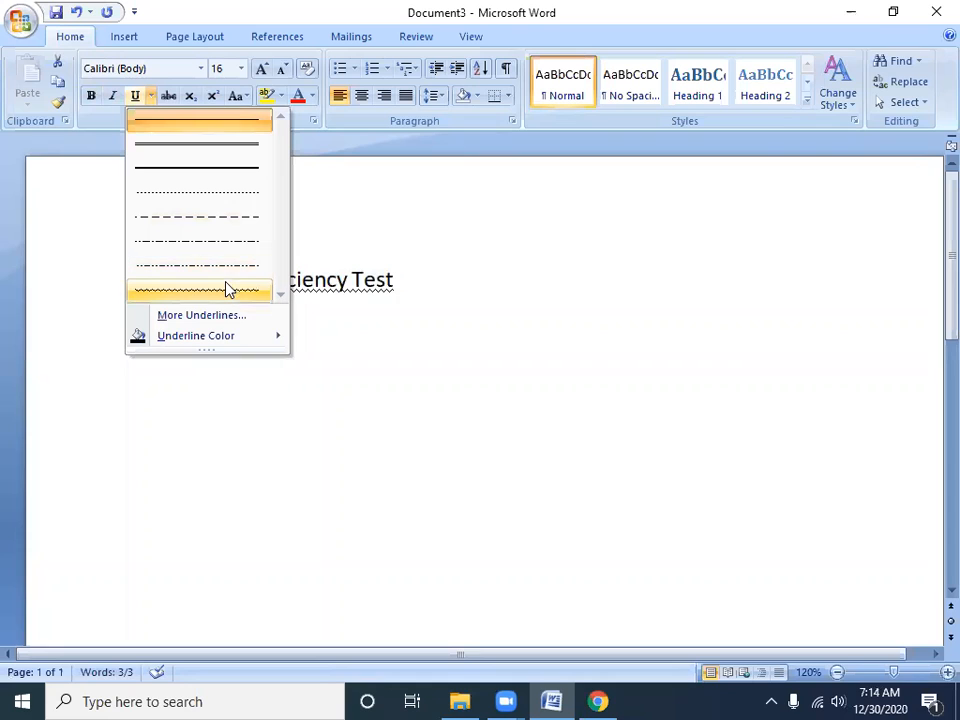
{"action": "left_click", "coordinate": [229, 290]}
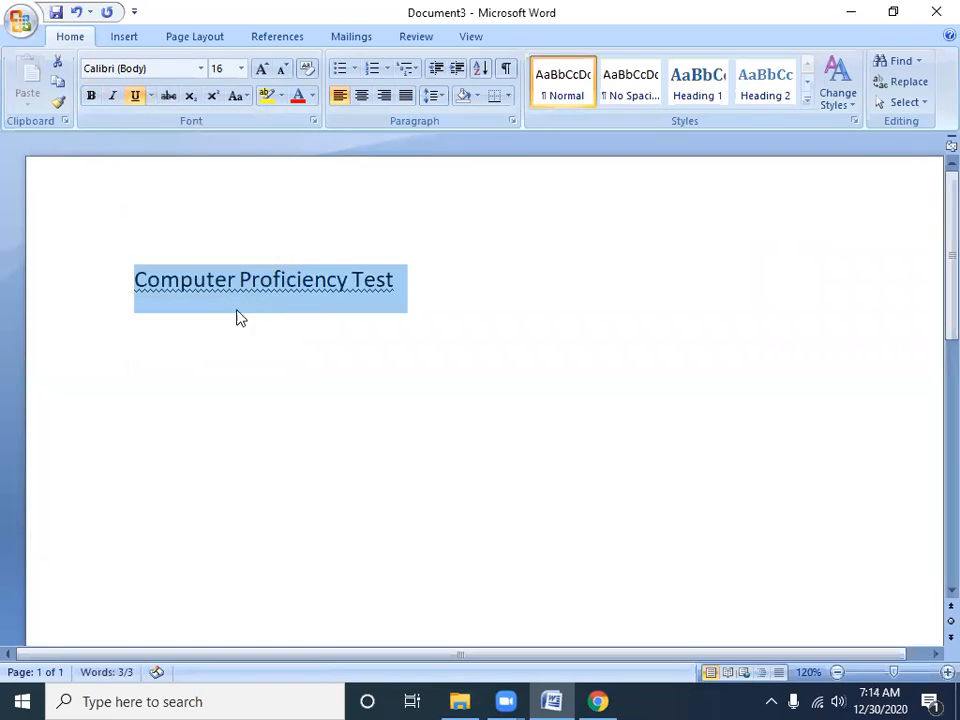
Change the underline style of the word "Proficiency" to the dashed line
{"action": "left_click", "coordinate": [280, 377]}
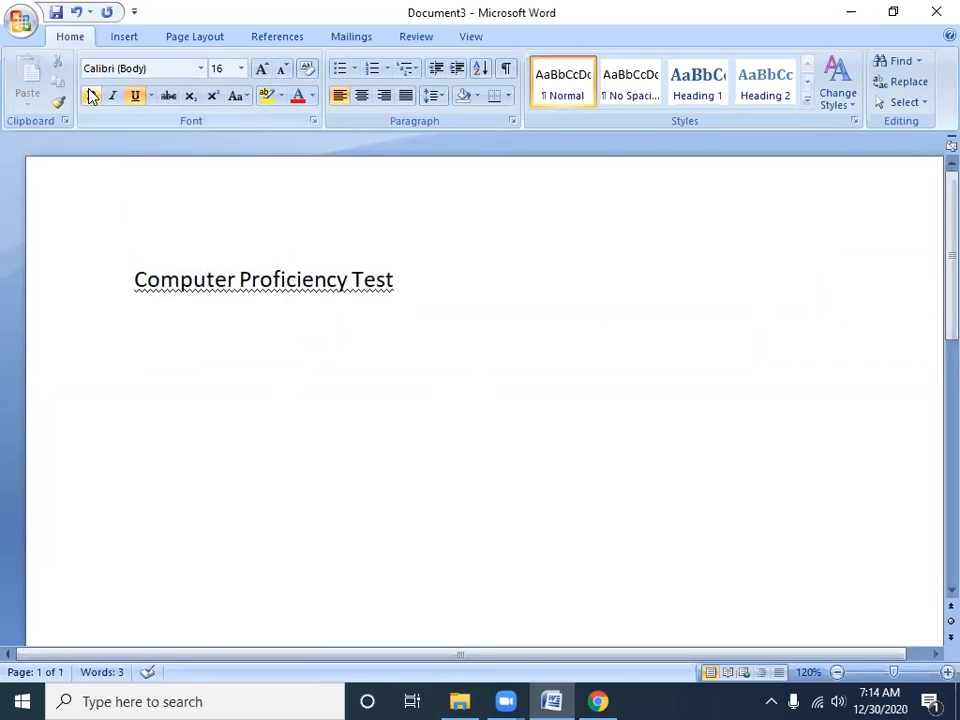
{"action": "key", "text": "ctrl+s"}
{"action": "key", "text": "Escape"}
{"action": "left_click", "coordinate": [153, 97]}
{"action": "left_click", "coordinate": [180, 223]}
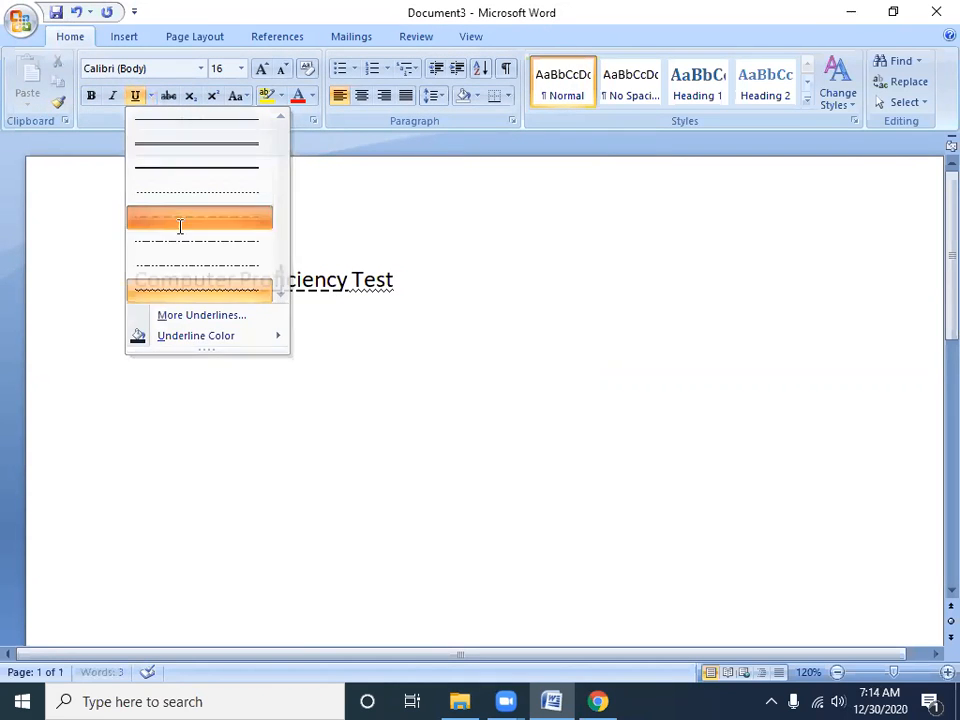
Apply a double underline to the whole "Computer Proficiency Test" line and remove the underline again
{"action": "left_click_drag", "start_coordinate": [418, 276], "coordinate": [195, 270]}
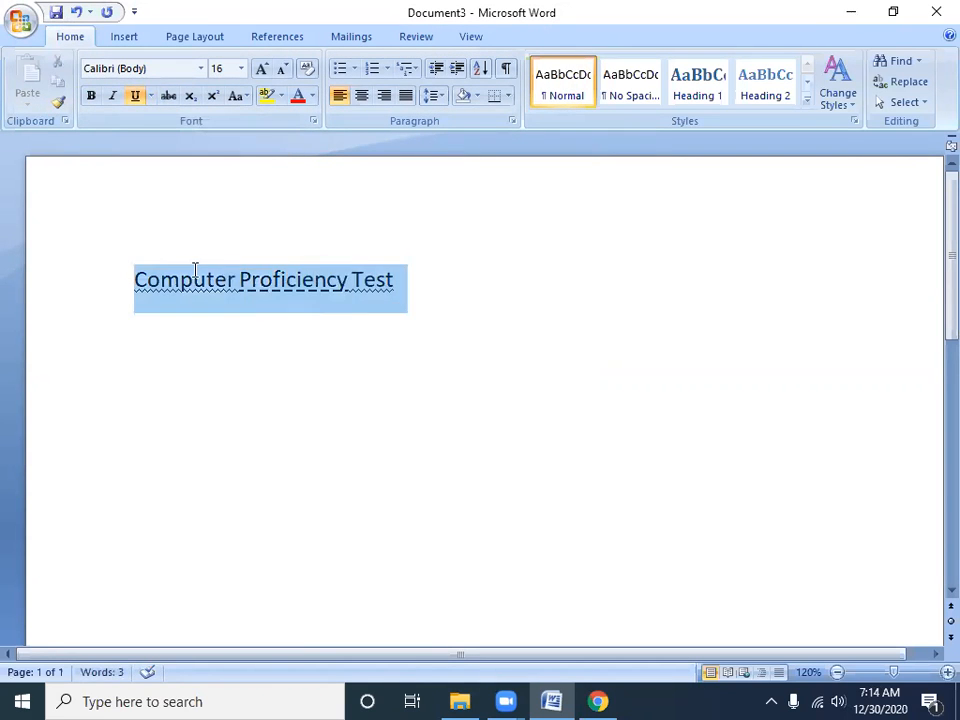
{"action": "left_click", "coordinate": [153, 96]}
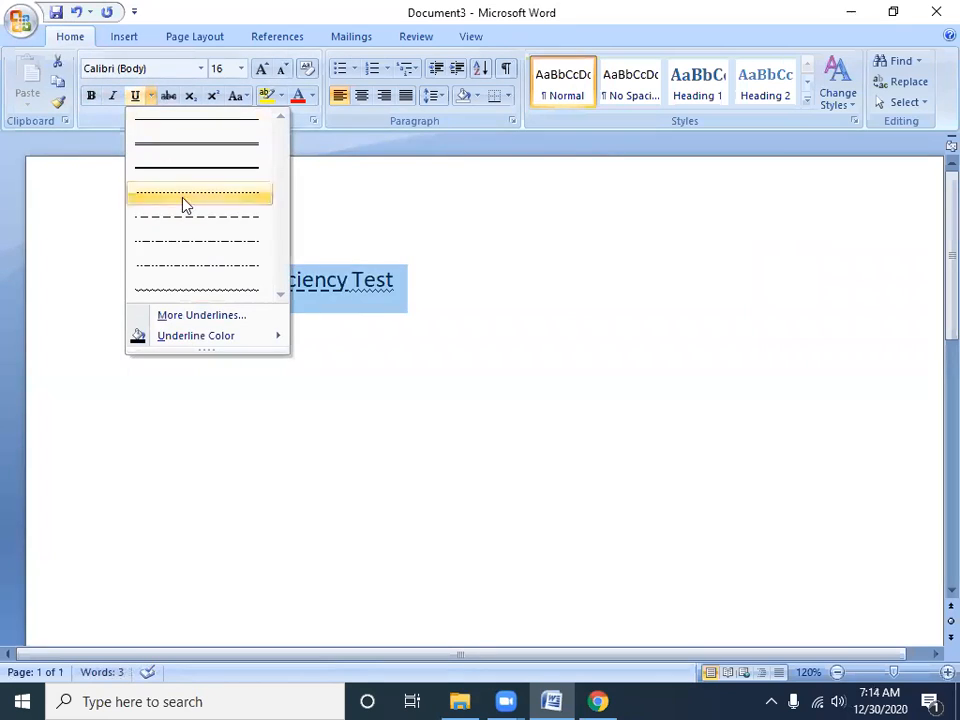
{"action": "left_click", "coordinate": [231, 154]}
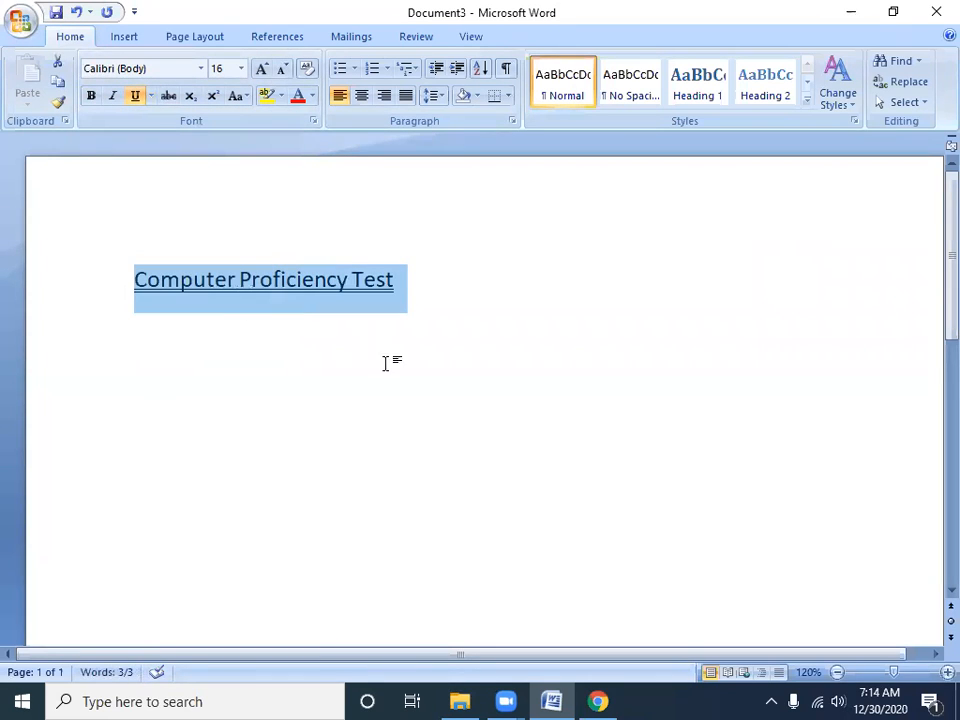
{"action": "left_click", "coordinate": [135, 94]}
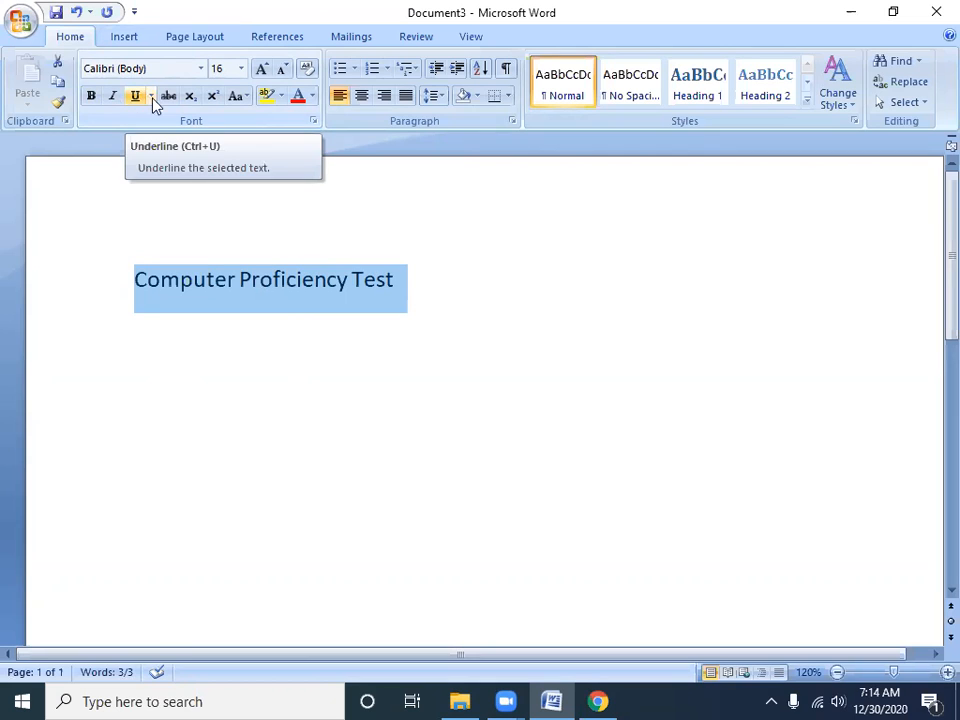
Toggle strikethrough on and off three times on the word "Proficiency"
{"action": "left_click", "coordinate": [251, 279]}
{"action": "left_click_drag", "start_coordinate": [241, 279], "coordinate": [346, 279]}
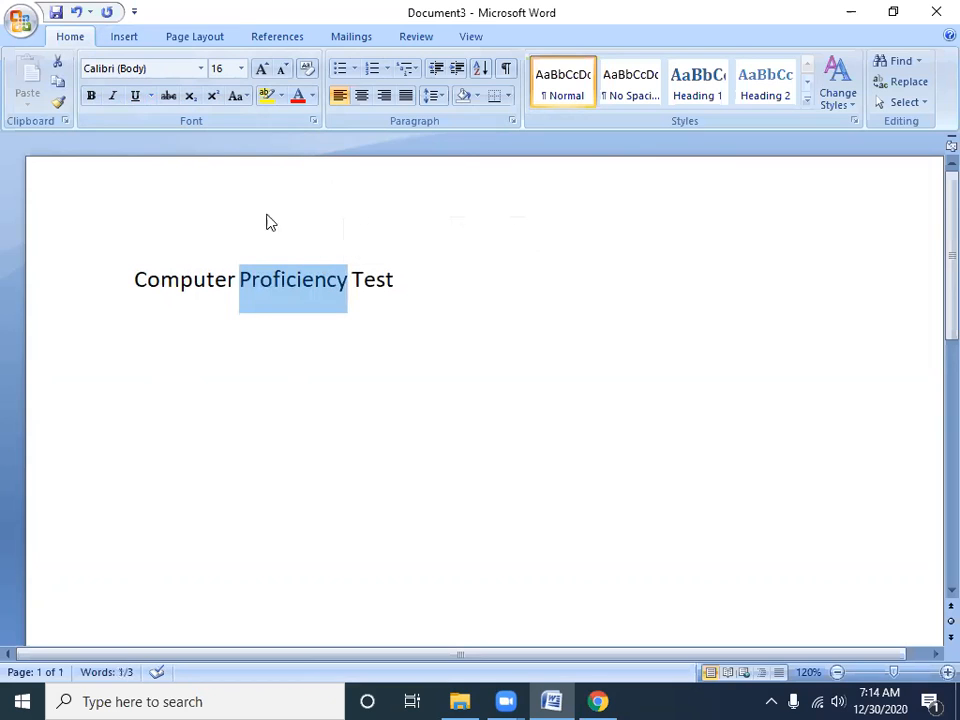
{"action": "left_click", "coordinate": [168, 96]}
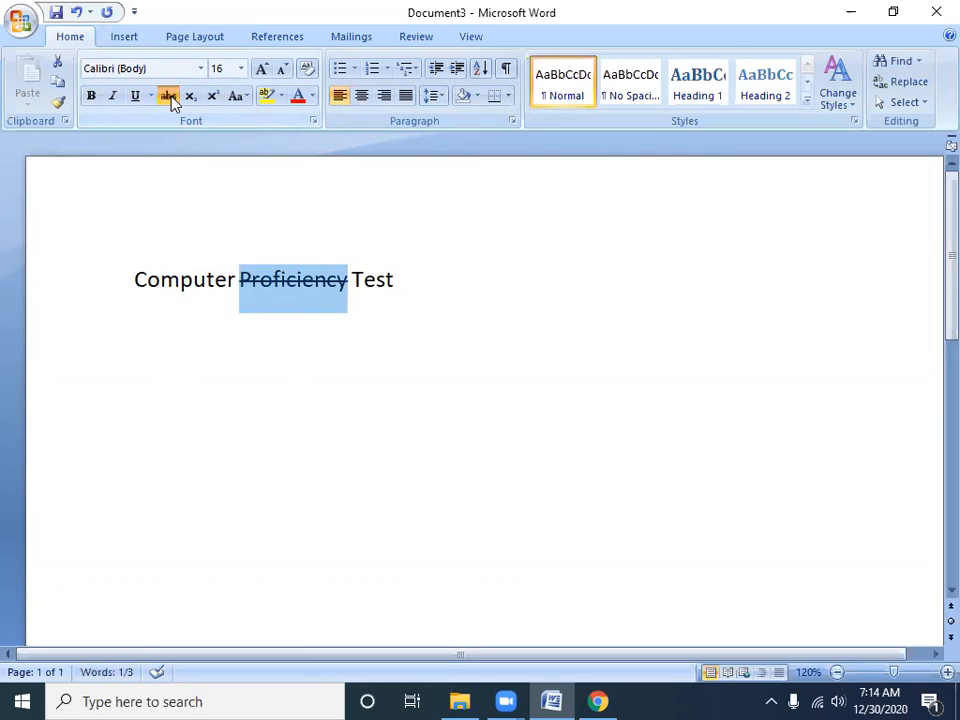
{"action": "left_click", "coordinate": [168, 96]}
{"action": "left_click", "coordinate": [168, 96]}
{"action": "left_click", "coordinate": [168, 96]}
{"action": "left_click", "coordinate": [168, 96]}
{"action": "left_click", "coordinate": [168, 96]}
Toggle strikethrough on and off three times on the whole "Computer Proficiency Test" line
{"action": "triple_click", "coordinate": [185, 292]}
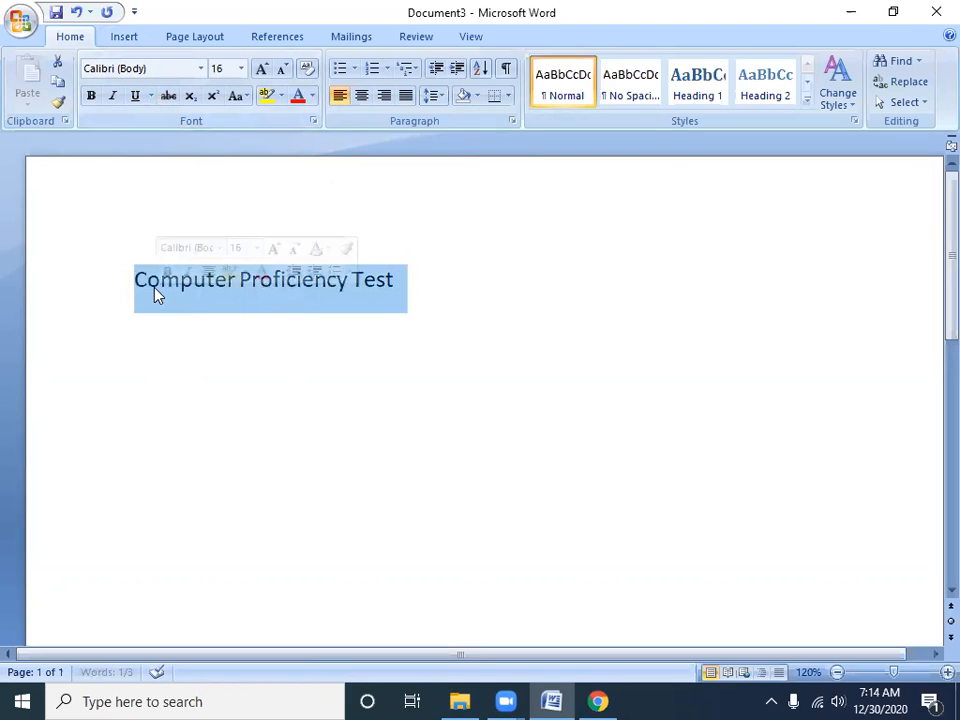
{"action": "left_click", "coordinate": [168, 96]}
{"action": "left_click", "coordinate": [168, 96]}
{"action": "left_click", "coordinate": [168, 96]}
{"action": "left_click", "coordinate": [168, 96]}
{"action": "left_click", "coordinate": [168, 96]}
{"action": "left_click", "coordinate": [168, 100]}
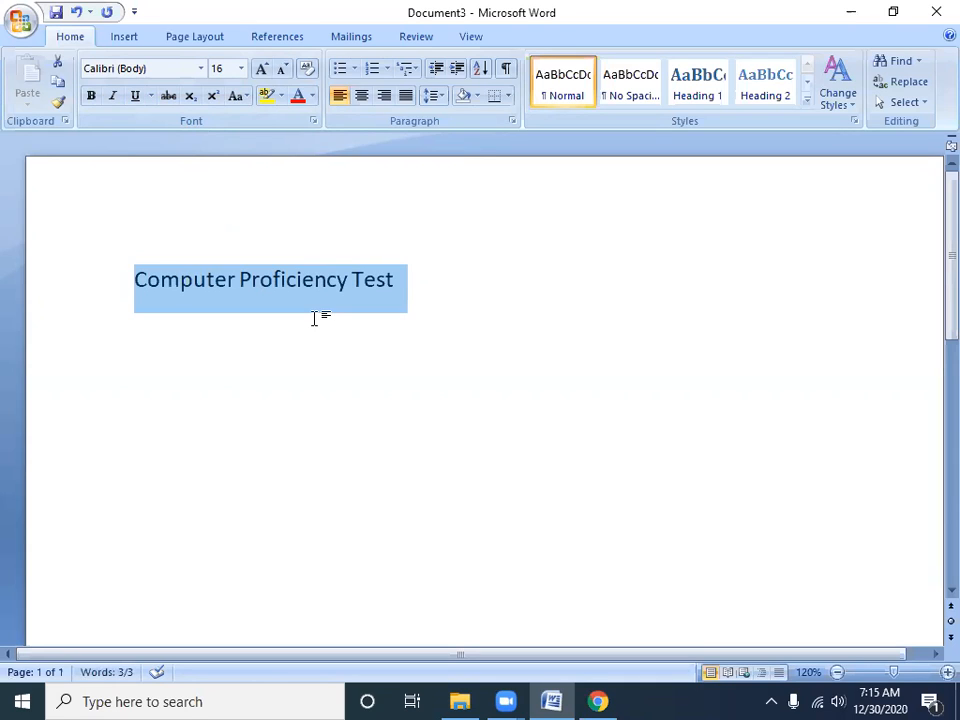
Change the selected line's case to UPPERCASE and after that to lowercase
{"action": "left_click", "coordinate": [246, 99]}
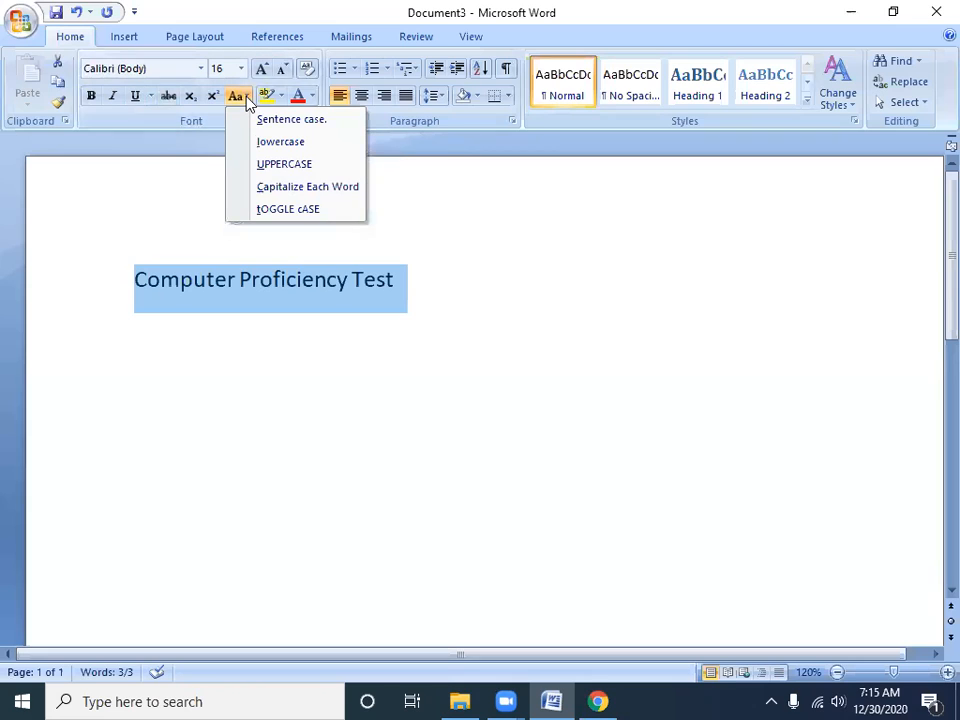
{"action": "left_click", "coordinate": [268, 166]}
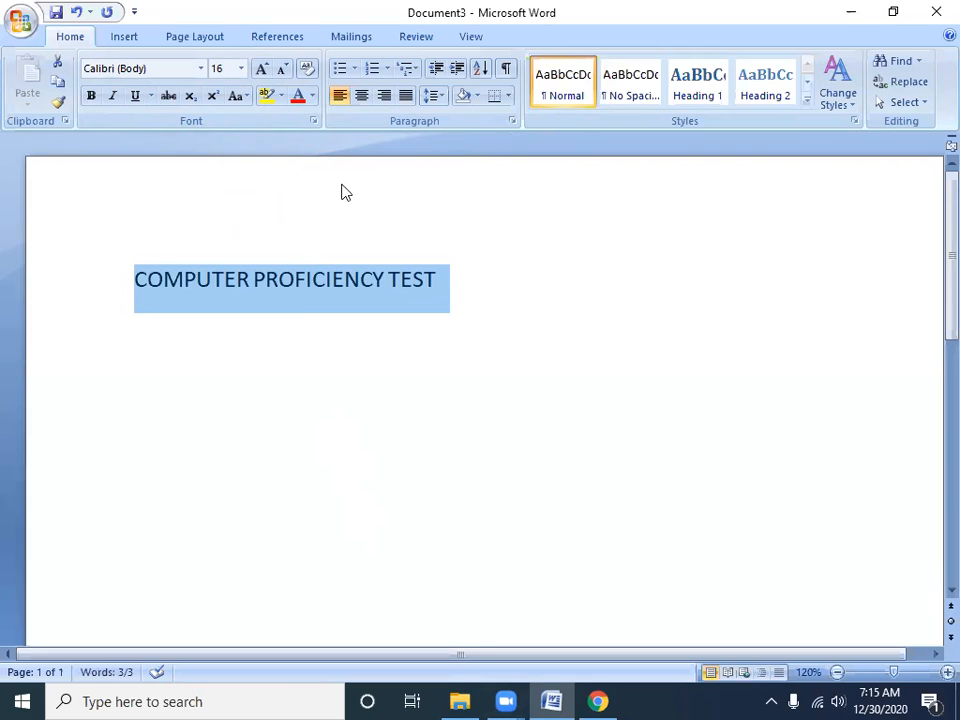
{"action": "left_click", "coordinate": [241, 98]}
{"action": "left_click", "coordinate": [270, 145]}
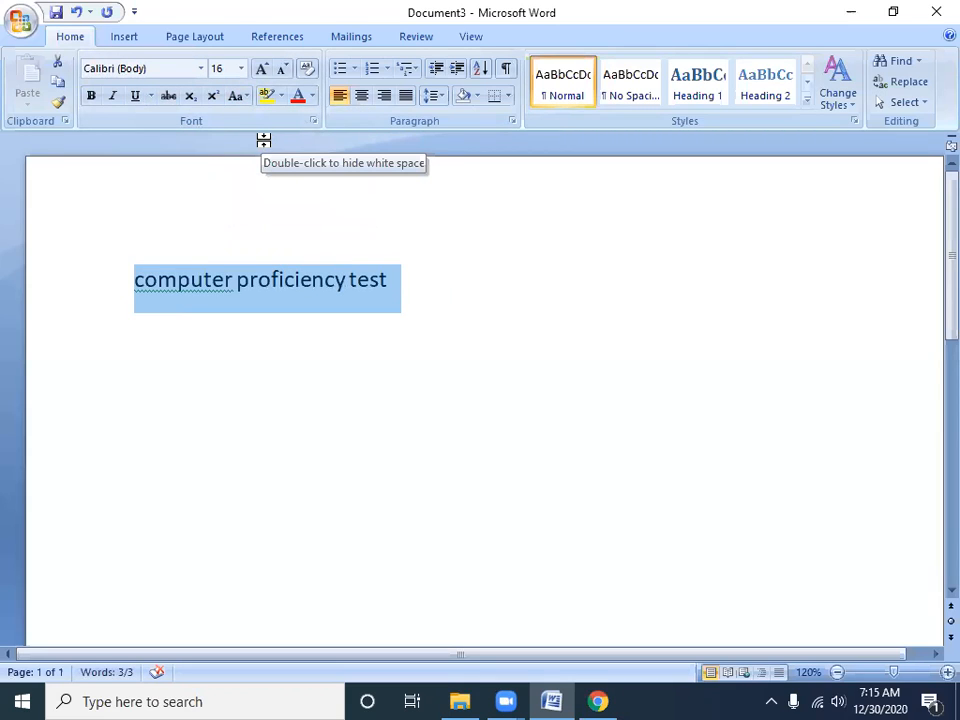
Change the selected line to Sentence case, followed by Capitalize Each Word
{"action": "left_click", "coordinate": [242, 100]}
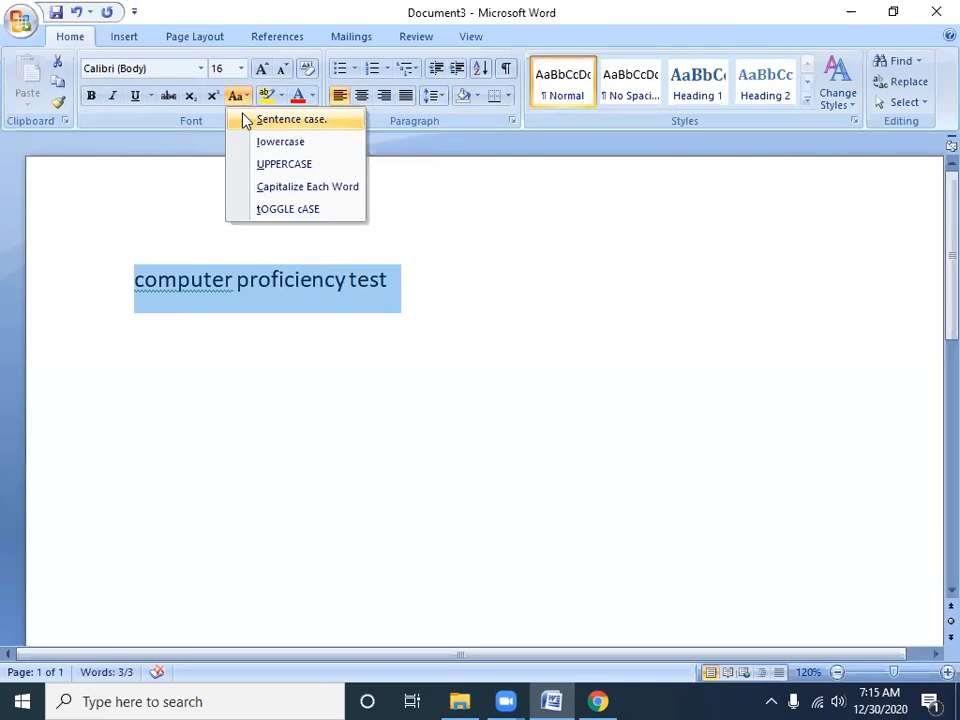
{"action": "left_click", "coordinate": [247, 121]}
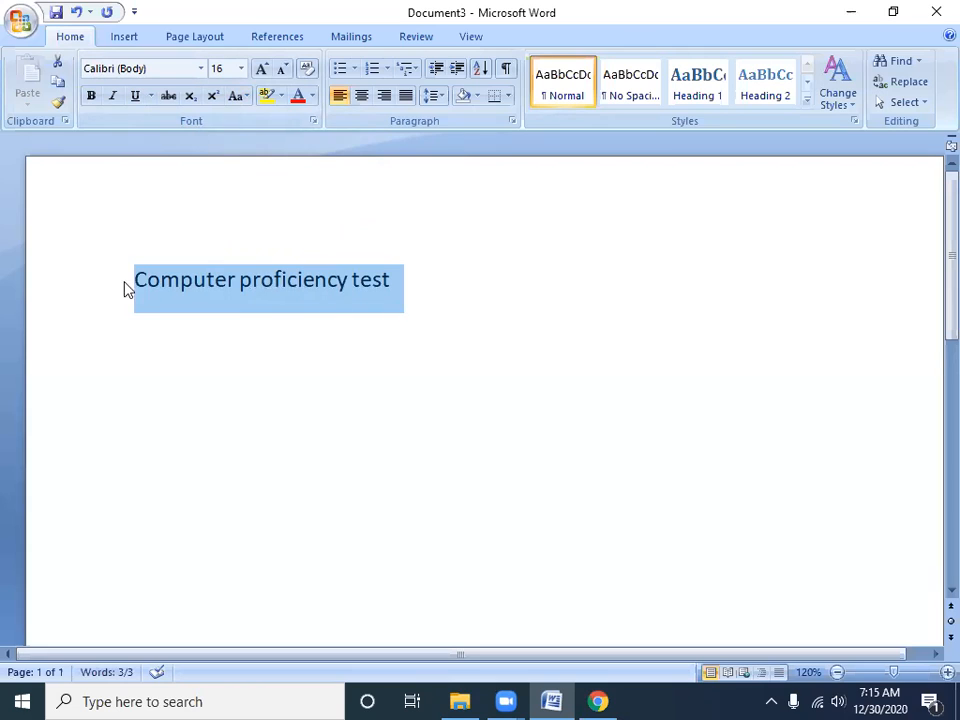
{"action": "left_click", "coordinate": [240, 96]}
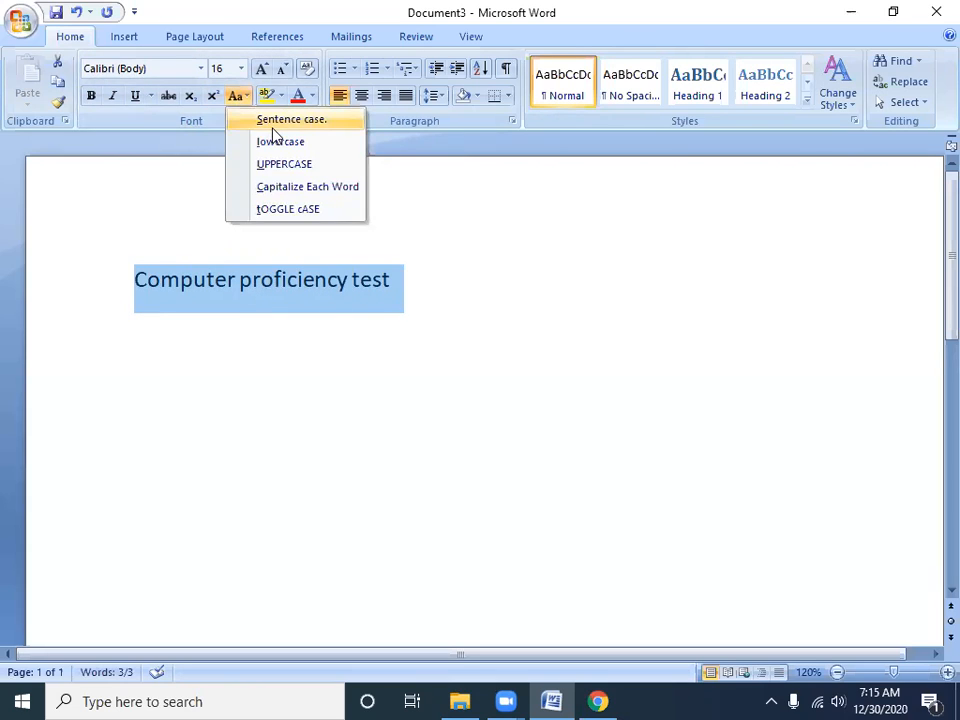
{"action": "left_click", "coordinate": [289, 187]}
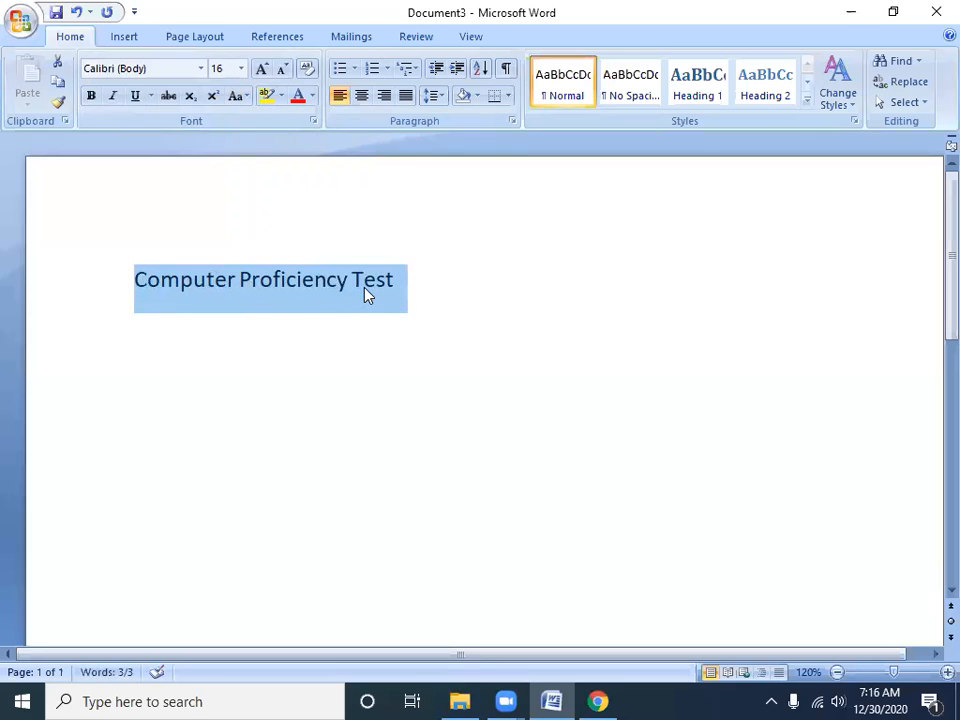
Apply tOGGLE cASE to the selected line, followed by Sentence case
{"action": "left_click", "coordinate": [246, 97]}
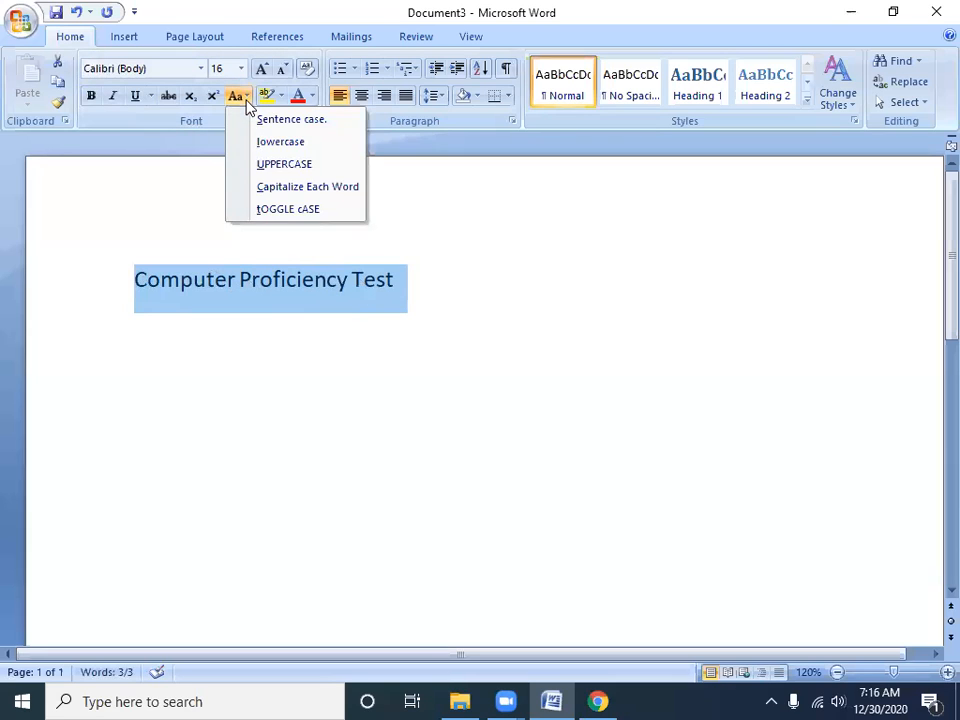
{"action": "left_click", "coordinate": [274, 210]}
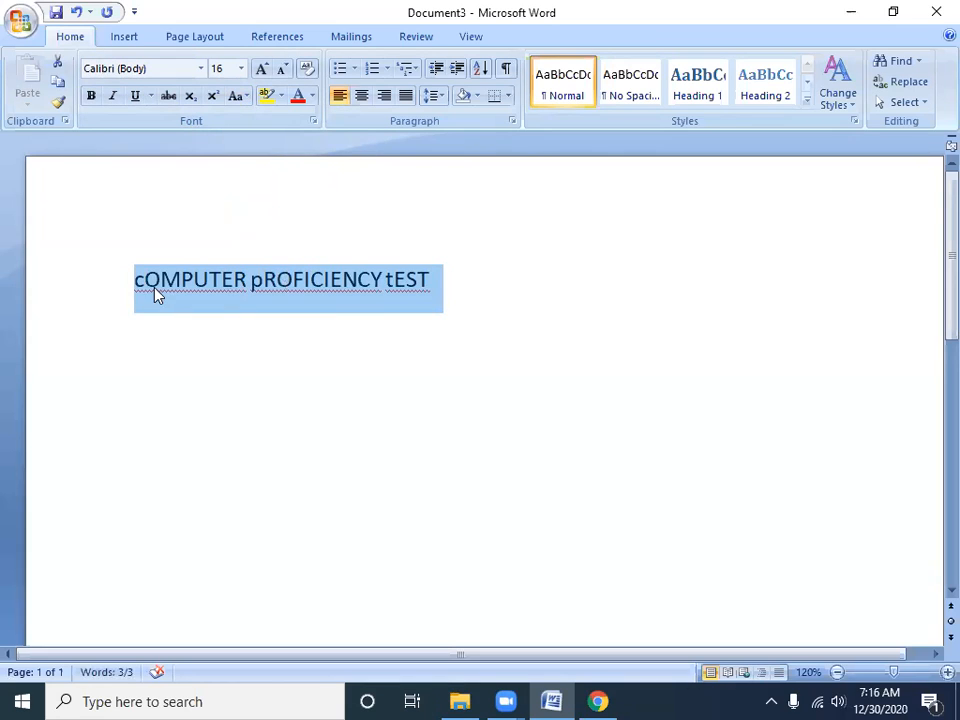
{"action": "left_click", "coordinate": [238, 96]}
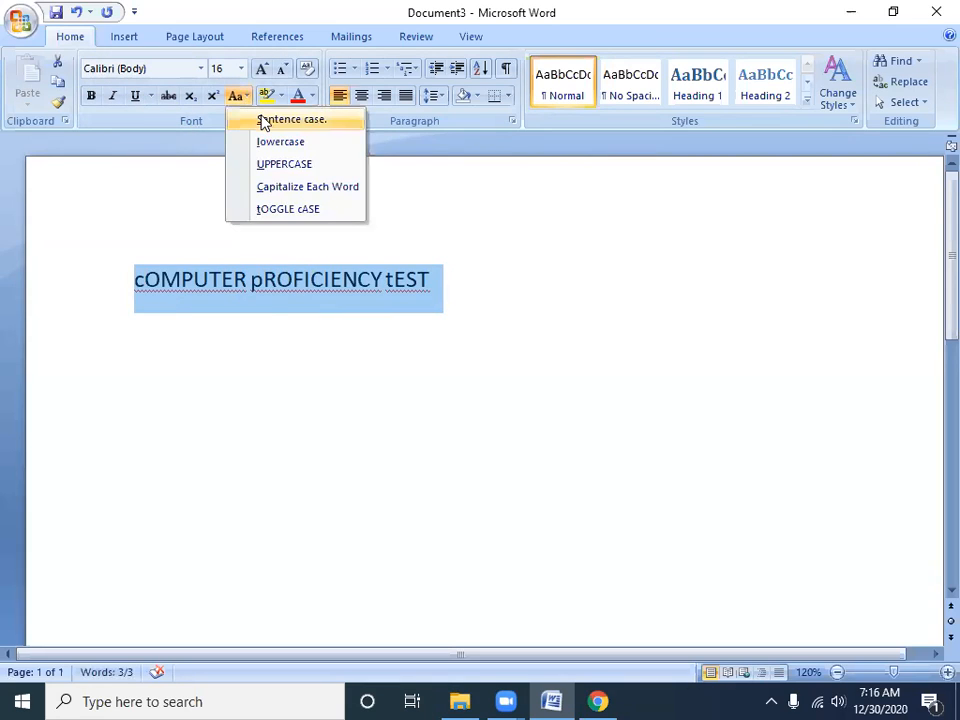
{"action": "left_click", "coordinate": [259, 119]}
Switch the selected line to lowercase, followed by UPPERCASE
{"action": "left_click", "coordinate": [242, 99]}
{"action": "left_click", "coordinate": [262, 142]}
{"action": "left_click", "coordinate": [243, 100]}
{"action": "left_click", "coordinate": [270, 164]}
Apply Capitalize Each Word to the selected line, followed by tOGGLE cASE
{"action": "left_click", "coordinate": [237, 96]}
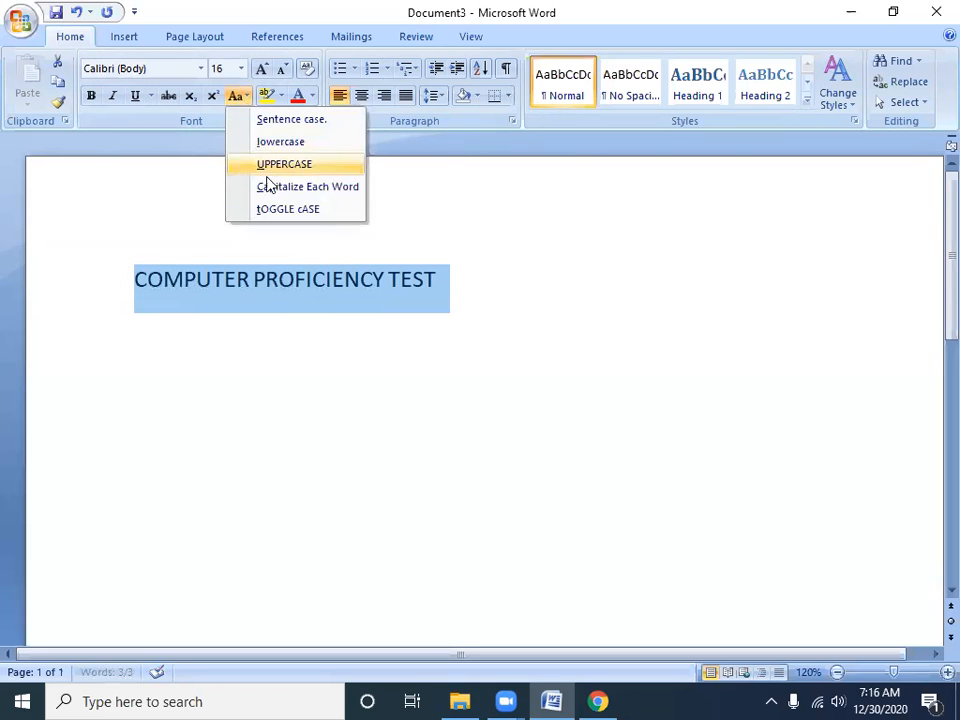
{"action": "left_click", "coordinate": [275, 189]}
{"action": "left_click", "coordinate": [237, 97]}
{"action": "left_click", "coordinate": [268, 209]}
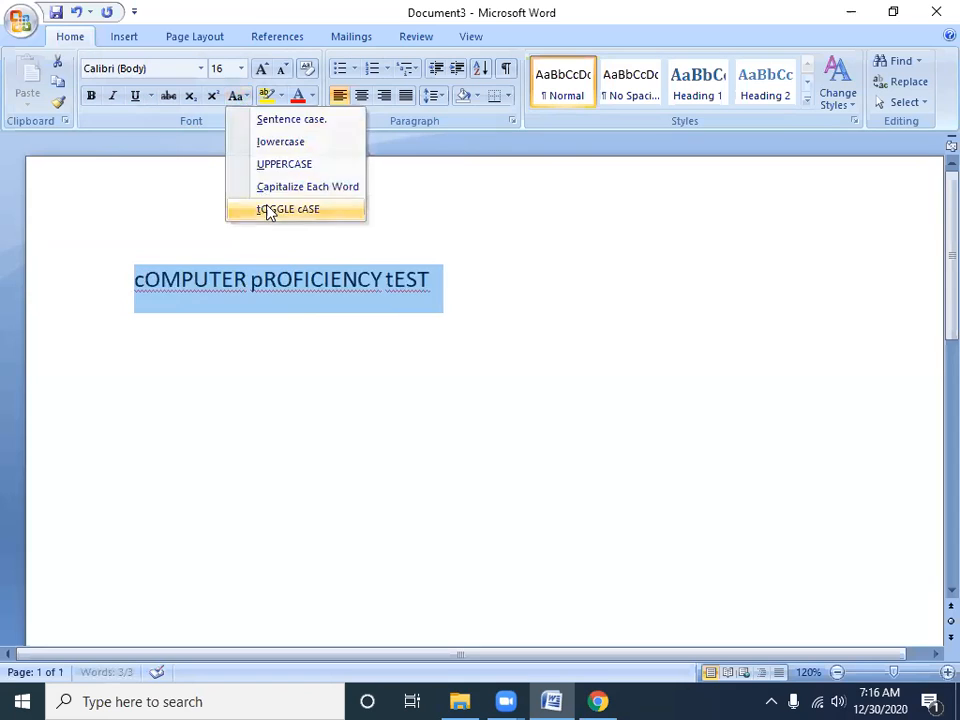
Set the selected line to Sentence case and bring up the case options again without choosing one
{"action": "left_click", "coordinate": [237, 96]}
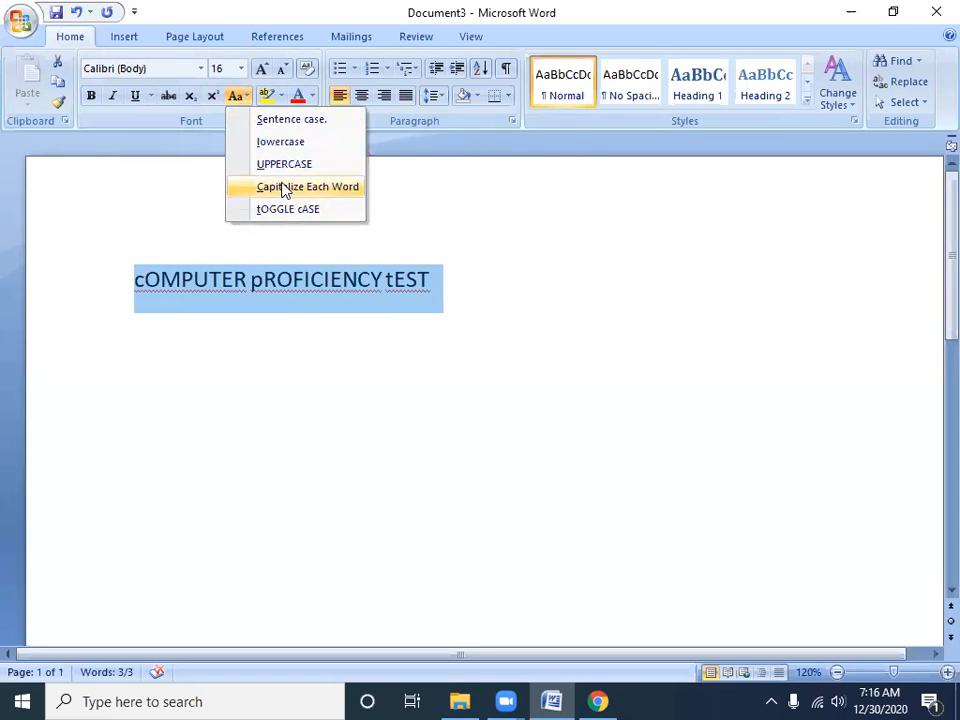
{"action": "left_click", "coordinate": [292, 120]}
{"action": "left_click", "coordinate": [238, 97]}
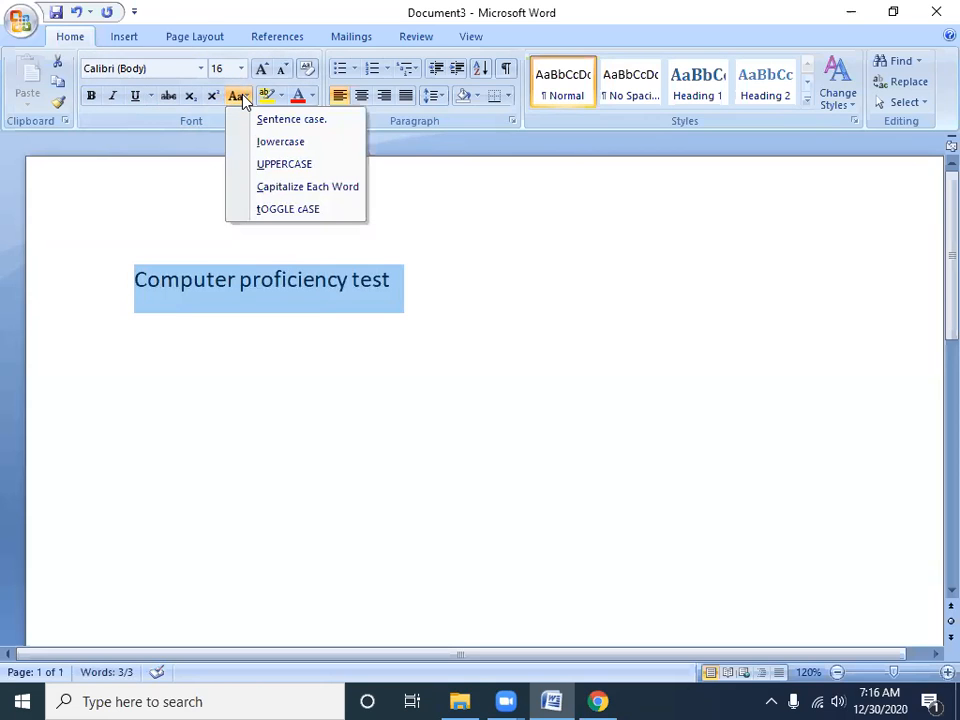
{"action": "left_click", "coordinate": [242, 98]}
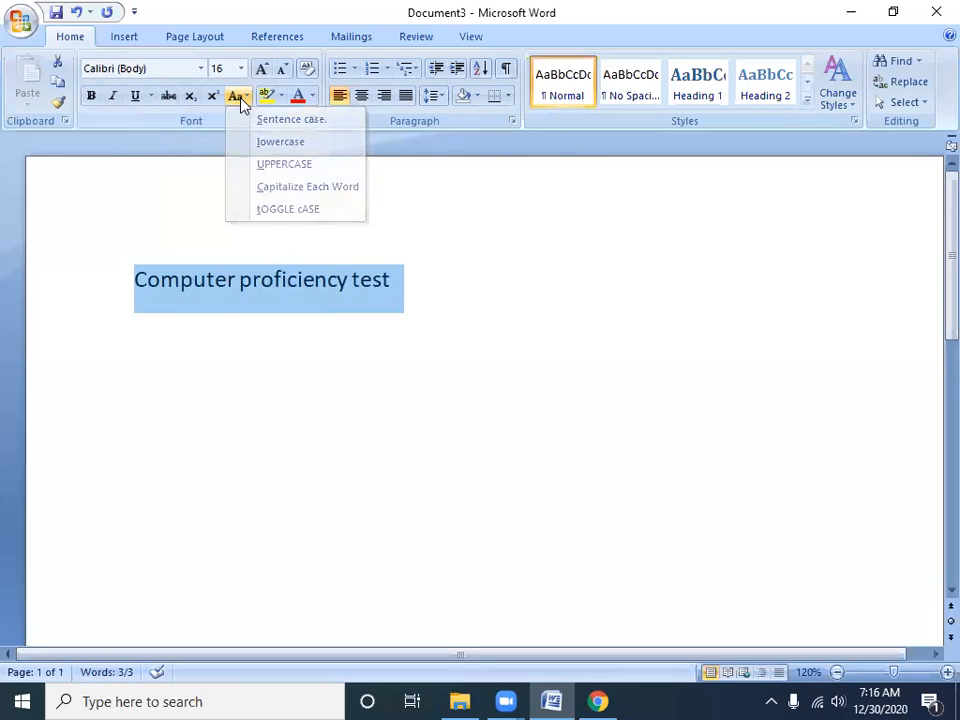
{"action": "left_click", "coordinate": [240, 97]}
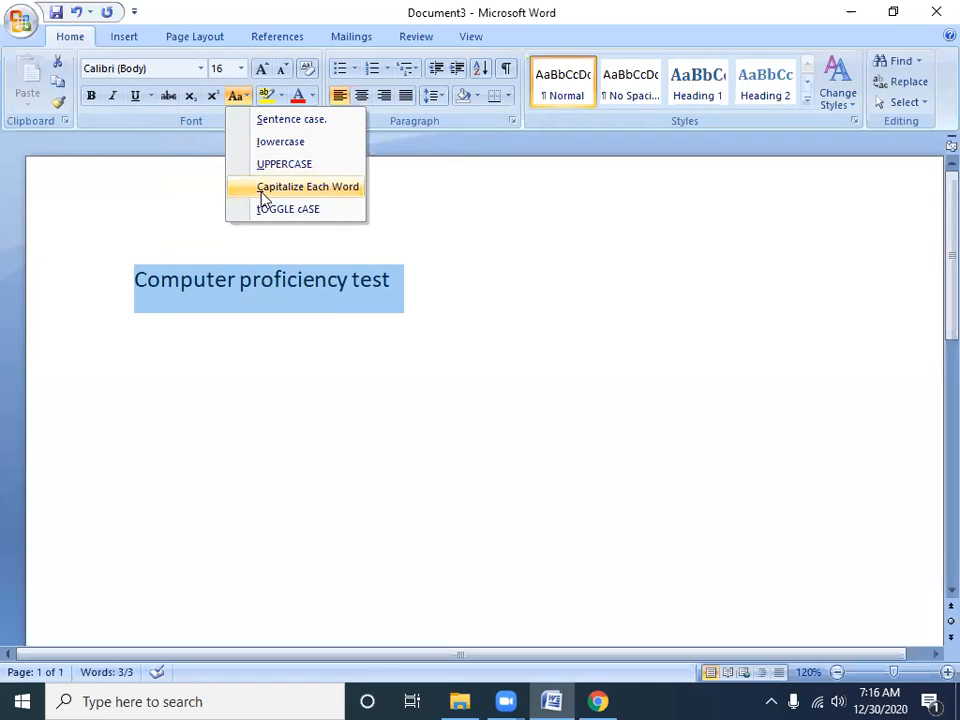
{"action": "left_click", "coordinate": [441, 295]}
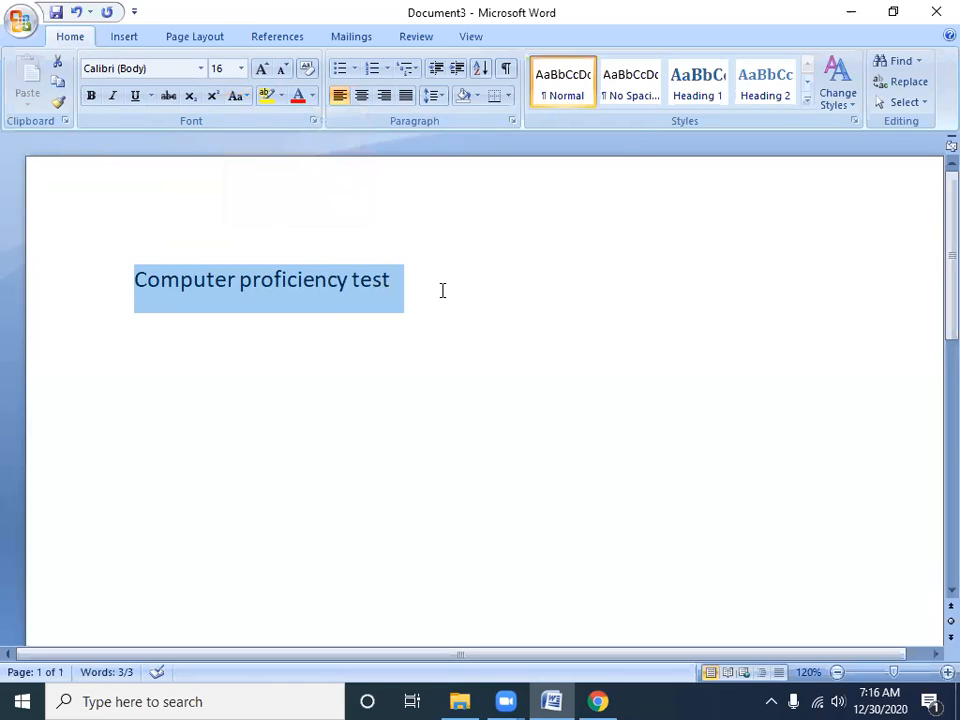
Cycle the selected line twice through UPPERCASE, lowercase and Capitalize Each Word, ending with each word capitalized
{"action": "key", "text": "shift+F3"}
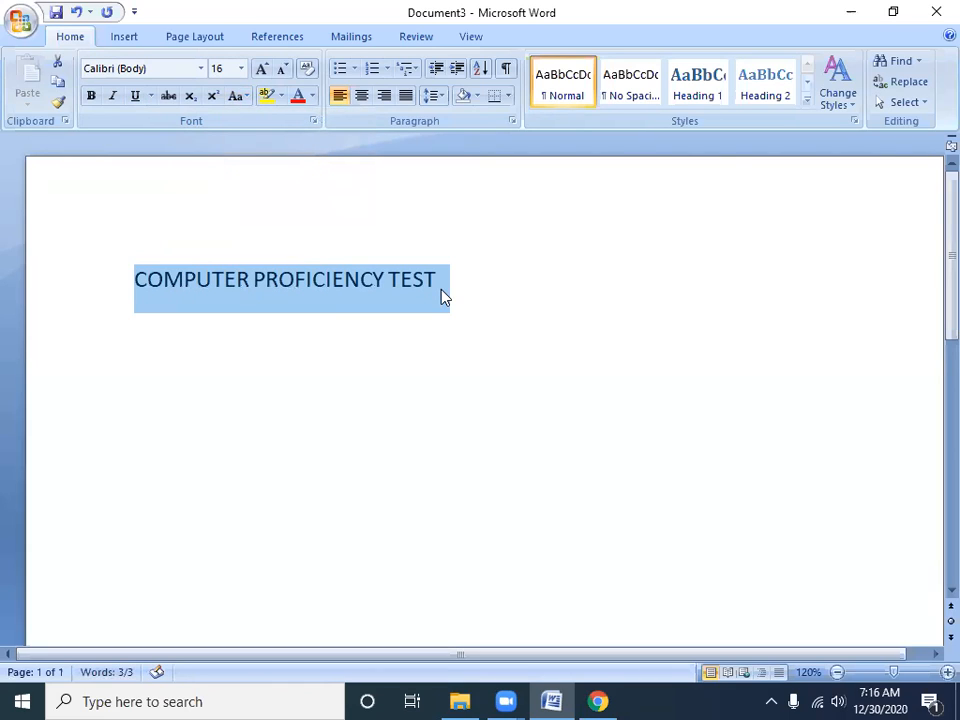
{"action": "key", "text": "shift+F3"}
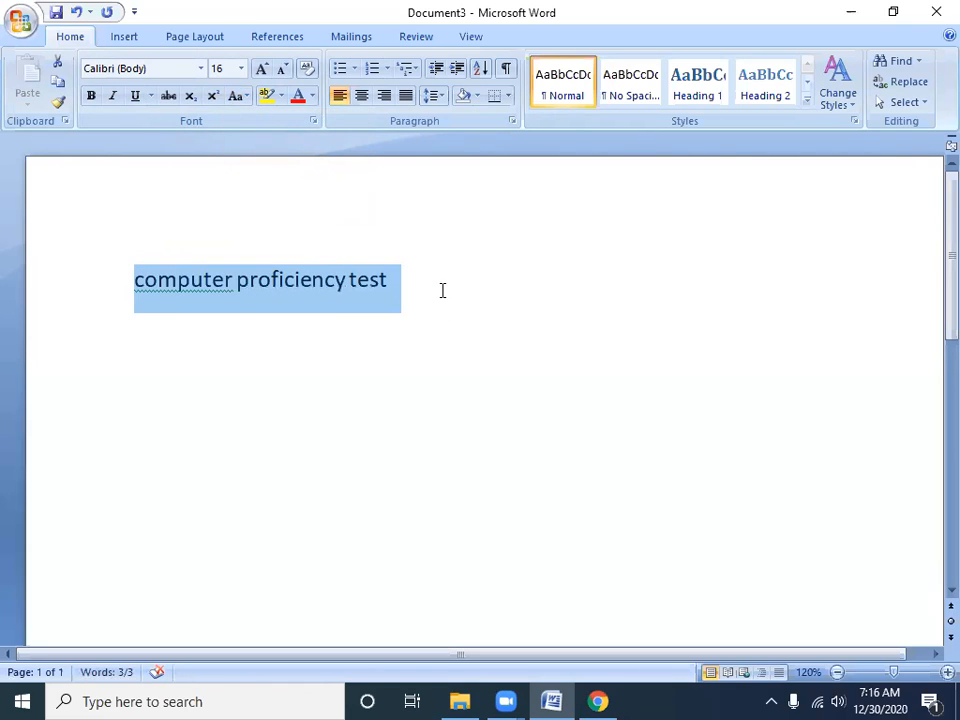
{"action": "key", "text": "shift+F3"}
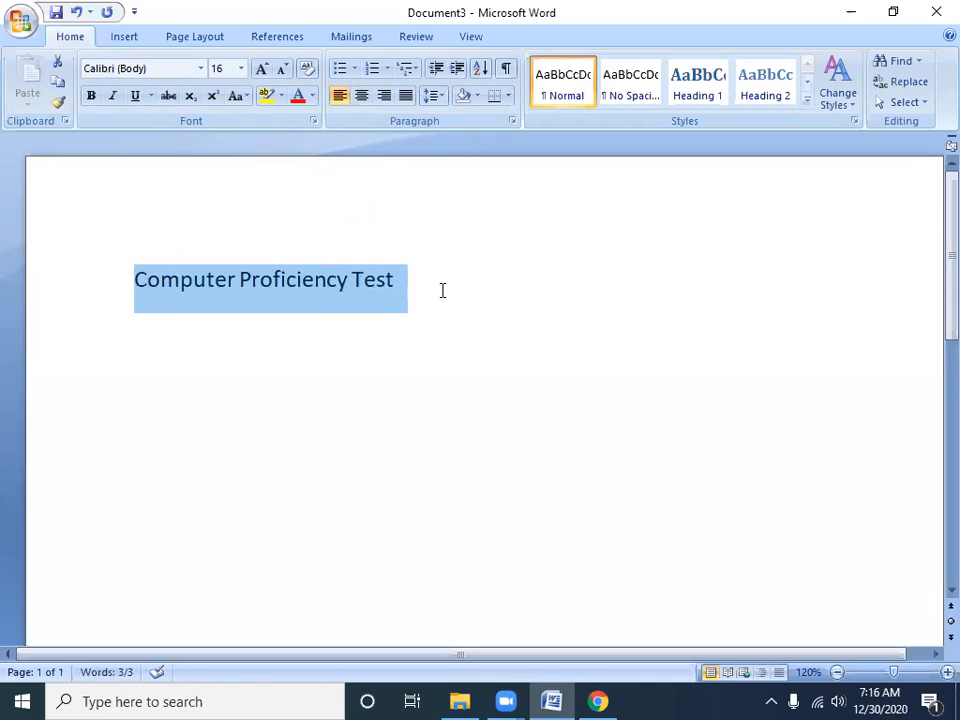
{"action": "key", "text": "shift+F3"}
{"action": "key", "text": "shift+F3"}
{"action": "key", "text": "shift+F3"}
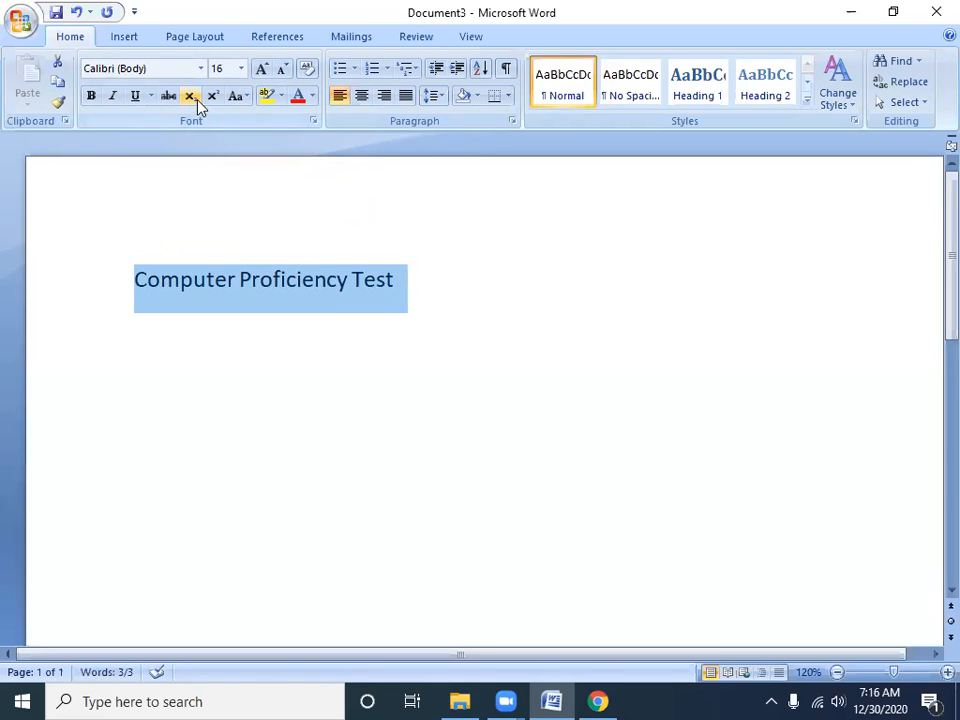
Highlight the whole "Computer Proficiency Test" line in dark yellow
{"action": "left_click", "coordinate": [243, 97]}
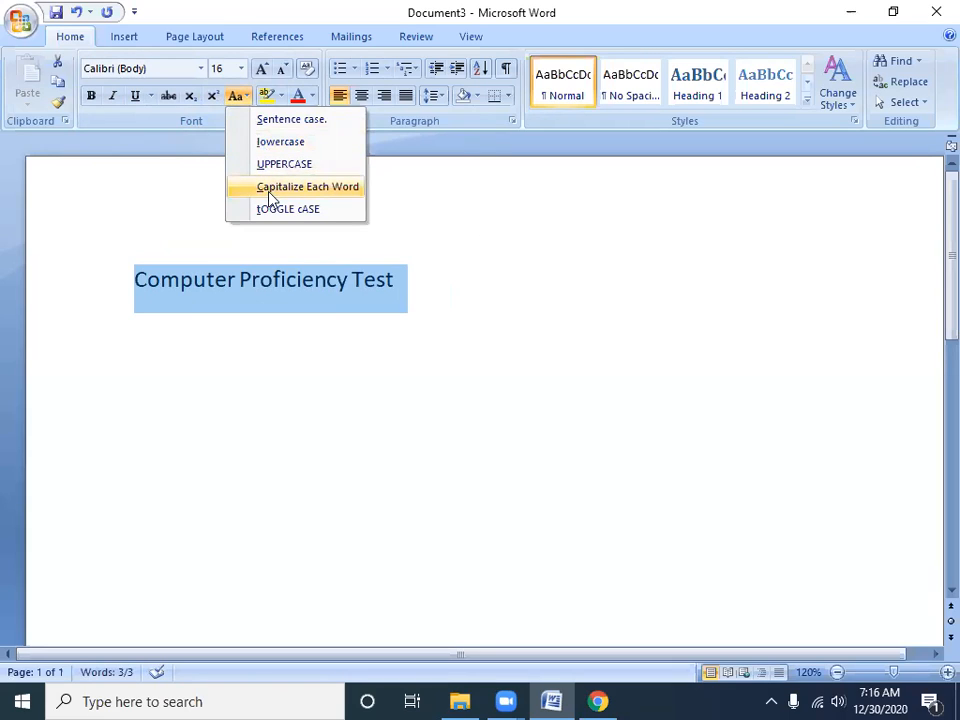
{"action": "left_click", "coordinate": [176, 174]}
{"action": "left_click_drag", "start_coordinate": [443, 281], "coordinate": [135, 293]}
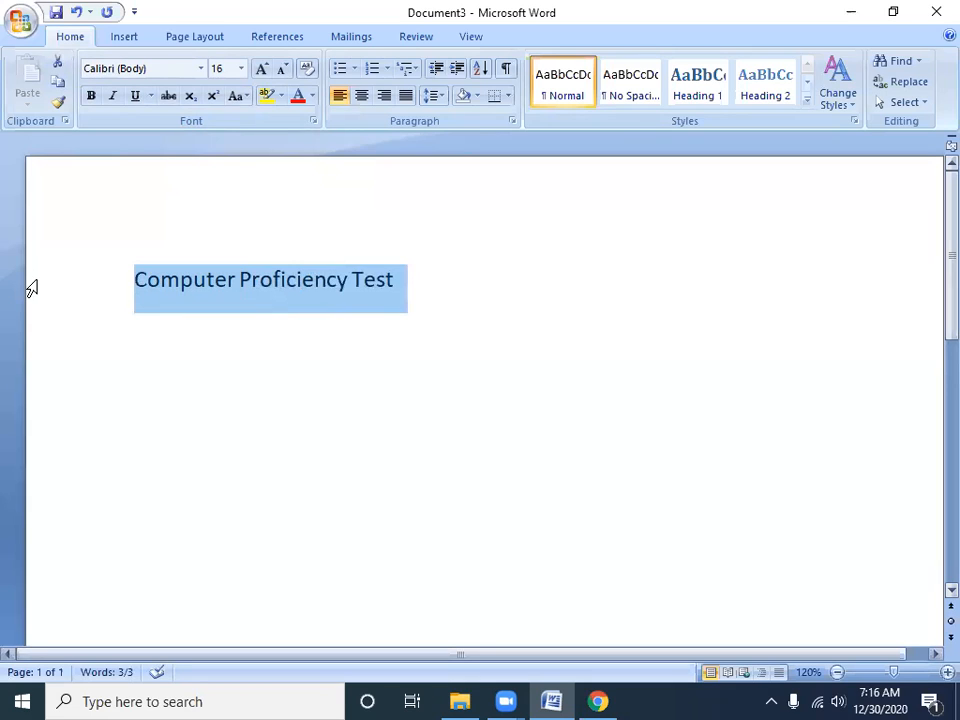
{"action": "left_click", "coordinate": [282, 96]}
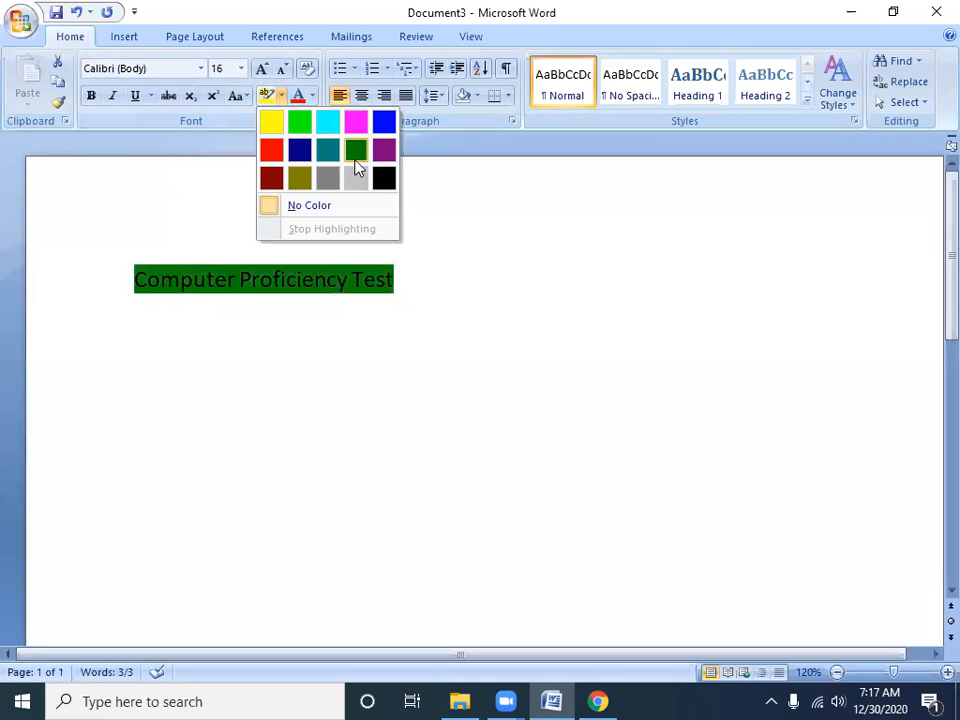
{"action": "left_click", "coordinate": [301, 181]}
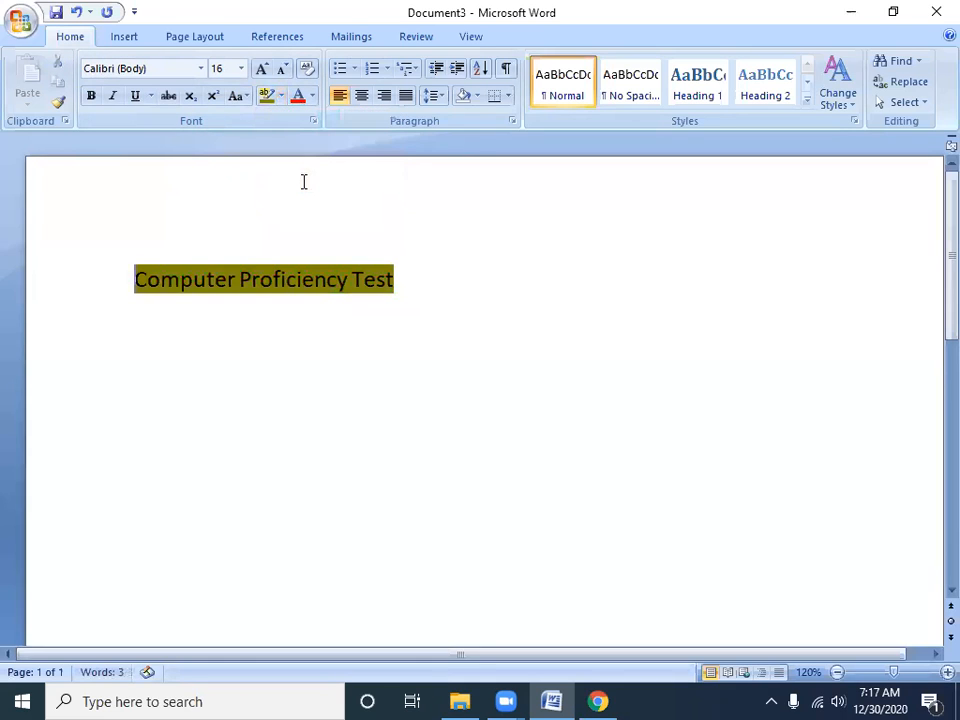
Highlight the "Computer Proficiency Test" line in dark red, followed by green
{"action": "left_click", "coordinate": [282, 96]}
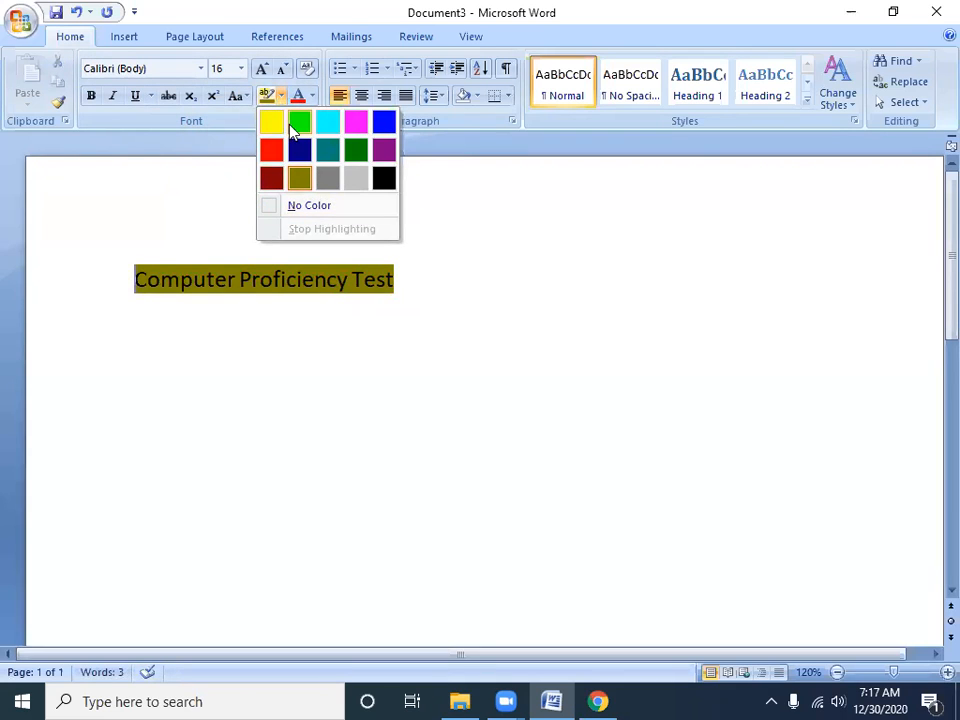
{"action": "left_click", "coordinate": [273, 182]}
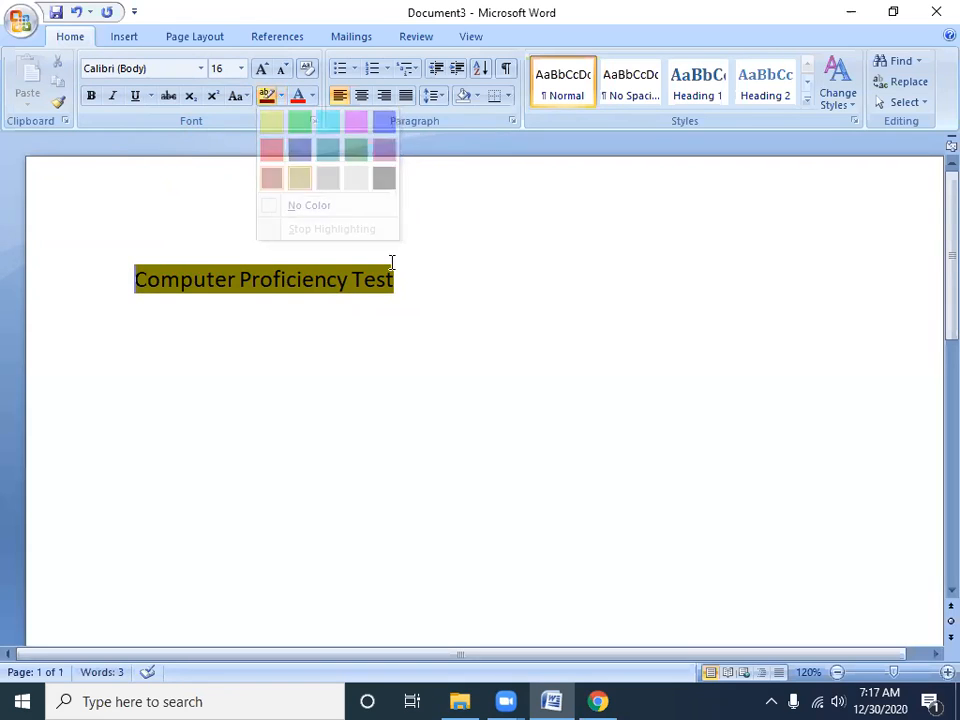
{"action": "mouse_move", "coordinate": [400, 279]}
{"action": "left_mouse_down"}
{"action": "mouse_move", "coordinate": [214, 279]}
{"action": "mouse_move", "coordinate": [110, 298]}
{"action": "left_mouse_up"}
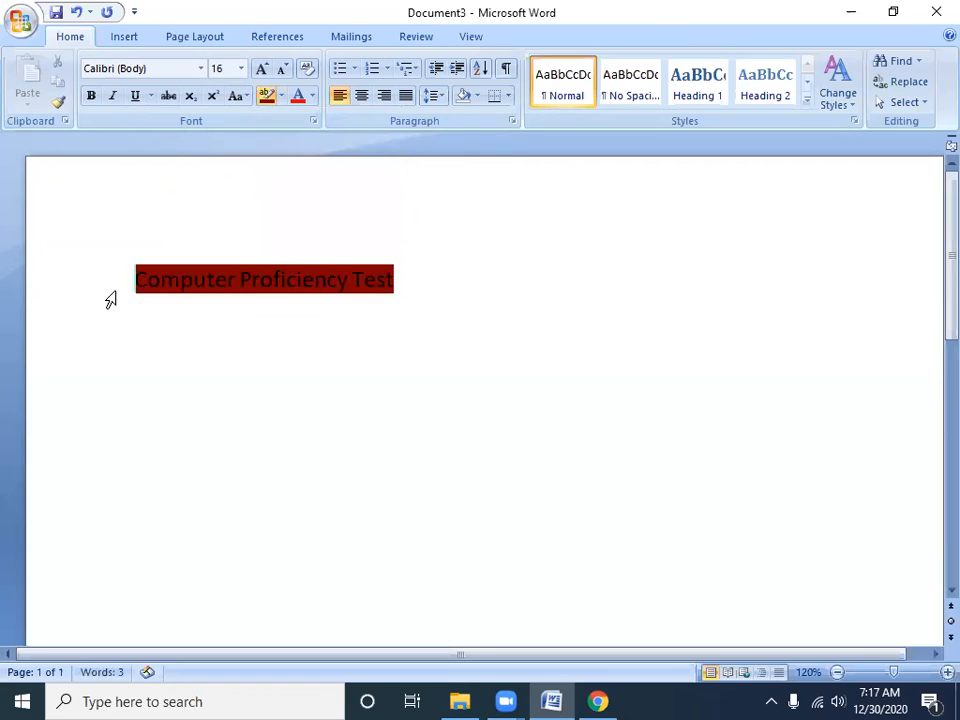
{"action": "triple_click", "coordinate": [408, 309]}
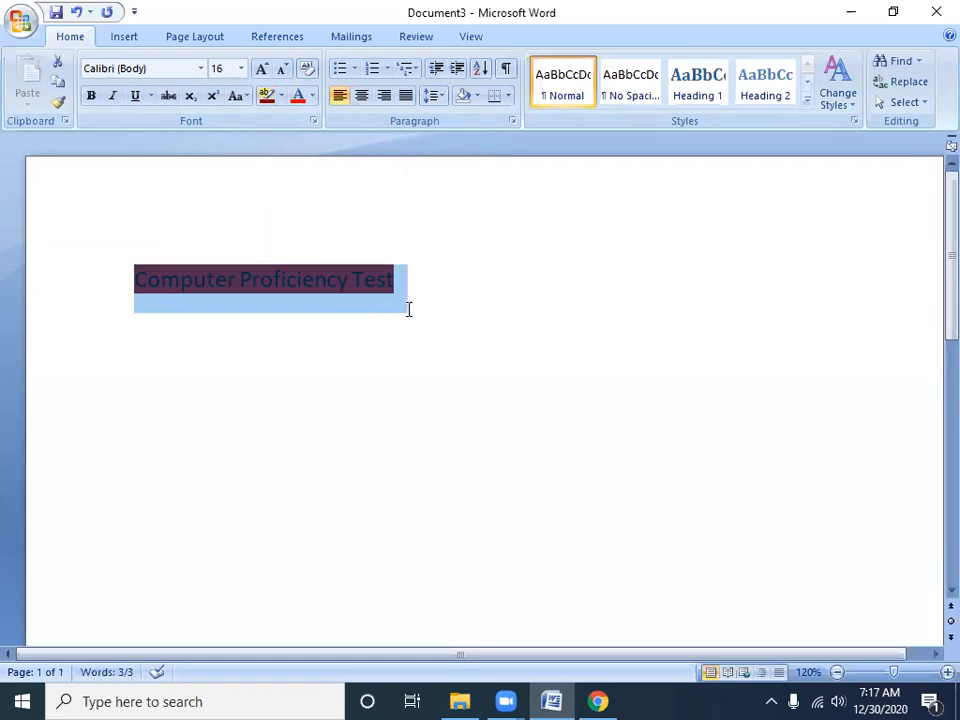
{"action": "left_click", "coordinate": [281, 95]}
{"action": "left_click", "coordinate": [356, 150]}
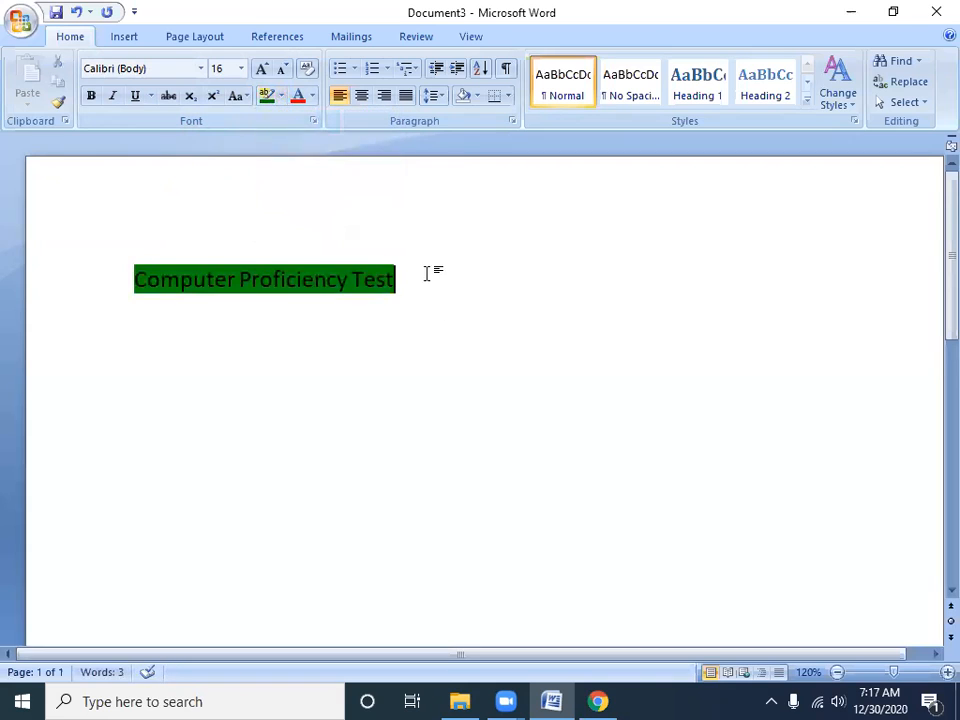
Set the font color of the "Computer Proficiency Test" line to the standard Red
{"action": "left_click_drag", "start_coordinate": [429, 272], "coordinate": [135, 268]}
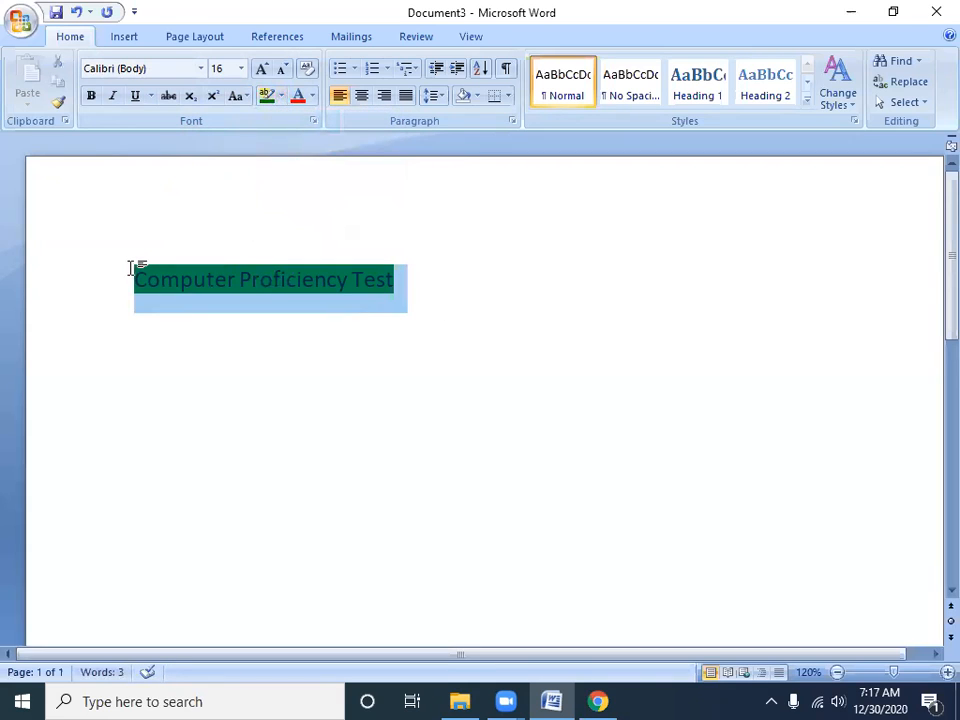
{"action": "left_click", "coordinate": [313, 99]}
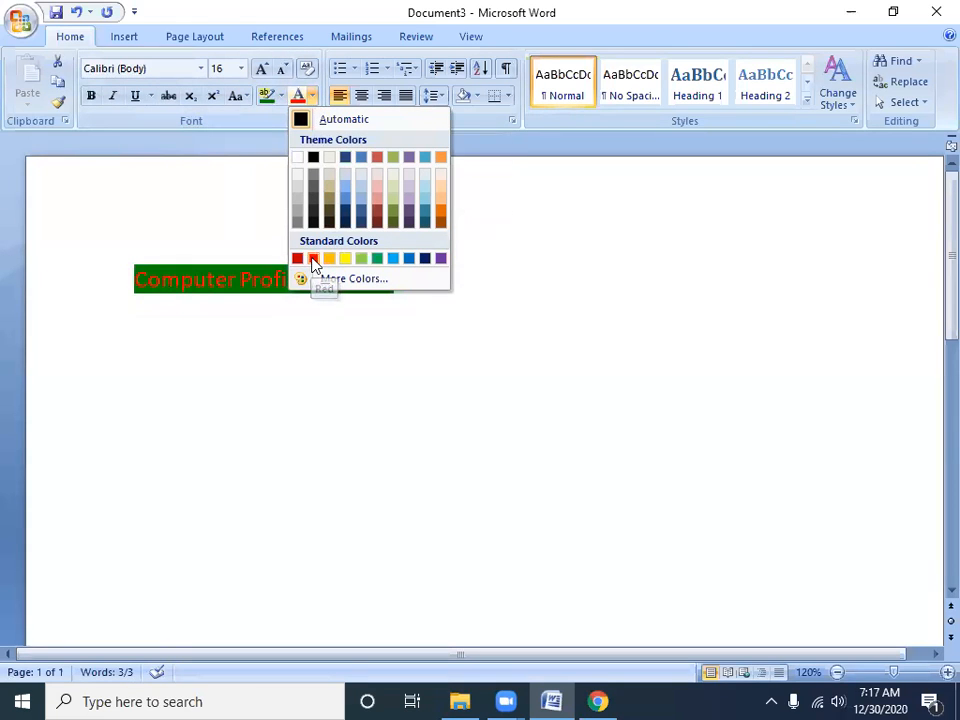
{"action": "left_click", "coordinate": [313, 259]}
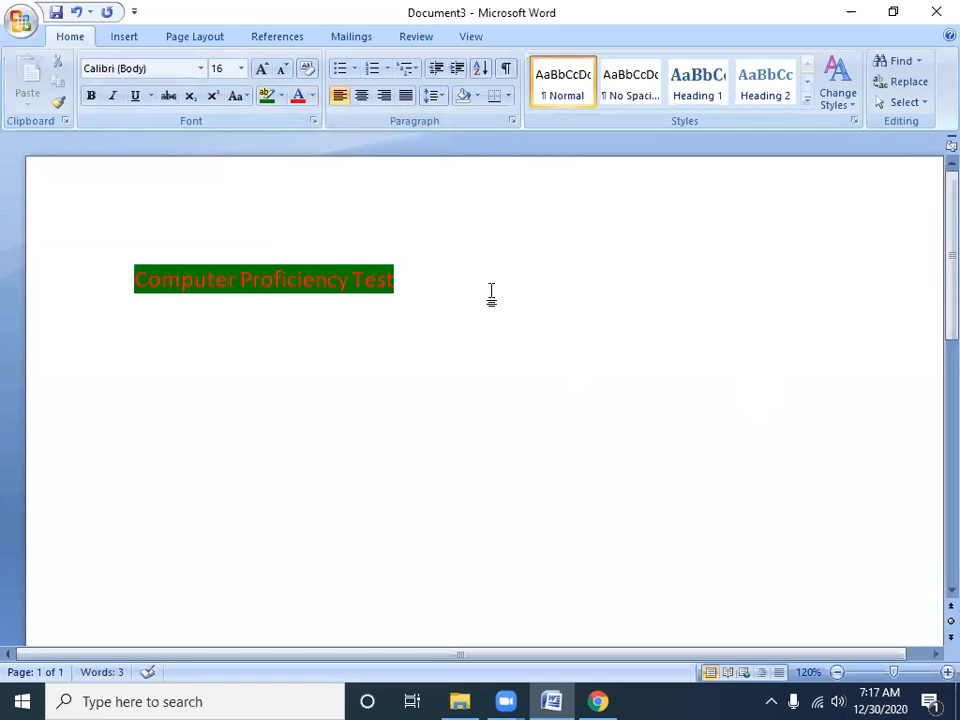
Grow the font size of the whole "Computer Proficiency Test" line to 22 and shrink it back to 16
{"action": "left_click_drag", "start_coordinate": [315, 300], "coordinate": [92, 306]}
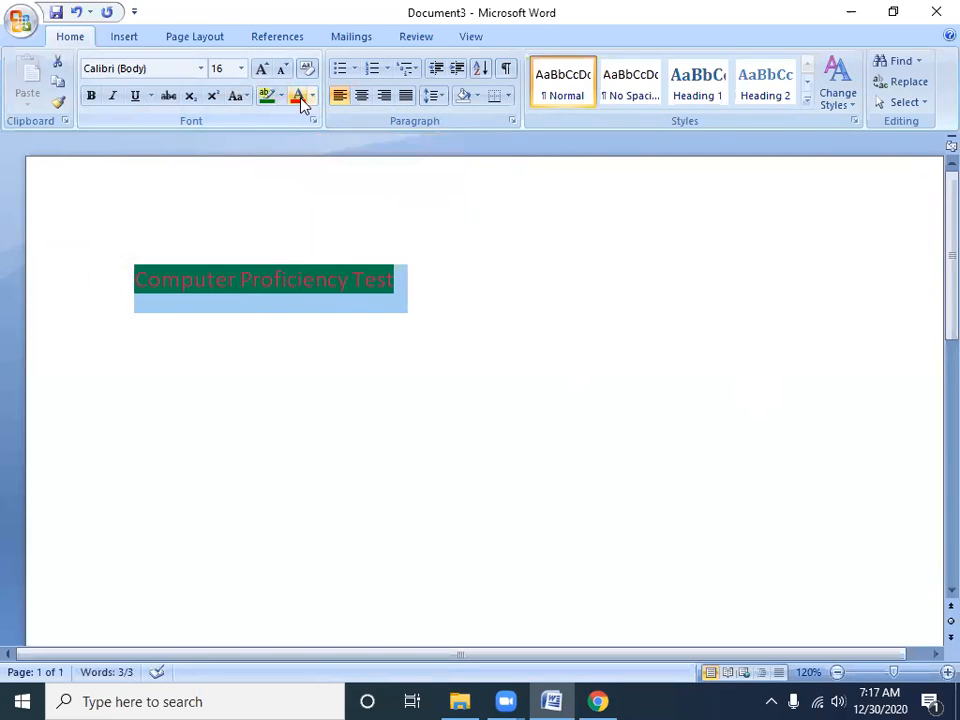
{"action": "left_click", "coordinate": [126, 73]}
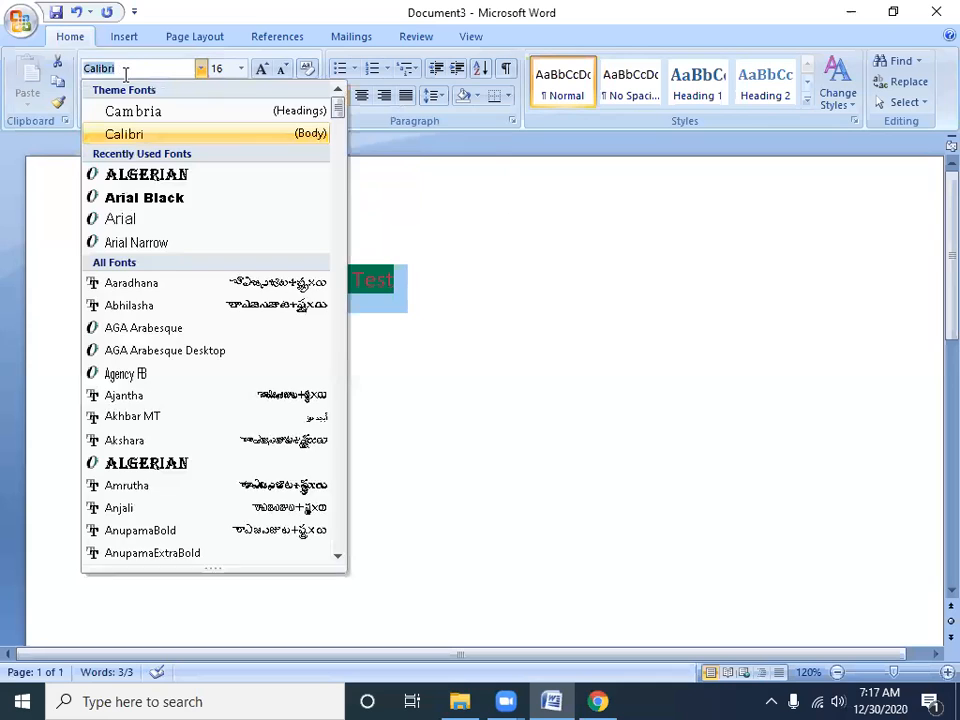
{"action": "left_click", "coordinate": [259, 70]}
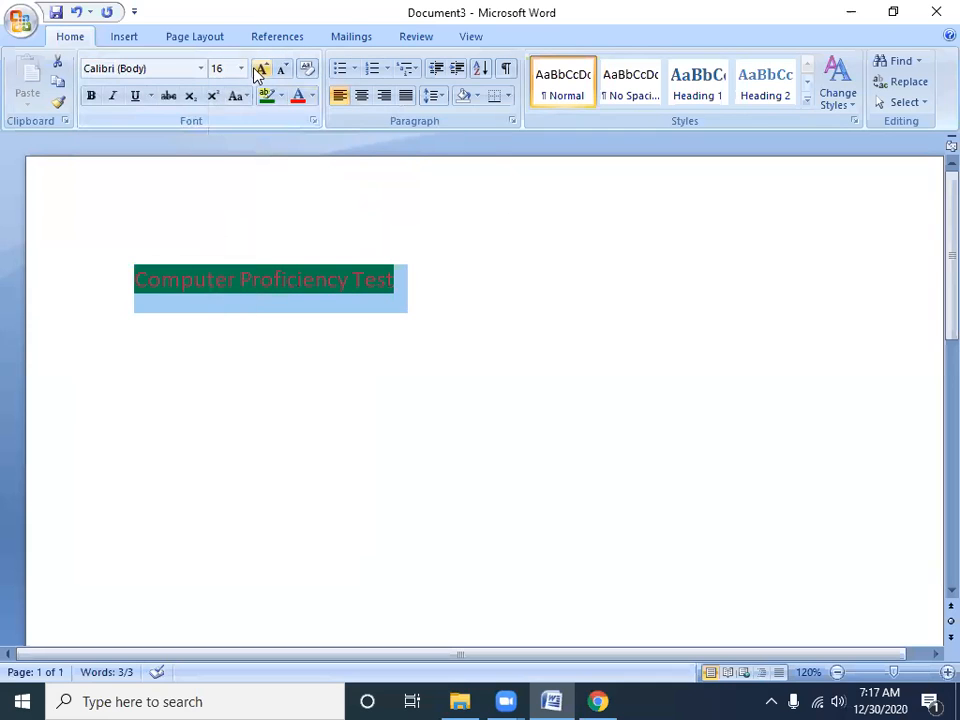
{"action": "left_click", "coordinate": [261, 70]}
{"action": "left_click", "coordinate": [261, 70]}
{"action": "left_click", "coordinate": [261, 70]}
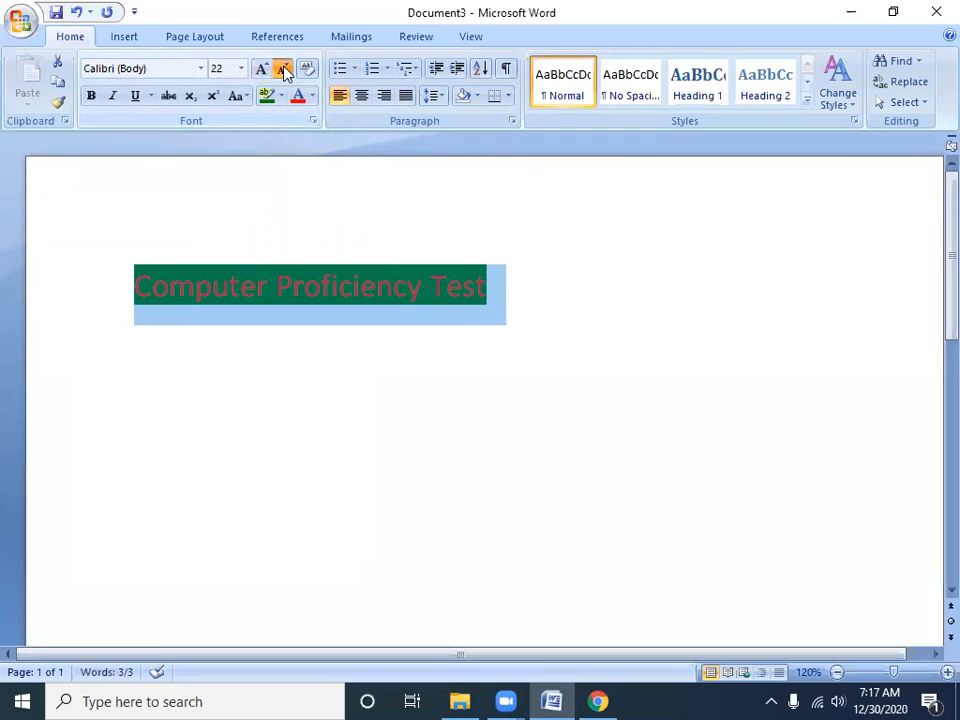
{"action": "left_click", "coordinate": [281, 69]}
{"action": "left_click", "coordinate": [281, 69]}
{"action": "left_click", "coordinate": [281, 69]}
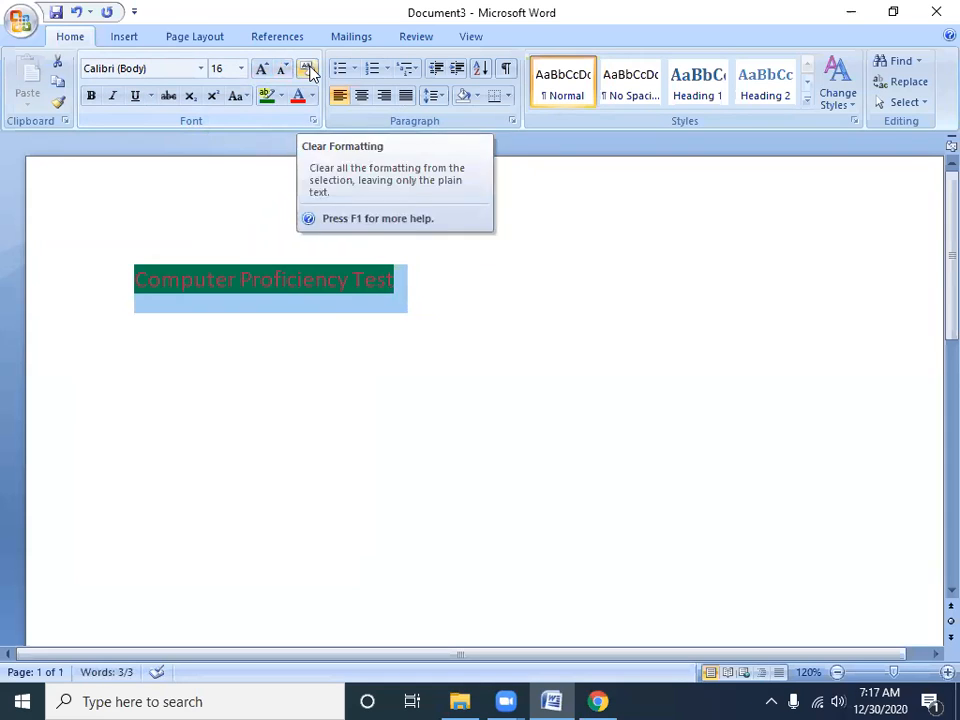
Clear the selected line's formatting and apply bold, italic, underline and strikethrough to it
{"action": "left_click", "coordinate": [307, 69]}
{"action": "left_click", "coordinate": [91, 96]}
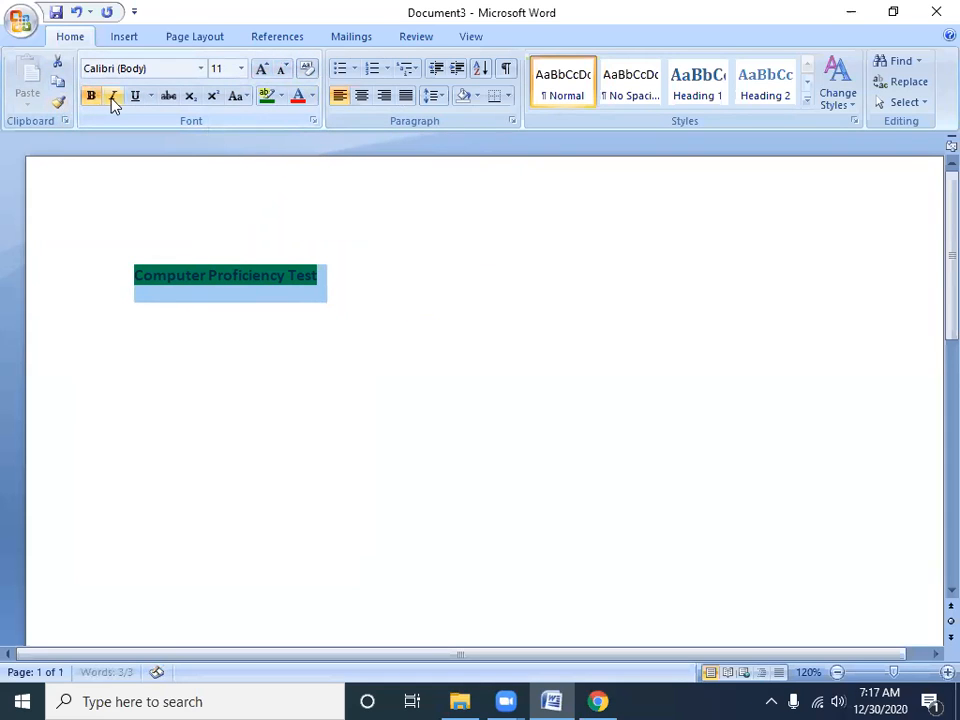
{"action": "left_click", "coordinate": [114, 97]}
{"action": "left_click", "coordinate": [136, 97]}
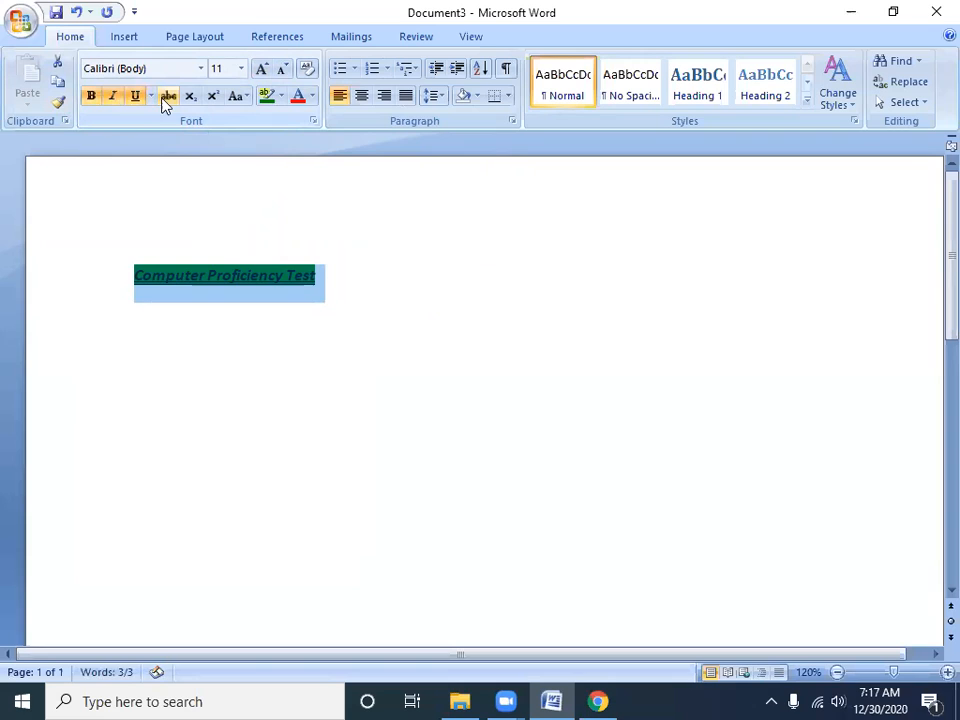
{"action": "left_click", "coordinate": [168, 97]}
Cycle the selected line through UPPERCASE, lowercase, Sentence case and Capitalize Each Word
{"action": "left_click", "coordinate": [236, 97]}
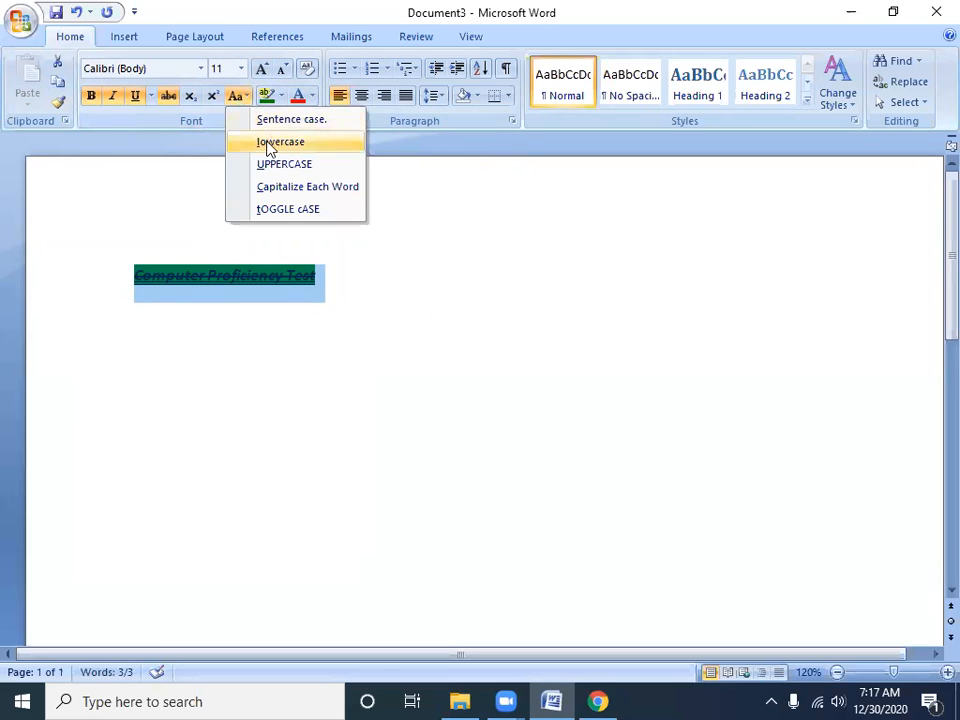
{"action": "left_click", "coordinate": [269, 170]}
{"action": "left_click", "coordinate": [240, 97]}
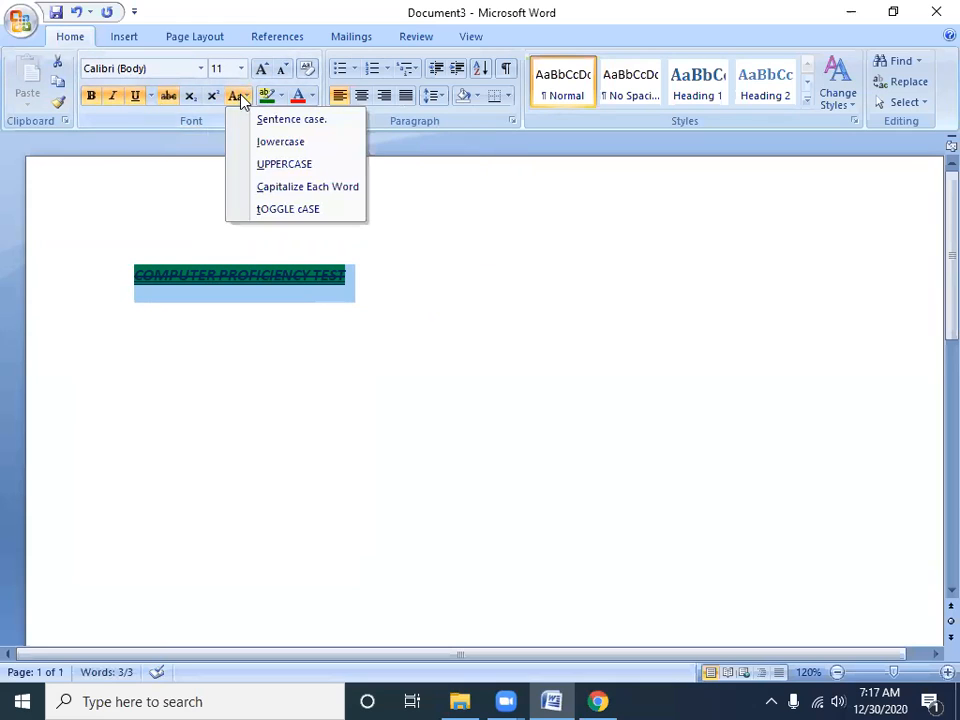
{"action": "left_click", "coordinate": [262, 146]}
{"action": "left_click", "coordinate": [239, 98]}
{"action": "left_click", "coordinate": [258, 119]}
{"action": "left_click", "coordinate": [236, 97]}
{"action": "left_click", "coordinate": [275, 188]}
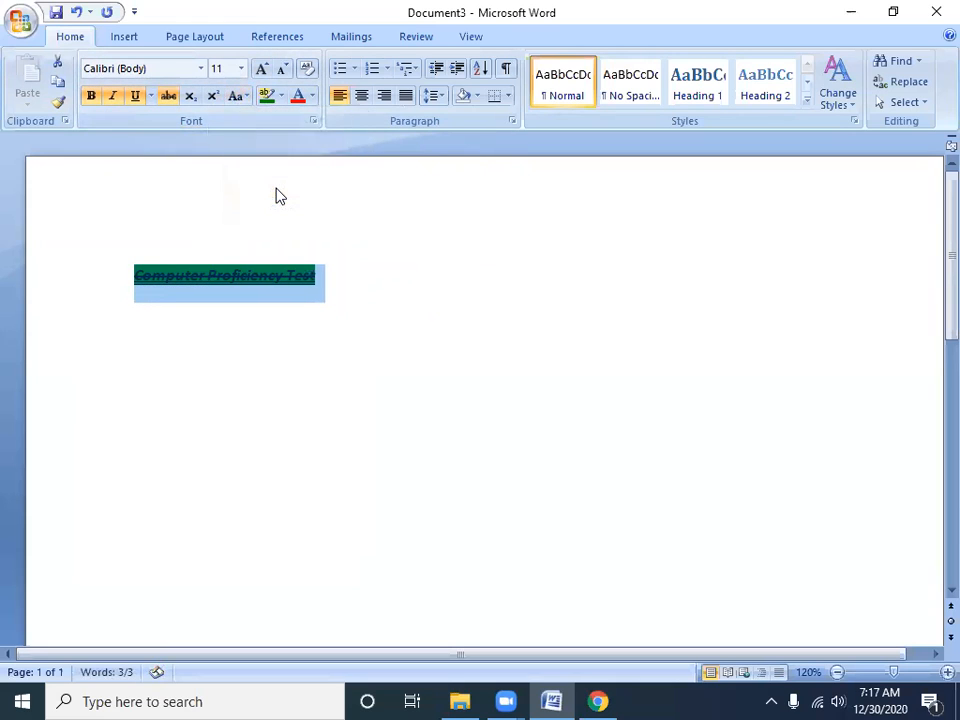
Highlight the selected line in bright green and color its text red
{"action": "left_click", "coordinate": [283, 99]}
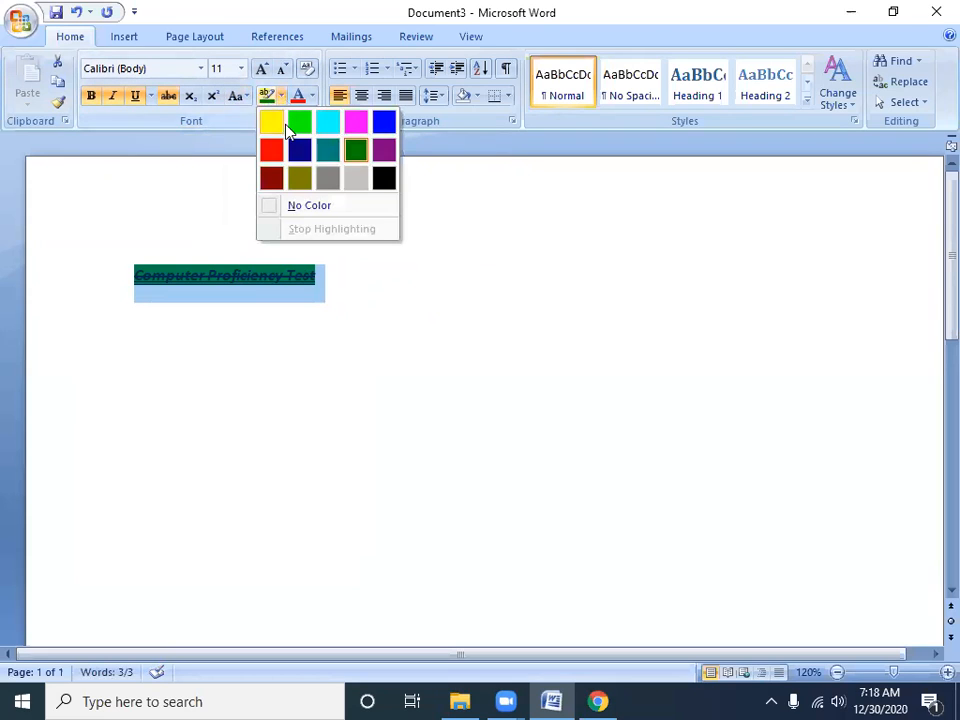
{"action": "left_click", "coordinate": [300, 130]}
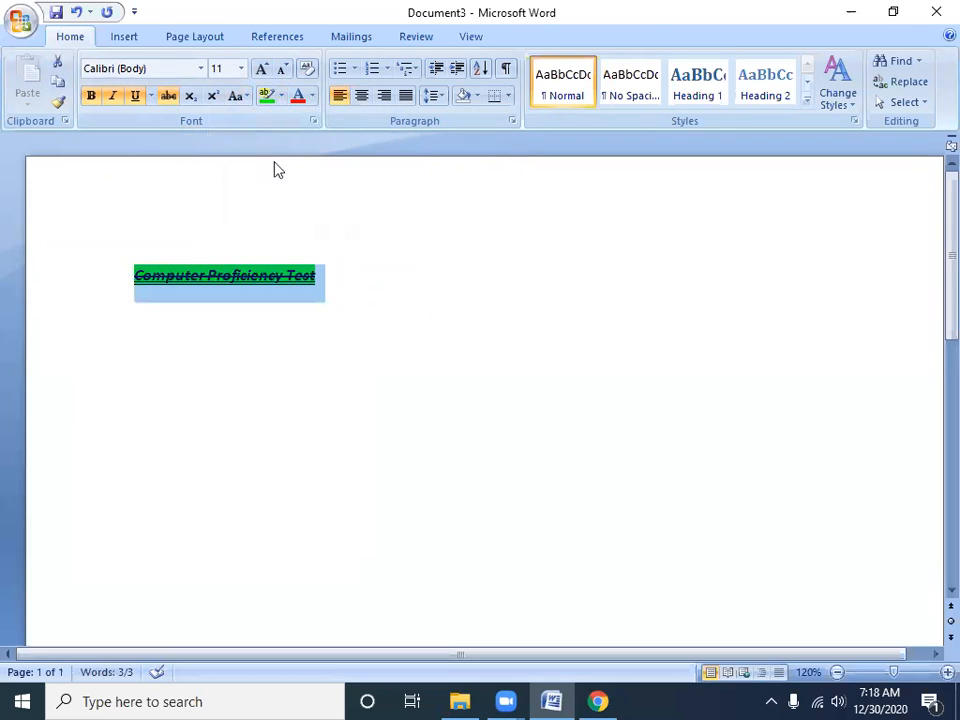
{"action": "left_click", "coordinate": [303, 95]}
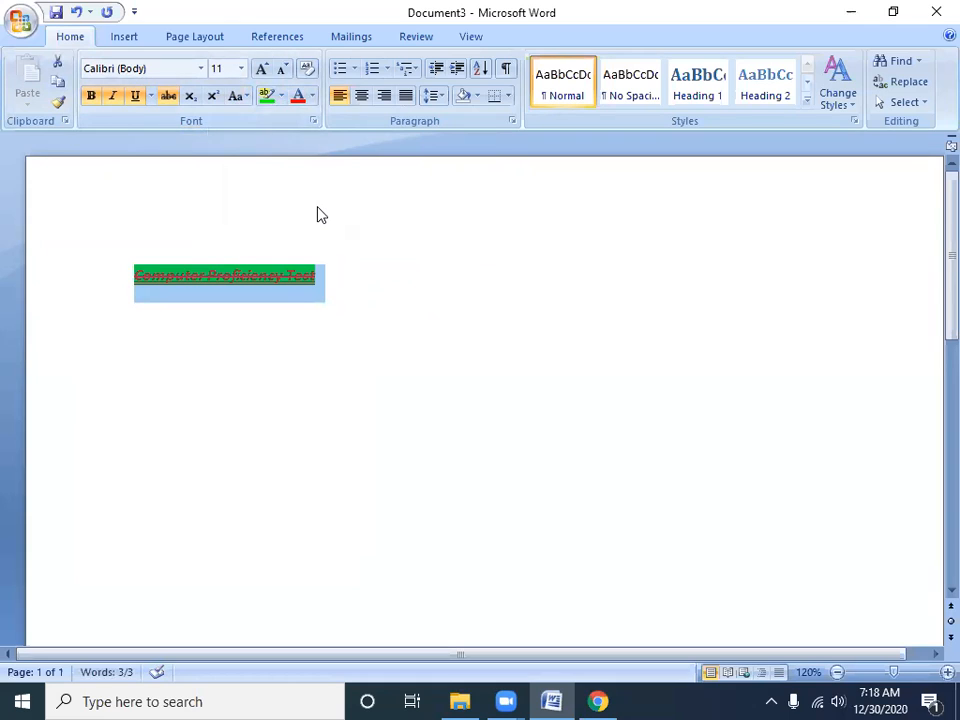
Remove bold, italic, underline and strikethrough from the selected line
{"action": "left_click", "coordinate": [92, 97]}
{"action": "left_click", "coordinate": [112, 97]}
{"action": "left_click", "coordinate": [134, 97]}
{"action": "left_click", "coordinate": [168, 96]}
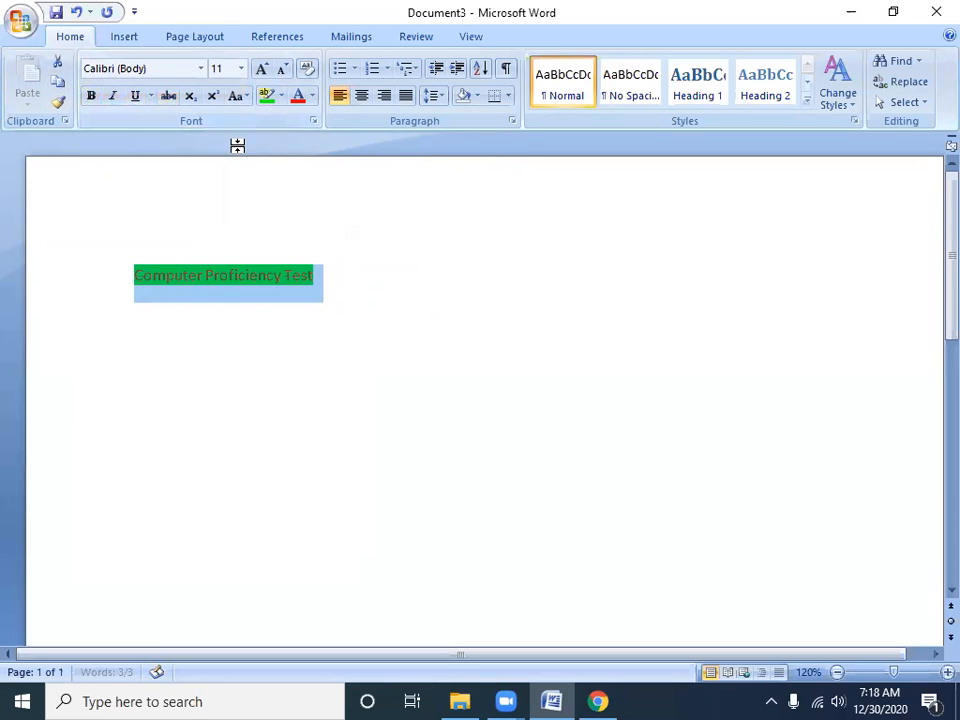
Remove the highlight from "Computer Proficiency Test" with No Color and set its font color to Automatic
{"action": "left_click", "coordinate": [281, 96]}
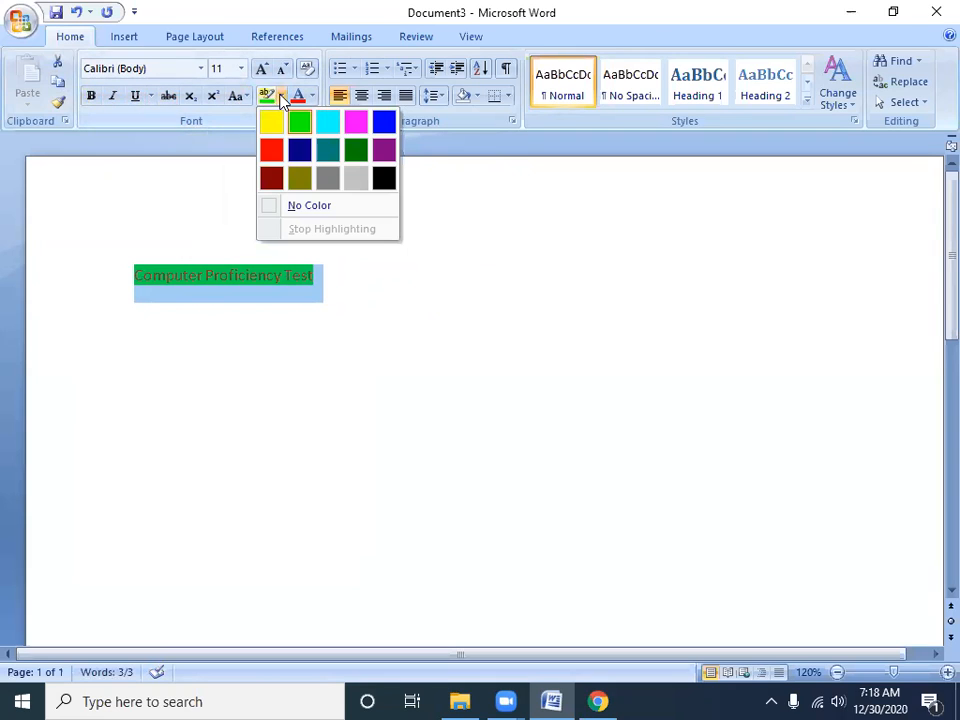
{"action": "left_click", "coordinate": [330, 208]}
{"action": "left_click_drag", "start_coordinate": [334, 268], "coordinate": [150, 276]}
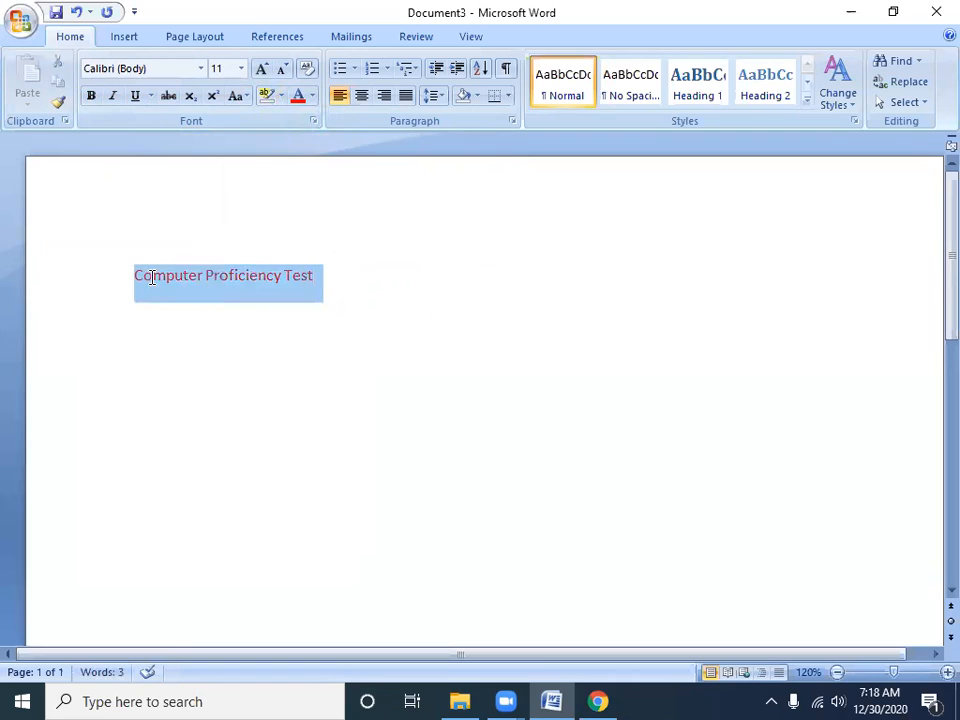
{"action": "left_click", "coordinate": [281, 96]}
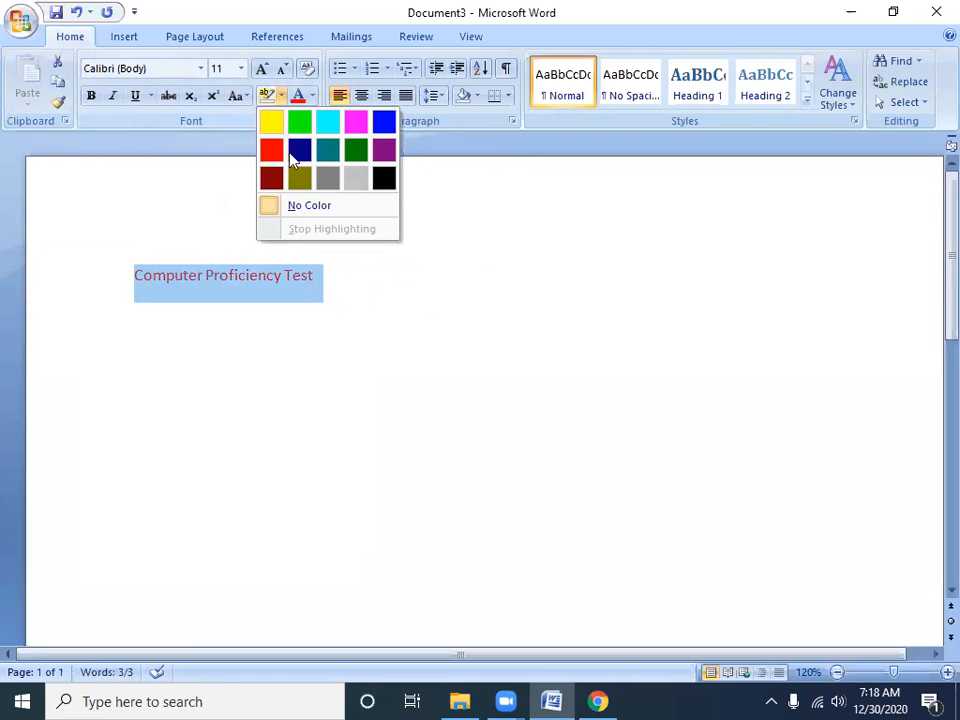
{"action": "left_click", "coordinate": [313, 95]}
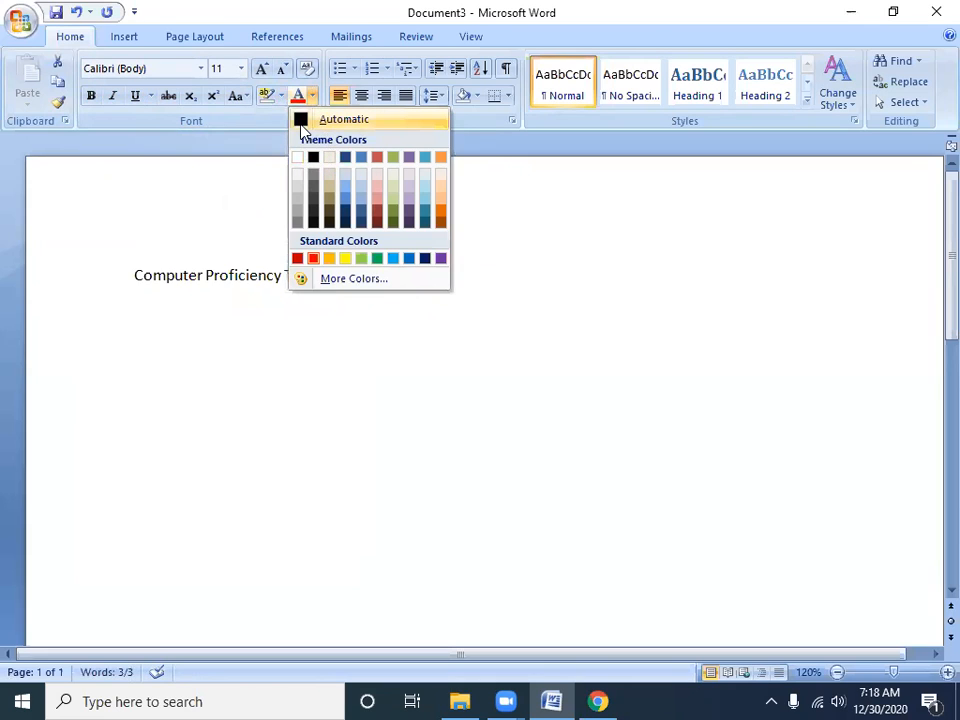
{"action": "left_click", "coordinate": [301, 123]}
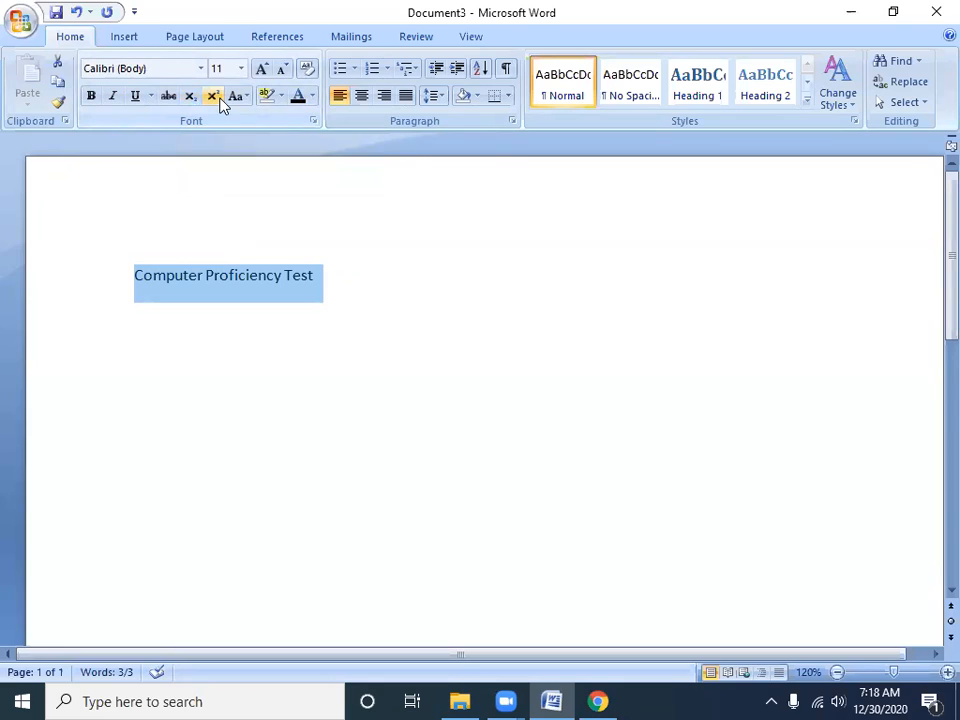
Replace the "Computer Proficiency Test" line with the text "H2O" at font size 20
{"action": "key", "text": "Delete"}
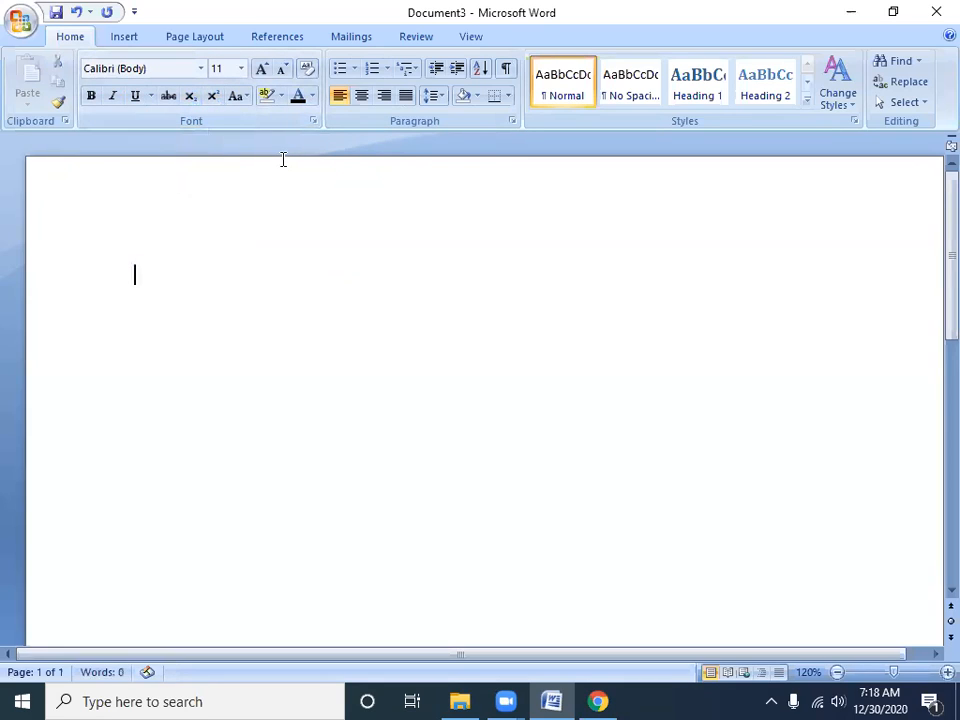
{"action": "key", "text": "ctrl+shift+period"}
{"action": "key", "text": "ctrl+shift+period"}
{"action": "key", "text": "ctrl+shift+period"}
{"action": "key", "text": "ctrl+shift+period"}
{"action": "key", "text": "ctrl+shift+period"}
{"action": "key", "text": "Right"}
{"action": "type", "text": "H20"}
{"action": "key", "text": "BackSpace"}
{"action": "type", "text": "O"}
Format the 2 in "H2O" as subscript and return to the end of the line
{"action": "key", "text": "Left"}
{"action": "key", "text": "shift+Left"}
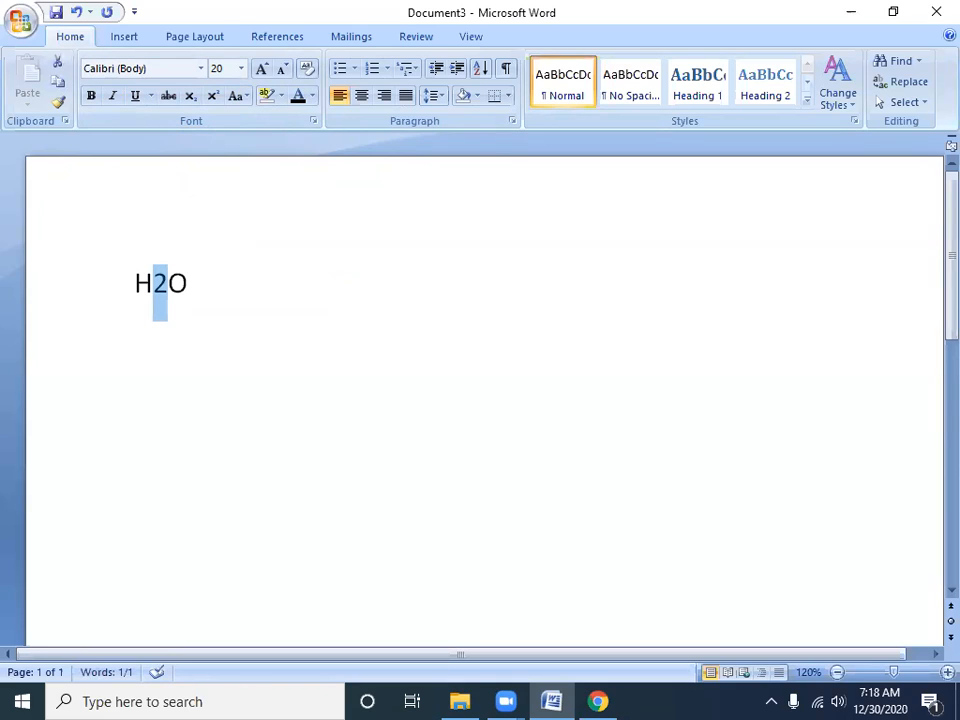
{"action": "key", "text": "Left"}
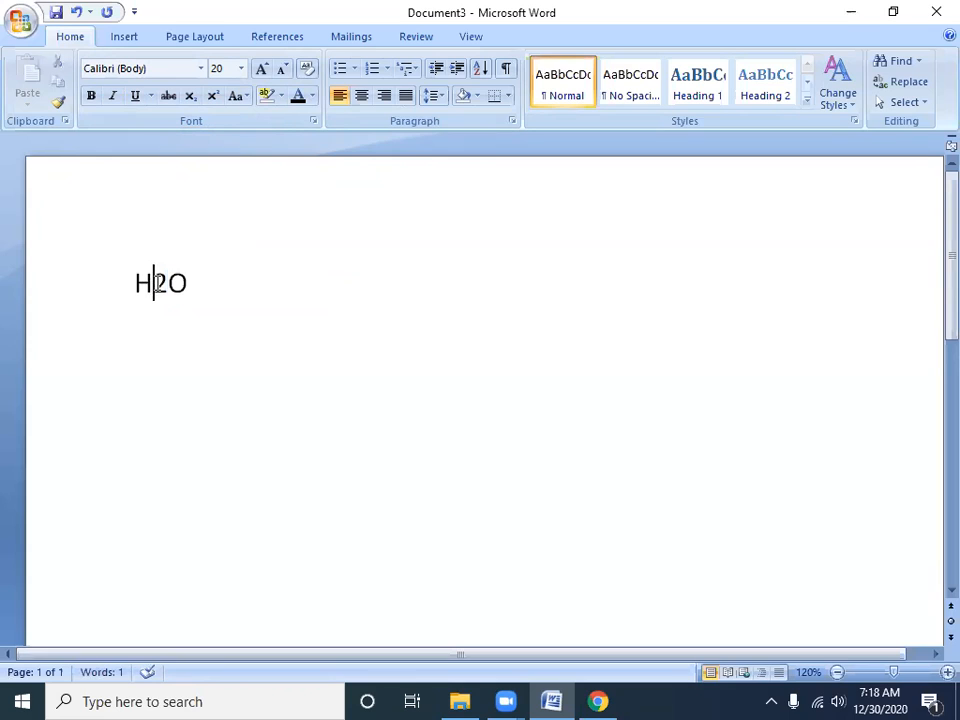
{"action": "left_click_drag", "start_coordinate": [153, 283], "coordinate": [167, 284]}
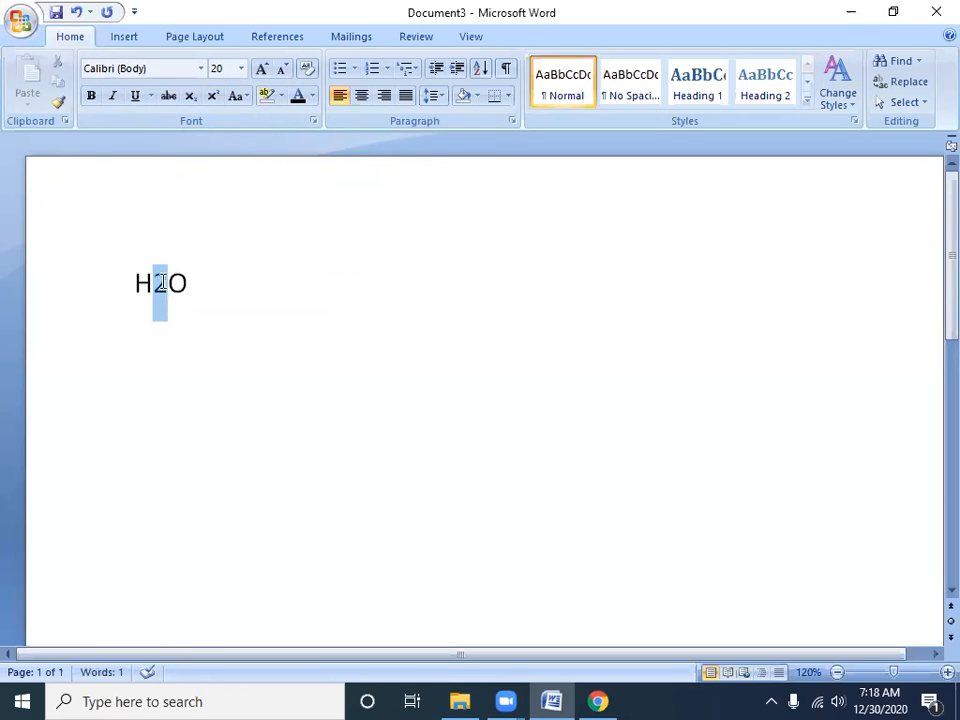
{"action": "left_click", "coordinate": [190, 95]}
{"action": "left_click", "coordinate": [272, 378]}
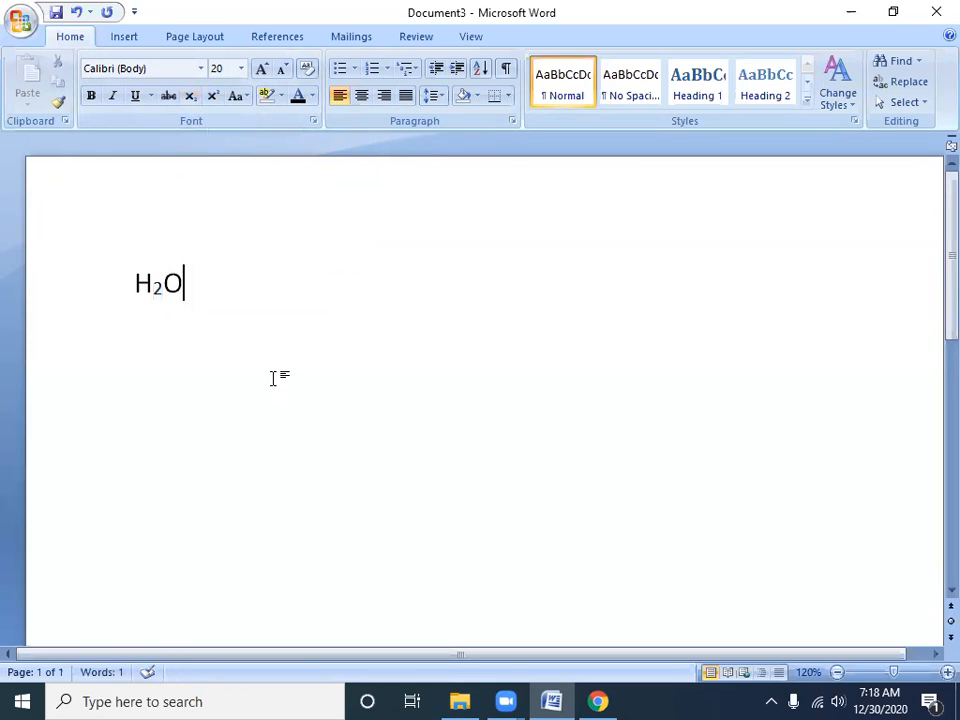
Finish the H2O line with a period, and add "A2" on a new line with its 2 as superscript
{"action": "type", "text": "."}
{"action": "key", "text": "Return"}
{"action": "type", "text": "A2"}
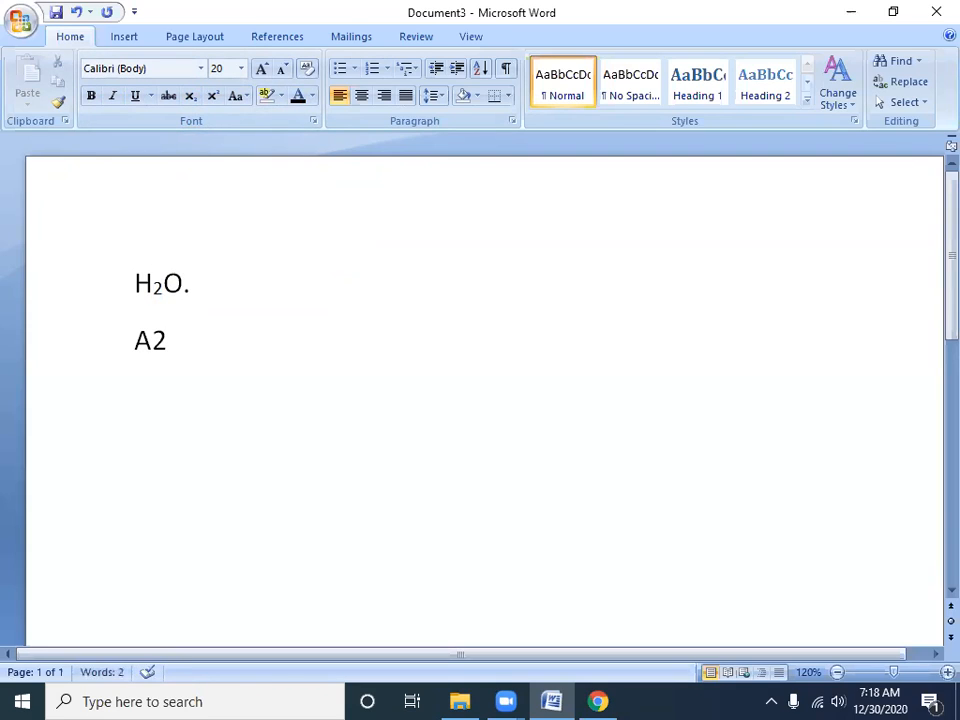
{"action": "key", "text": "shift+Left"}
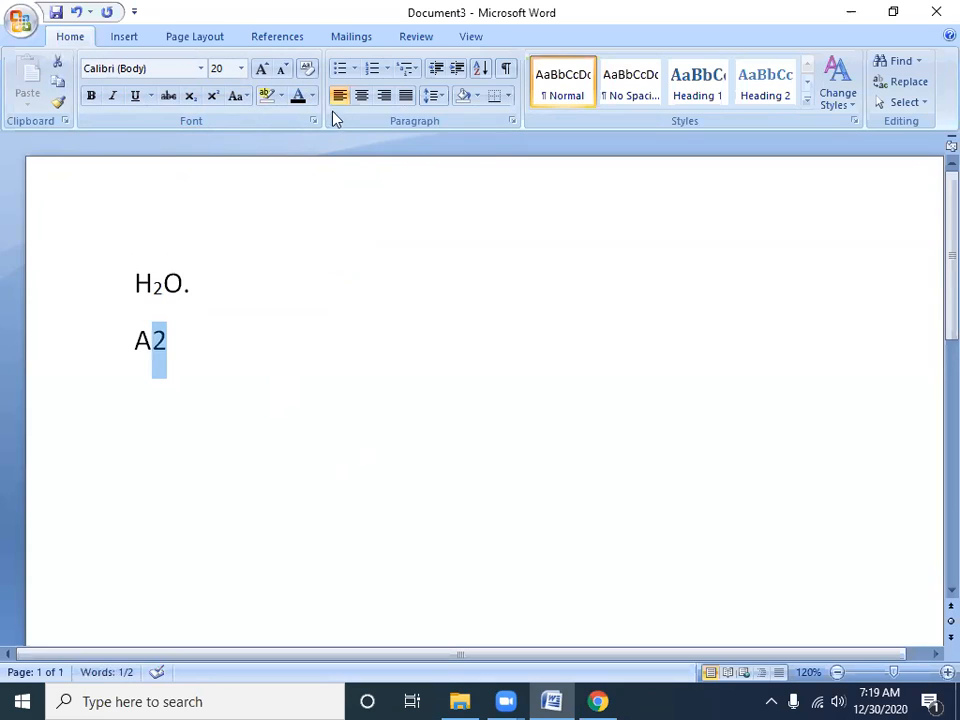
{"action": "left_click", "coordinate": [213, 95]}
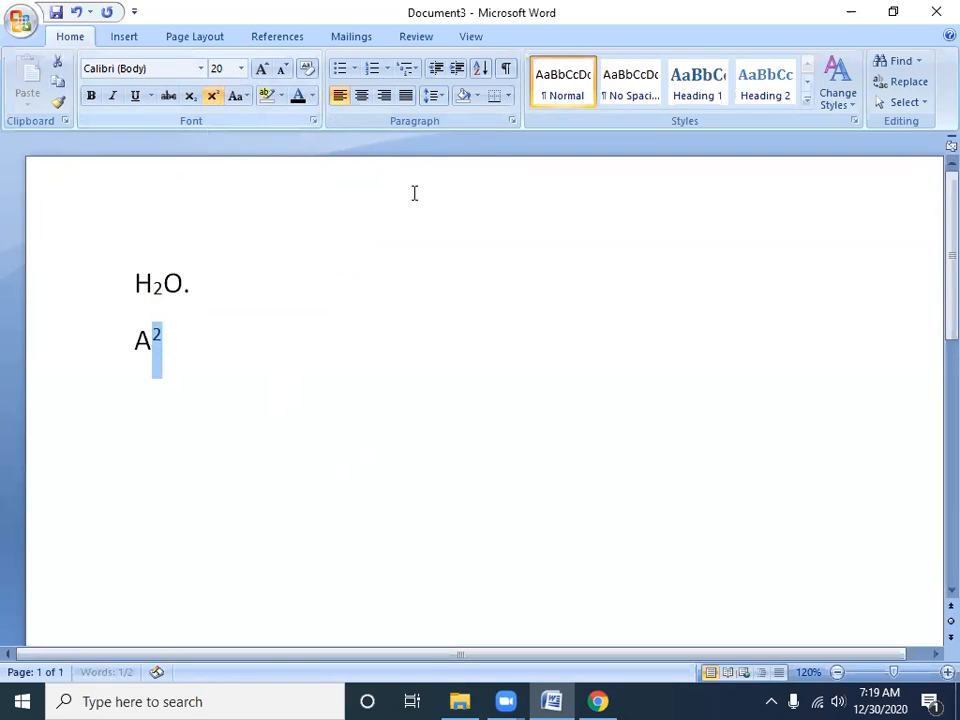
Toggle the subscript on the 2 in "H2O." several times, leaving the digit as normal text
{"action": "left_click", "coordinate": [240, 349]}
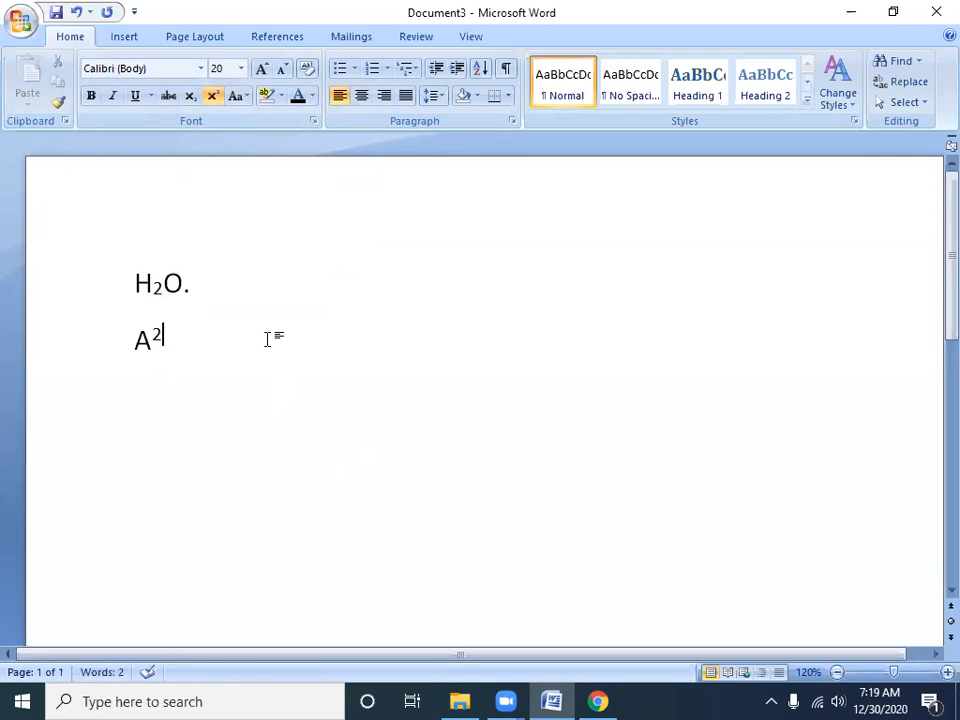
{"action": "left_click_drag", "start_coordinate": [164, 290], "coordinate": [157, 291]}
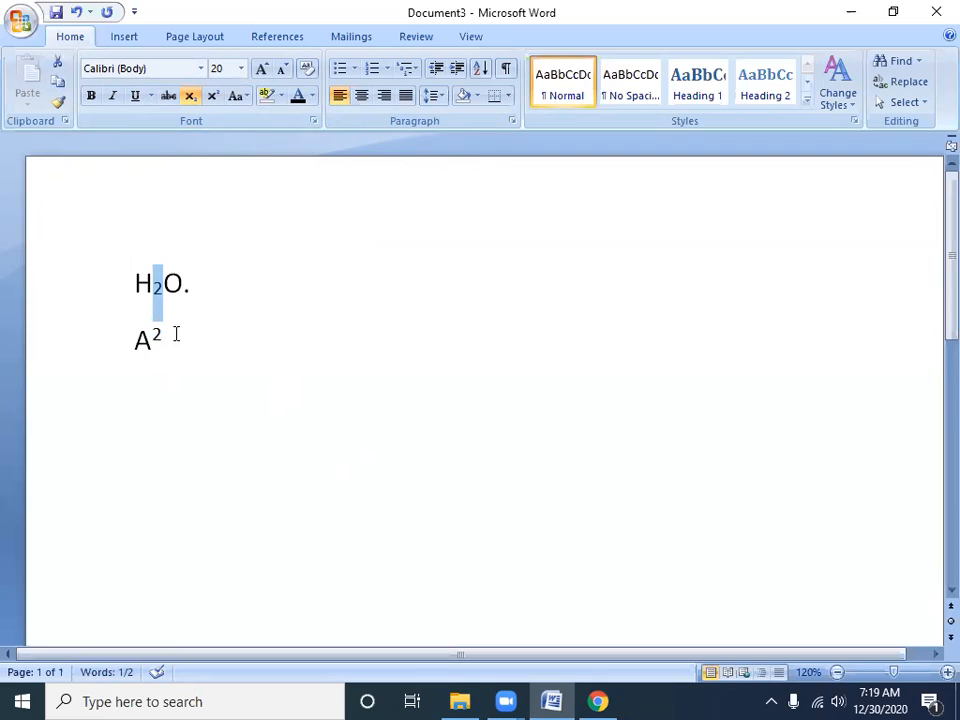
{"action": "left_click", "coordinate": [190, 95]}
{"action": "left_click", "coordinate": [191, 95]}
{"action": "left_click", "coordinate": [191, 95]}
{"action": "left_click", "coordinate": [191, 95]}
{"action": "left_click", "coordinate": [191, 95]}
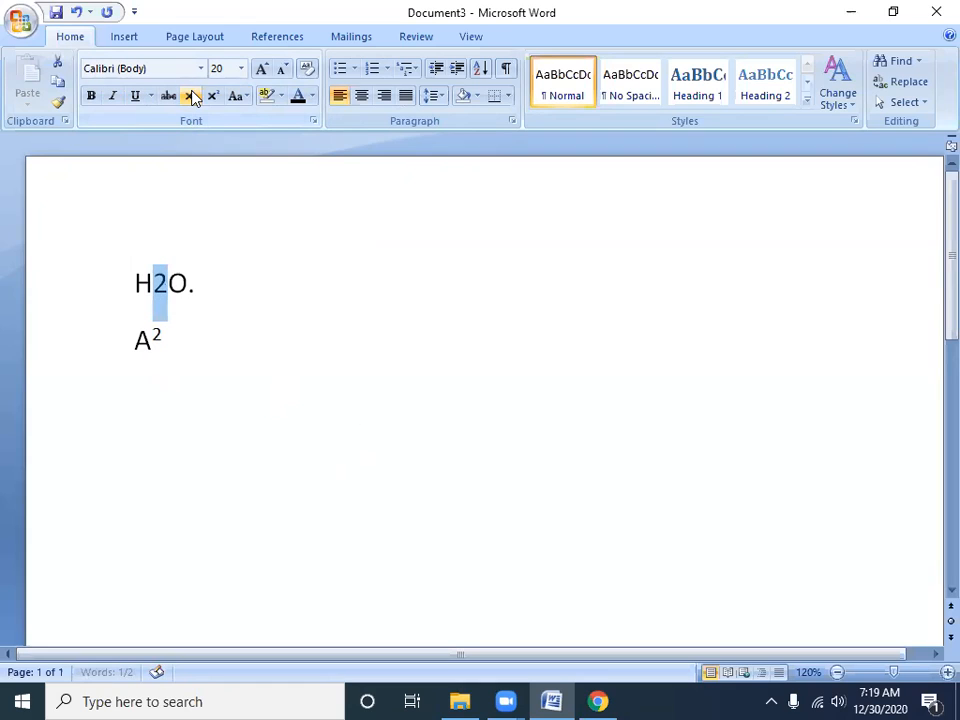
Toggle the superscript on the 2 in "A2" repeatedly, leaving the digit as normal text
{"action": "left_click_drag", "start_coordinate": [151, 340], "coordinate": [165, 340]}
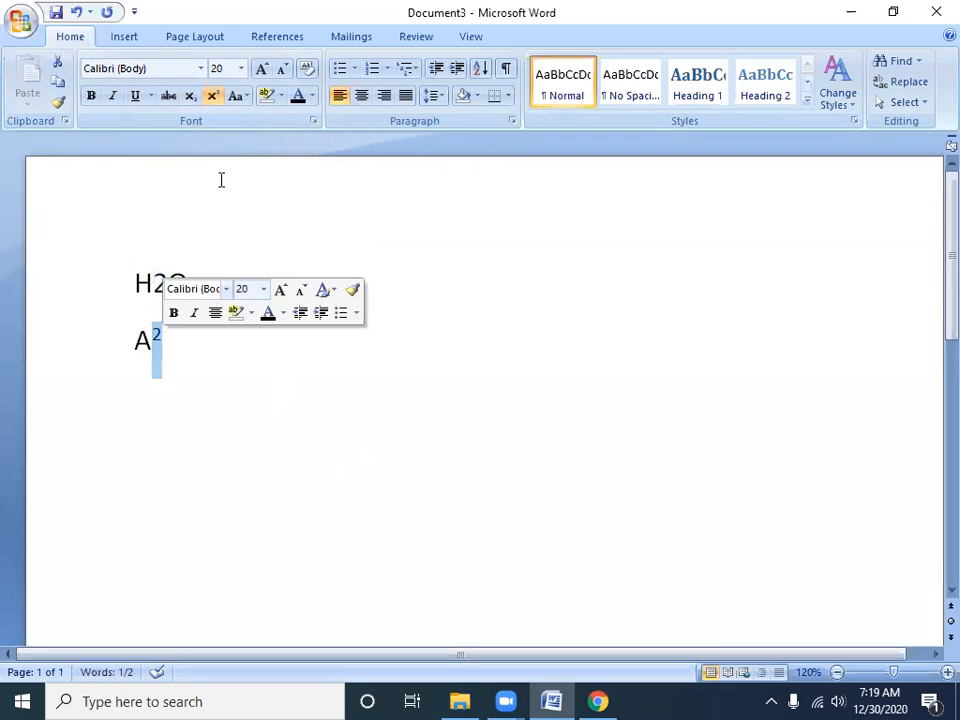
{"action": "left_click", "coordinate": [212, 96]}
{"action": "left_click", "coordinate": [212, 96]}
{"action": "left_click", "coordinate": [212, 96]}
{"action": "left_click", "coordinate": [212, 96]}
{"action": "left_click", "coordinate": [212, 96]}
{"action": "left_click", "coordinate": [212, 96]}
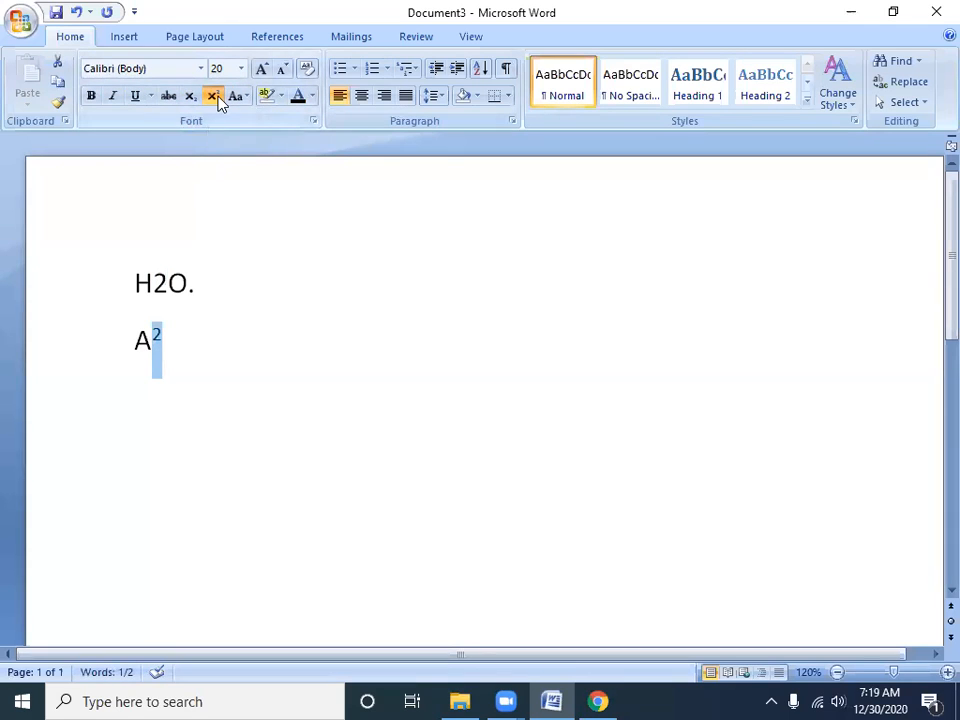
{"action": "left_click", "coordinate": [214, 98]}
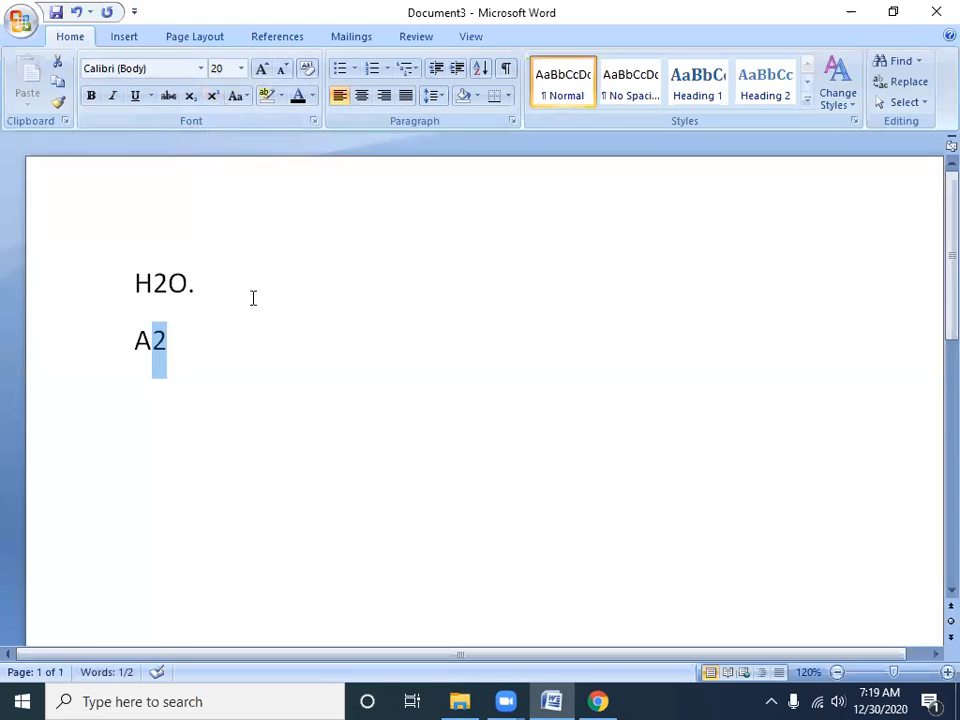
Add a new line below "A2" with the text "Computer Fund"
{"action": "left_click", "coordinate": [281, 400]}
{"action": "key", "text": "Return"}
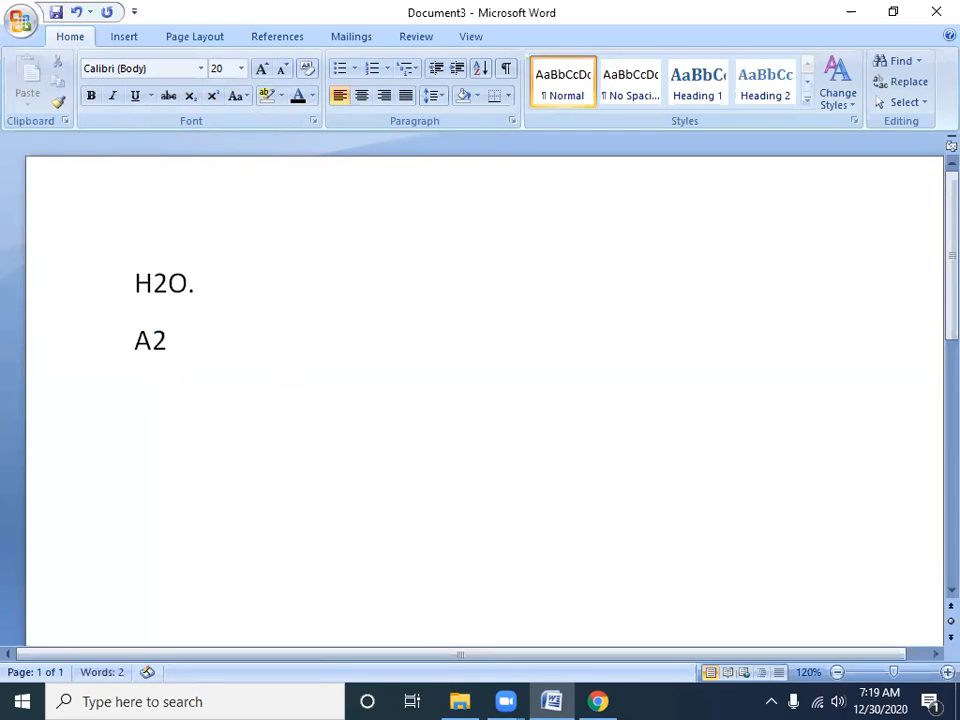
{"action": "type", "text": "cOMPUTER"}
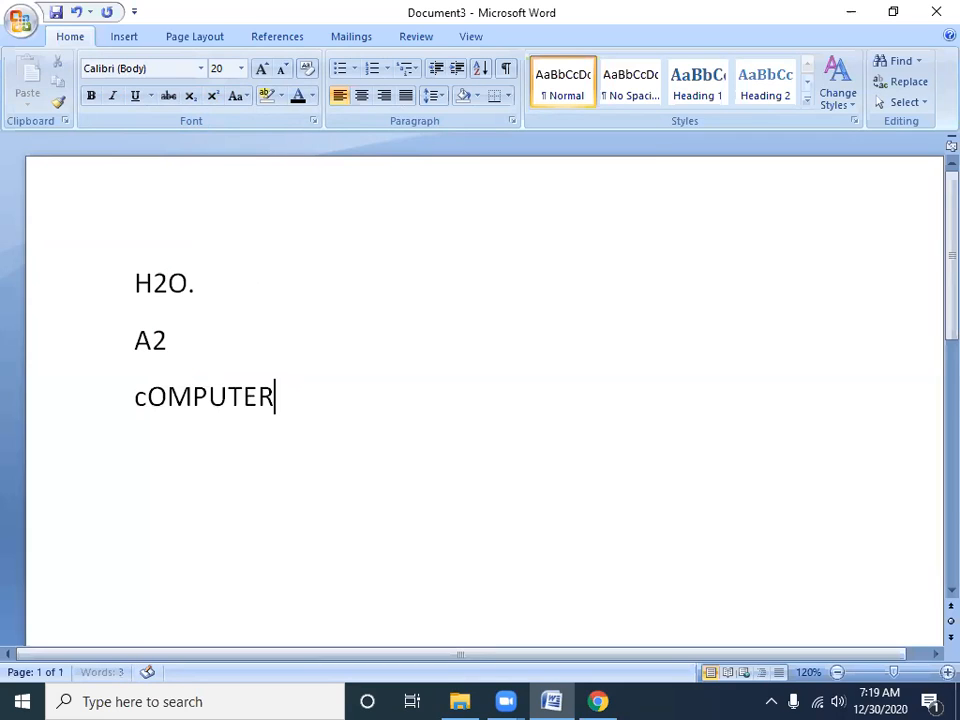
{"action": "type", "text": " Dubn"}
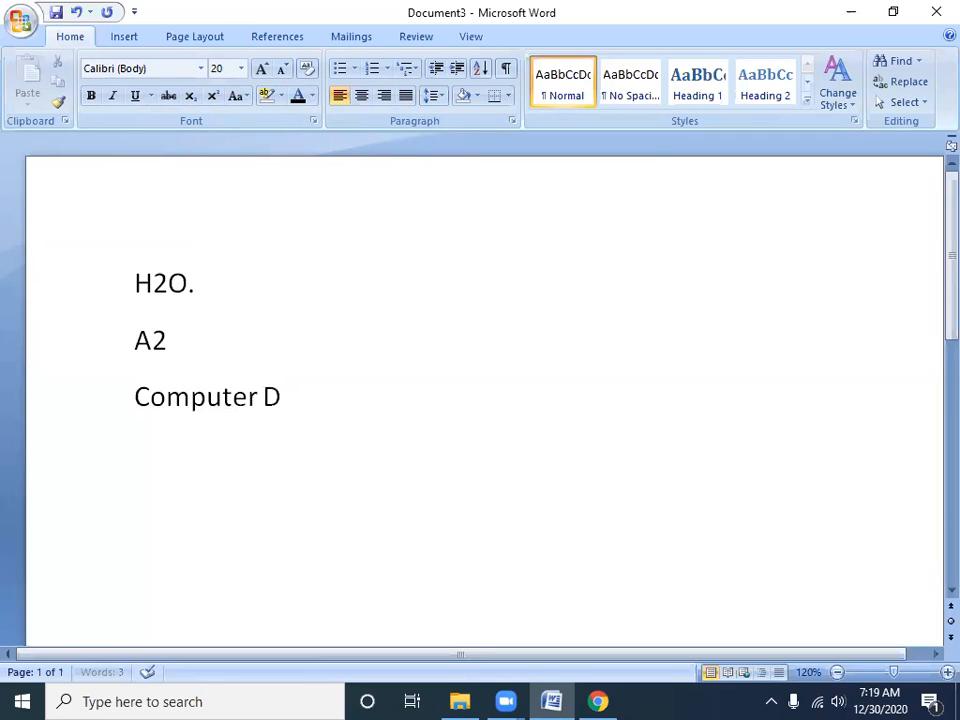
{"action": "key", "text": "BackSpace"}
{"action": "key", "text": "BackSpace"}
{"action": "key", "text": "BackSpace"}
{"action": "key", "text": "BackSpace"}
{"action": "type", "text": "Dund"}
{"action": "key", "text": "BackSpace"}
{"action": "key", "text": "BackSpace"}
{"action": "key", "text": "BackSpace"}
{"action": "key", "text": "BackSpace"}
{"action": "key", "text": "BackSpace"}
{"action": "type", "text": "Fund"}
Format the word "Fund" as superscript and deselect it
{"action": "left_click_drag", "start_coordinate": [324, 397], "coordinate": [284, 398]}
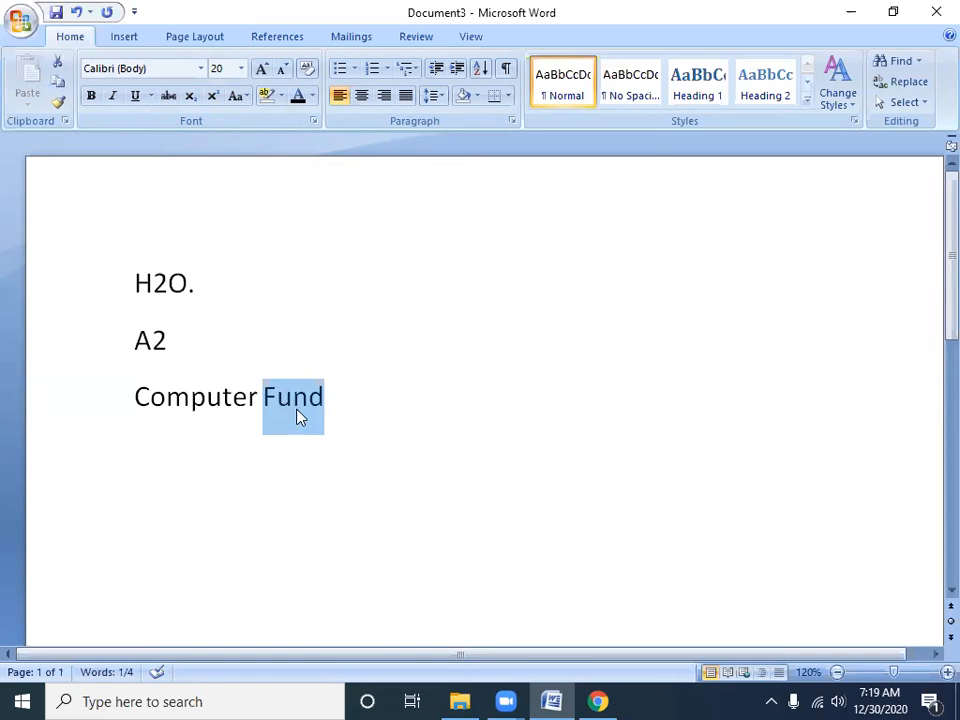
{"action": "left_click", "coordinate": [212, 96]}
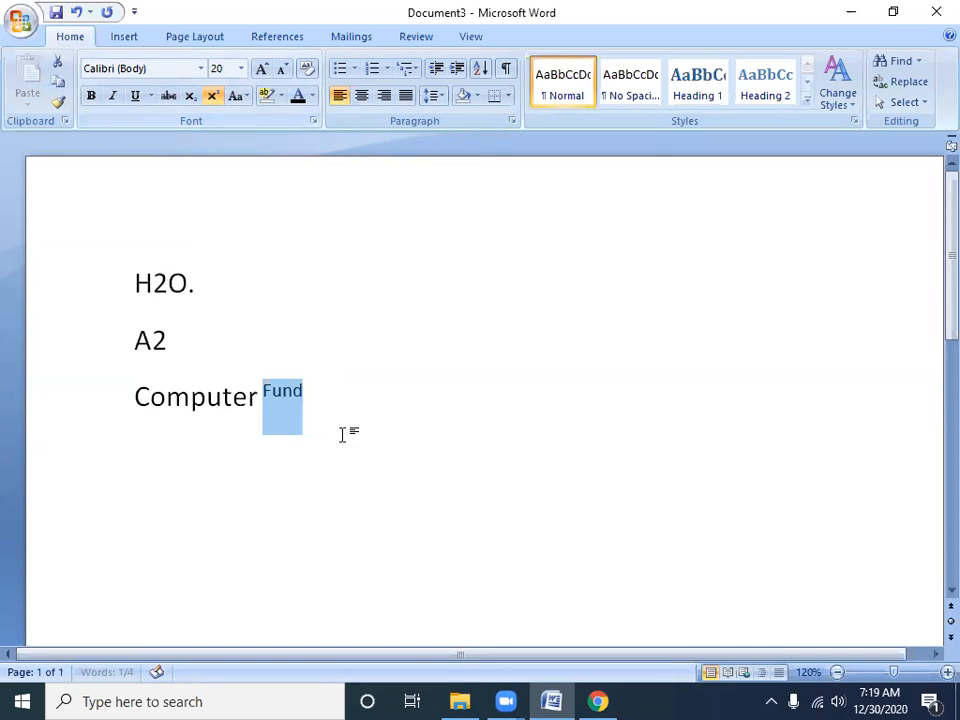
{"action": "left_click", "coordinate": [358, 497]}
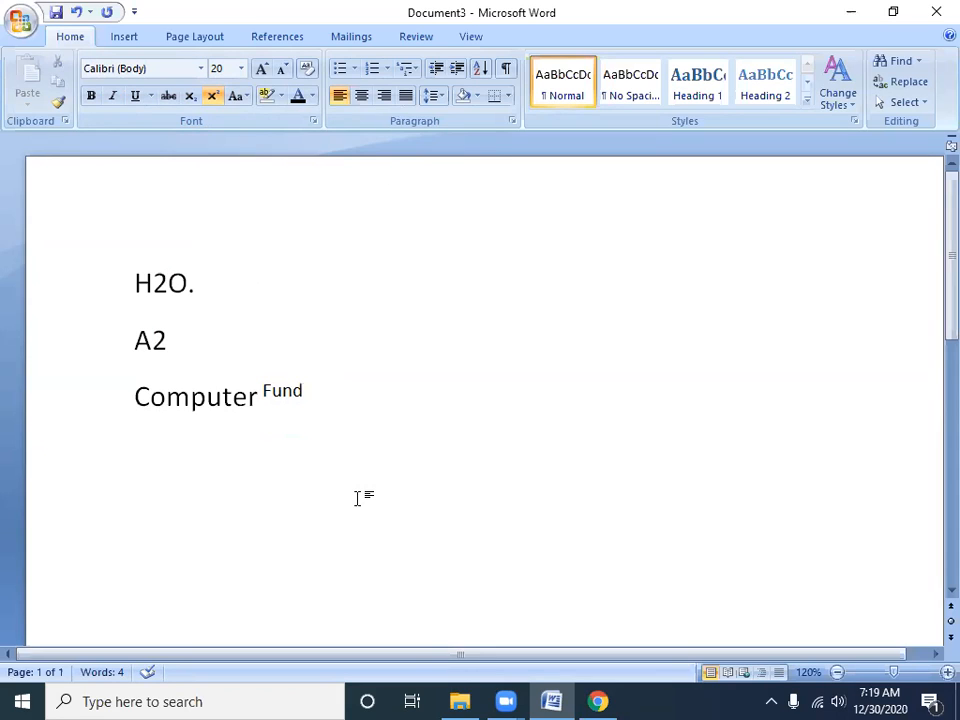
Switch the word "Fund" between subscript and superscript, and return it to normal text
{"action": "key", "text": "ctrl+shift+Left"}
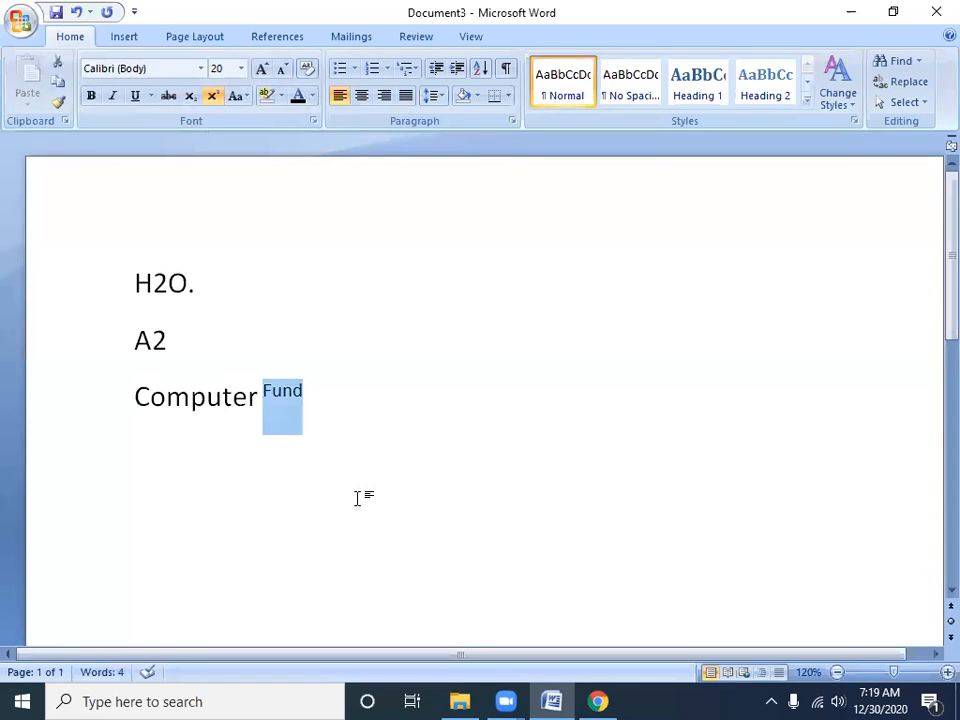
{"action": "key", "text": "ctrl+equal"}
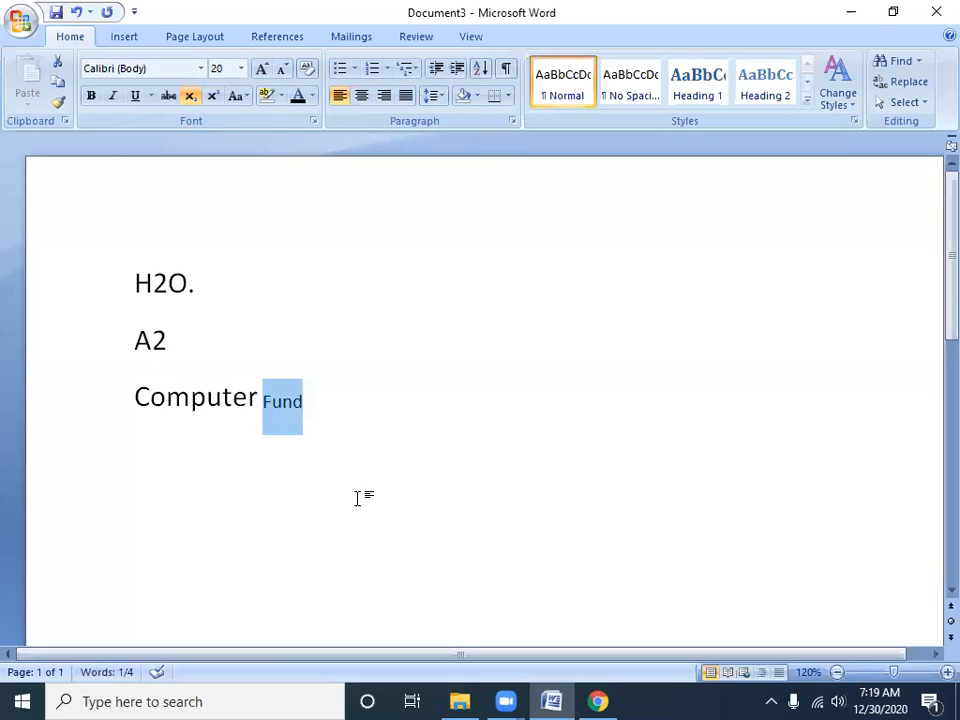
{"action": "key", "text": "ctrl+shift+equal"}
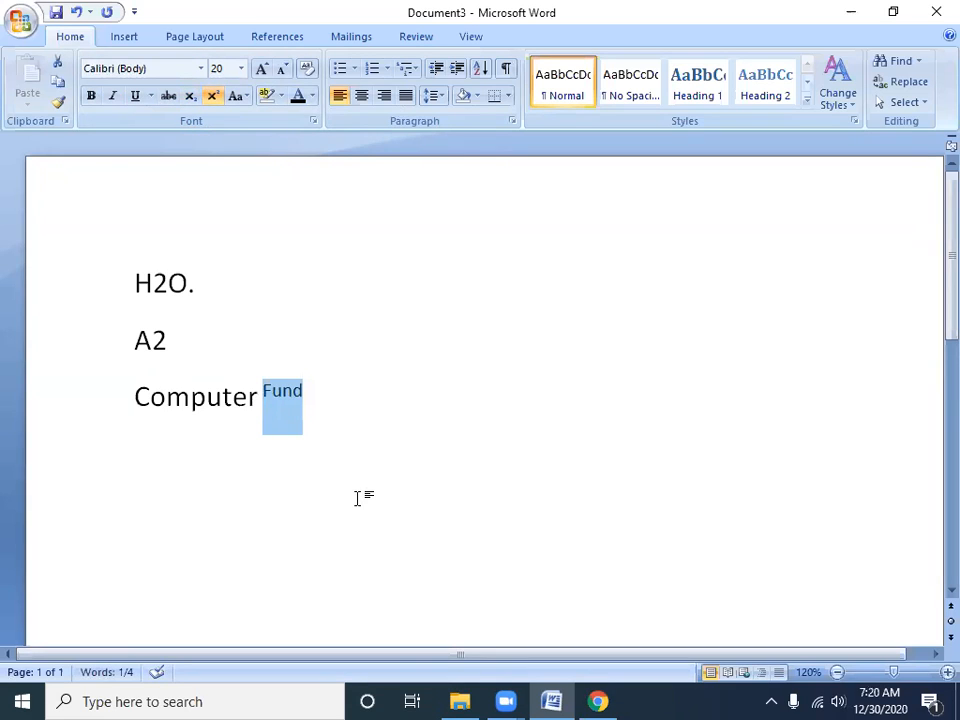
{"action": "key", "text": "ctrl+equal"}
{"action": "key", "text": "ctrl+equal"}
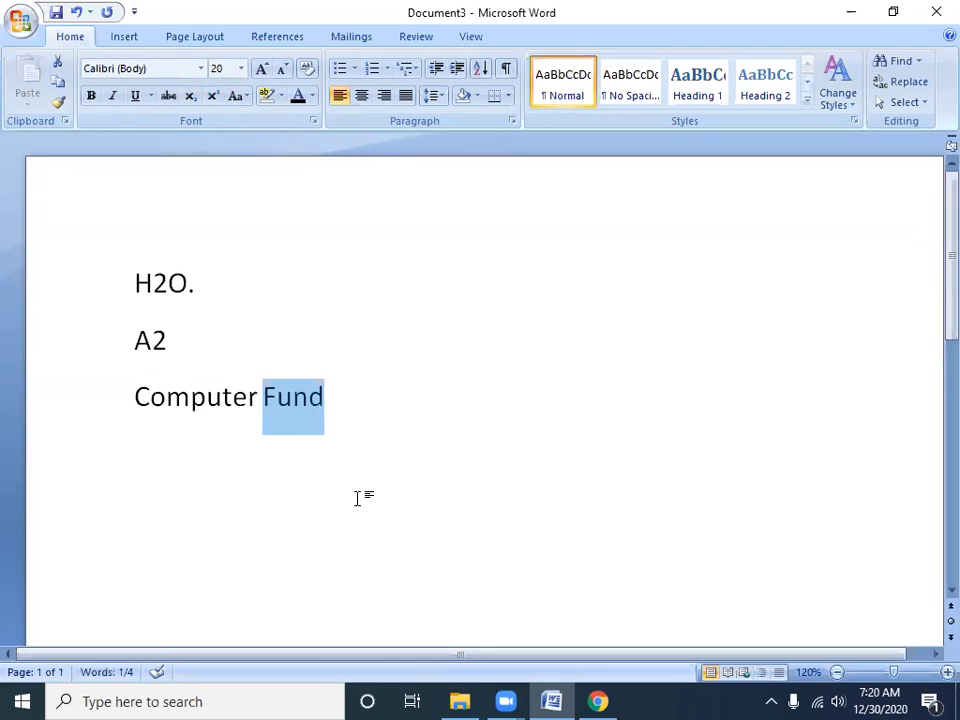
{"action": "key", "text": "ctrl+equal"}
{"action": "key", "text": "ctrl+equal"}
{"action": "key", "text": "ctrl+shift+equal"}
{"action": "key", "text": "ctrl+shift+equal"}
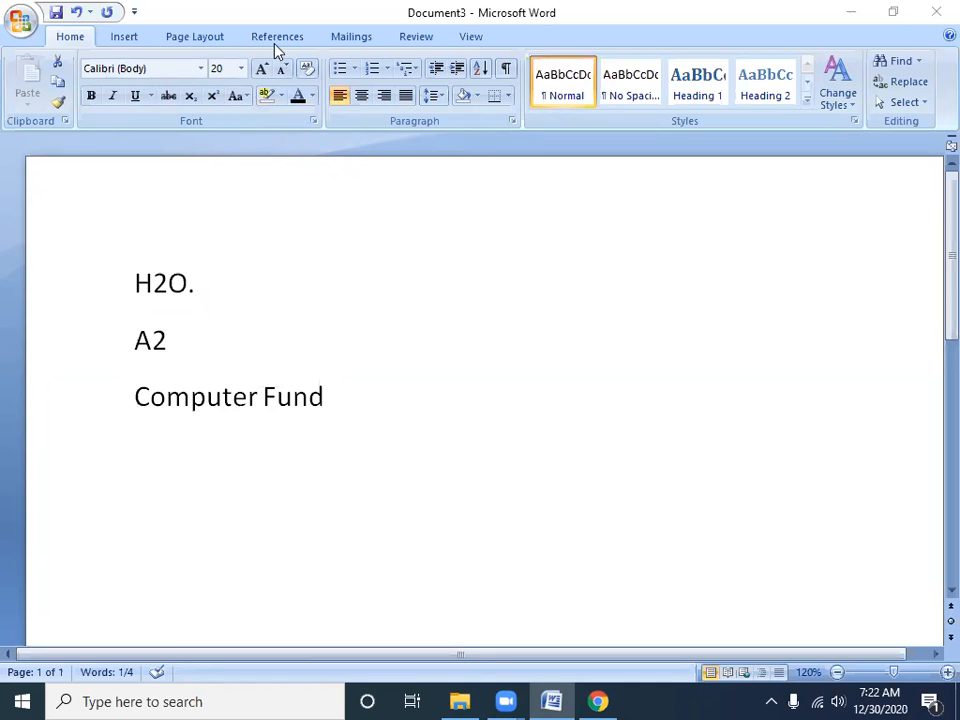
Delete all three lines, from "H2O." through "Computer Fund", to empty the page
{"action": "double_click", "coordinate": [364, 400]}
{"action": "left_click_drag", "start_coordinate": [381, 407], "coordinate": [144, 261]}
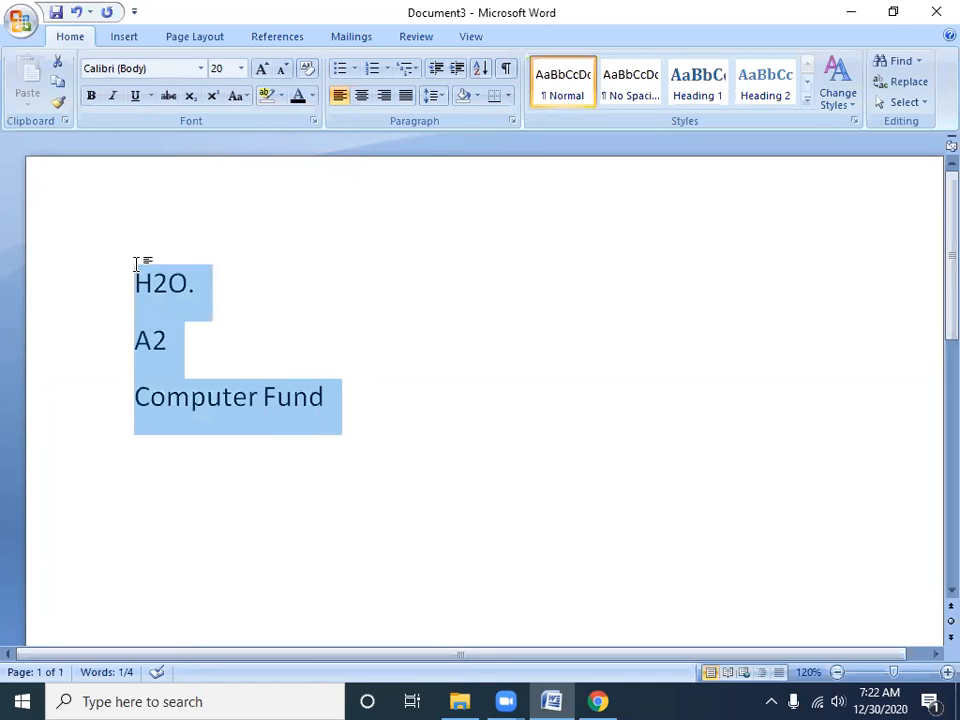
{"action": "key", "text": "Delete"}
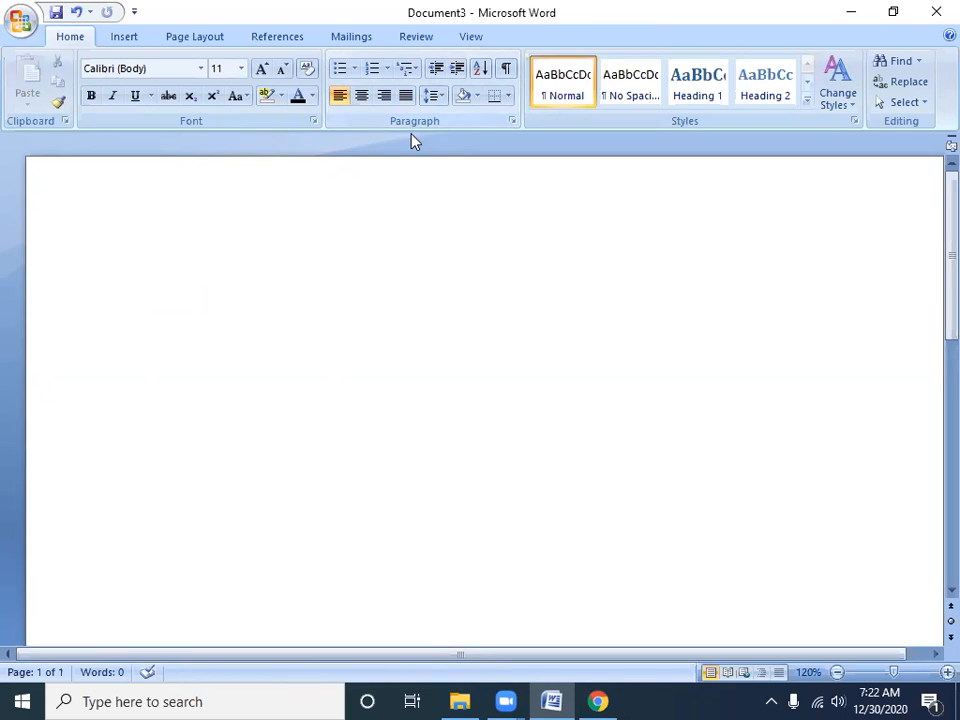
Turn on the ruler for the document
{"action": "mouse_move", "coordinate": [406, 148]}
{"action": "left_click", "coordinate": [479, 44]}
{"action": "left_click", "coordinate": [244, 61]}
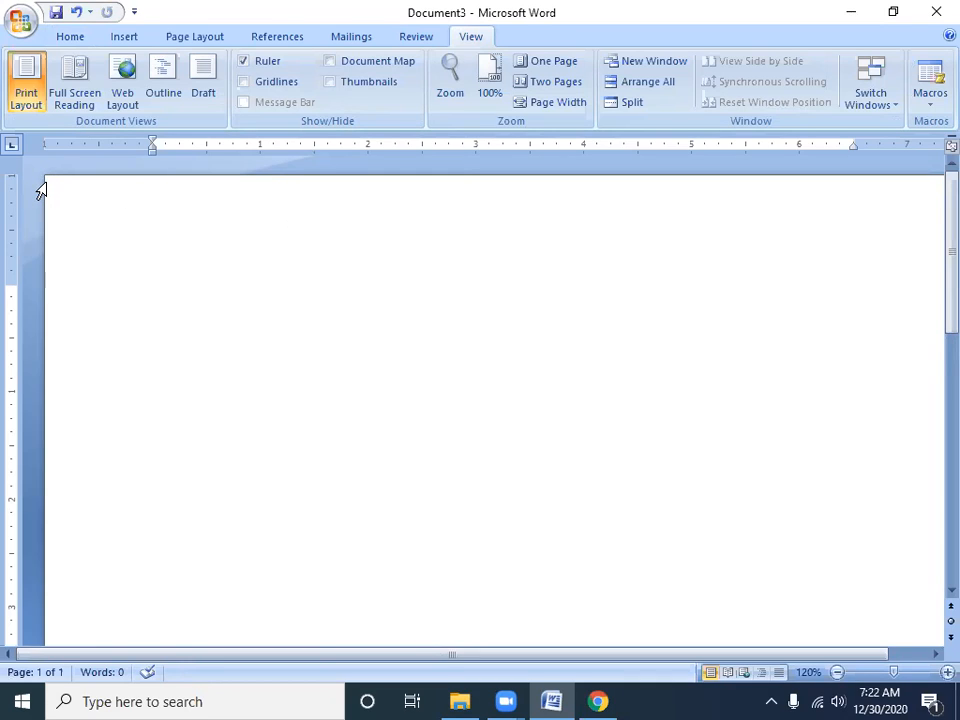
Enter "abc" on the blank page, select the entire document and look over the page
{"action": "key", "text": "ctrl+a"}
{"action": "left_click", "coordinate": [178, 304]}
{"action": "type", "text": "abc"}
{"action": "key", "text": "ctrl+a"}
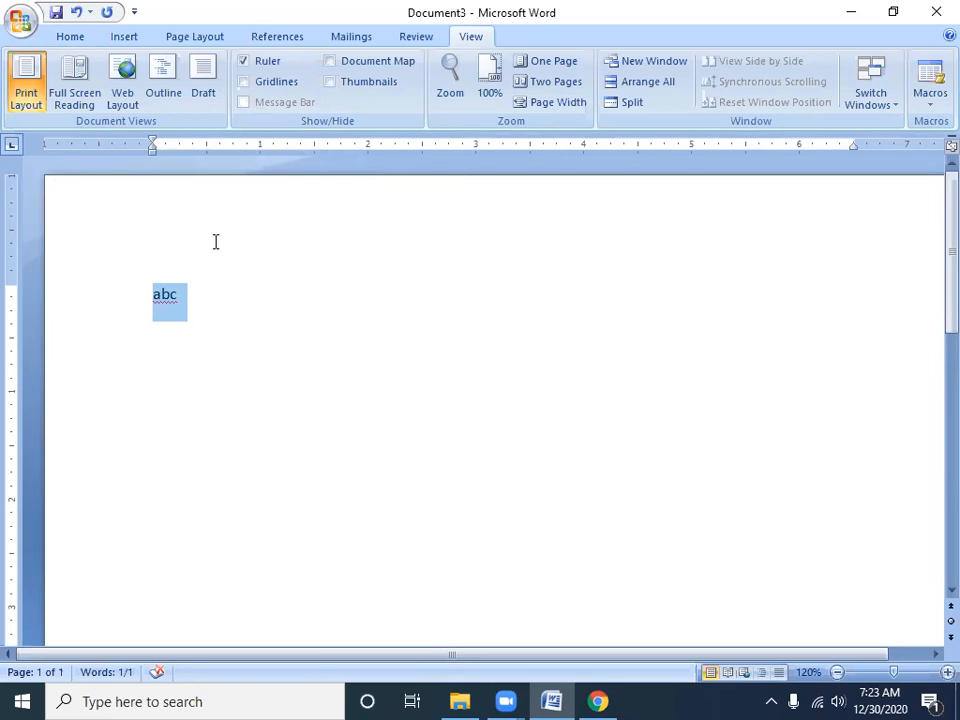
{"action": "scroll", "coordinate": [703, 536], "scroll_direction": "down", "scroll_amount": 10}
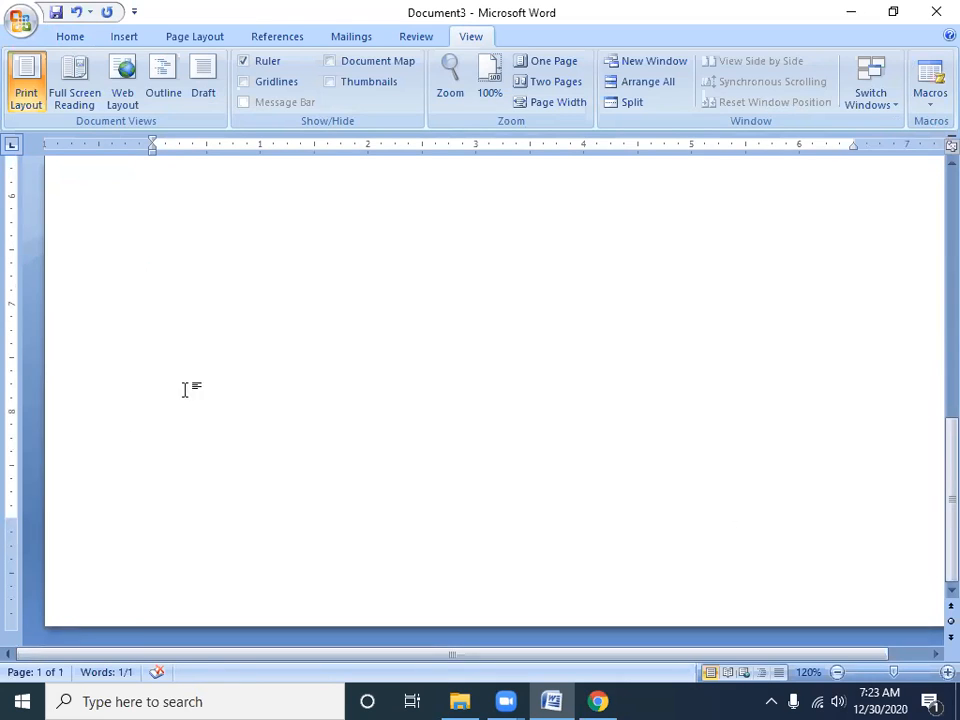
{"action": "scroll", "coordinate": [195, 384], "scroll_direction": "up", "scroll_amount": 10}
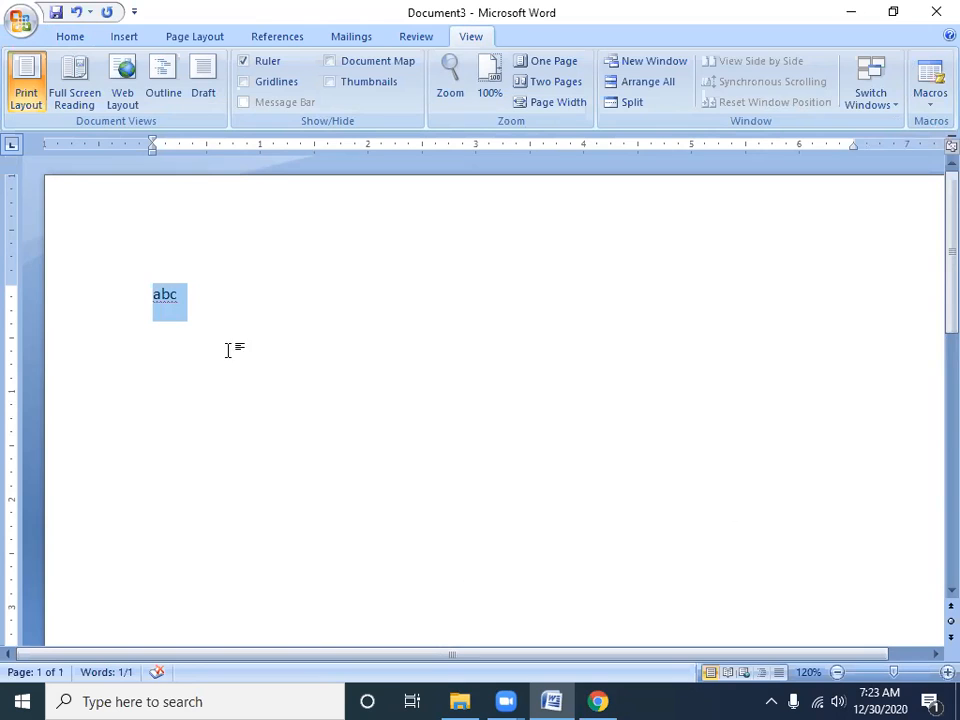
Return to the font and paragraph formatting commands and delete the "abc" text
{"action": "left_click", "coordinate": [186, 42]}
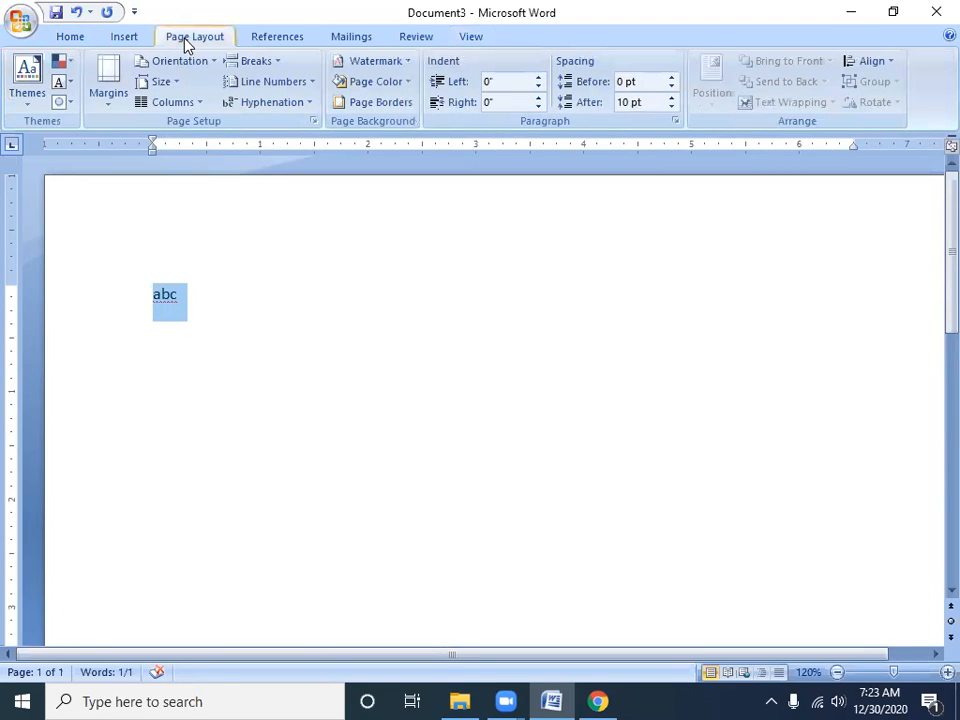
{"action": "left_click", "coordinate": [66, 36]}
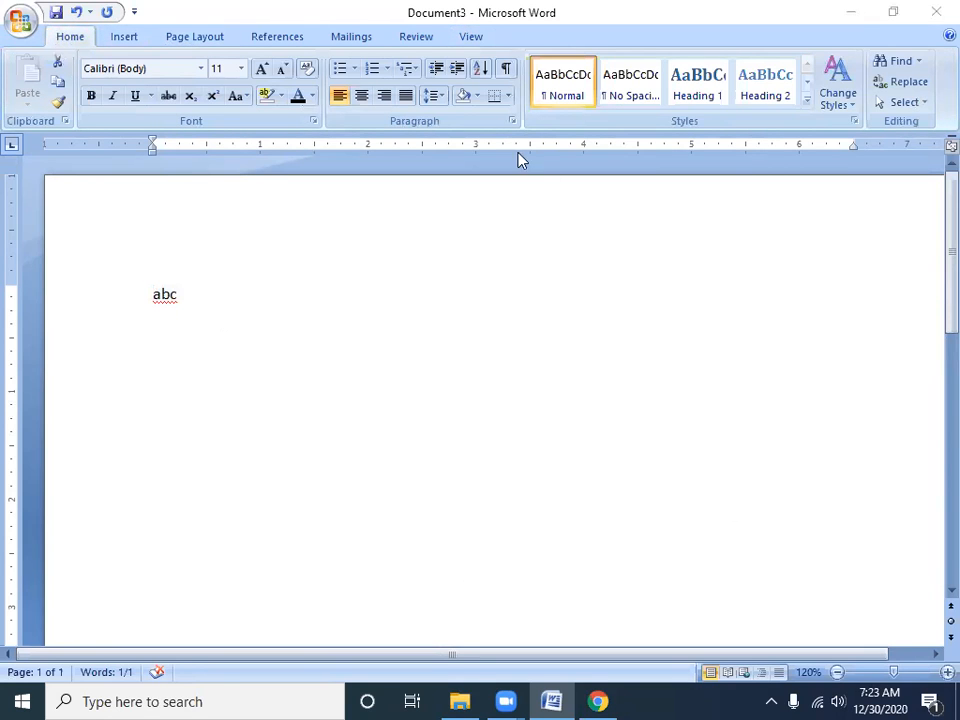
{"action": "left_click", "coordinate": [197, 287]}
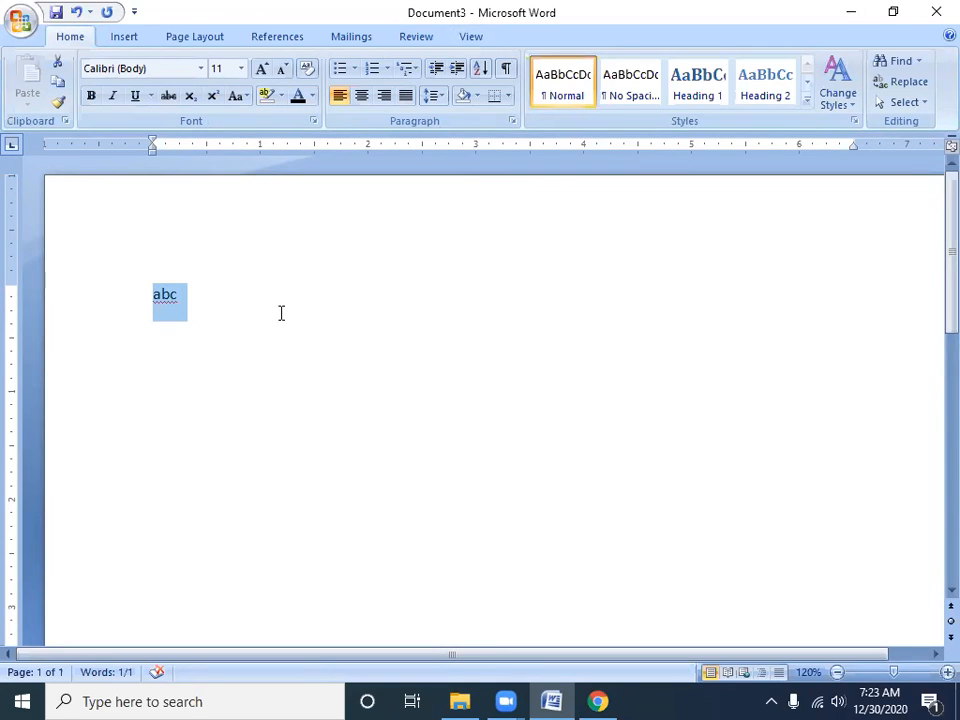
{"action": "key", "text": "Delete"}
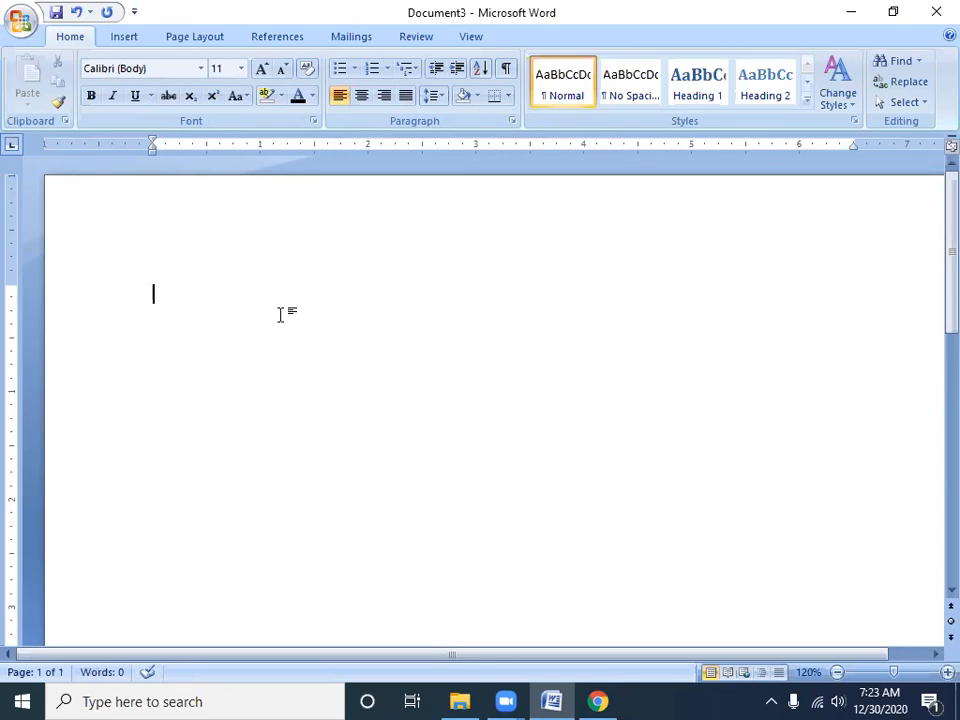
Generate sample paragraphs on the blank page with =rand()
{"action": "type", "text": "=rand()"}
{"action": "key", "text": "Return"}
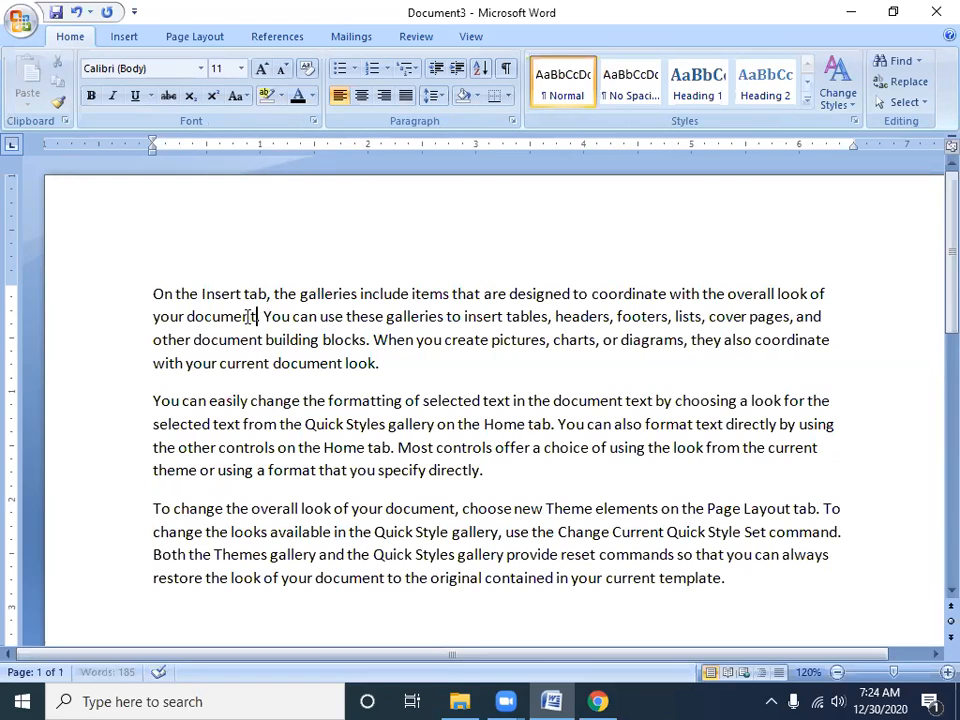
Select sentences in the first sample paragraph, and undo the text generation back to =rand()
{"action": "left_click_drag", "start_coordinate": [257, 317], "coordinate": [168, 303]}
{"action": "left_click_drag", "start_coordinate": [263, 316], "coordinate": [403, 360]}
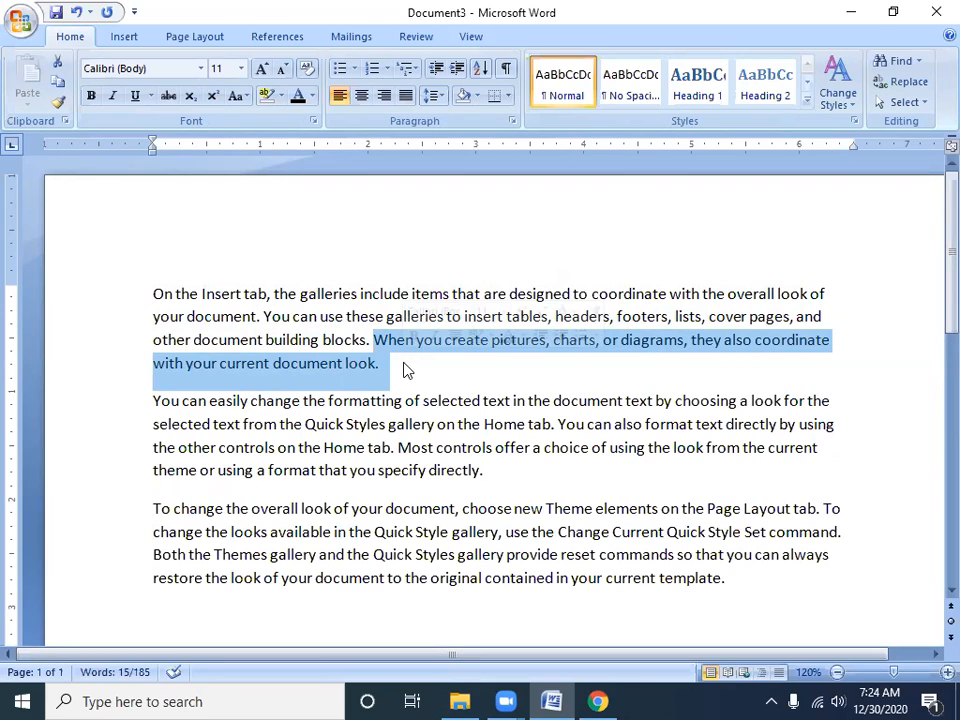
{"action": "key", "text": "ctrl+z"}
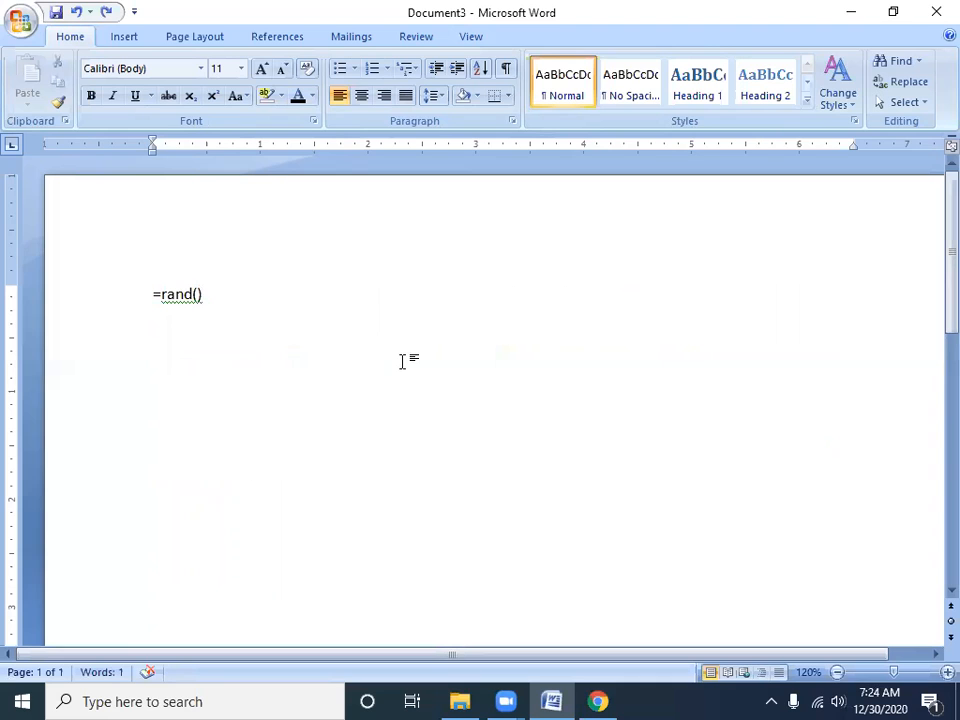
Regenerate the sample paragraphs from =rand(), select the whole document, and undo the generation
{"action": "key", "text": "Return"}
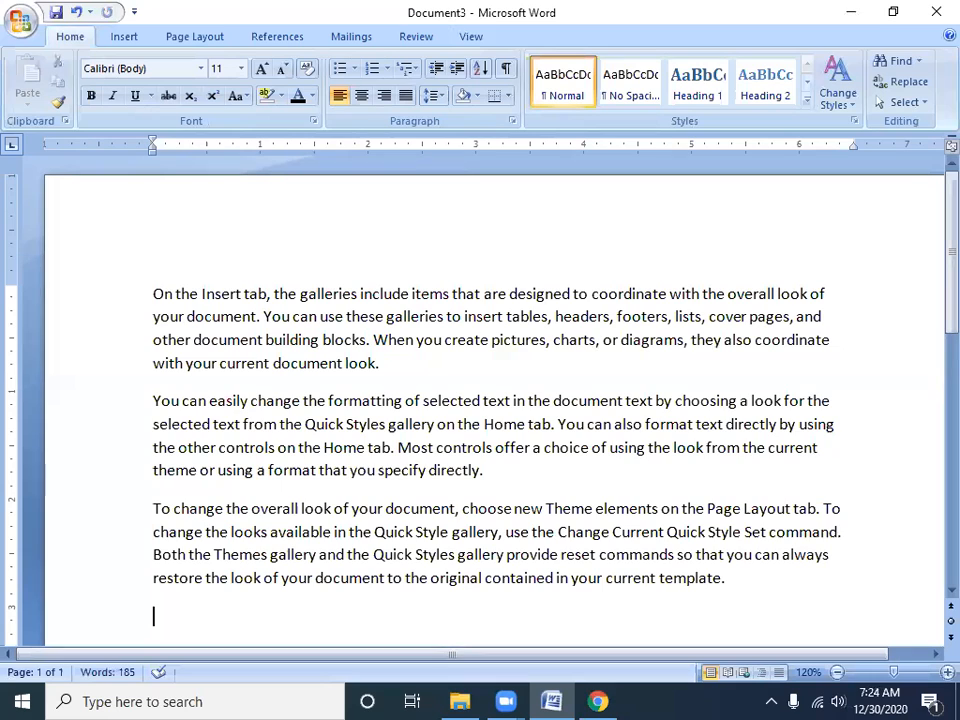
{"action": "key", "text": "ctrl+a"}
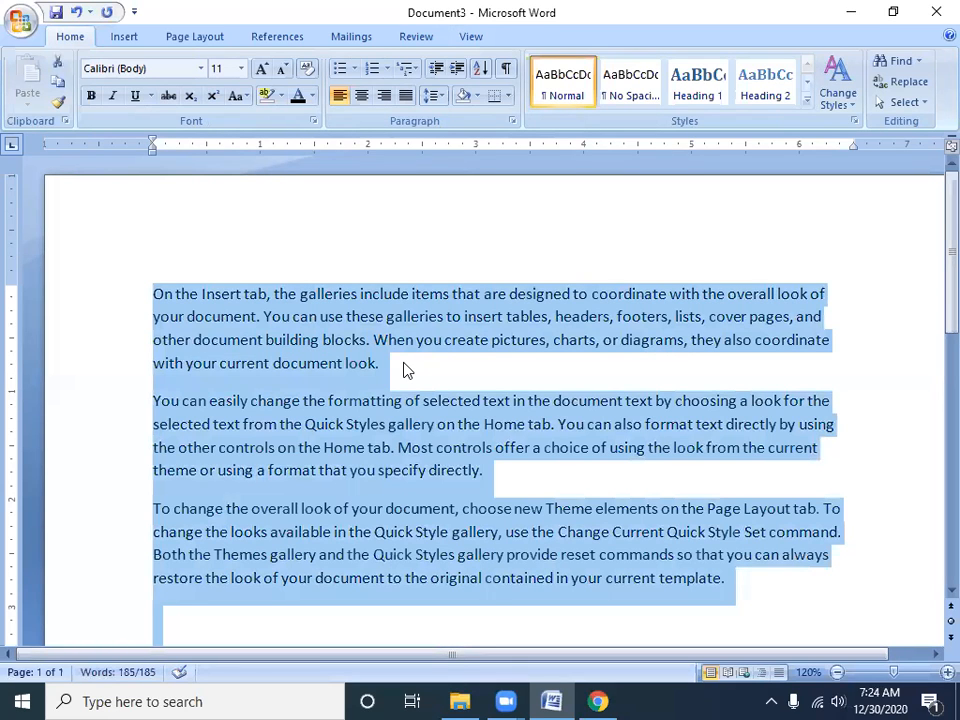
{"action": "key", "text": "ctrl+z"}
{"action": "key", "text": "ctrl+z"}
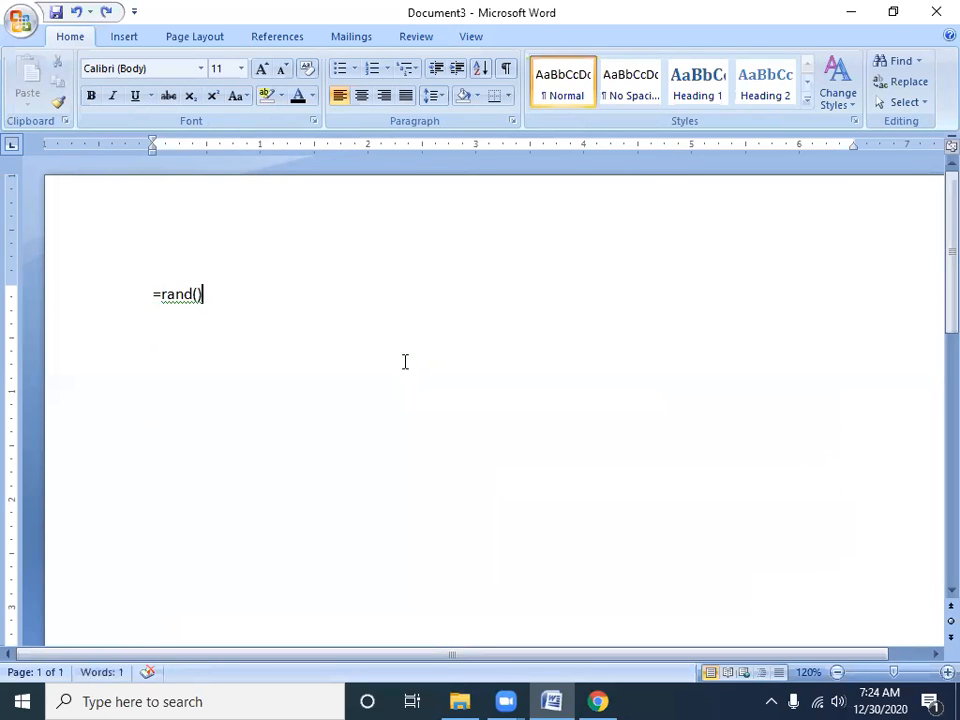
Generate the sample paragraphs from =rand() once more, and undo back to the formula text
{"action": "key", "text": "Return"}
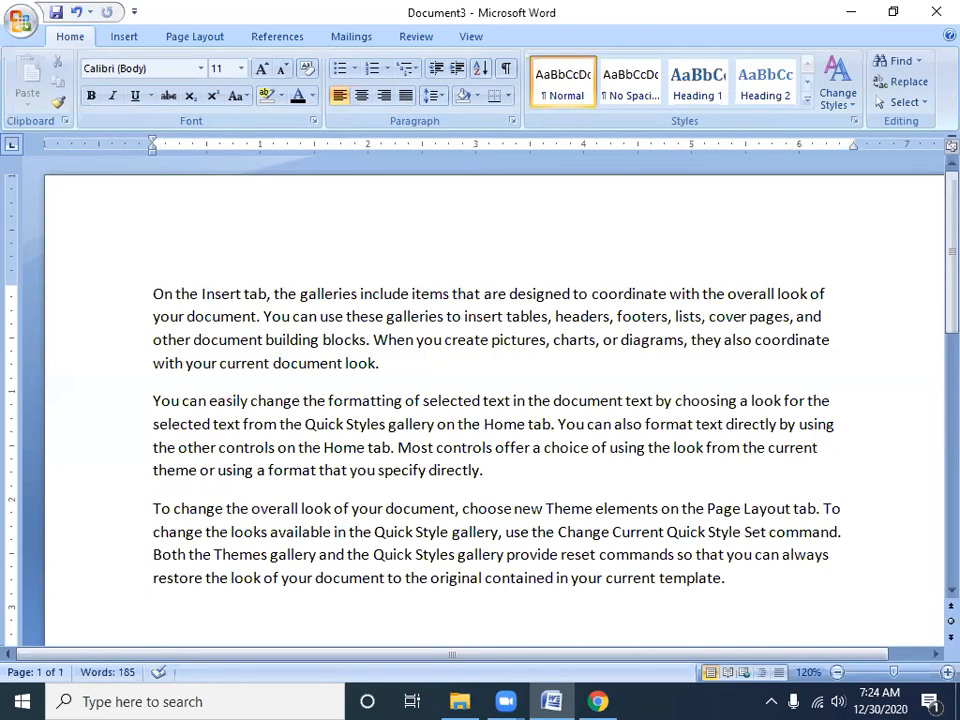
{"action": "key", "text": "ctrl+z"}
{"action": "key", "text": "ctrl+z"}
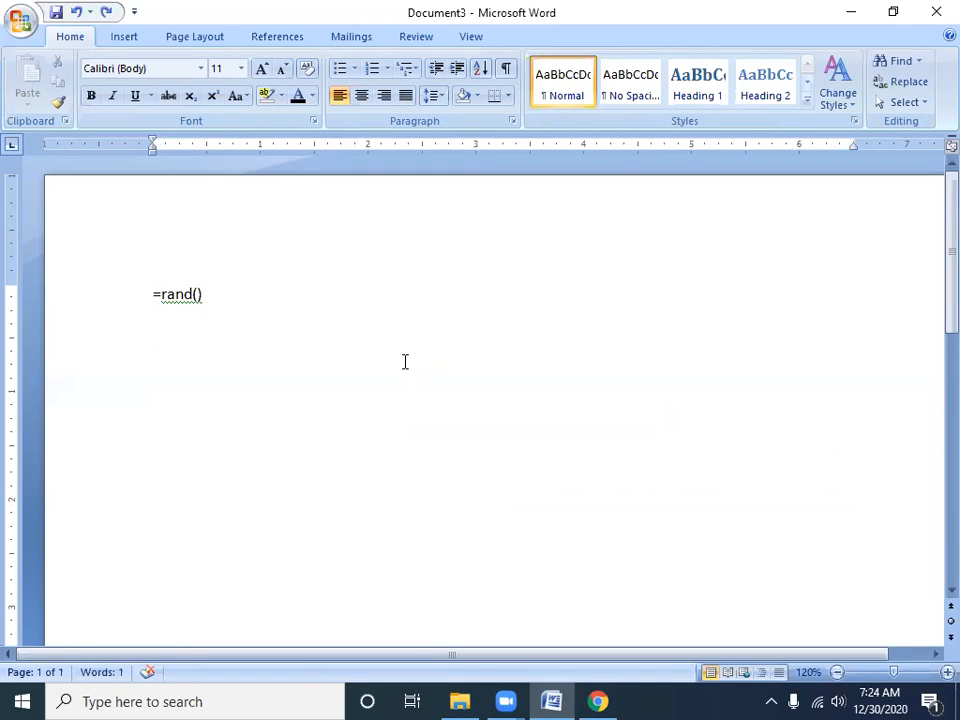
Change the formula to =rand(5) and generate the sample paragraphs
{"action": "key", "text": "Left"}
{"action": "type", "text": "5"}
{"action": "key", "text": "Right"}
{"action": "key", "text": "Return"}
{"action": "scroll", "coordinate": [281, 340], "scroll_direction": "up", "scroll_amount": 4}
{"action": "scroll", "coordinate": [283, 327], "scroll_direction": "down", "scroll_amount": 4}
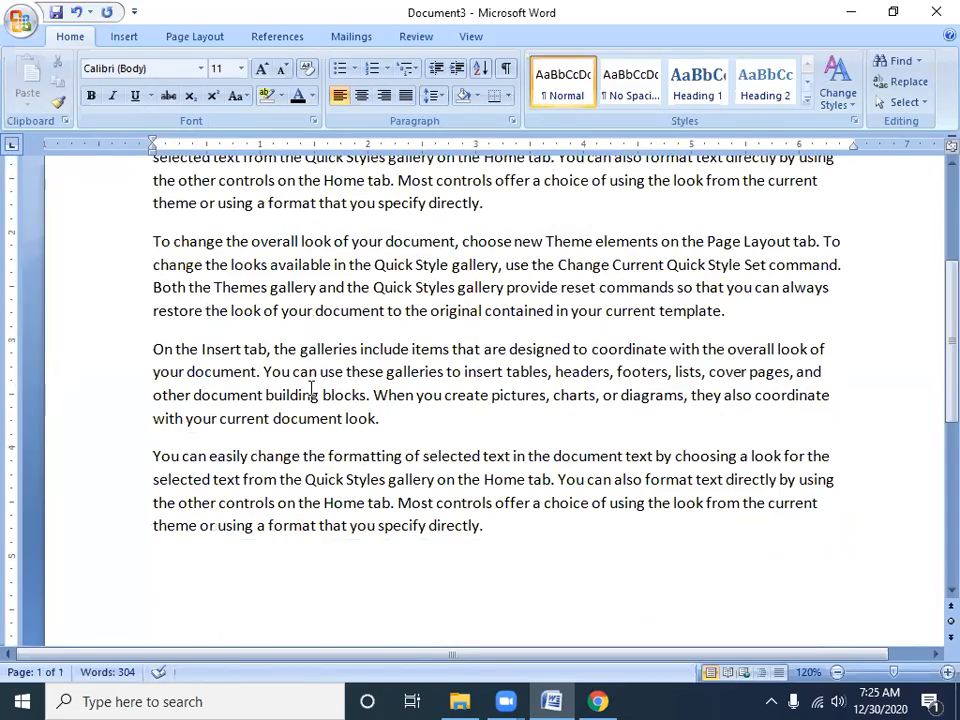
Select individual sentences of the lower "On the Insert tab" paragraph, and undo the text generation back to the formula
{"action": "left_click_drag", "start_coordinate": [260, 371], "coordinate": [146, 348]}
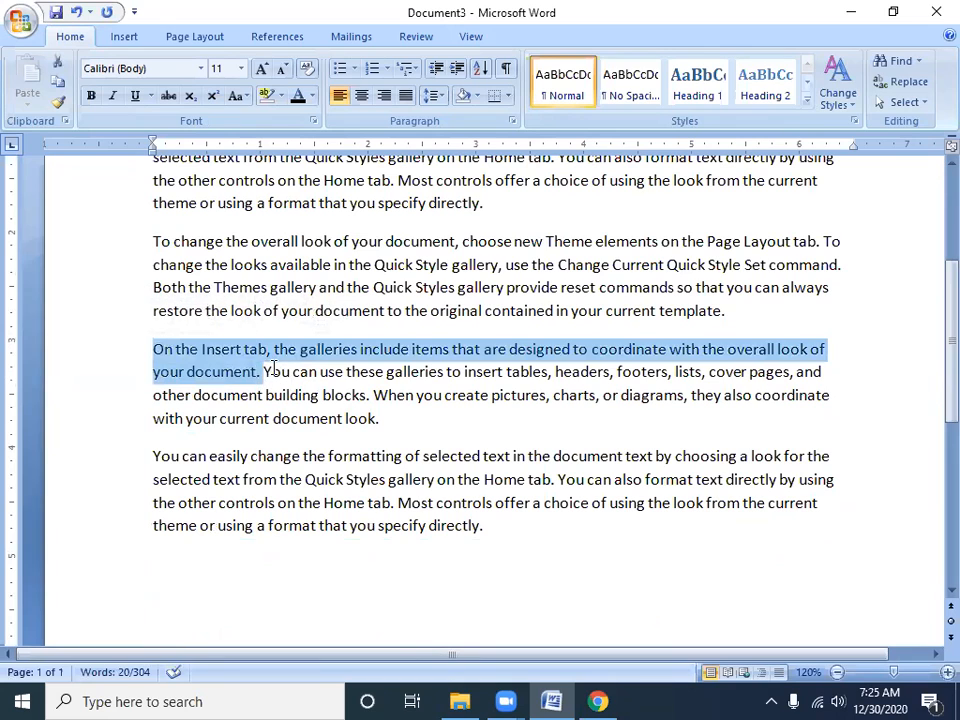
{"action": "left_click_drag", "start_coordinate": [264, 371], "coordinate": [372, 396]}
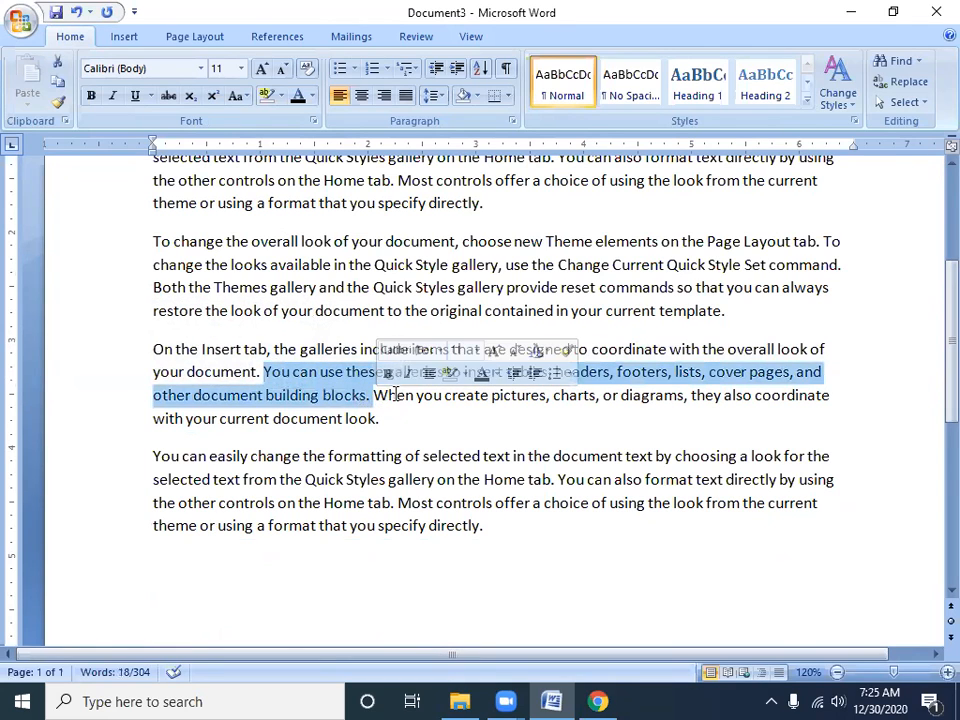
{"action": "left_click", "coordinate": [374, 395]}
{"action": "left_click", "coordinate": [411, 424], "text": "shift"}
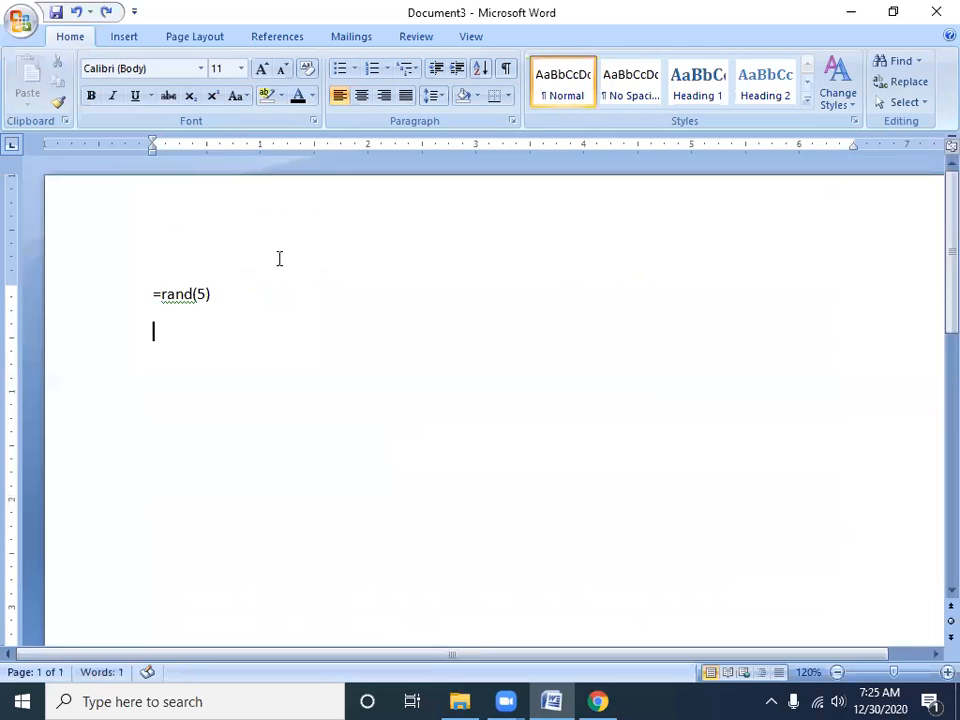
Change the formula text to =rand(100)
{"action": "left_click", "coordinate": [212, 293]}
{"action": "key", "text": "BackSpace"}
{"action": "type", "text": "100"}
Change the formula to =rand(5,2) and generate the sample paragraphs from it
{"action": "key", "text": "shift+Left"}
{"action": "key", "text": "shift+Left"}
{"action": "key", "text": "shift+Left"}
{"action": "key", "text": "BackSpace"}
{"action": "type", "text": "5,2"}
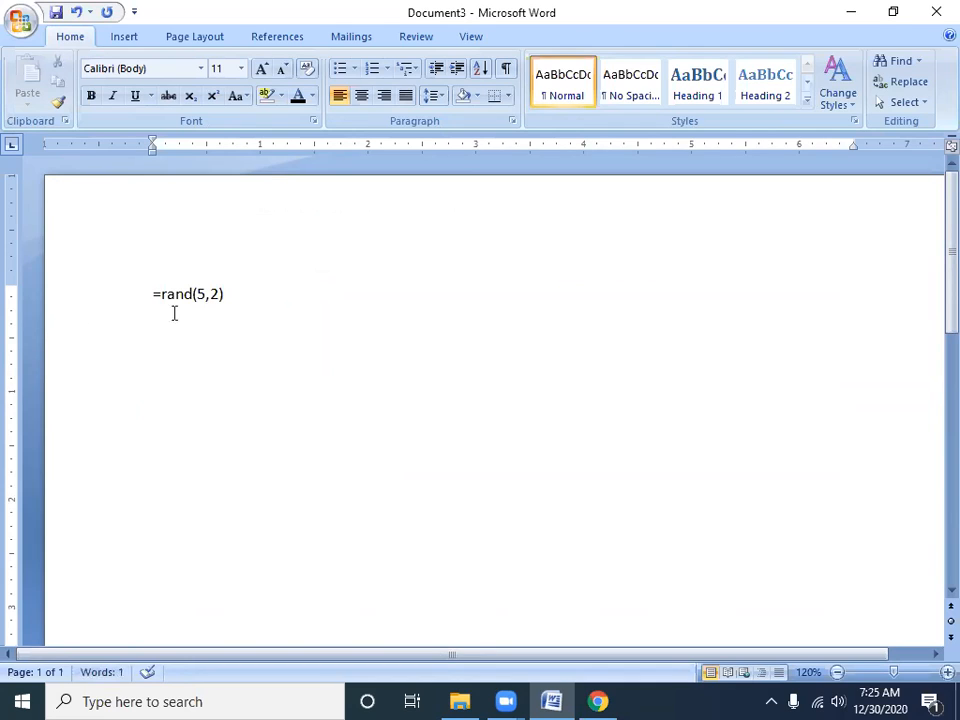
{"action": "left_click_drag", "start_coordinate": [210, 296], "coordinate": [222, 301]}
{"action": "left_click", "coordinate": [275, 315]}
{"action": "key", "text": "Return"}
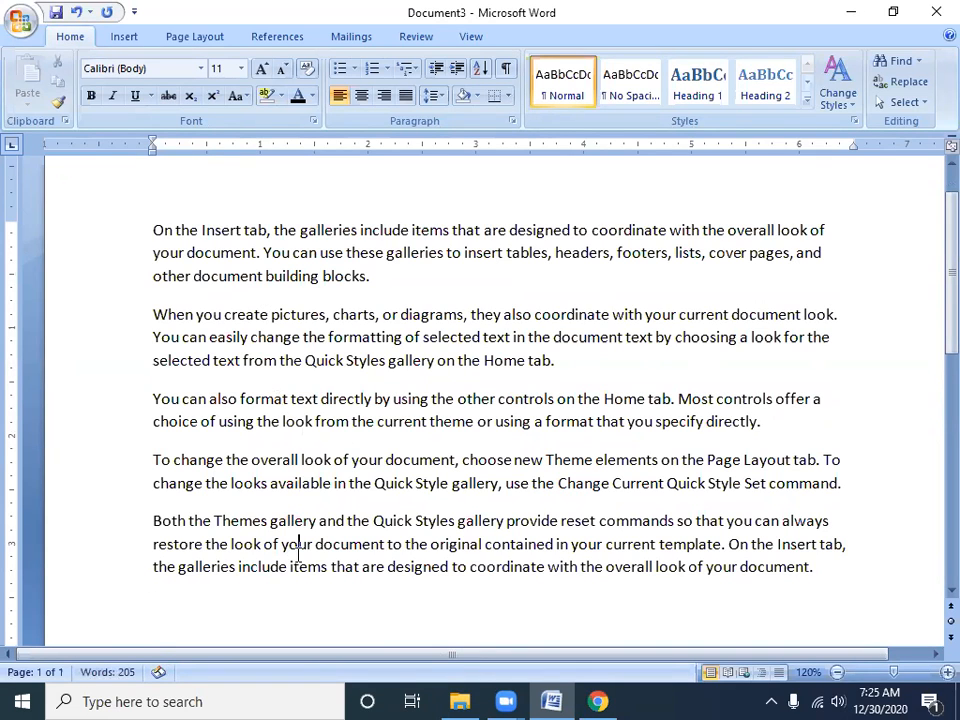
Select the whole document and try right, center and left alignment on the paragraphs, ending with right alignment
{"action": "key", "text": "ctrl+a"}
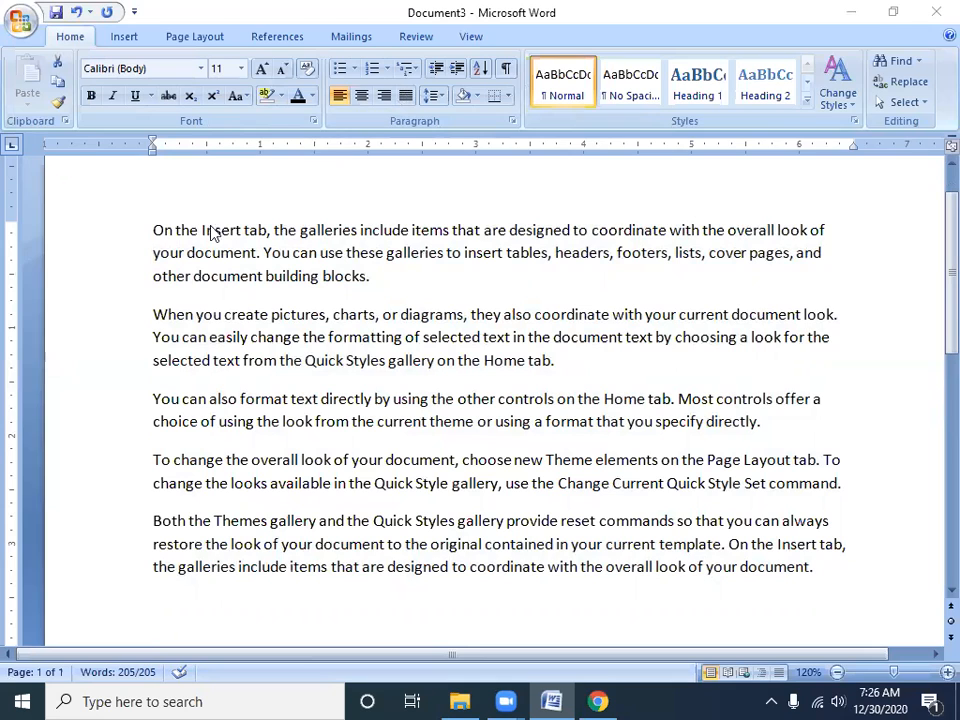
{"action": "left_click", "coordinate": [157, 233]}
{"action": "key", "text": "ctrl+a"}
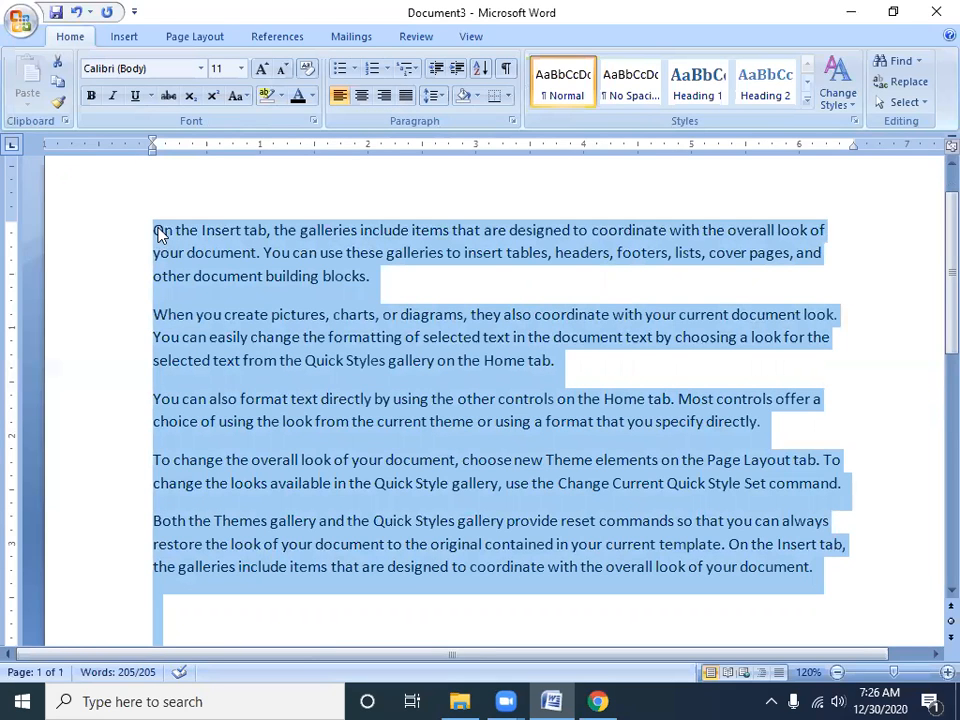
{"action": "left_click", "coordinate": [384, 96]}
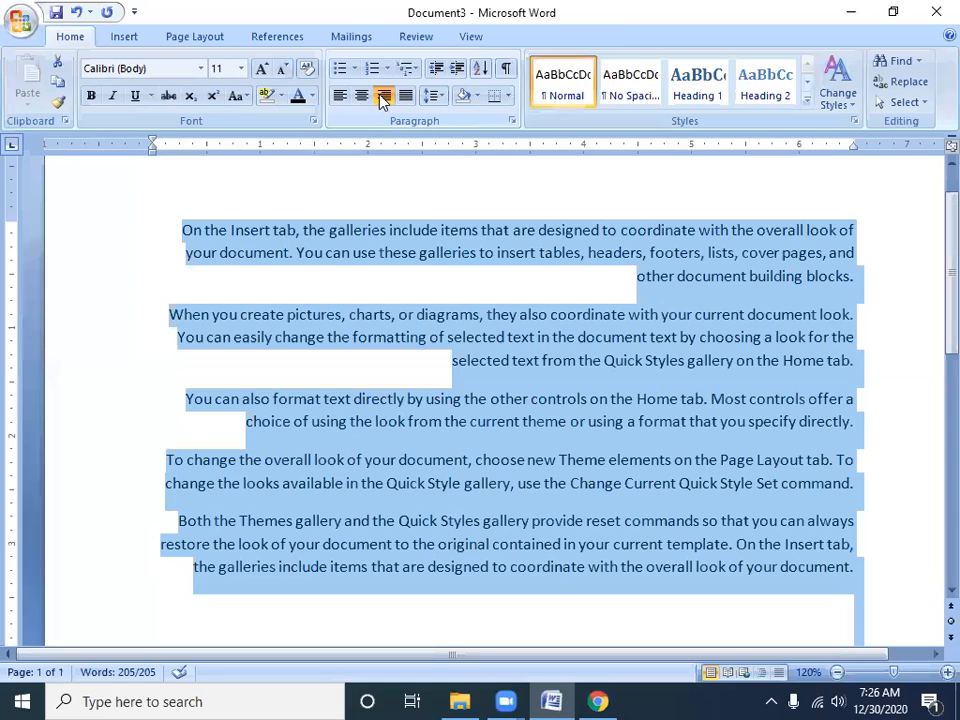
{"action": "left_click", "coordinate": [360, 97]}
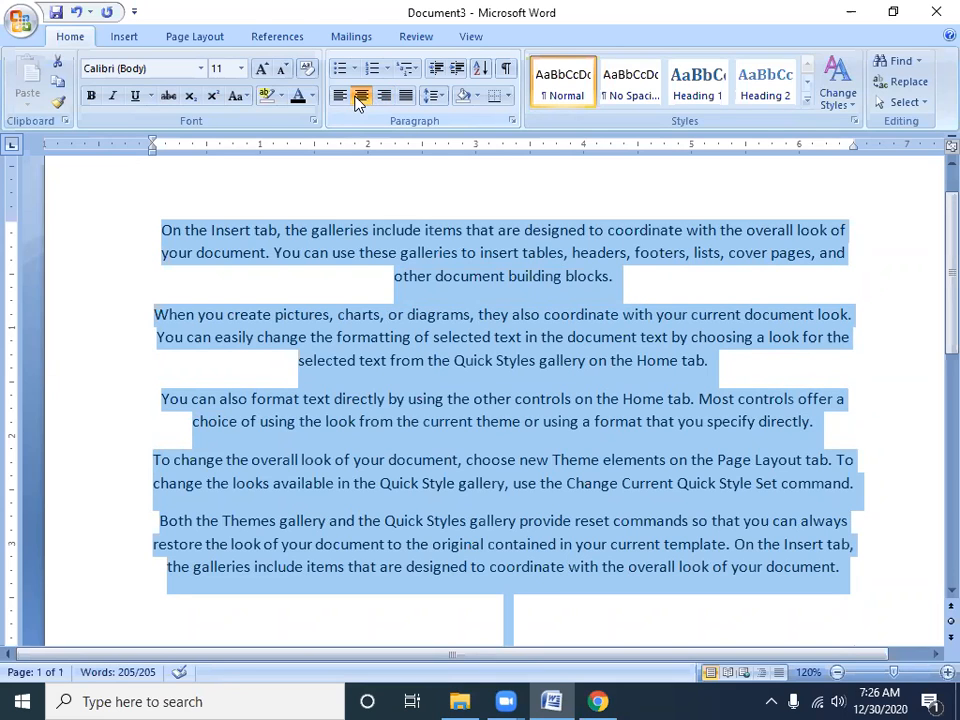
{"action": "left_click", "coordinate": [340, 96]}
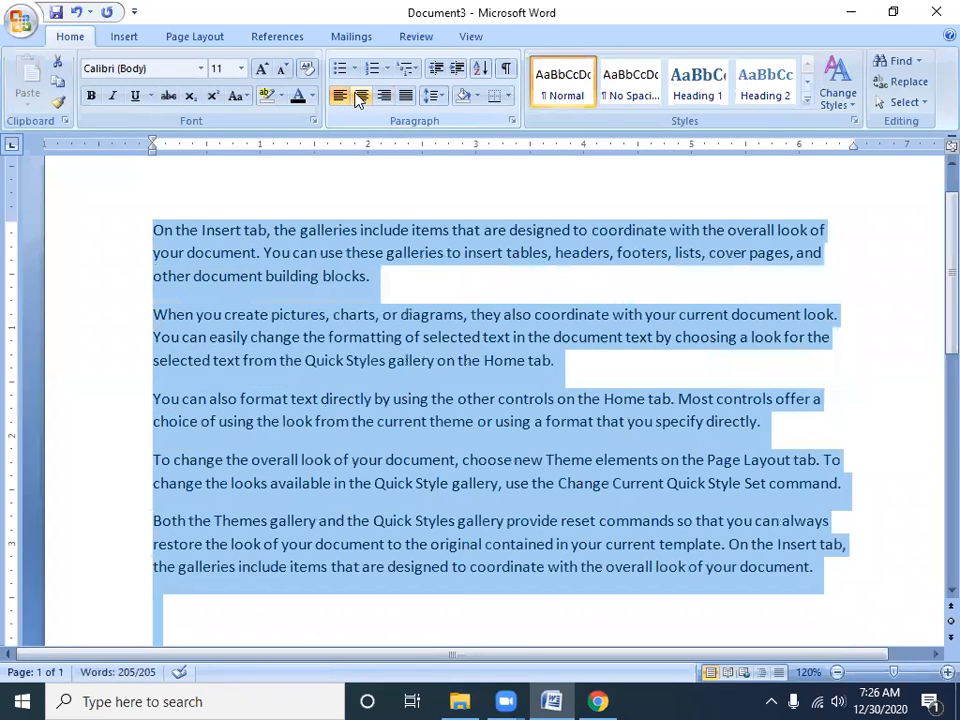
{"action": "left_click", "coordinate": [361, 97]}
{"action": "left_click", "coordinate": [383, 96]}
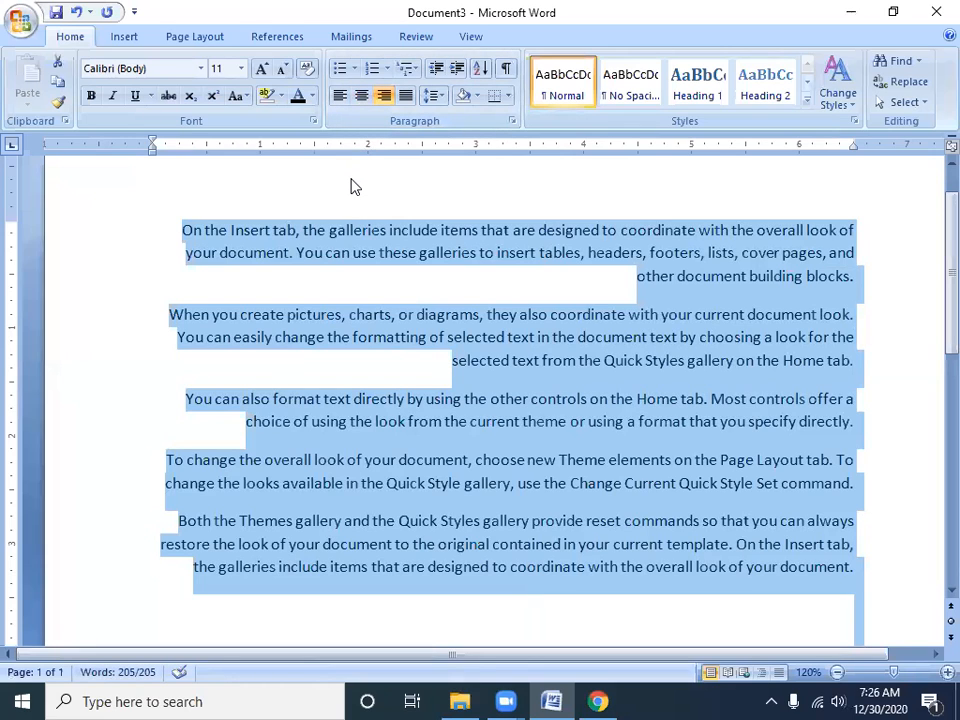
Justify the selected paragraphs, compare with left and center alignment, and apply justification again
{"action": "left_click", "coordinate": [407, 98]}
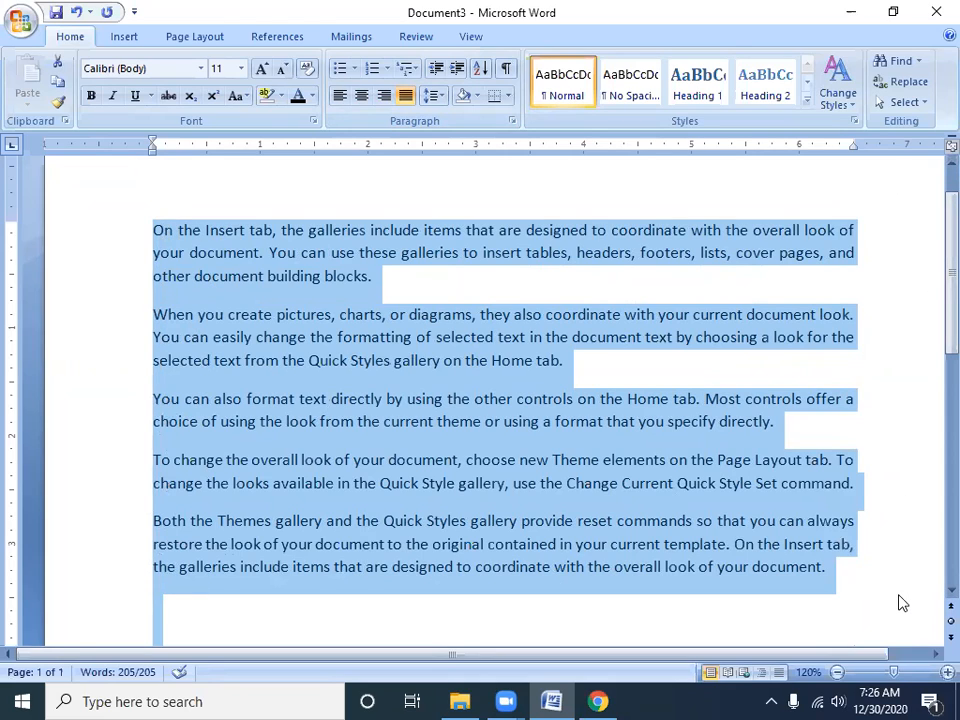
{"action": "left_click", "coordinate": [344, 100]}
{"action": "left_click", "coordinate": [361, 99]}
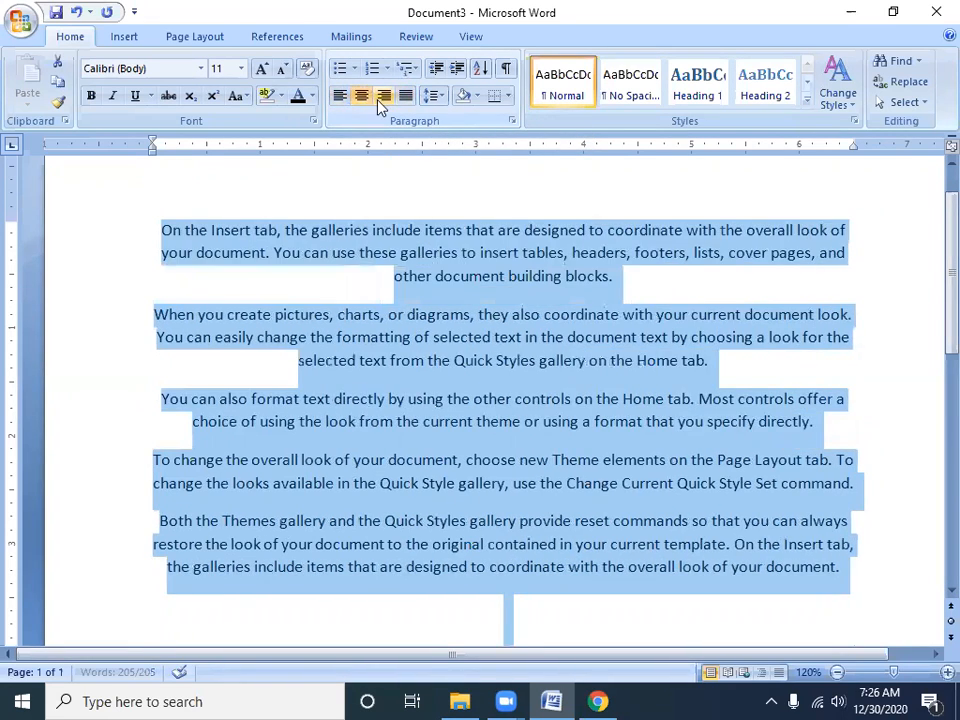
{"action": "left_click", "coordinate": [406, 97]}
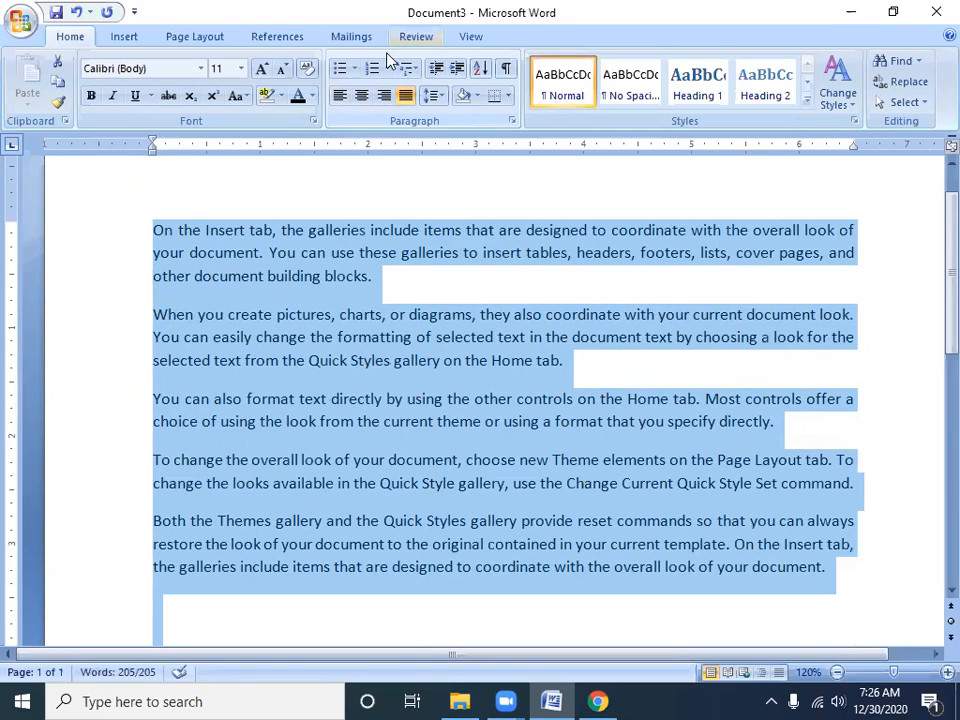
Select all the sample text and delete it to leave a blank page
{"action": "left_click", "coordinate": [543, 172]}
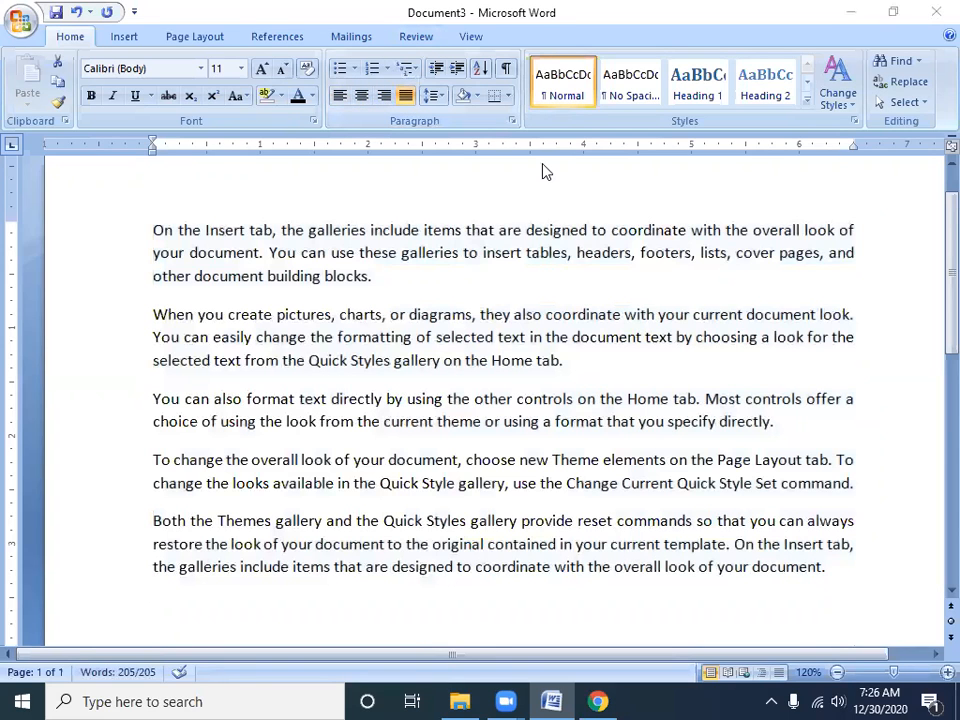
{"action": "triple_click", "coordinate": [143, 218]}
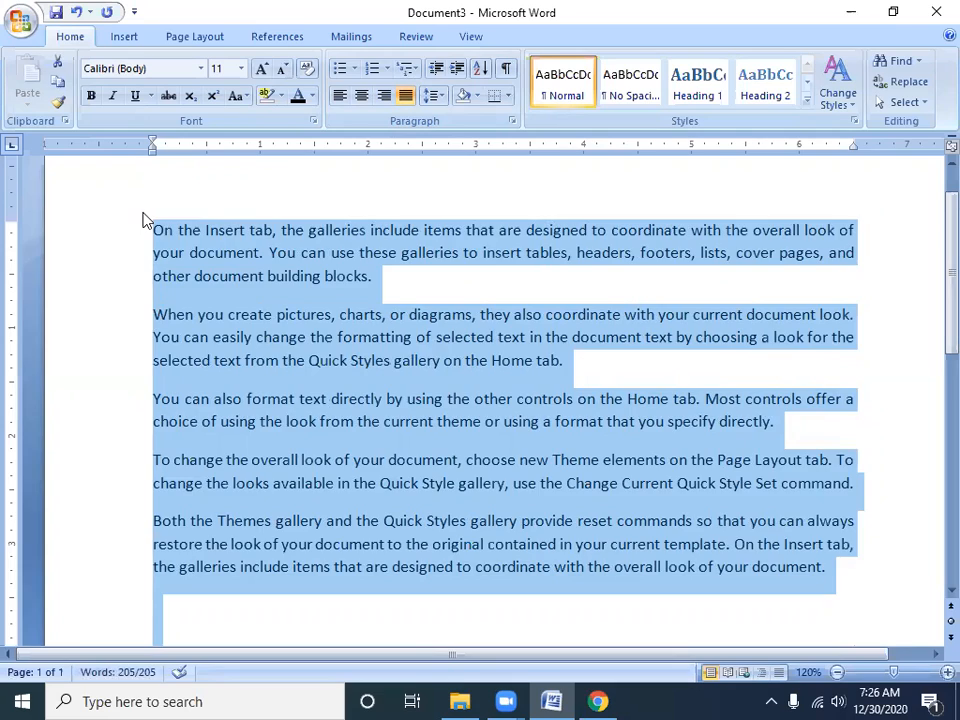
{"action": "key", "text": "Delete"}
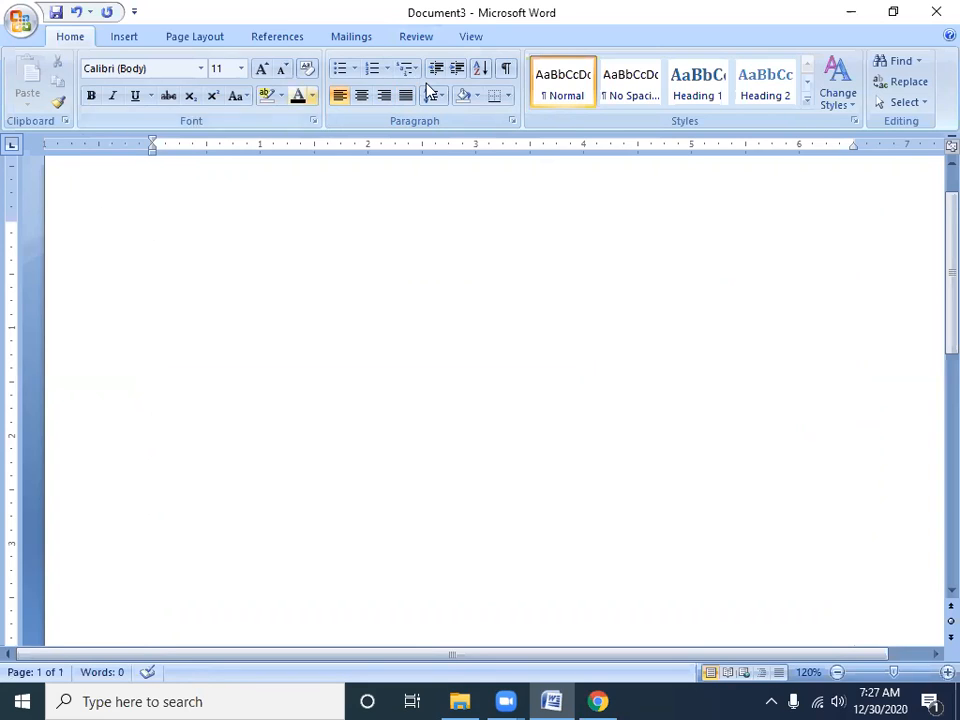
Center the first line and enter the title "Leave Letter"
{"action": "left_click", "coordinate": [362, 102]}
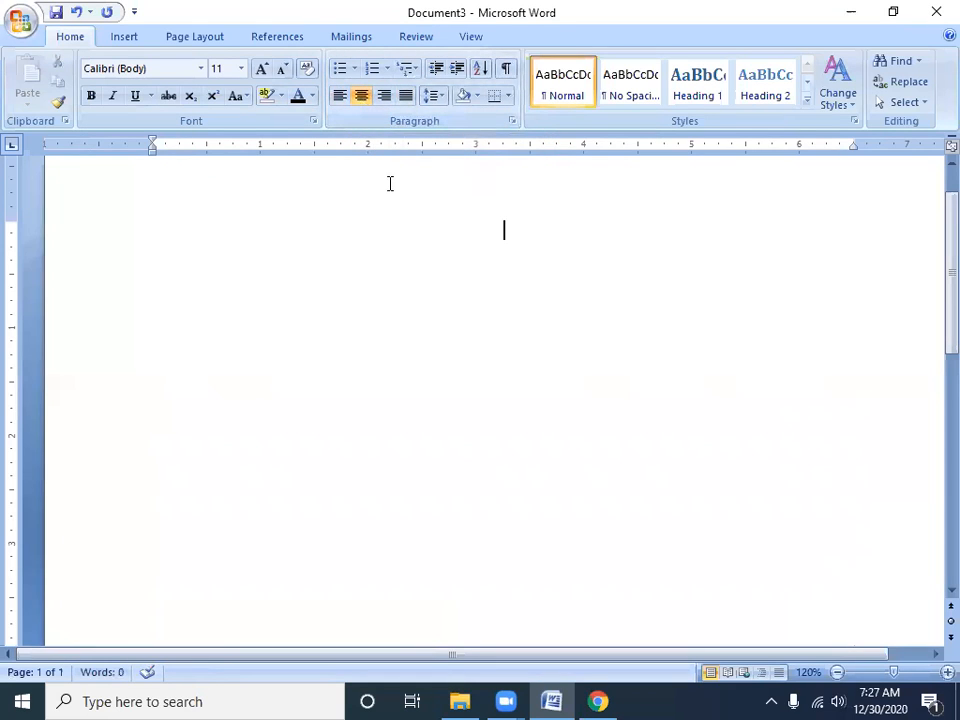
{"action": "type", "text": "Letter"}
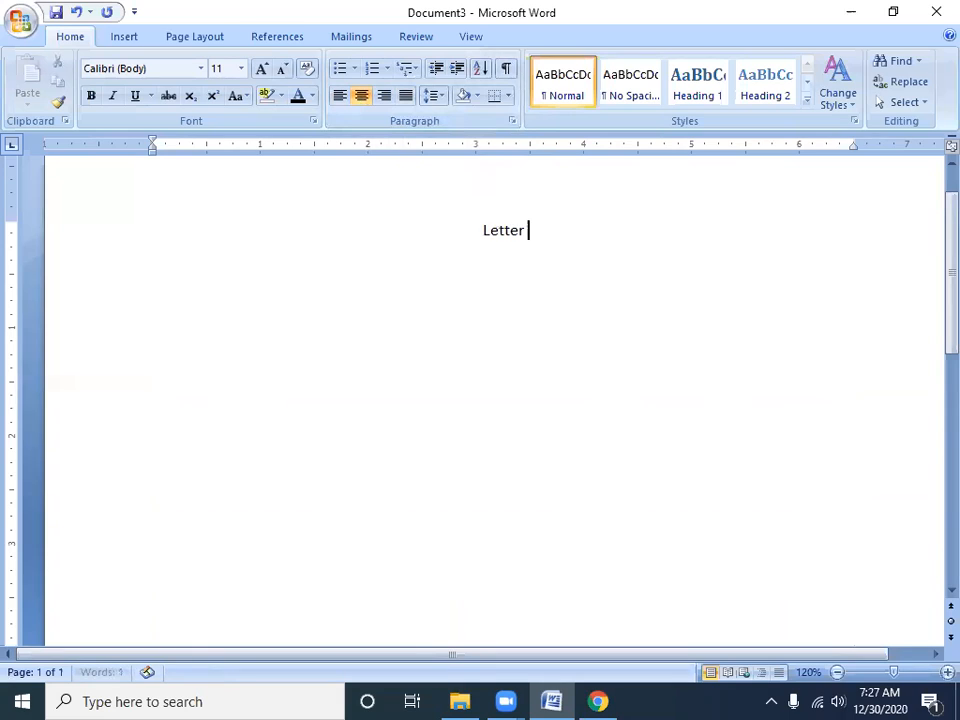
{"action": "key", "text": "BackSpace"}
{"action": "key", "text": "BackSpace"}
{"action": "key", "text": "BackSpace"}
{"action": "key", "text": "BackSpace"}
{"action": "key", "text": "BackSpace"}
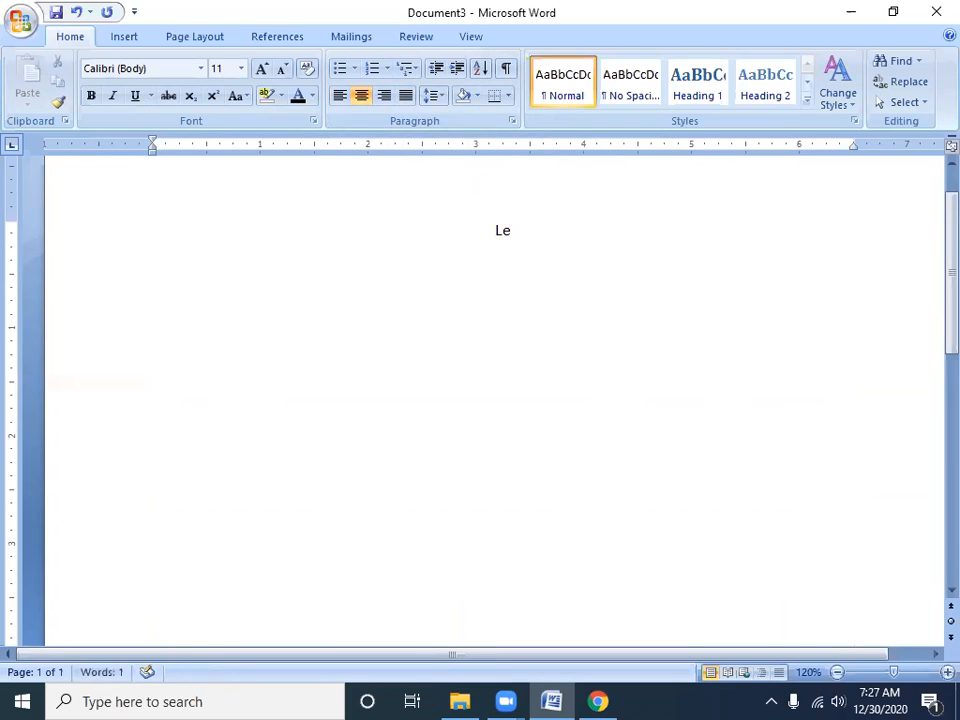
{"action": "type", "text": "ave Letter"}
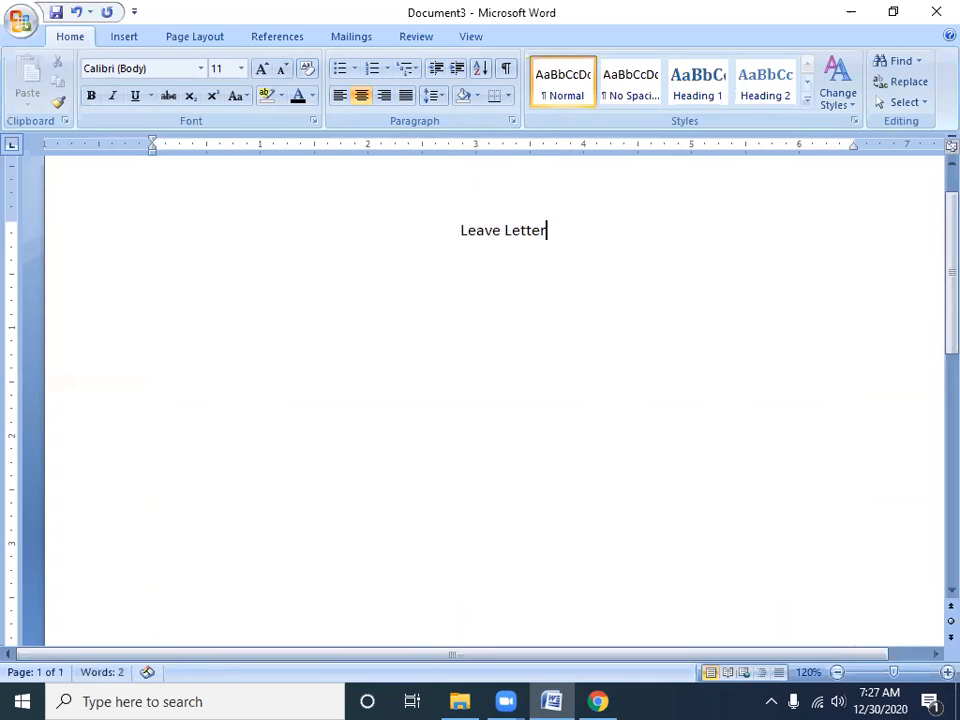
Format the "Leave Letter" title at size 20, bold and double-underlined
{"action": "key", "text": "ctrl+a"}
{"action": "key", "text": "Right"}
{"action": "key", "text": "ctrl+a"}
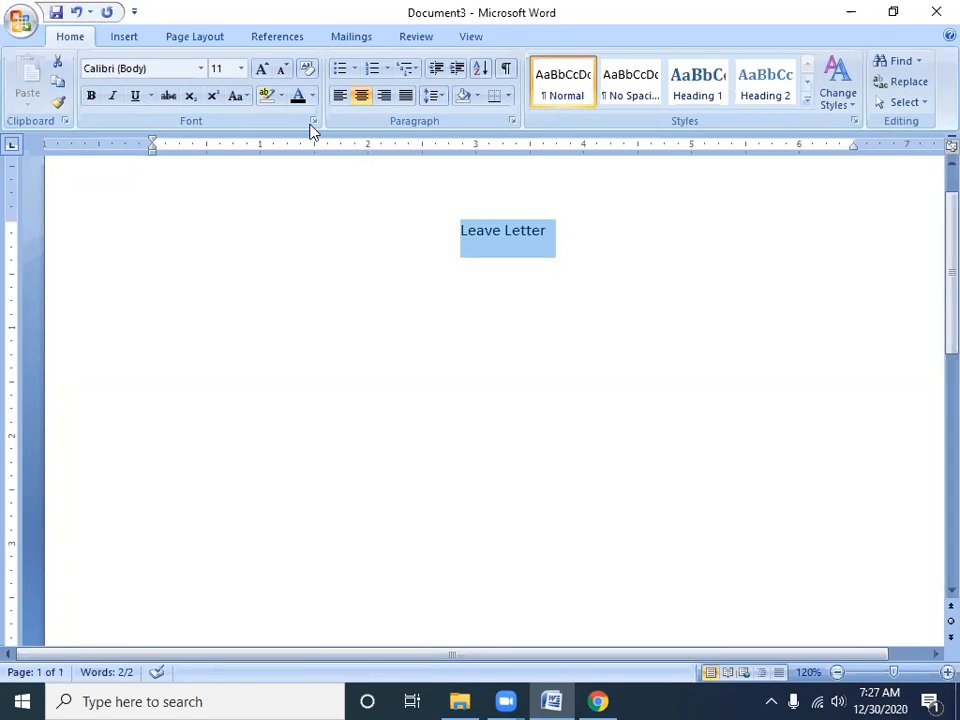
{"action": "left_click", "coordinate": [241, 68]}
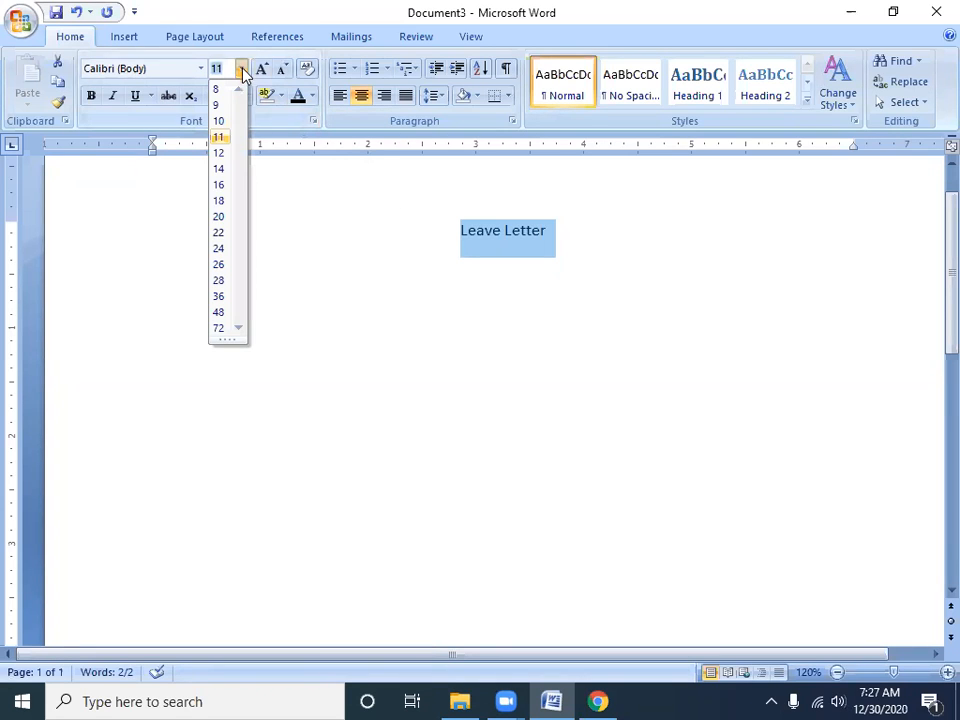
{"action": "left_click", "coordinate": [222, 216]}
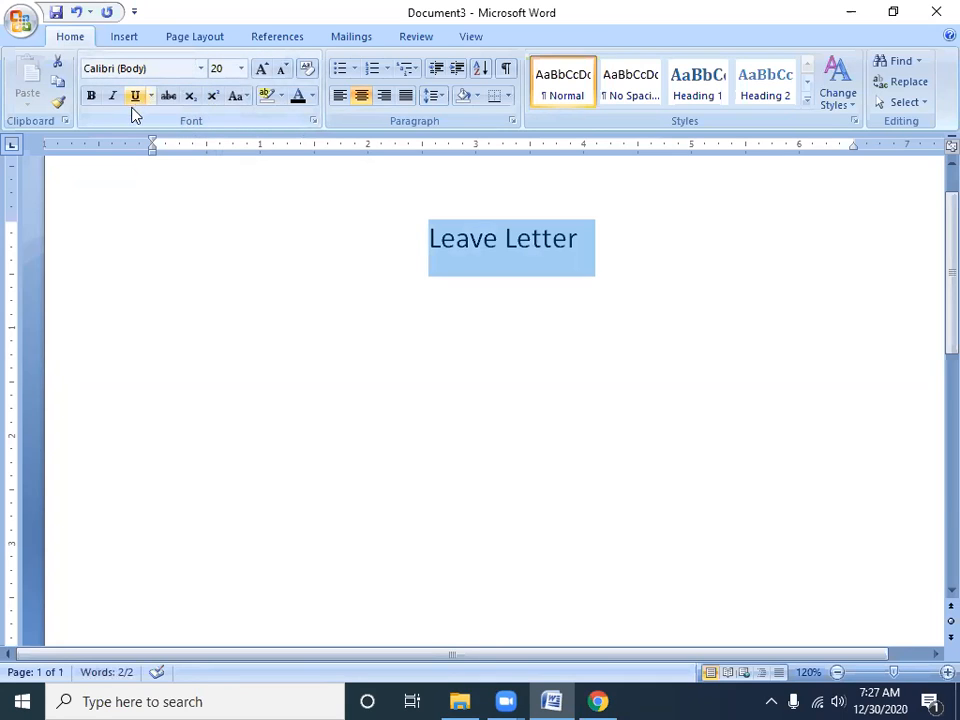
{"action": "left_click", "coordinate": [91, 97]}
{"action": "left_click", "coordinate": [135, 96]}
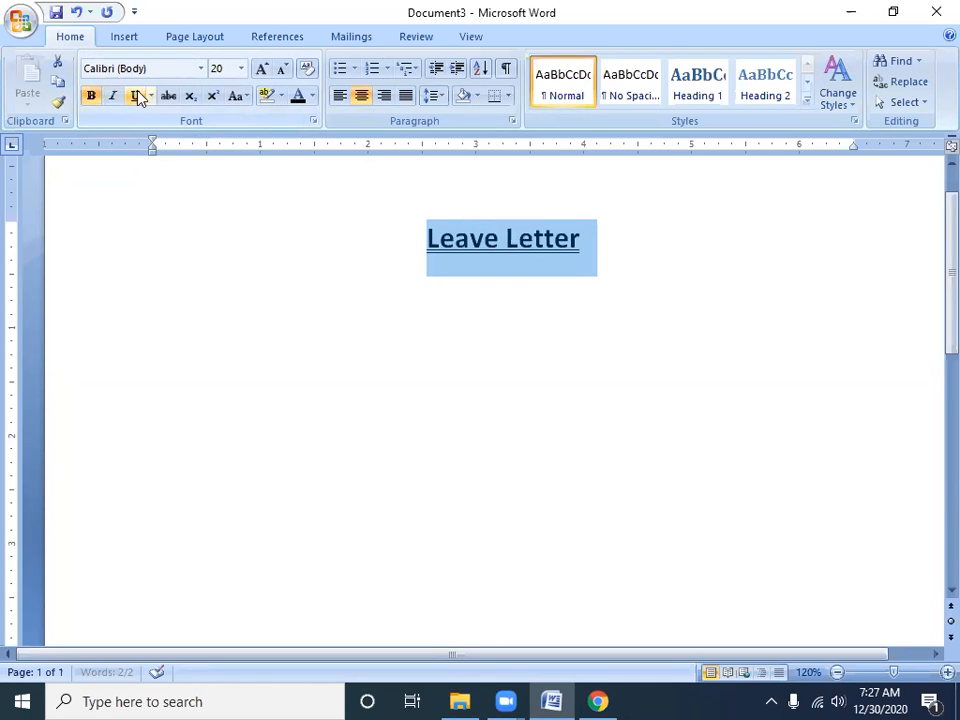
{"action": "left_click", "coordinate": [622, 237]}
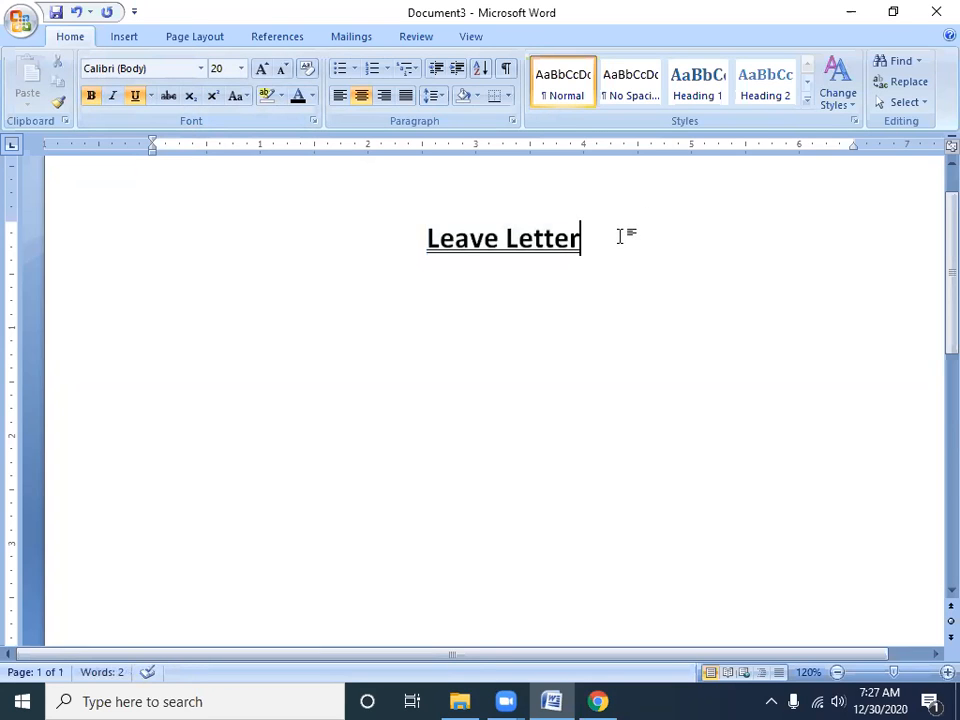
Start a new line below the title with bold and underline off and the font size set to 12
{"action": "key", "text": "Return"}
{"action": "left_click", "coordinate": [135, 96]}
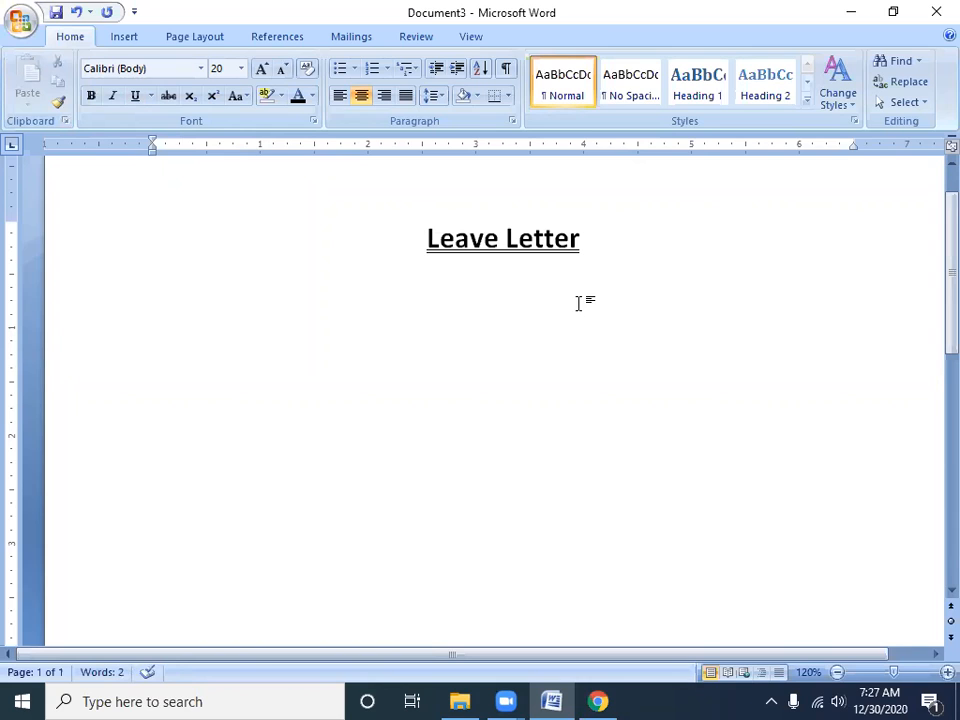
{"action": "left_click", "coordinate": [241, 70]}
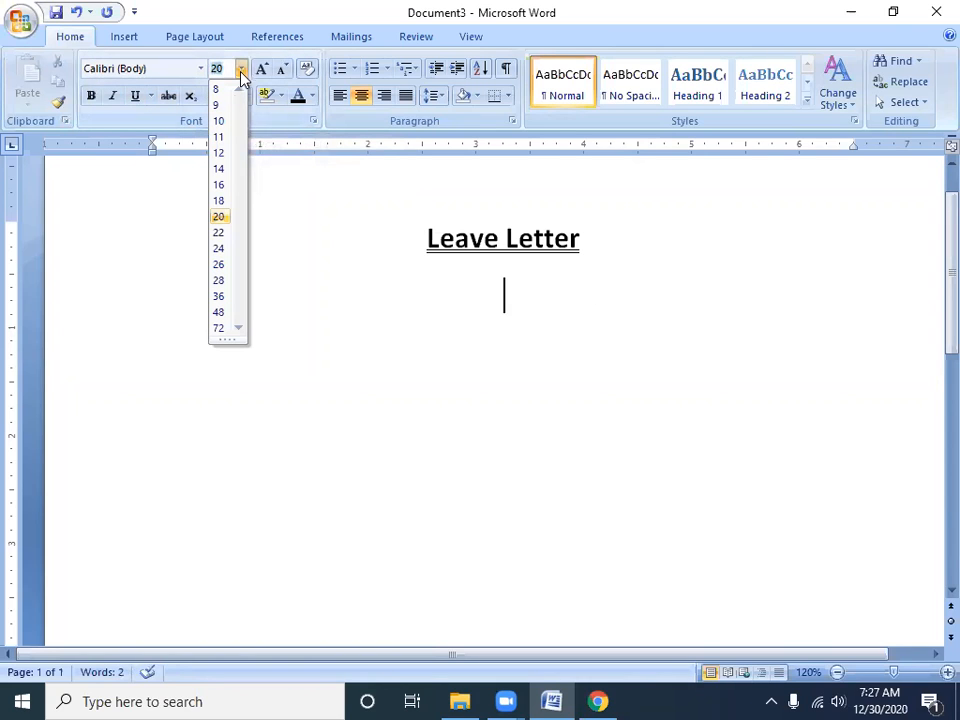
{"action": "left_click", "coordinate": [219, 153]}
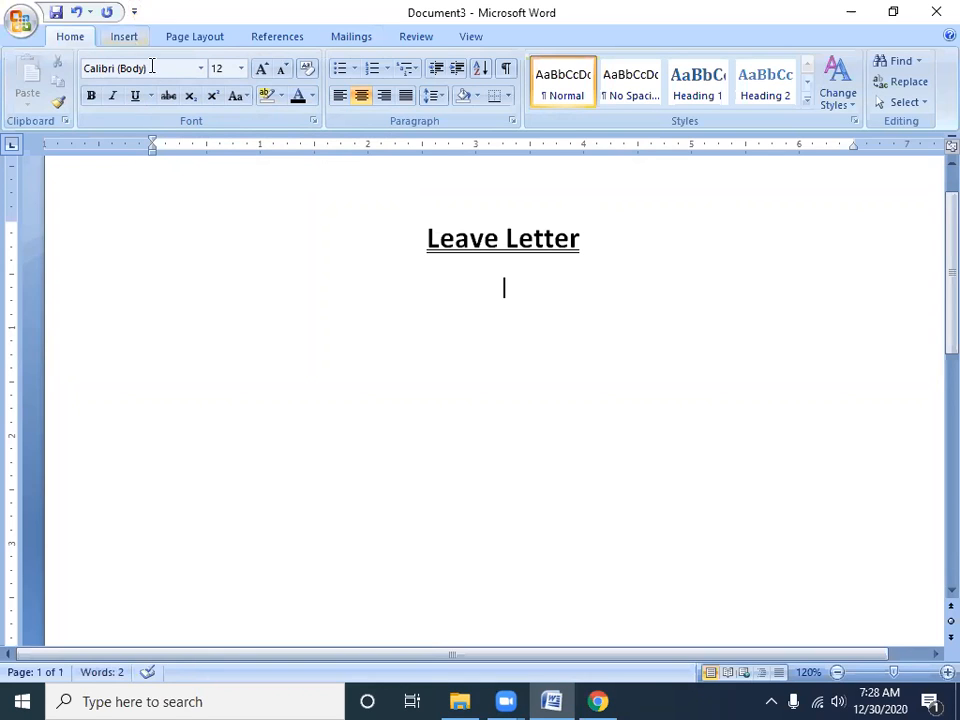
Add right-aligned lines reading "Date:" and "Place:" below the title
{"action": "left_click", "coordinate": [389, 102]}
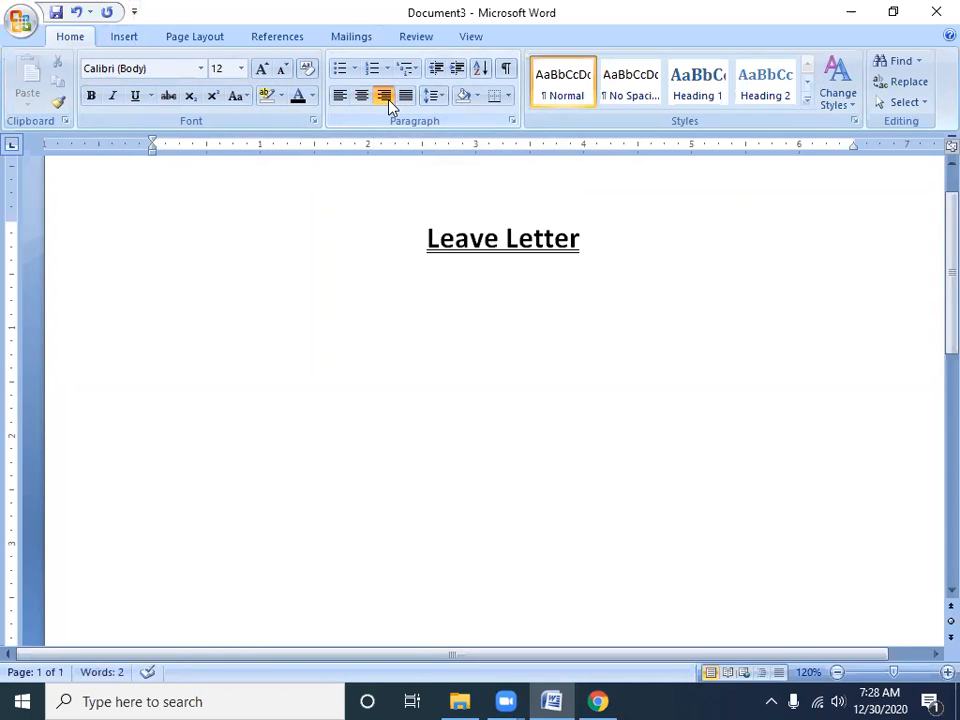
{"action": "type", "text": "Date:"}
{"action": "key", "text": "Return"}
{"action": "type", "text": "Place"}
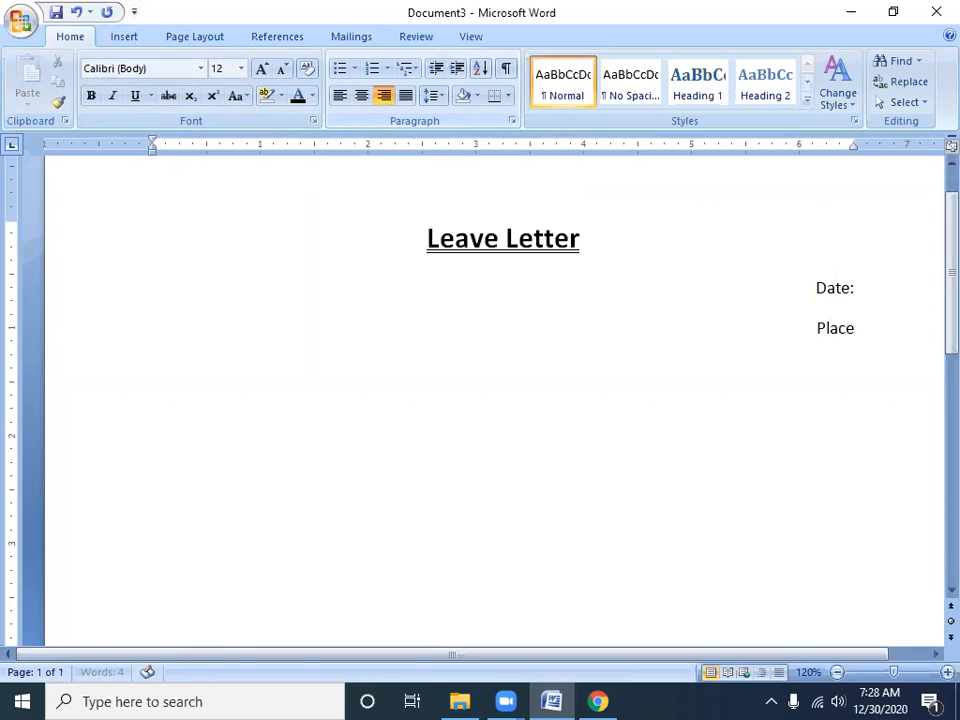
{"action": "type", "text": ":"}
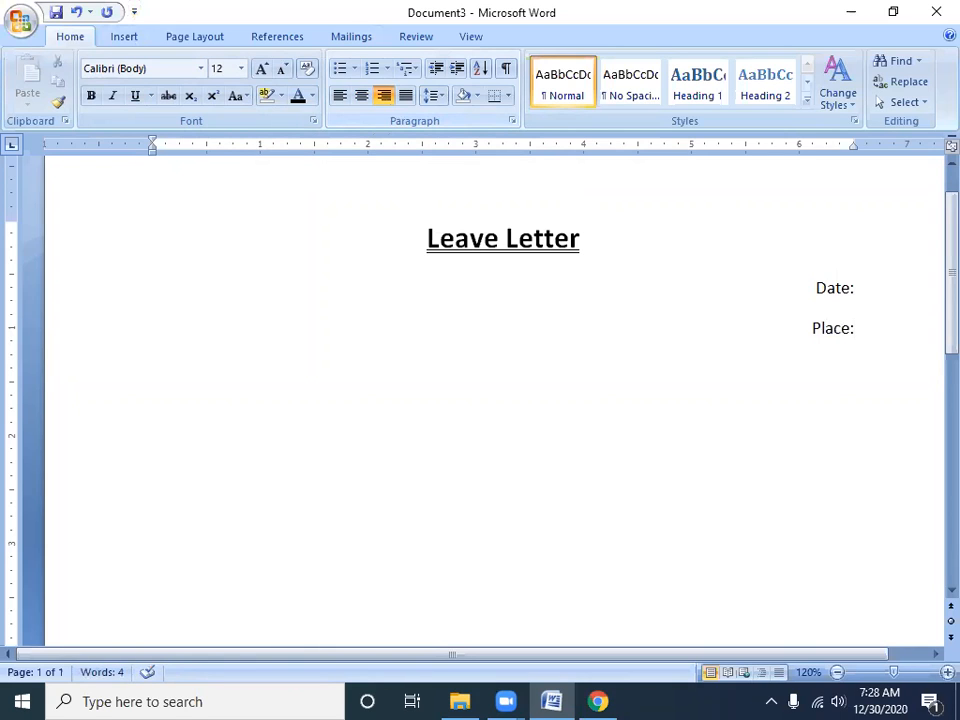
{"action": "key", "text": "Return"}
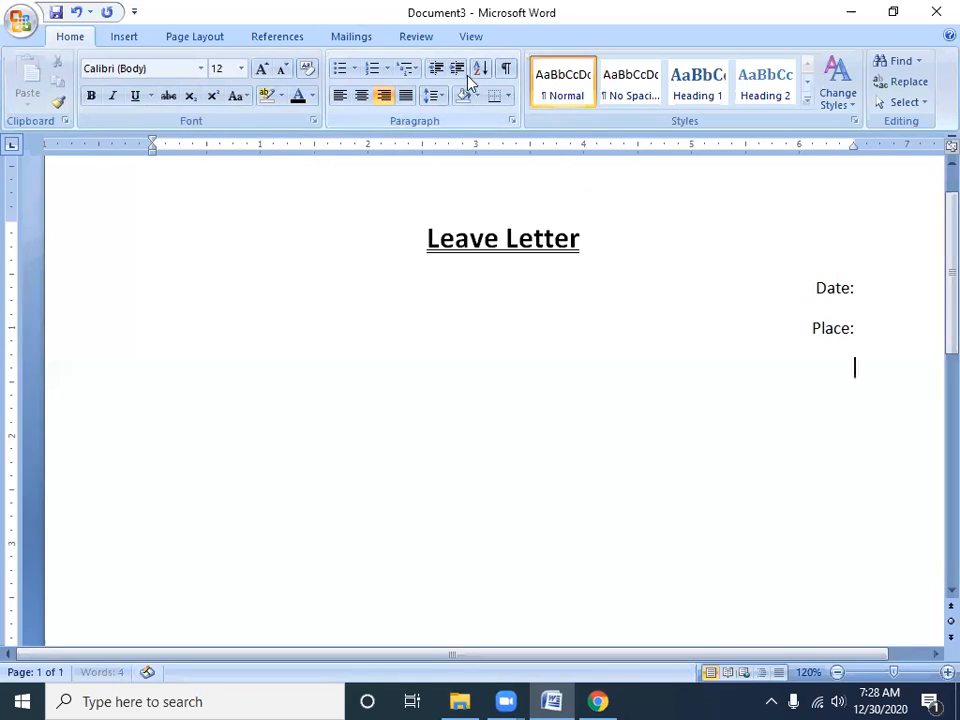
Add the left-aligned recipient lines "To,", "The Maneger", "Gdfg" and "Fgh" below the place line
{"action": "left_click", "coordinate": [340, 95]}
{"action": "type", "text": "To,"}
{"action": "key", "text": "Return"}
{"action": "type", "text": "The Maneger"}
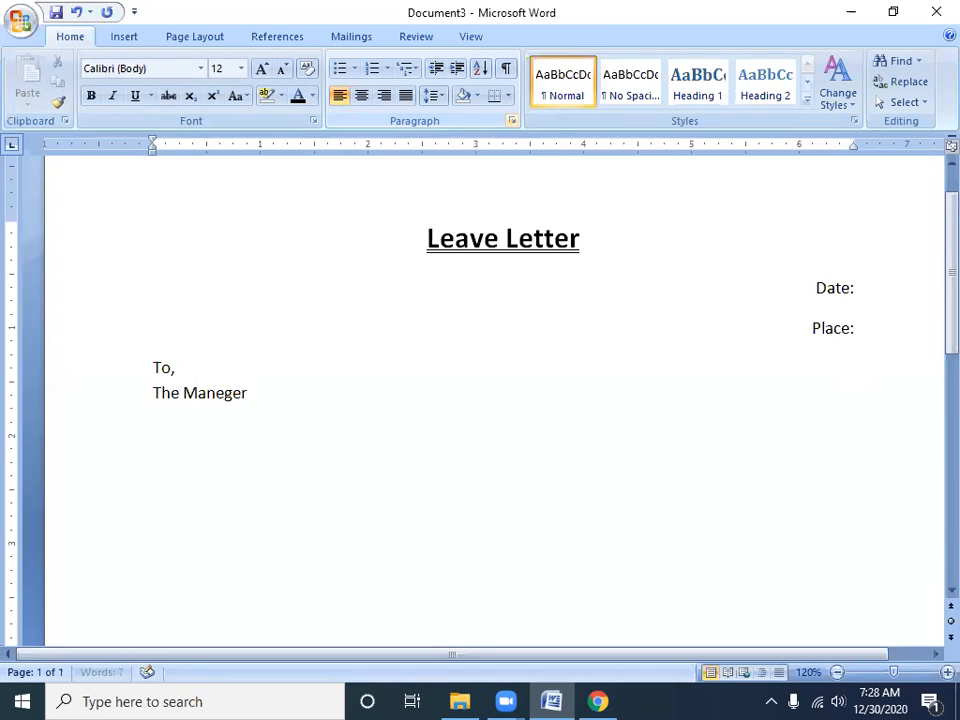
{"action": "key", "text": "Return"}
{"action": "type", "text": "gdfg"}
{"action": "key", "text": "Return"}
{"action": "type", "text": "fgh"}
{"action": "key", "text": "Return"}
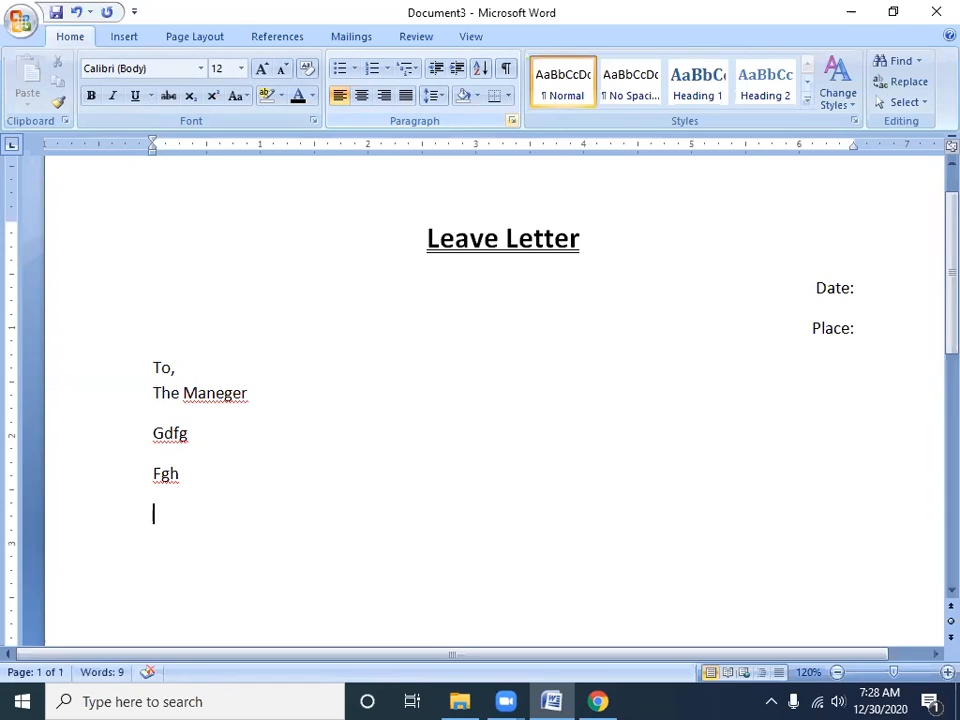
Add the salutation "Dear Sir," below the recipient lines and start a new line under it
{"action": "type", "text": "Dear Sir,"}
{"action": "key", "text": "Return"}
{"action": "key", "text": "Return"}
{"action": "key", "text": "BackSpace"}
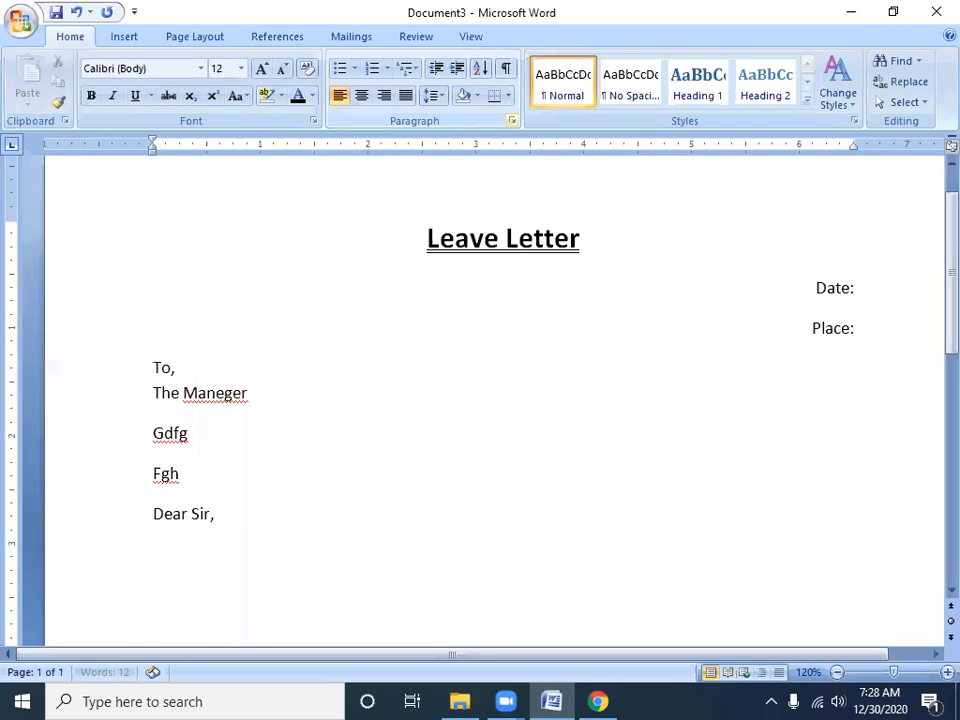
Generate a sample body paragraph below the salutation with =rand(1,2)
{"action": "type", "text": "=rand(1,2)"}
{"action": "key", "text": "Return"}
Justify the whole generated body paragraph
{"action": "key", "text": "Up"}
{"action": "key", "text": "Up"}
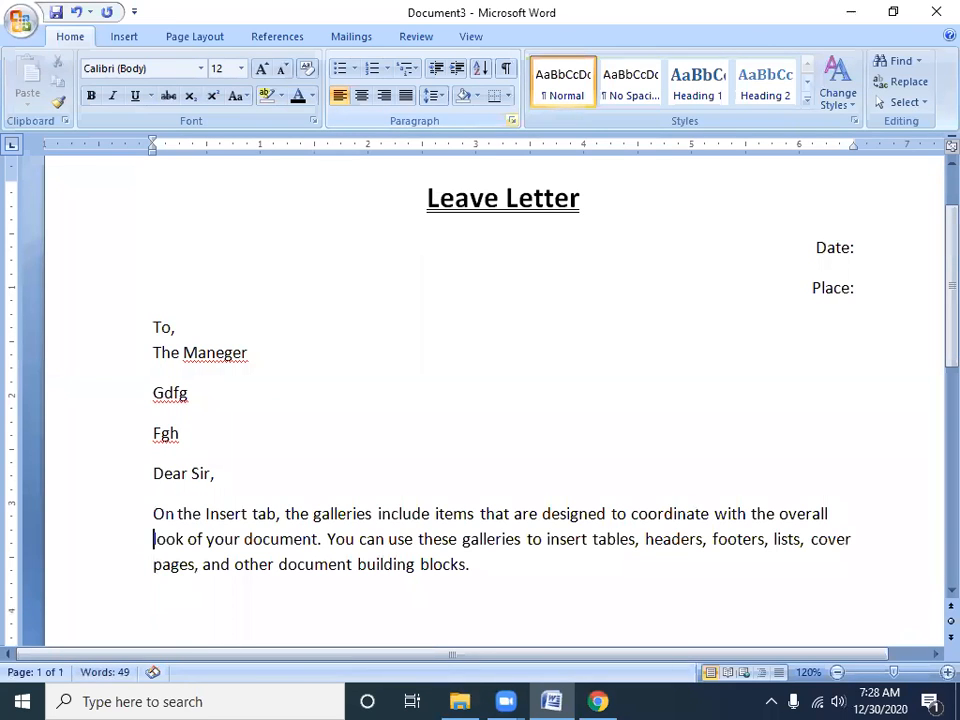
{"action": "key", "text": "Up"}
{"action": "key", "text": "ctrl+shift+Down"}
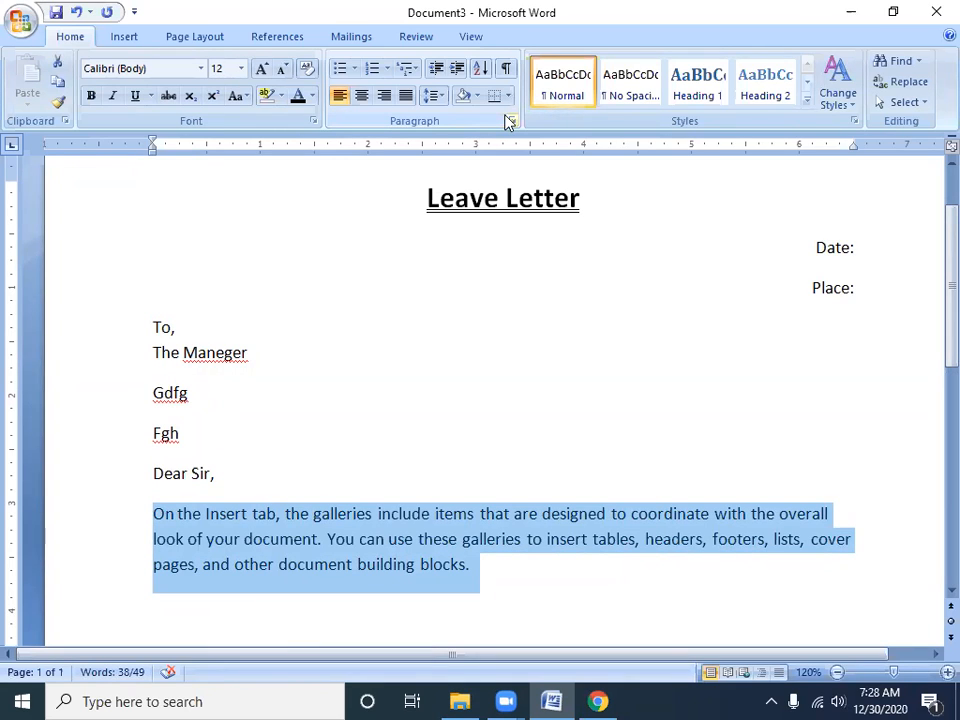
{"action": "left_click", "coordinate": [406, 97]}
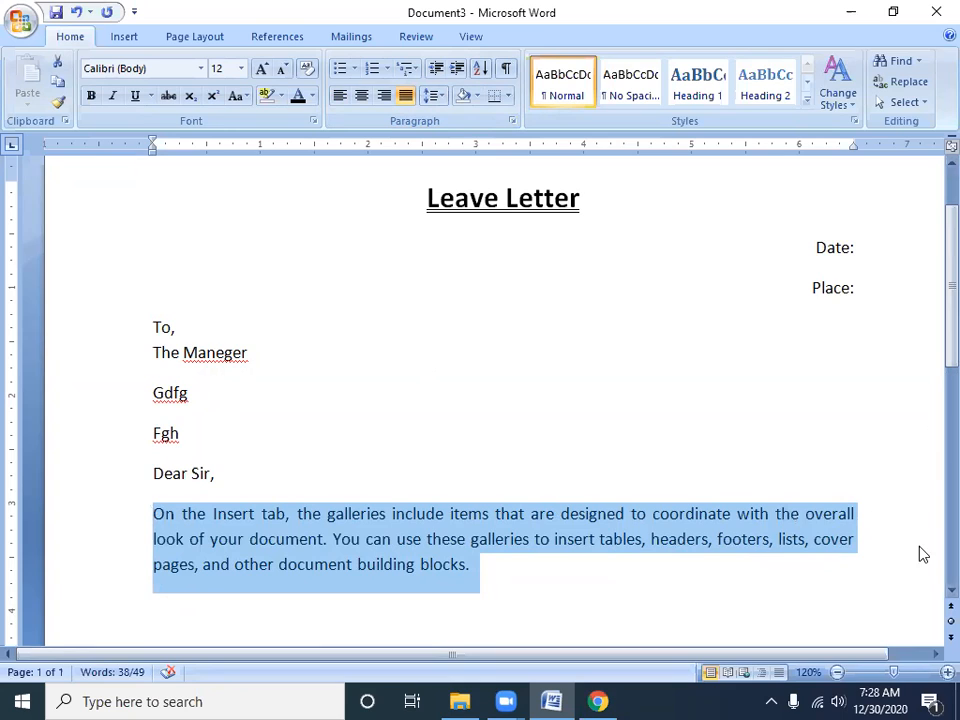
Add the centered line "Thank you Sir" below the body paragraph
{"action": "left_click", "coordinate": [497, 578]}
{"action": "key", "text": "Return"}
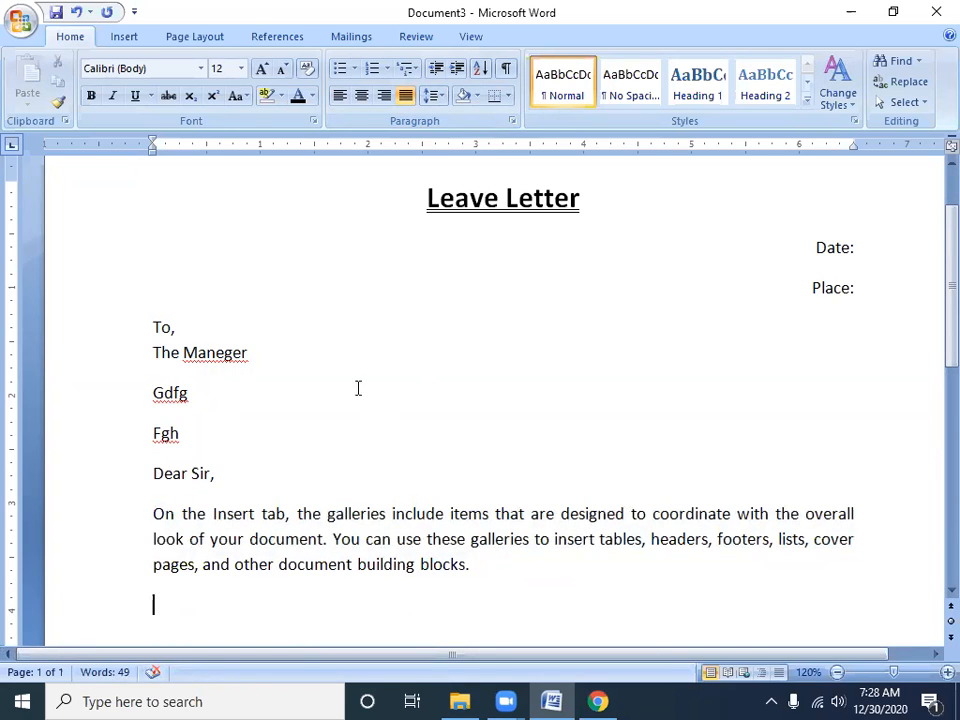
{"action": "left_click", "coordinate": [361, 95]}
{"action": "type", "text": "Thank you Sir,"}
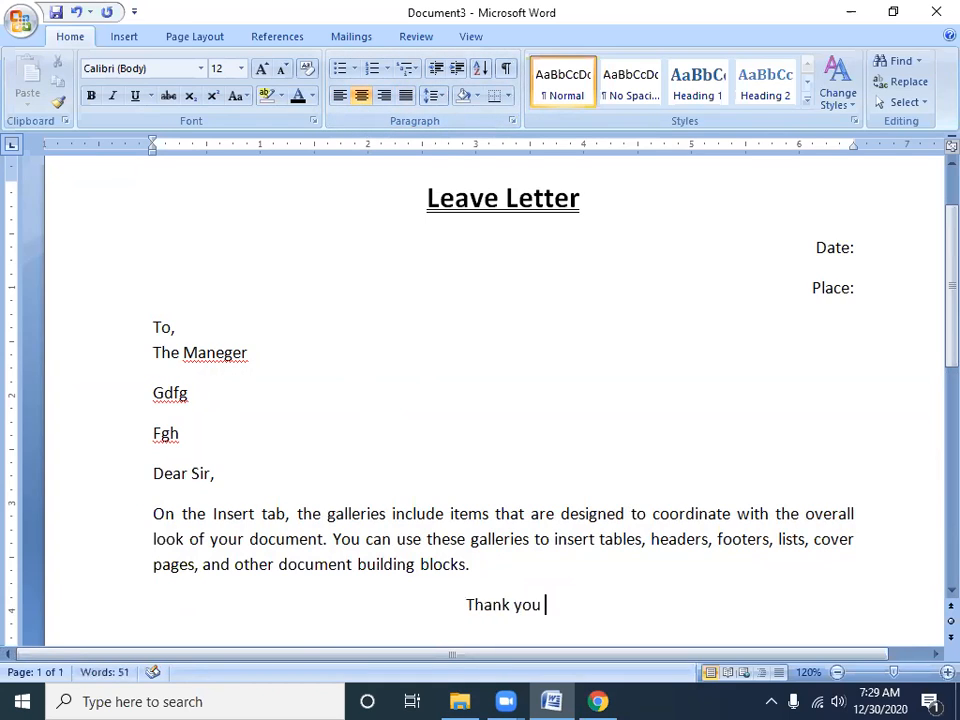
{"action": "key", "text": "BackSpace"}
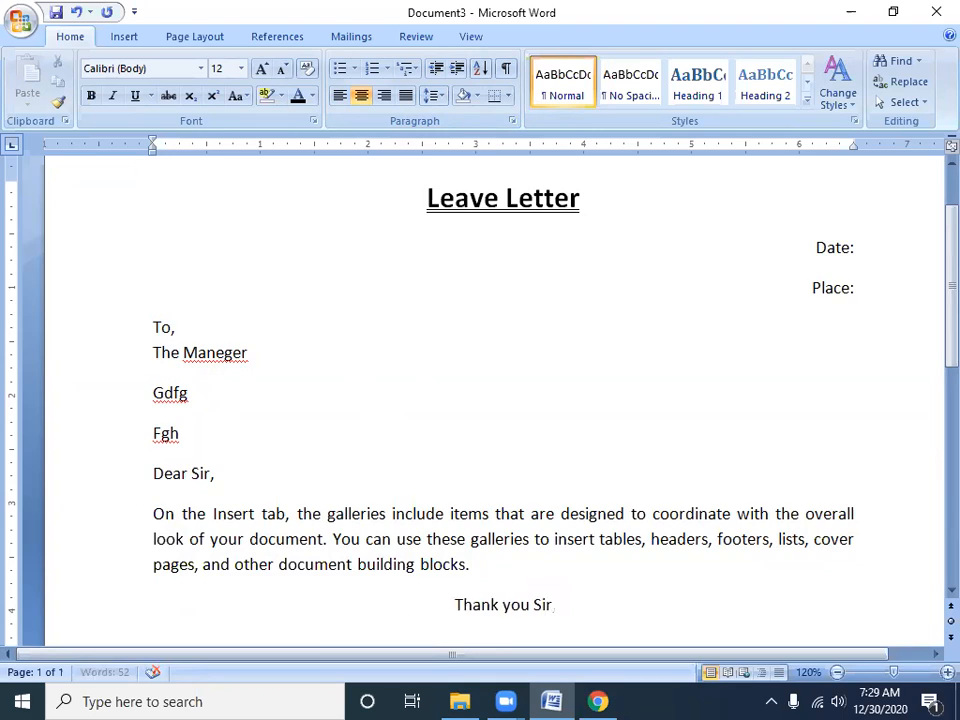
{"action": "key", "text": "Return"}
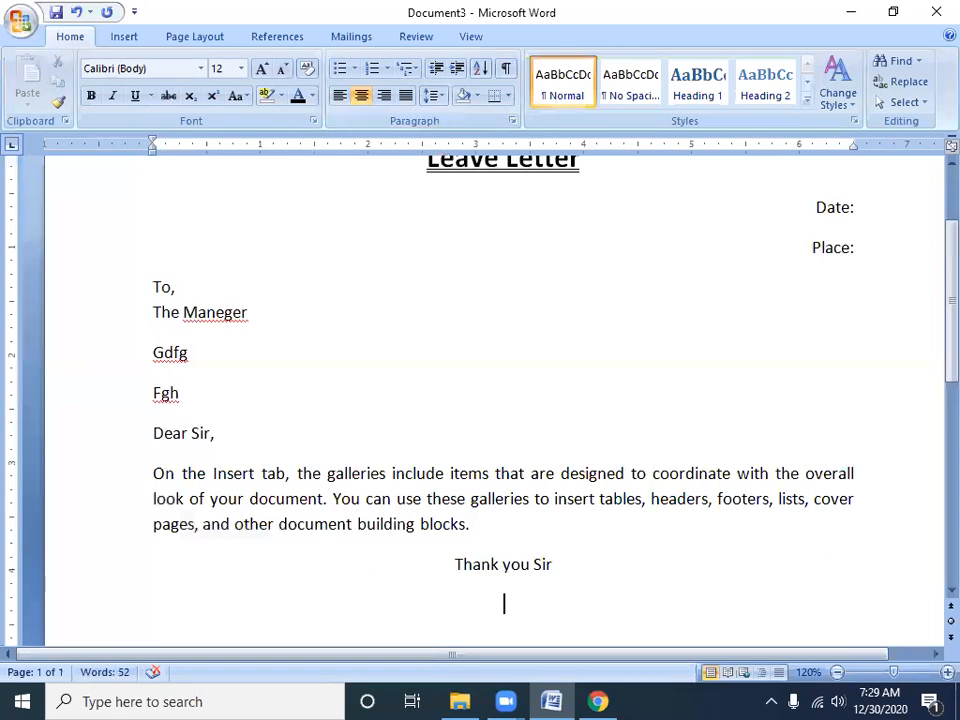
Add the right-aligned closing lines "Yours Obediently," and "Dfgsdg" below the thank-you line
{"action": "left_click", "coordinate": [384, 95]}
{"action": "type", "text": "Yours Obedien"}
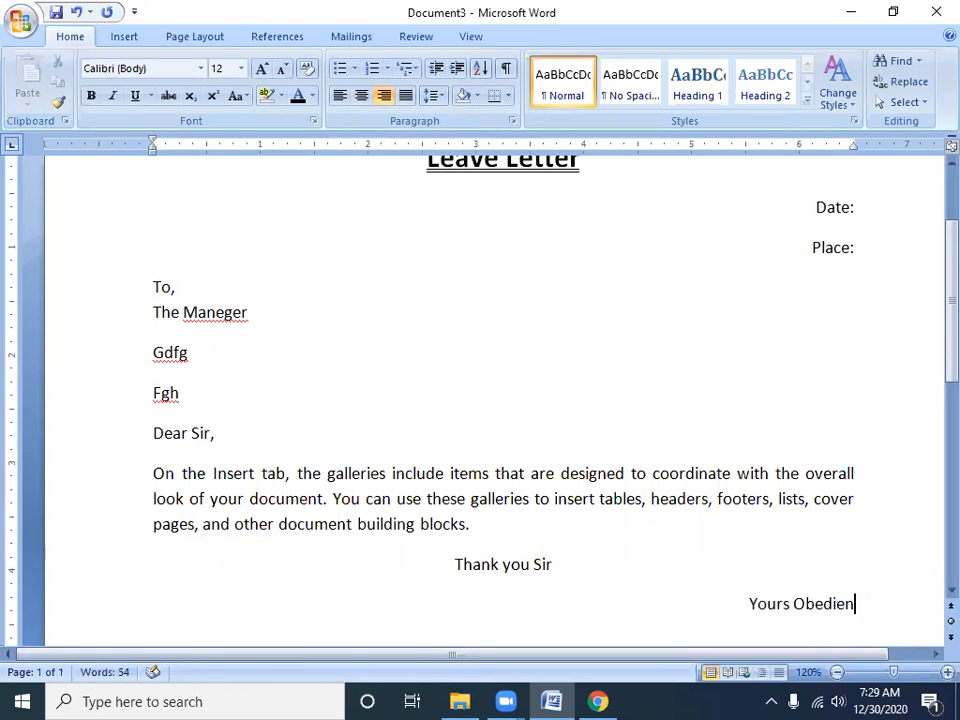
{"action": "type", "text": "tly,"}
{"action": "key", "text": "Return"}
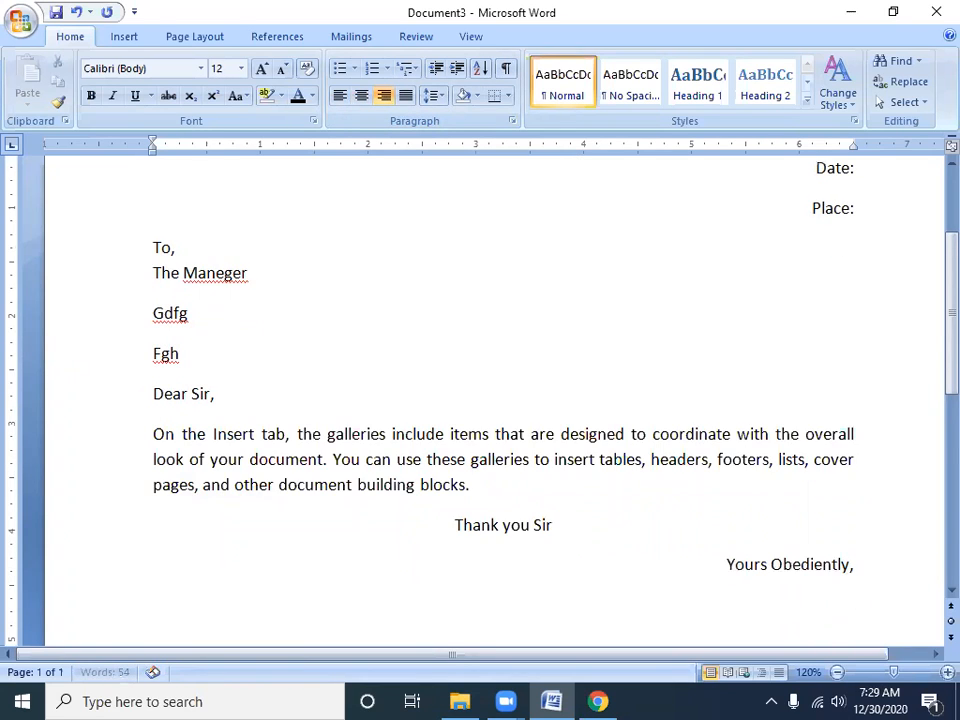
{"action": "type", "text": "Dfgsdg"}
{"action": "key", "text": "Return"}
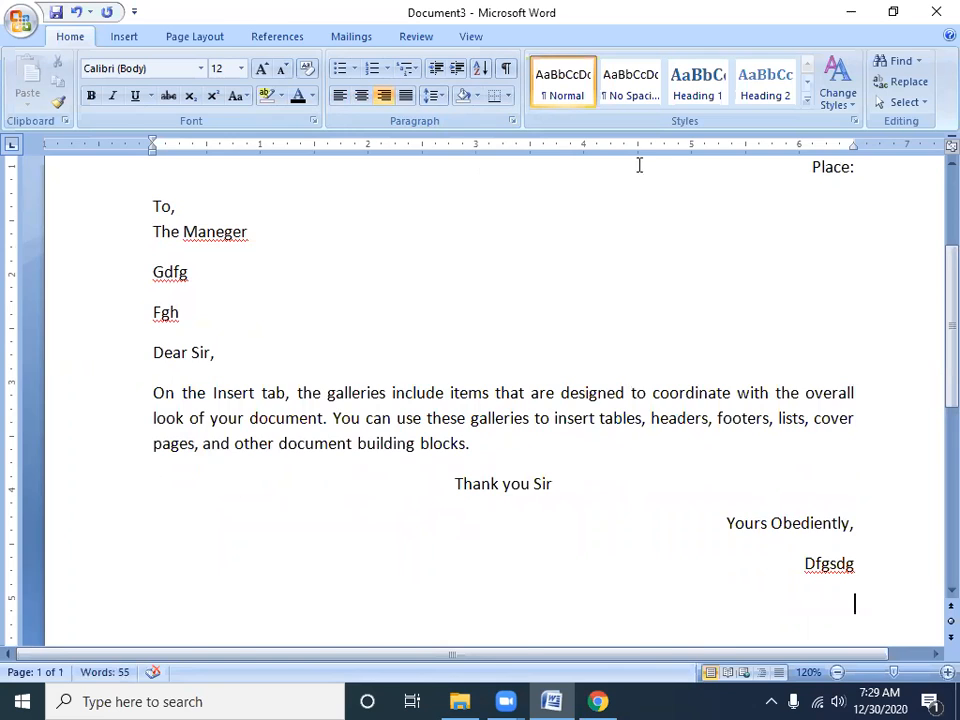
Review the alignment of the letter's title, date and place, recipient lines, body paragraph, thank-you line and closing
{"action": "scroll", "coordinate": [553, 381], "scroll_direction": "up", "scroll_amount": 4}
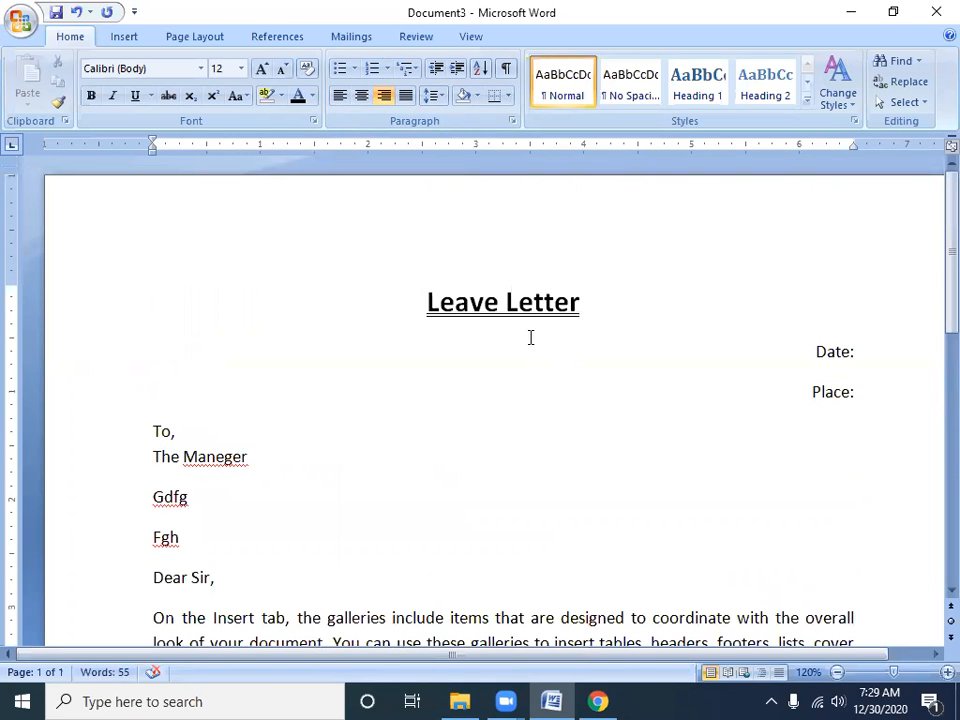
{"action": "left_click_drag", "start_coordinate": [403, 300], "coordinate": [223, 557]}
{"action": "key", "text": "ctrl+z"}
{"action": "scroll", "coordinate": [309, 587], "scroll_direction": "down", "scroll_amount": 2}
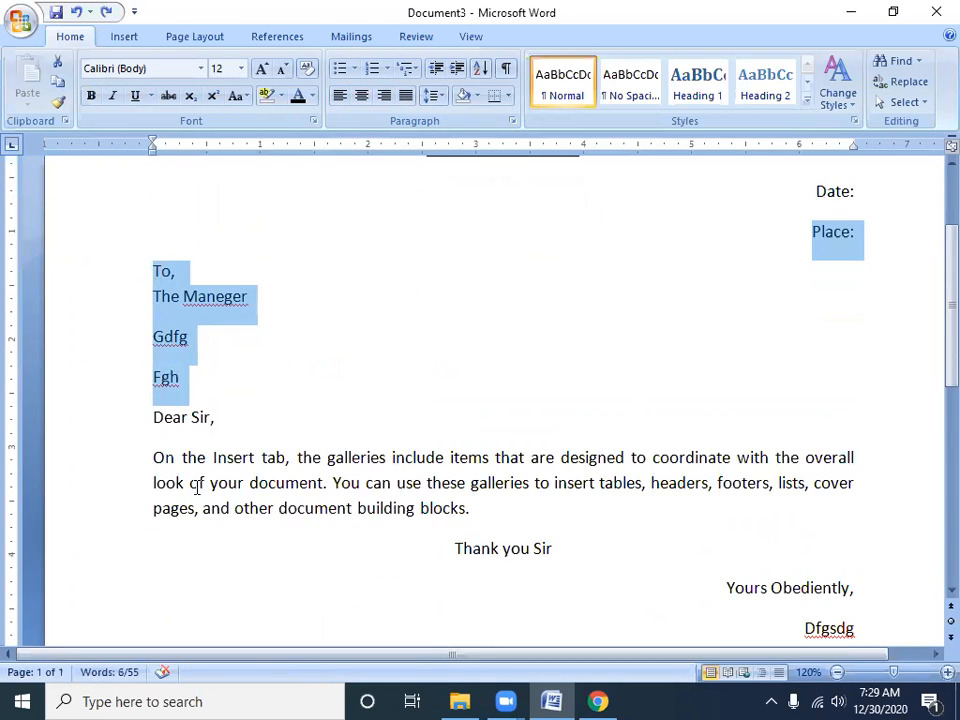
{"action": "left_click_drag", "start_coordinate": [156, 459], "coordinate": [568, 506]}
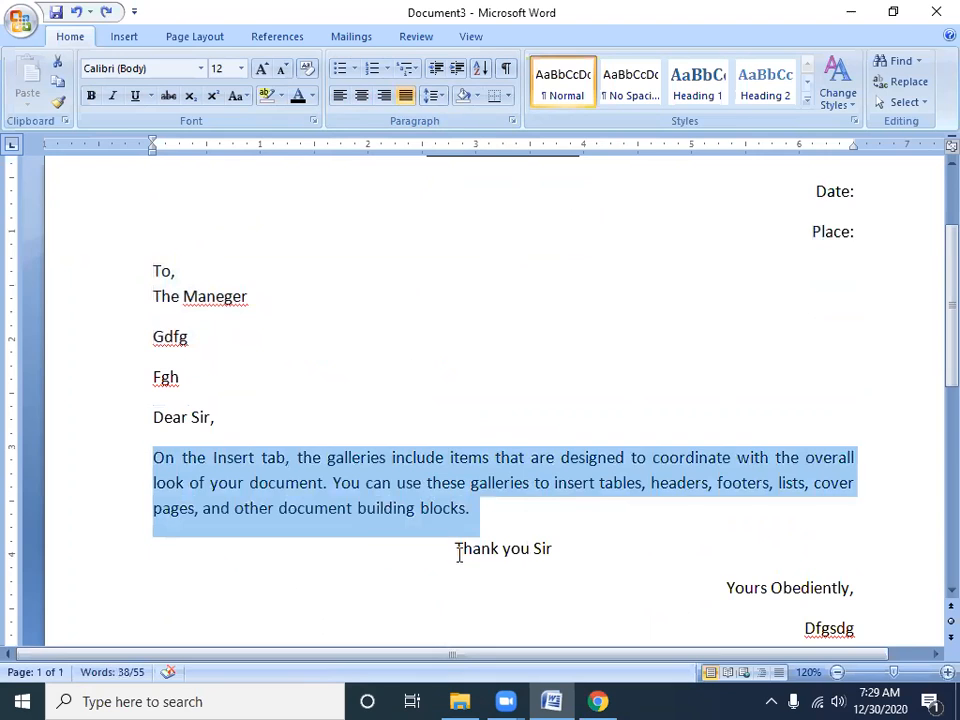
{"action": "left_click_drag", "start_coordinate": [456, 553], "coordinate": [556, 550]}
{"action": "left_click_drag", "start_coordinate": [707, 583], "coordinate": [903, 624]}
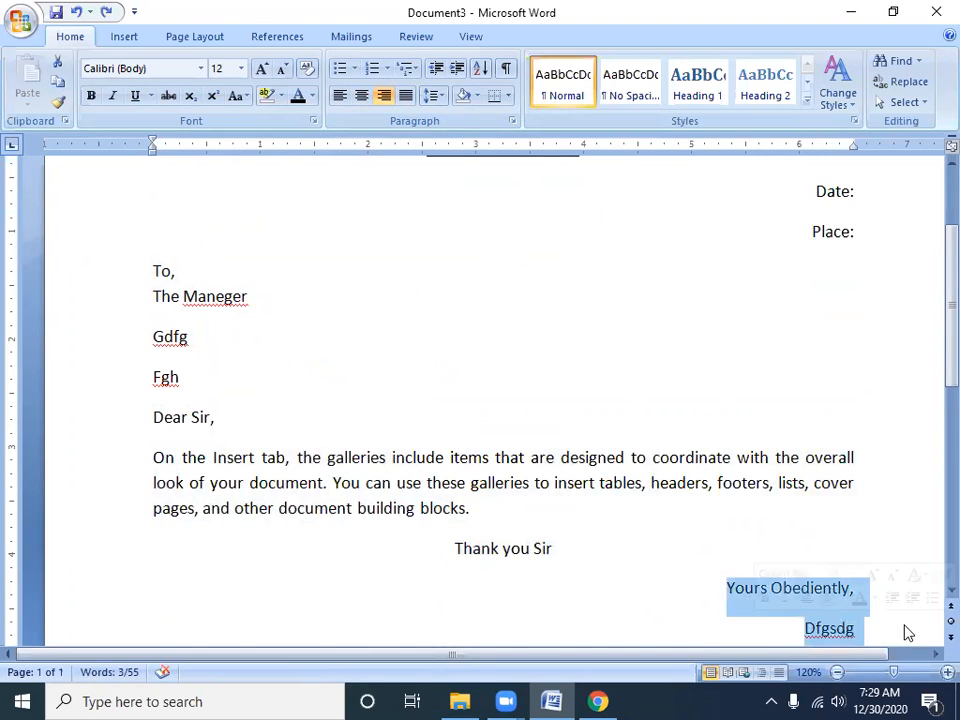
{"action": "scroll", "coordinate": [705, 515], "scroll_direction": "up", "scroll_amount": 2}
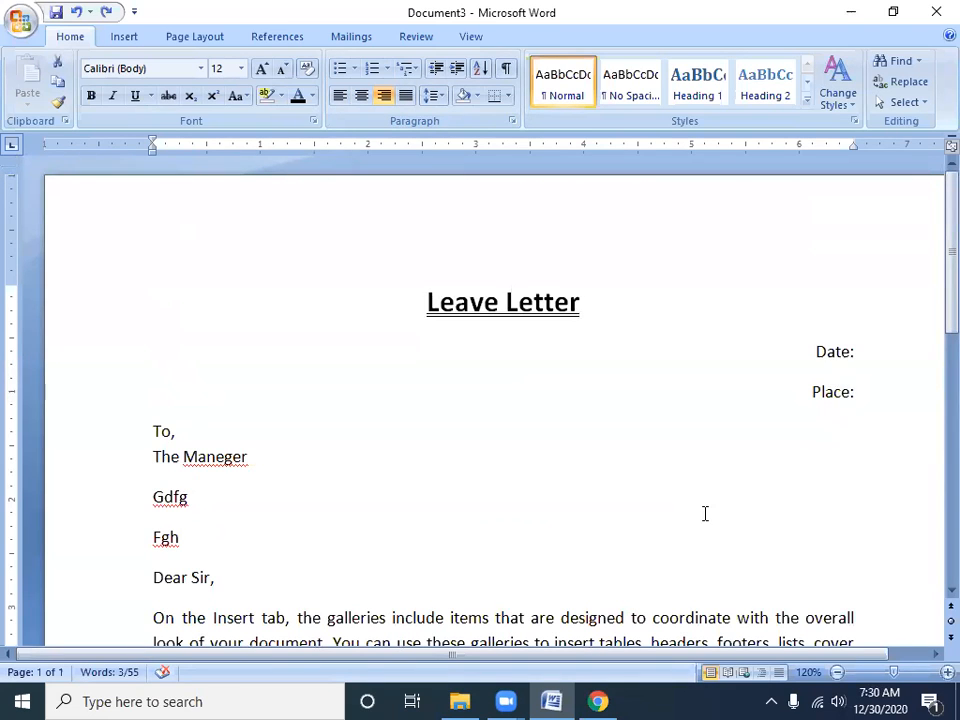
Set the line spacing of the recipient lines from "To," to "Fgh" to 1.0 and remove the space after those paragraphs
{"action": "left_click", "coordinate": [210, 514]}
{"action": "key", "text": "ctrl+a"}
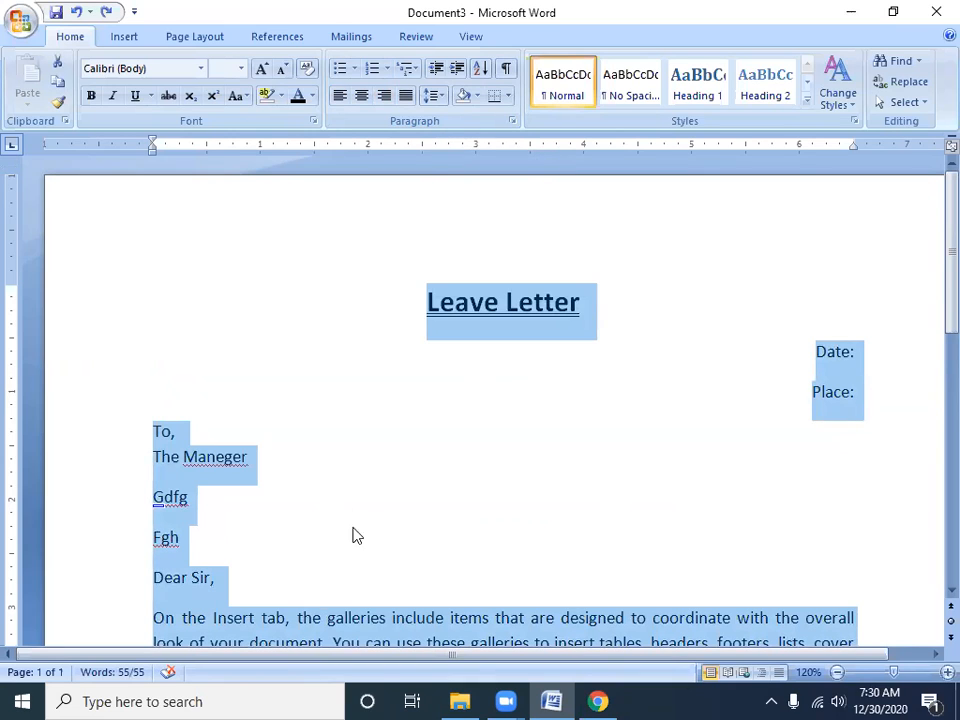
{"action": "left_click", "coordinate": [190, 498]}
{"action": "left_click_drag", "start_coordinate": [186, 540], "coordinate": [114, 433]}
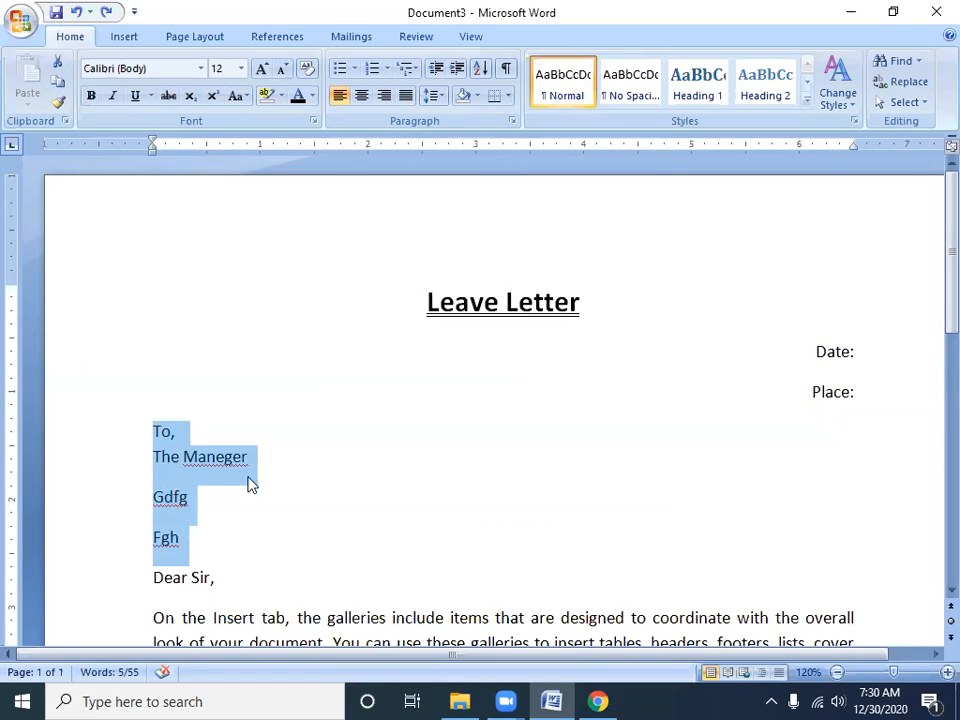
{"action": "left_click", "coordinate": [433, 95]}
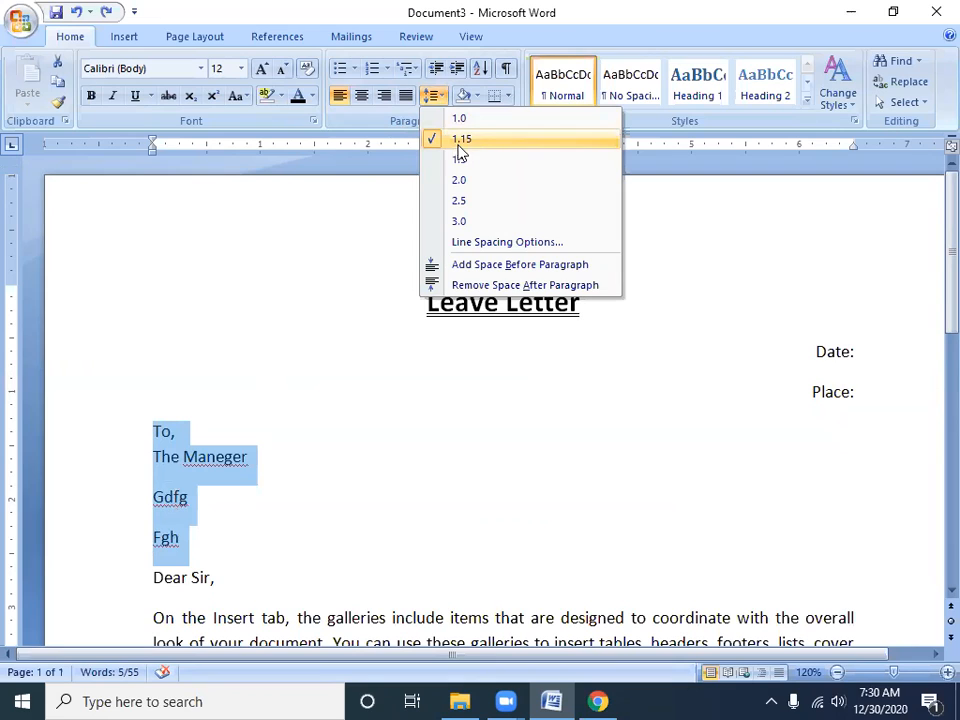
{"action": "left_click", "coordinate": [466, 120]}
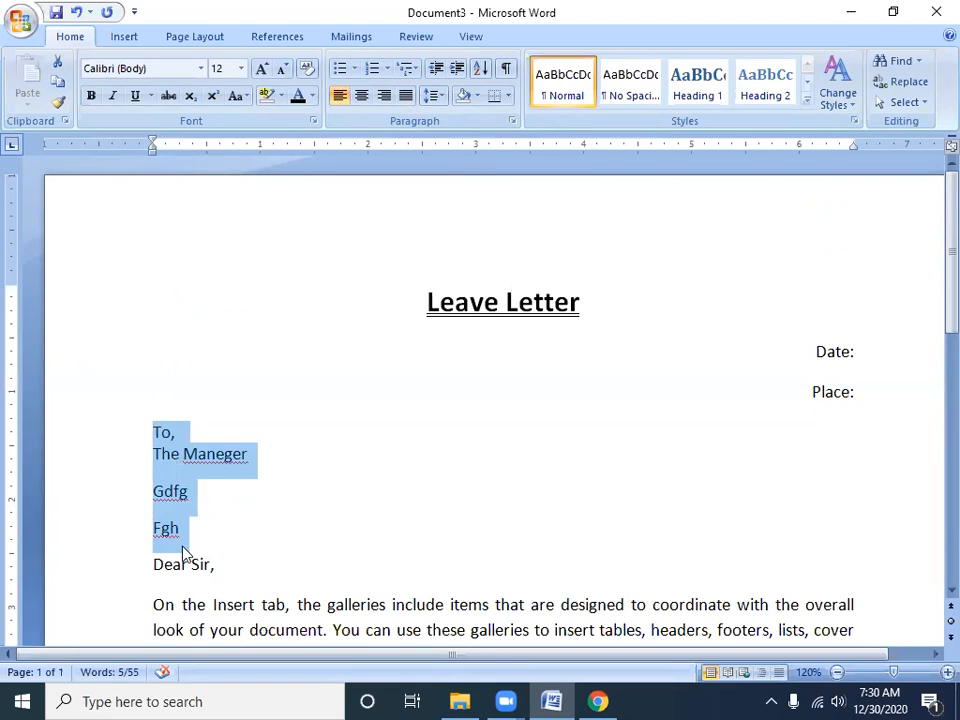
{"action": "left_click", "coordinate": [442, 98]}
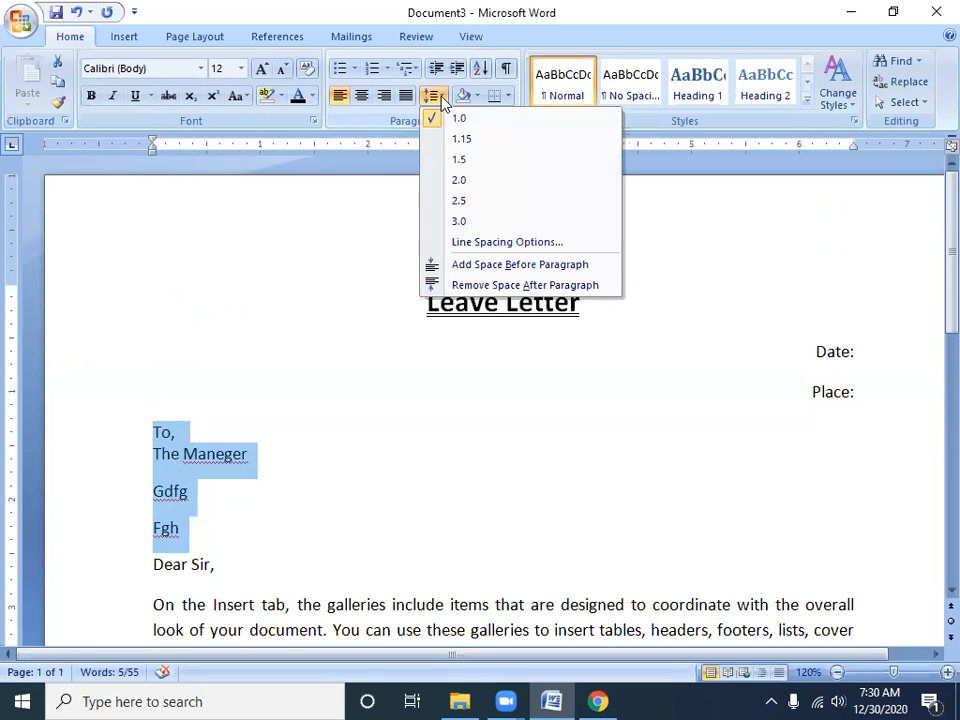
{"action": "left_click", "coordinate": [449, 287]}
Add a period after "Fgh" and insert a blank line above "Dear Sir,"
{"action": "left_click", "coordinate": [272, 506]}
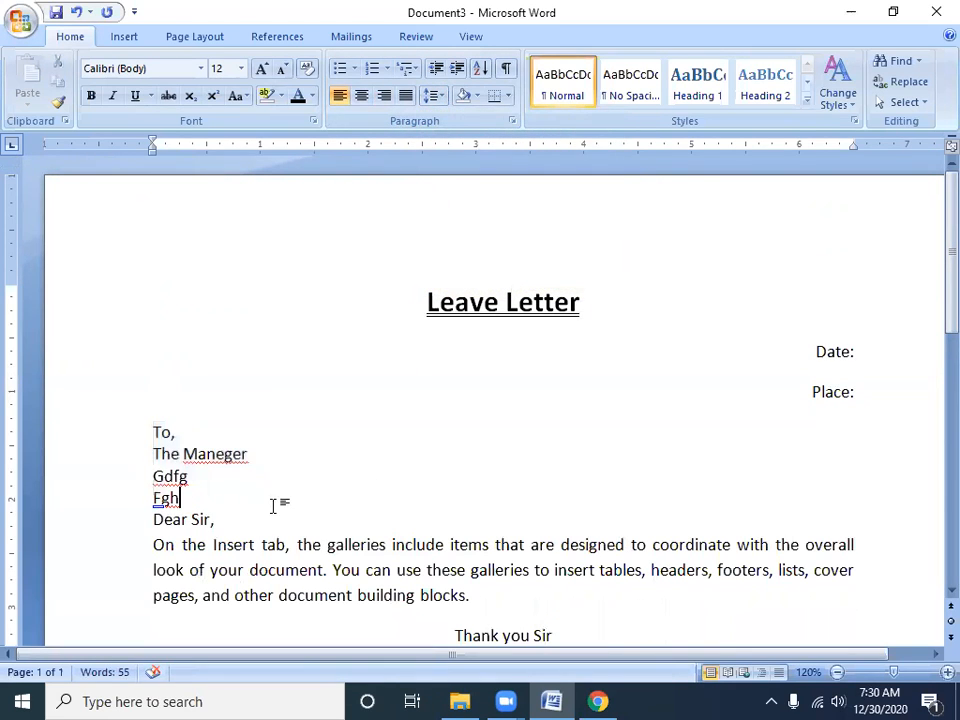
{"action": "type", "text": "."}
{"action": "key", "text": "Return"}
Remove the space after the closing lines "Yours Obediently," and "Dfgsdg"
{"action": "scroll", "coordinate": [272, 506], "scroll_direction": "down", "scroll_amount": 4}
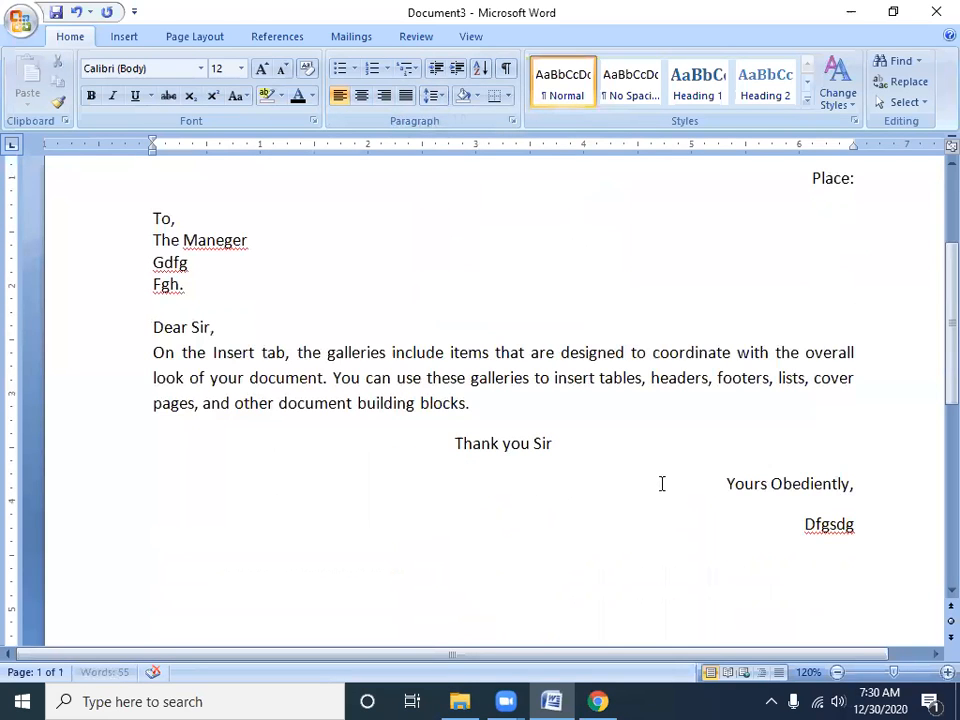
{"action": "left_click_drag", "start_coordinate": [728, 485], "coordinate": [876, 523]}
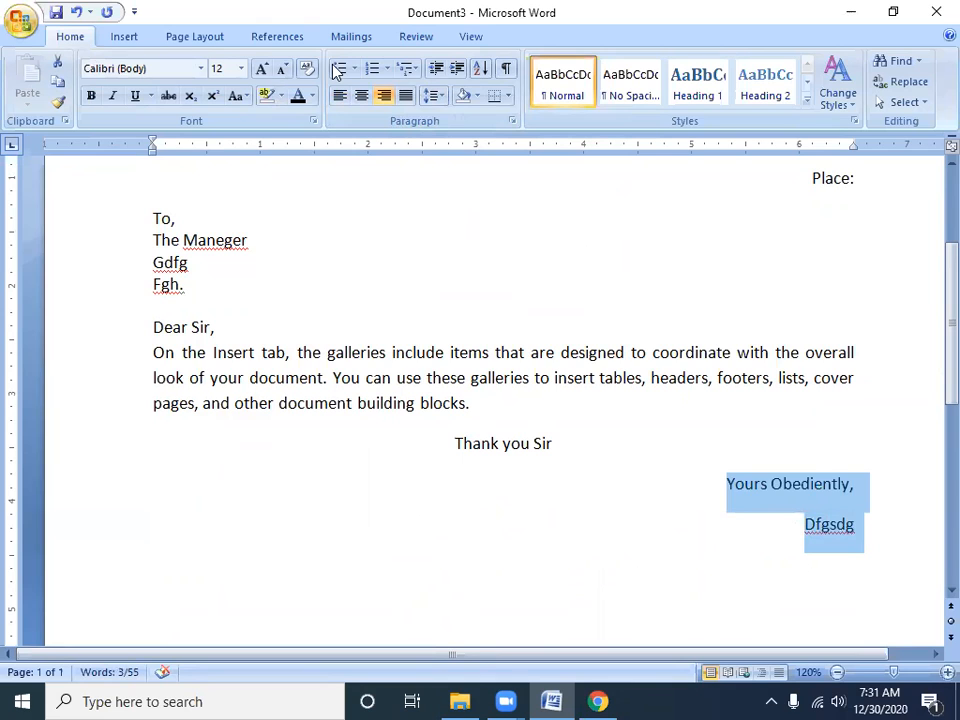
{"action": "left_click", "coordinate": [433, 96]}
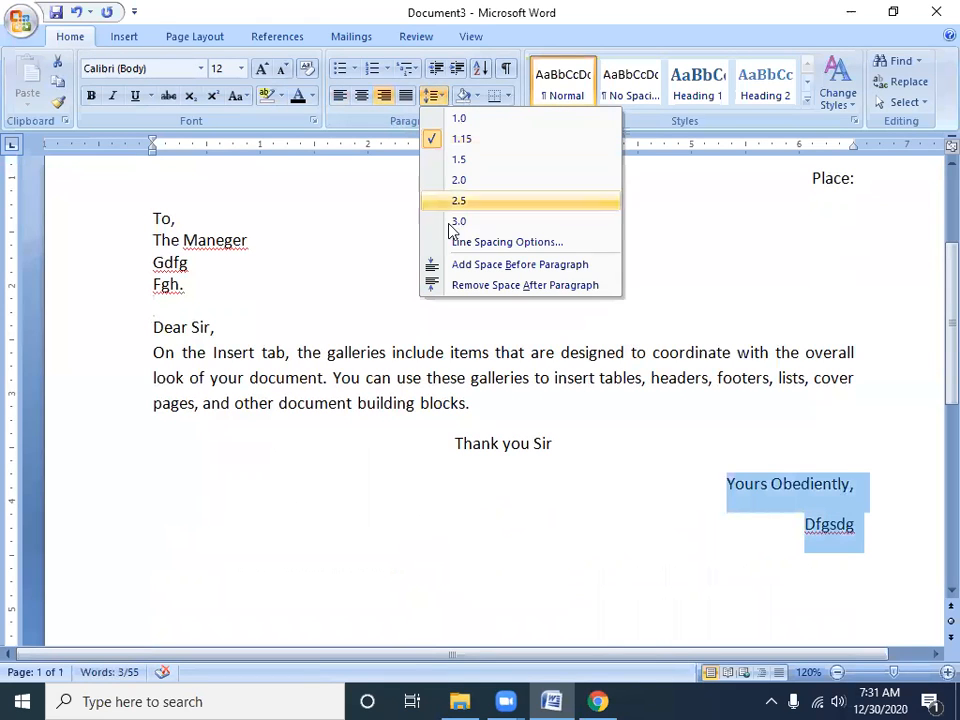
{"action": "left_click", "coordinate": [474, 285]}
Remove the space after the right-aligned "Date:" and "Place:" lines
{"action": "scroll", "coordinate": [474, 283], "scroll_direction": "up", "scroll_amount": 4}
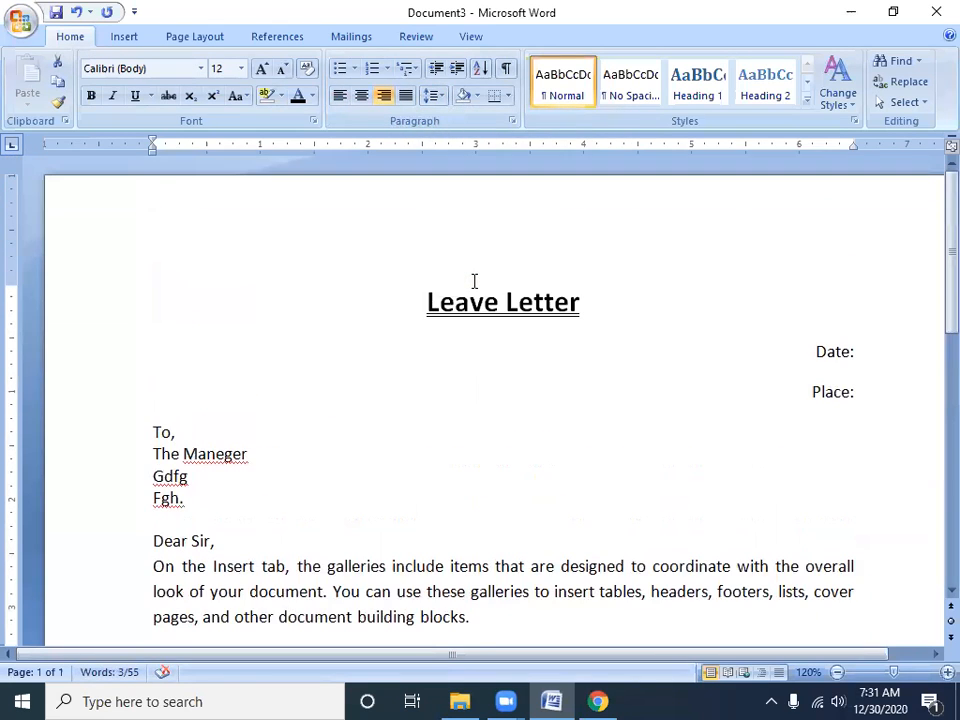
{"action": "left_click_drag", "start_coordinate": [776, 345], "coordinate": [885, 446]}
{"action": "left_click_drag", "start_coordinate": [808, 351], "coordinate": [863, 414]}
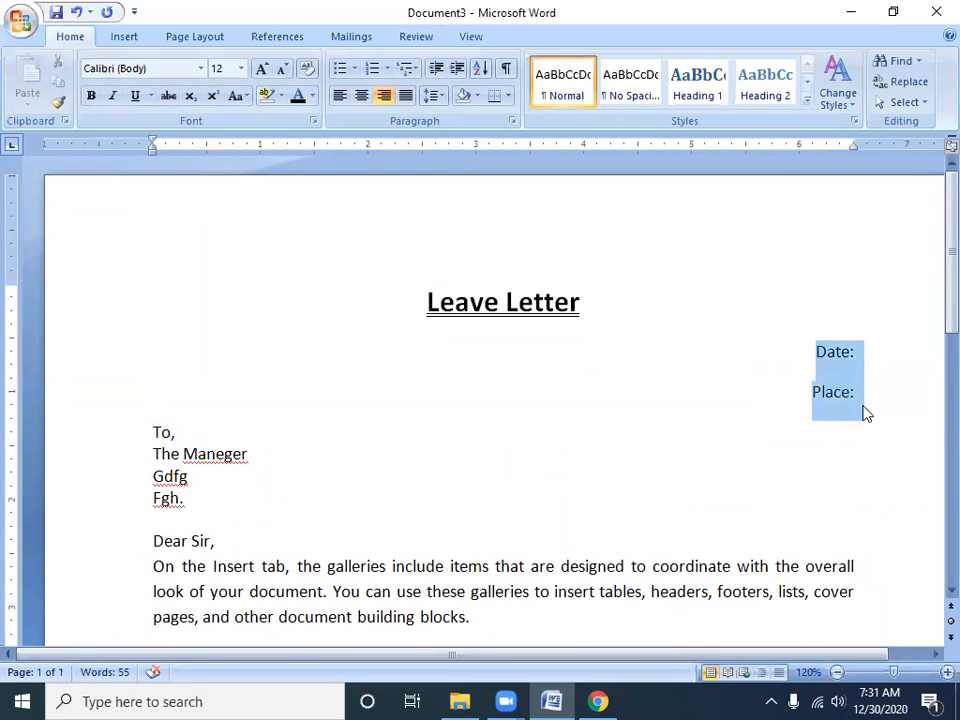
{"action": "left_click", "coordinate": [431, 96]}
{"action": "left_click", "coordinate": [500, 285]}
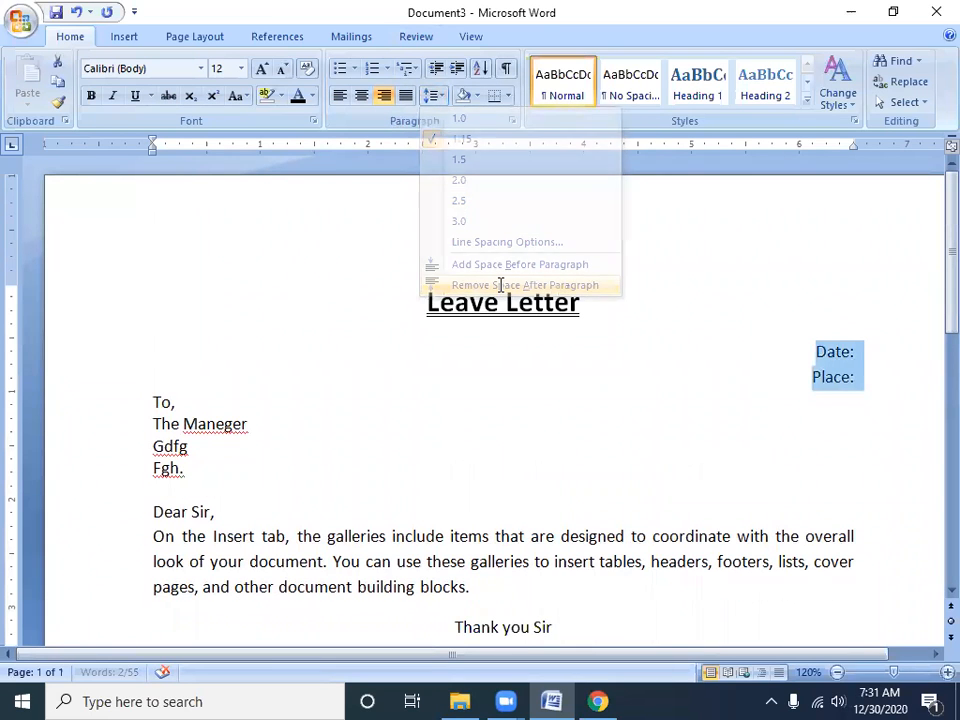
{"action": "left_click", "coordinate": [456, 448]}
Insert a blank line below the "Leave Letter" title
{"action": "scroll", "coordinate": [460, 448], "scroll_direction": "down", "scroll_amount": 4}
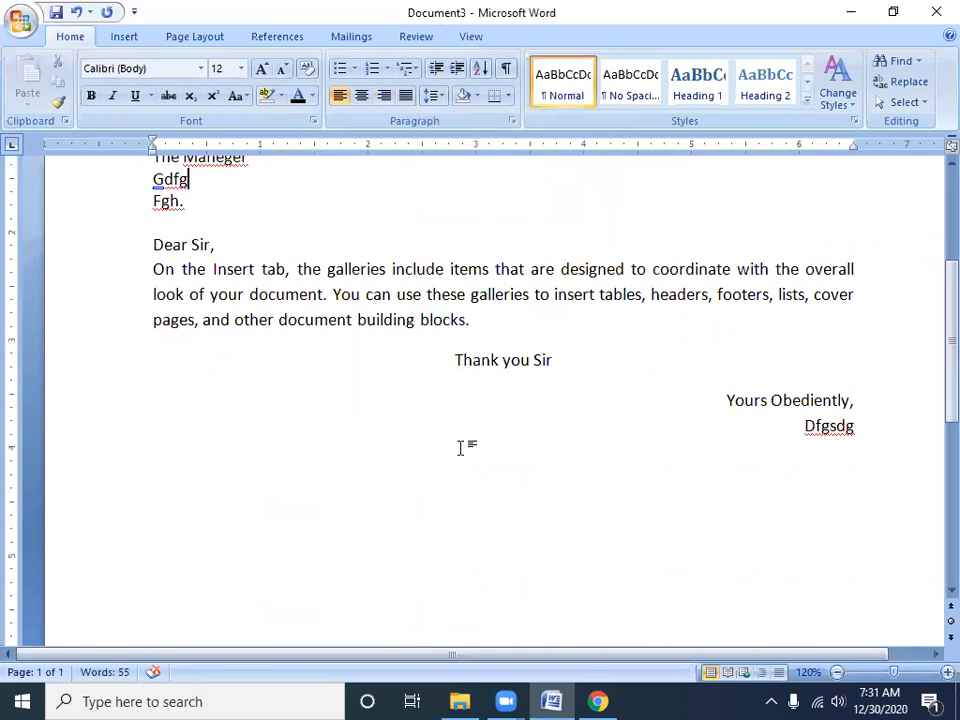
{"action": "scroll", "coordinate": [460, 448], "scroll_direction": "up", "scroll_amount": 4}
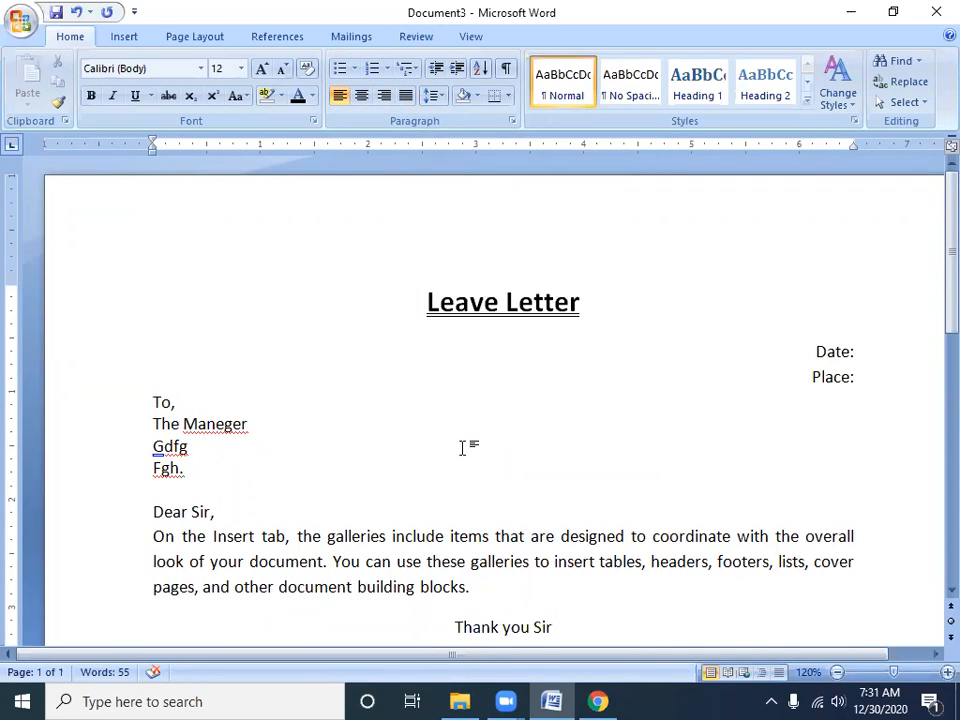
{"action": "left_click_drag", "start_coordinate": [576, 302], "coordinate": [388, 296]}
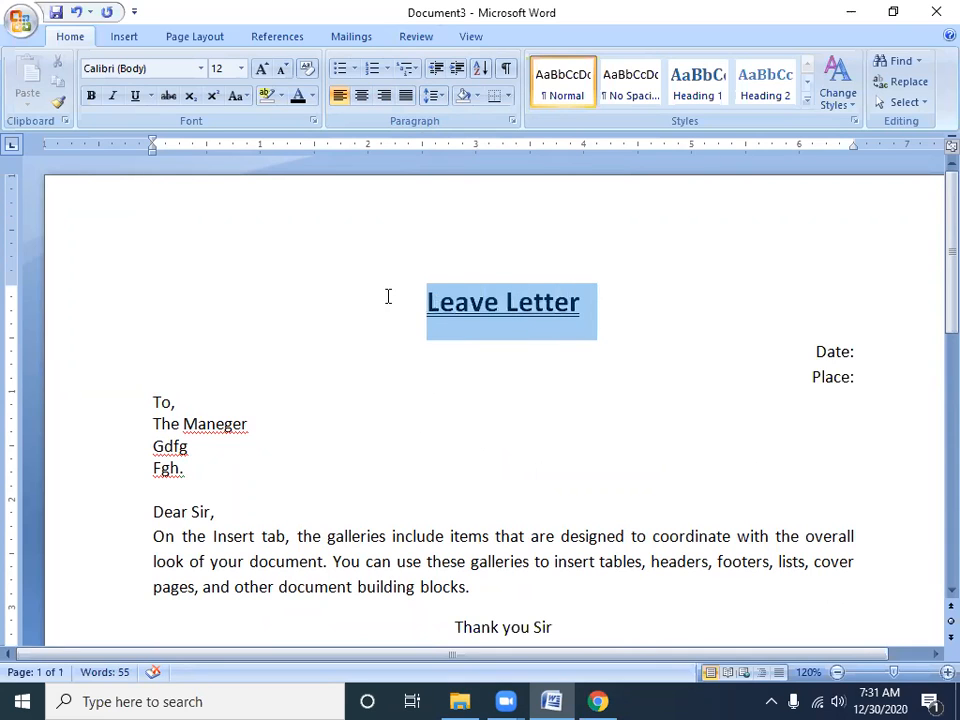
{"action": "left_click", "coordinate": [600, 304]}
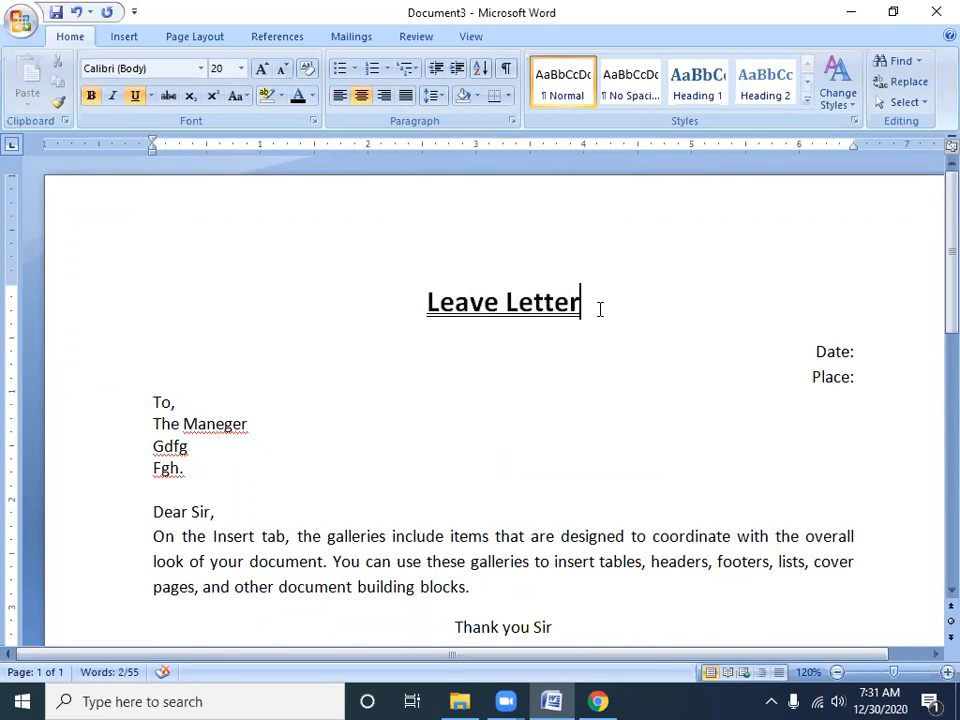
{"action": "key", "text": "Return"}
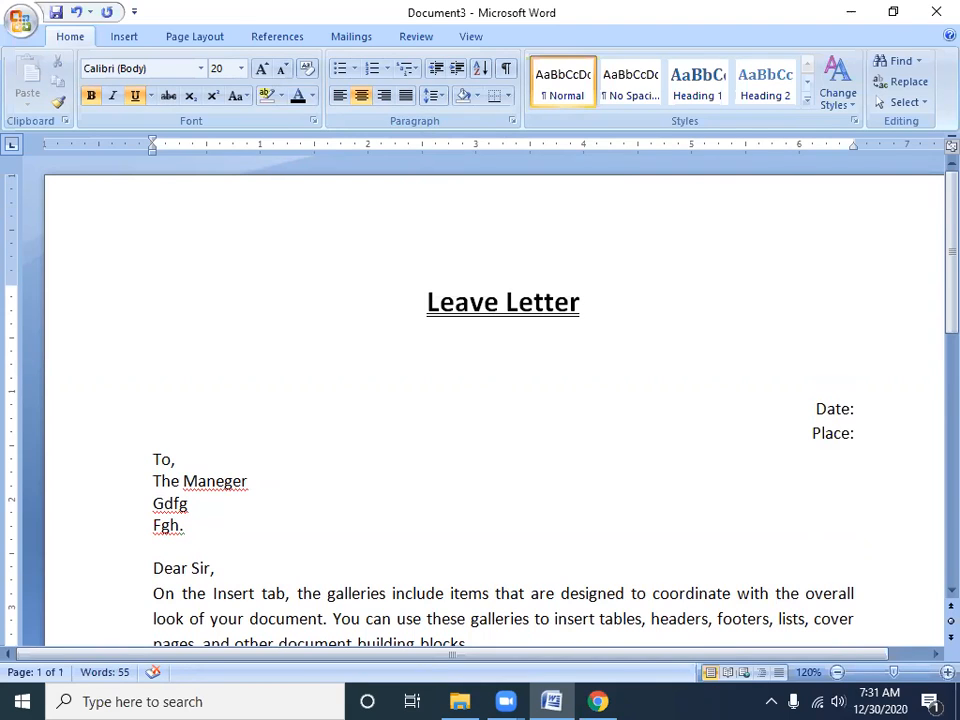
Try line spacings of 1.0, 1.5 and 2.0 on the blank line below the title, ending with 3.0
{"action": "left_click", "coordinate": [440, 97]}
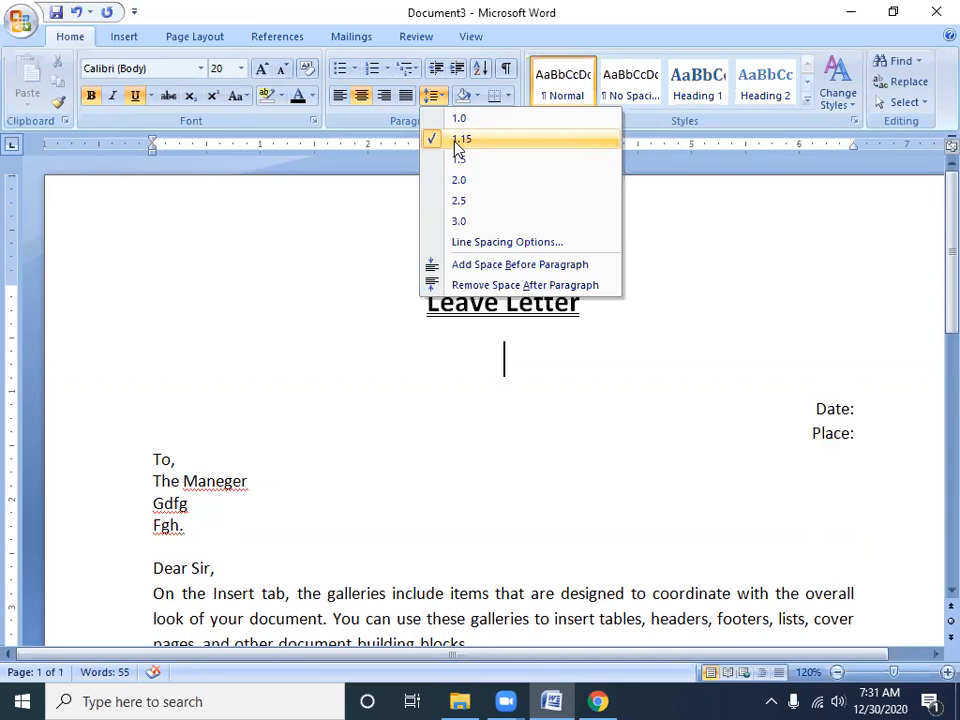
{"action": "left_click", "coordinate": [461, 120]}
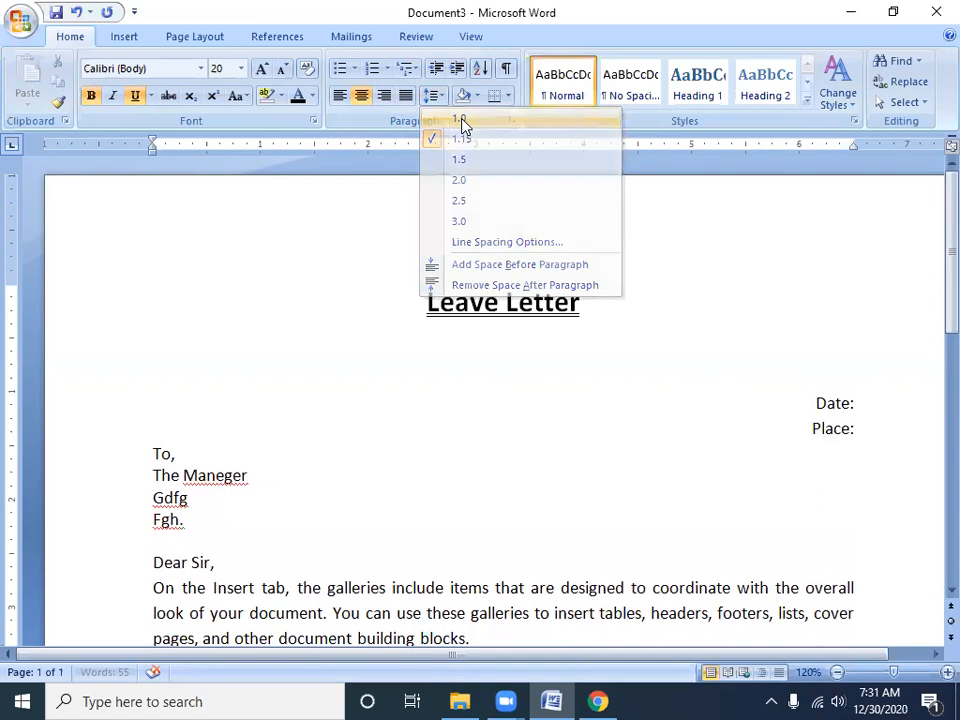
{"action": "left_click", "coordinate": [441, 103]}
{"action": "left_click", "coordinate": [452, 160]}
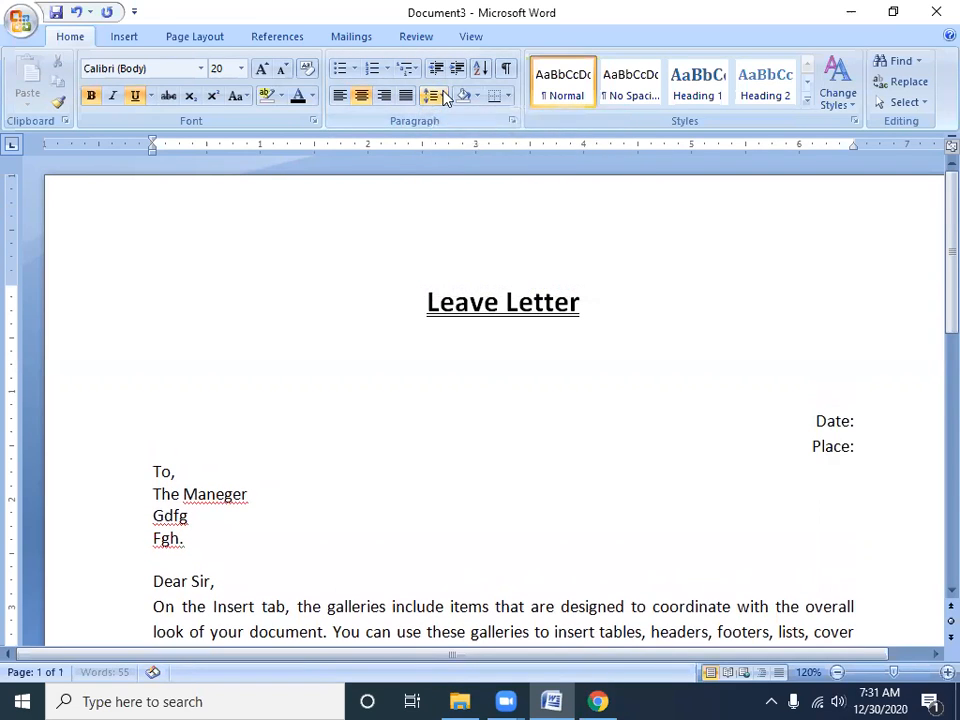
{"action": "left_click", "coordinate": [441, 96]}
{"action": "left_click", "coordinate": [463, 180]}
{"action": "left_click", "coordinate": [441, 96]}
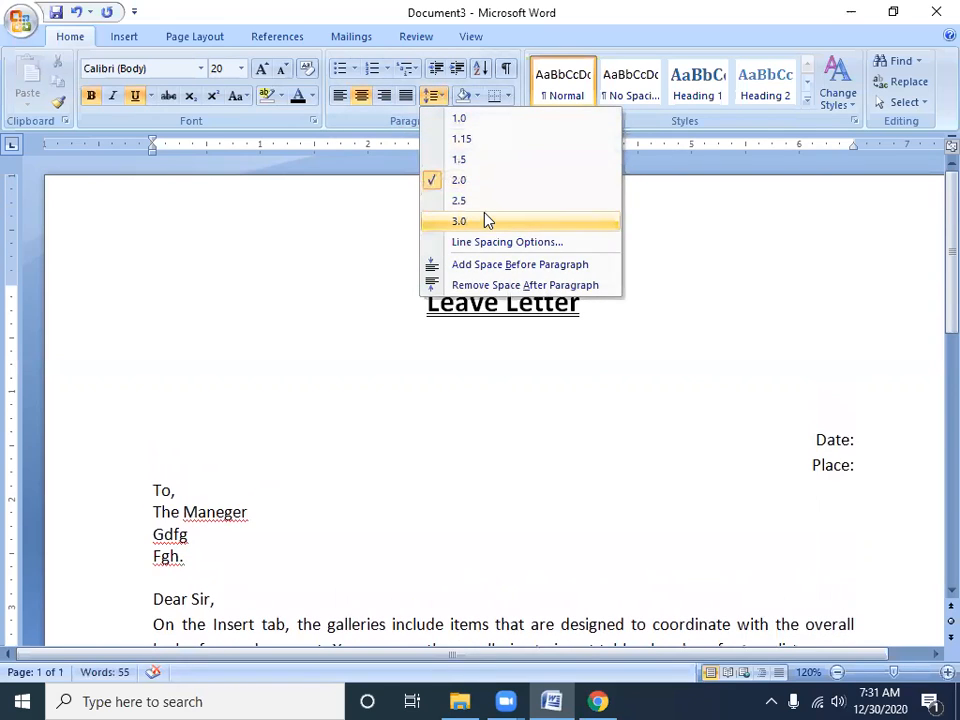
{"action": "left_click", "coordinate": [459, 220]}
Set the line spacing of the justified body paragraph to 3.0
{"action": "scroll", "coordinate": [501, 289], "scroll_direction": "down", "scroll_amount": 2}
{"action": "scroll", "coordinate": [501, 289], "scroll_direction": "up", "scroll_amount": 2}
{"action": "key", "text": "ctrl+a"}
{"action": "scroll", "coordinate": [504, 300], "scroll_direction": "down", "scroll_amount": 3}
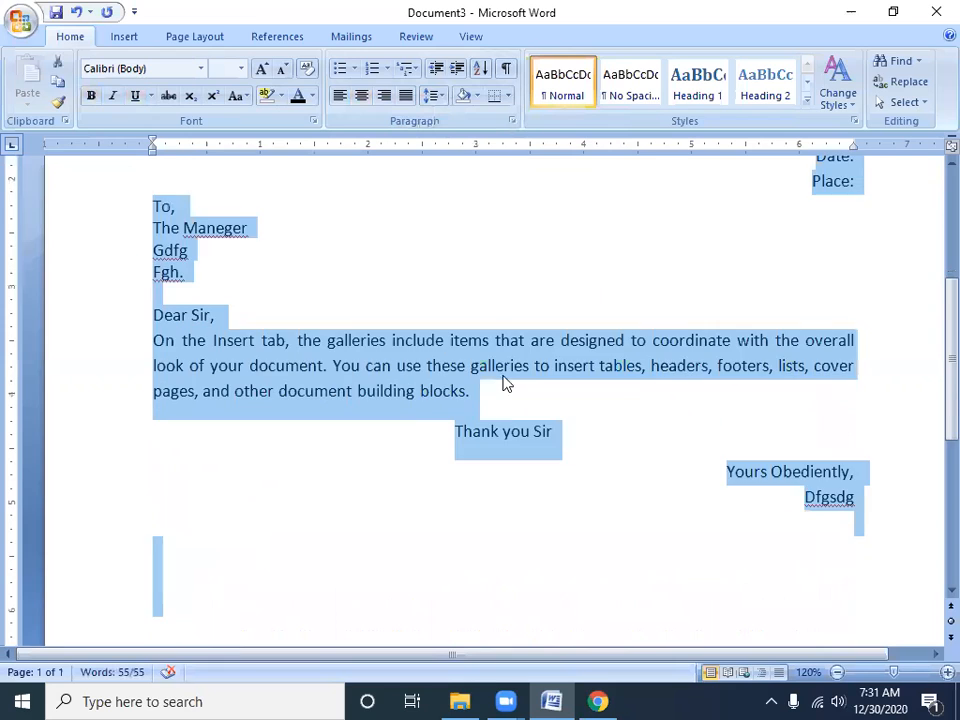
{"action": "scroll", "coordinate": [278, 283], "scroll_direction": "down", "scroll_amount": 2}
{"action": "left_click_drag", "start_coordinate": [150, 186], "coordinate": [476, 236]}
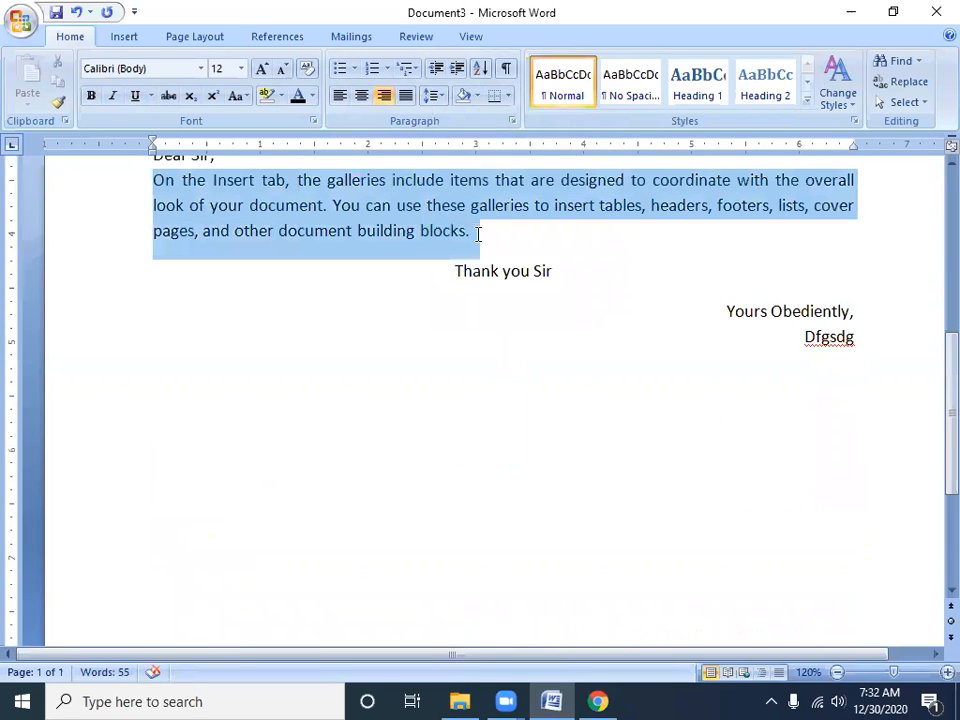
{"action": "left_click", "coordinate": [446, 95]}
{"action": "left_click", "coordinate": [461, 220]}
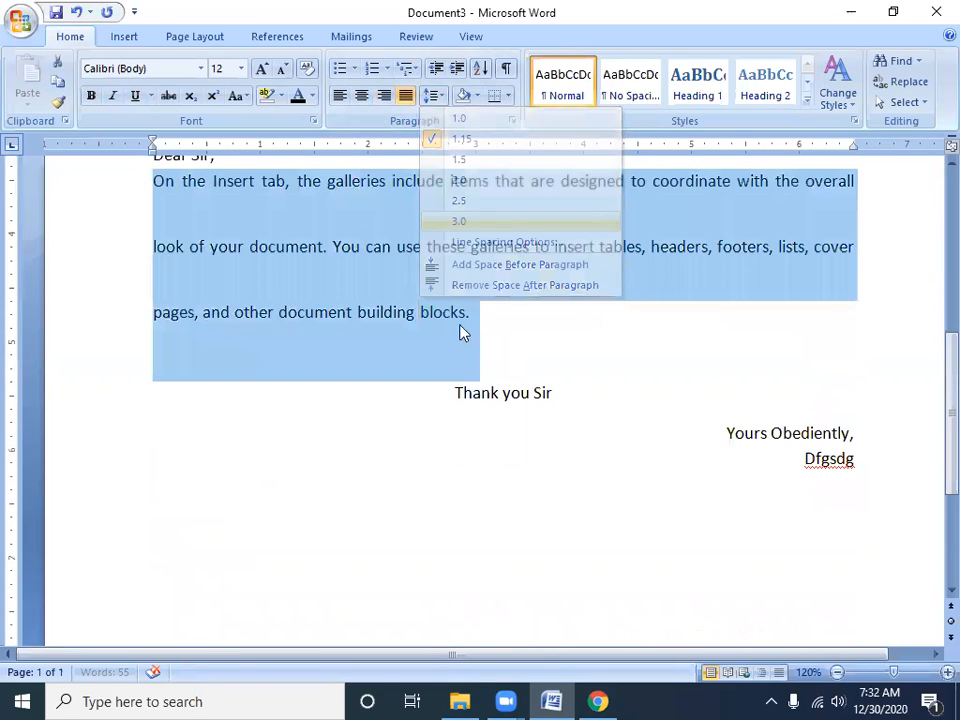
Reduce the body paragraph's line spacing to 2.0 and then to 1.15
{"action": "scroll", "coordinate": [343, 313], "scroll_direction": "up", "scroll_amount": 1}
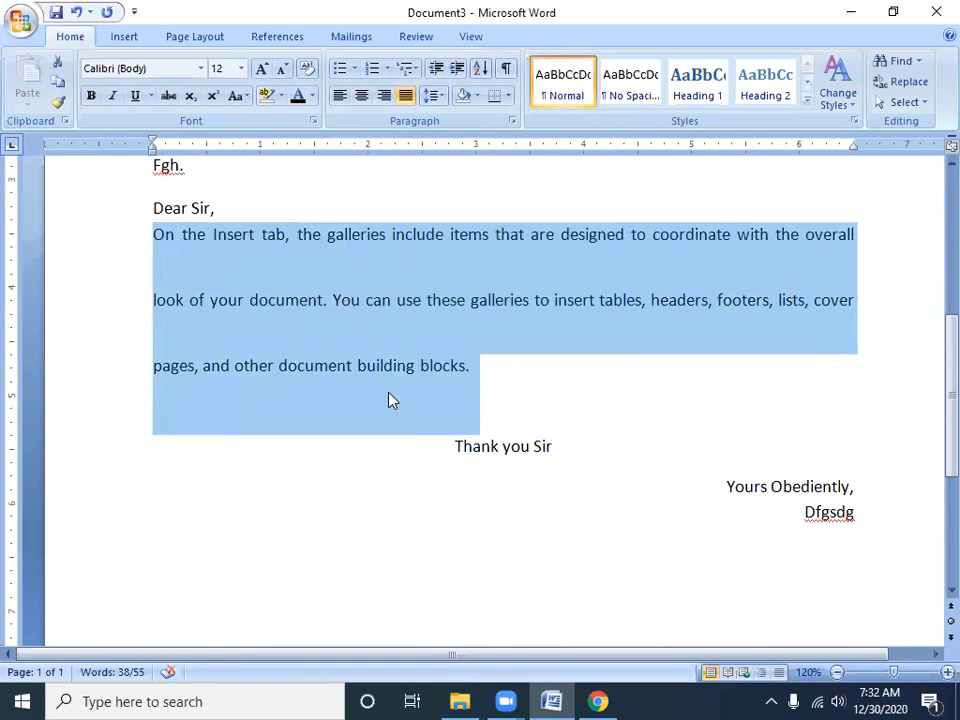
{"action": "left_click", "coordinate": [437, 95]}
{"action": "left_click", "coordinate": [458, 180]}
{"action": "left_click", "coordinate": [424, 96]}
{"action": "left_click", "coordinate": [445, 140]}
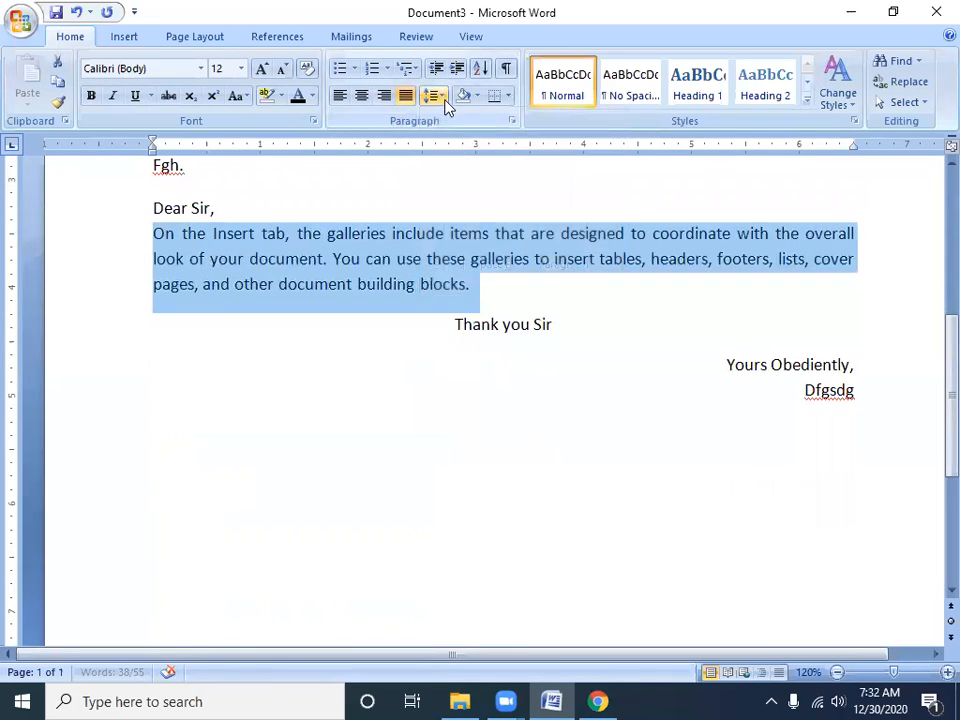
{"action": "left_click", "coordinate": [446, 100]}
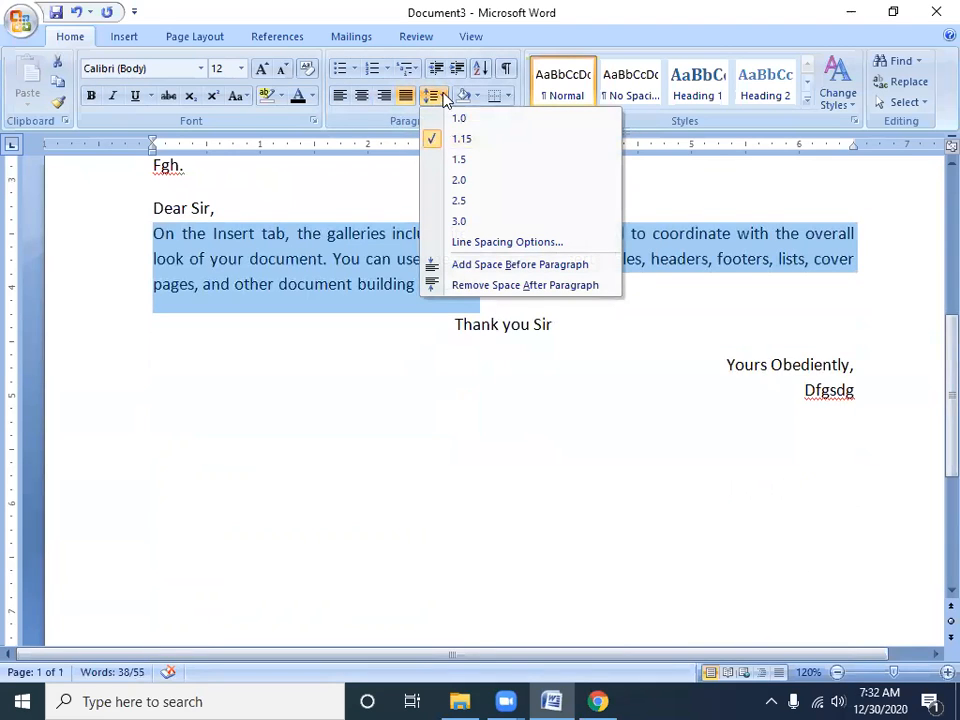
{"action": "left_click", "coordinate": [359, 161]}
Indent the first line of the body paragraph by half an inch, removing and reapplying the indent once
{"action": "left_click", "coordinate": [151, 234]}
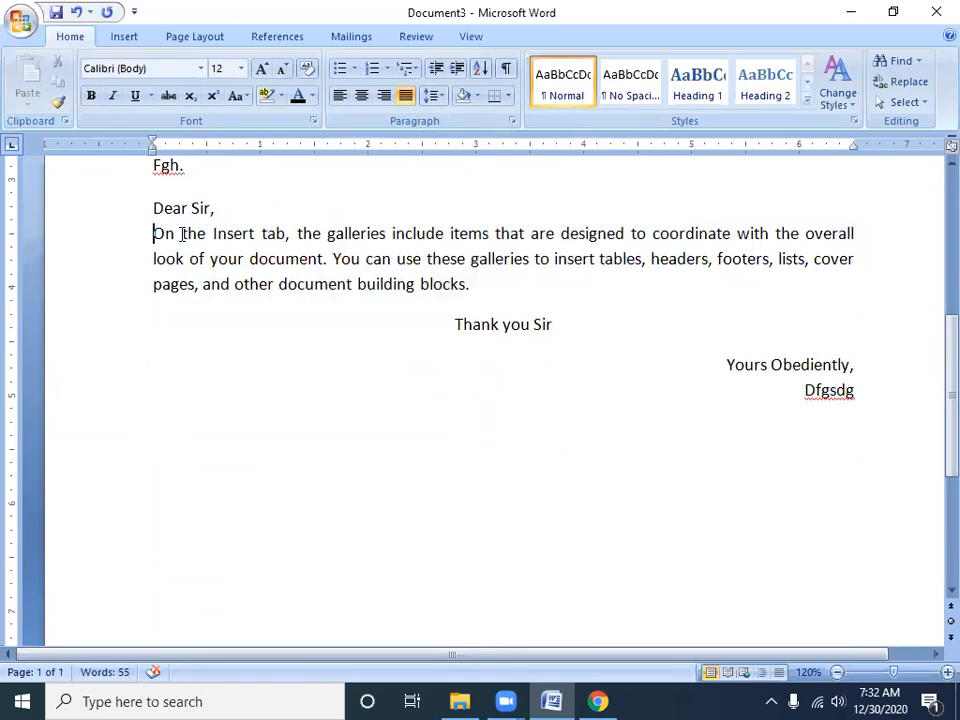
{"action": "key", "text": "Tab"}
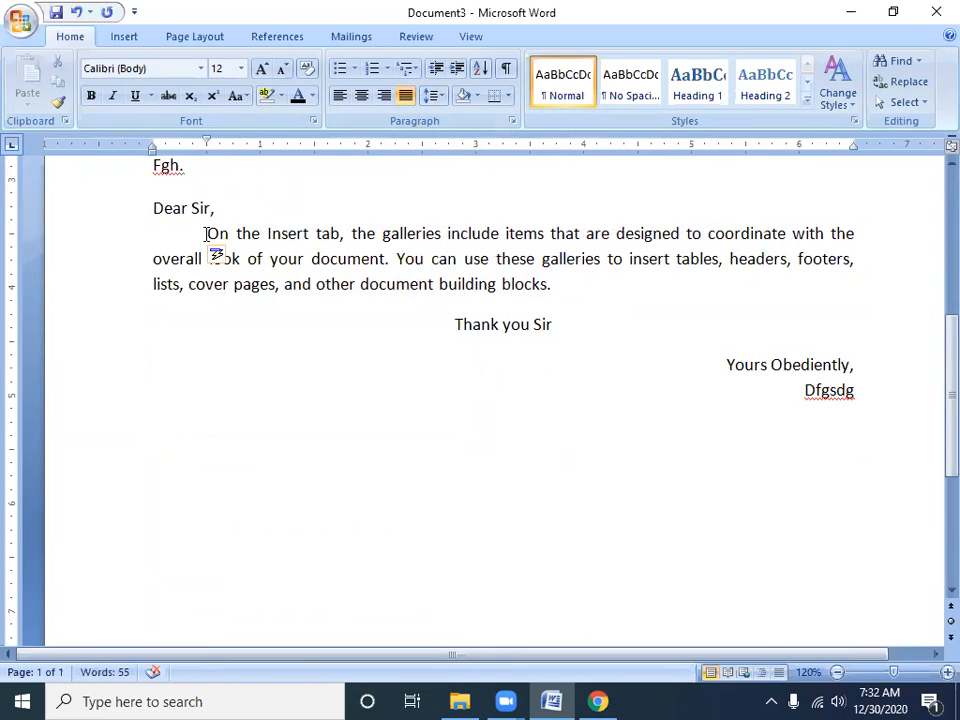
{"action": "key", "text": "BackSpace"}
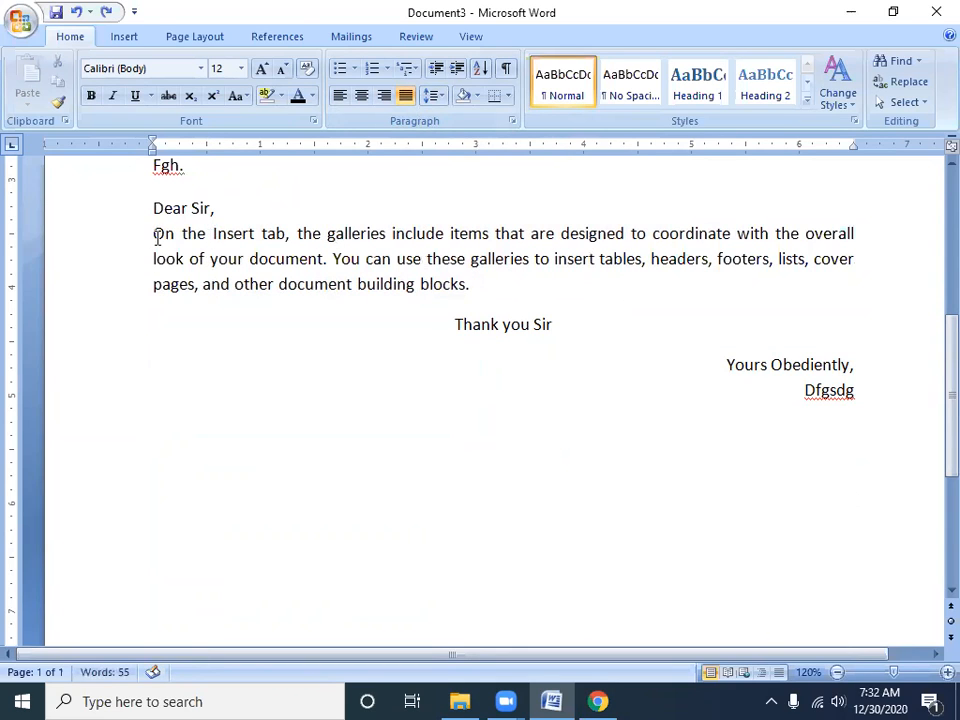
{"action": "key", "text": "Tab"}
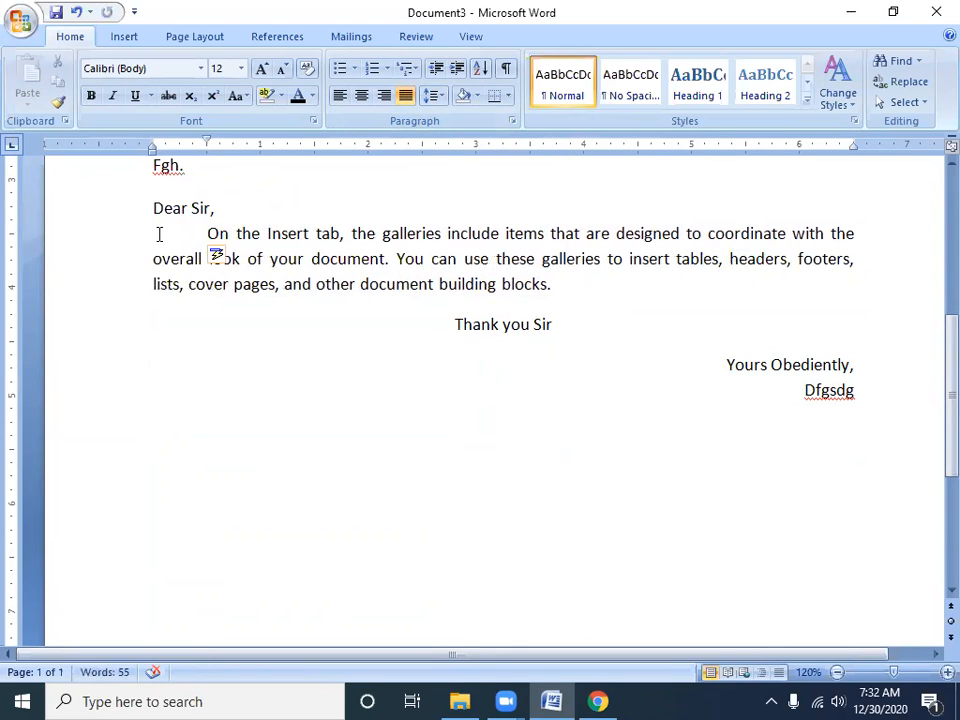